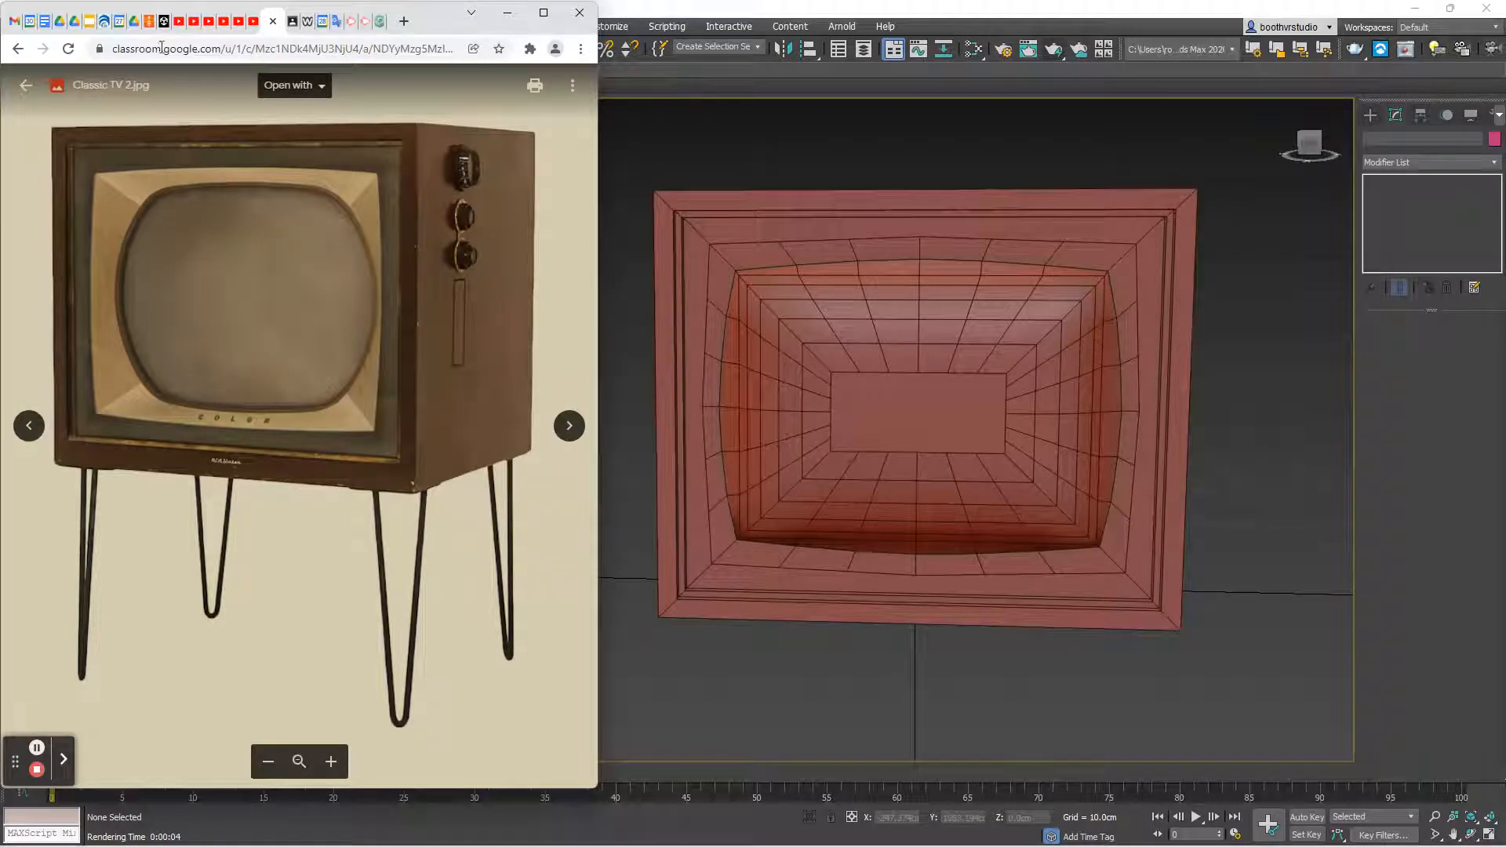
Put away the reference photo and draw a flat cylinder about 4.8 cm in radius and 0.8 cm high beside the TV case
left_click(508, 13)
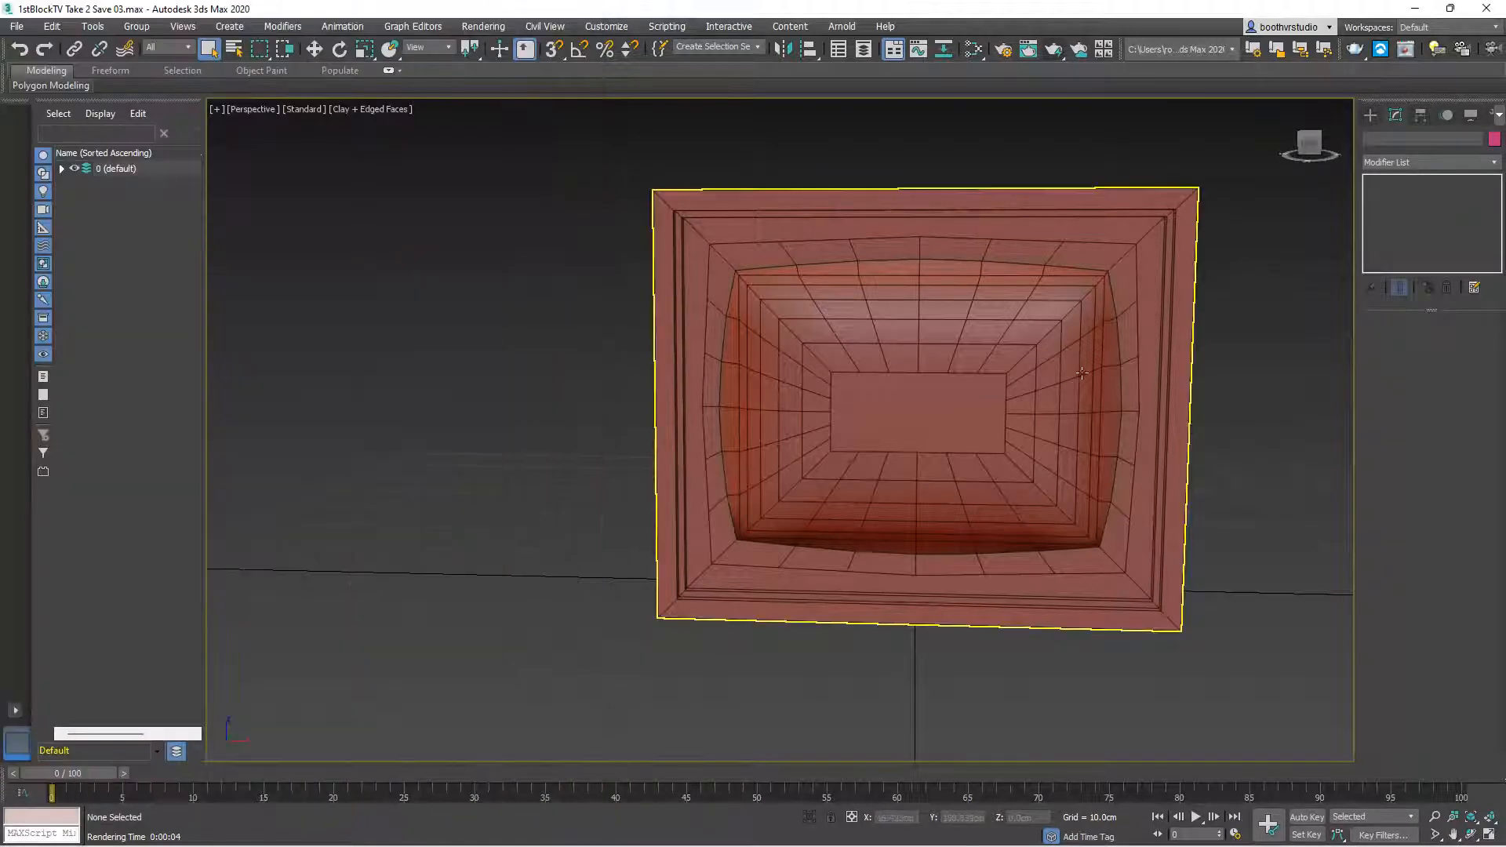
scroll(1102, 390, "down", 3)
middle_click_drag(1018, 575, 898, 590)
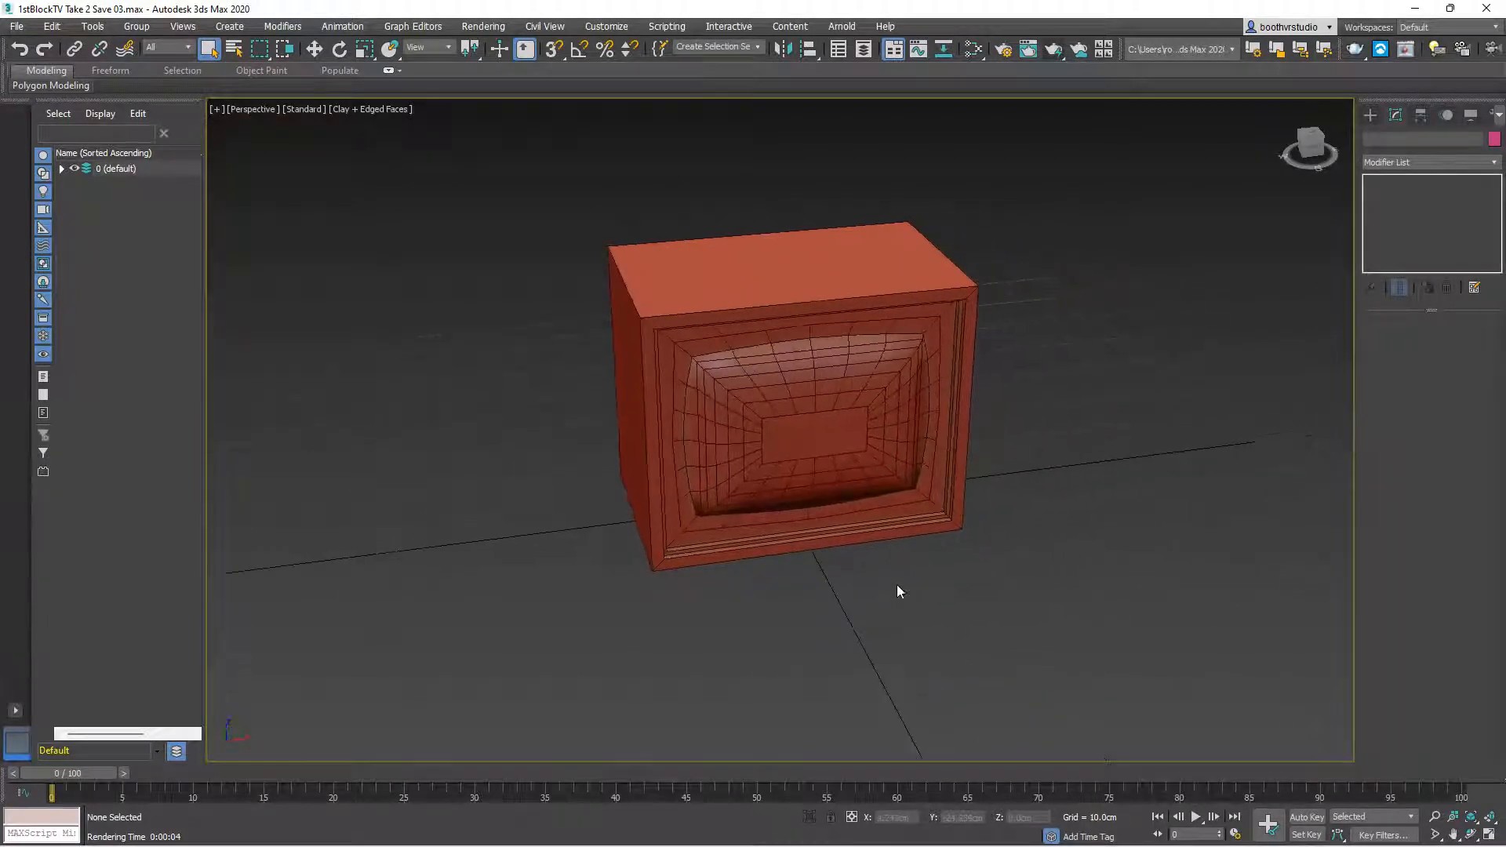
left_click(1370, 115)
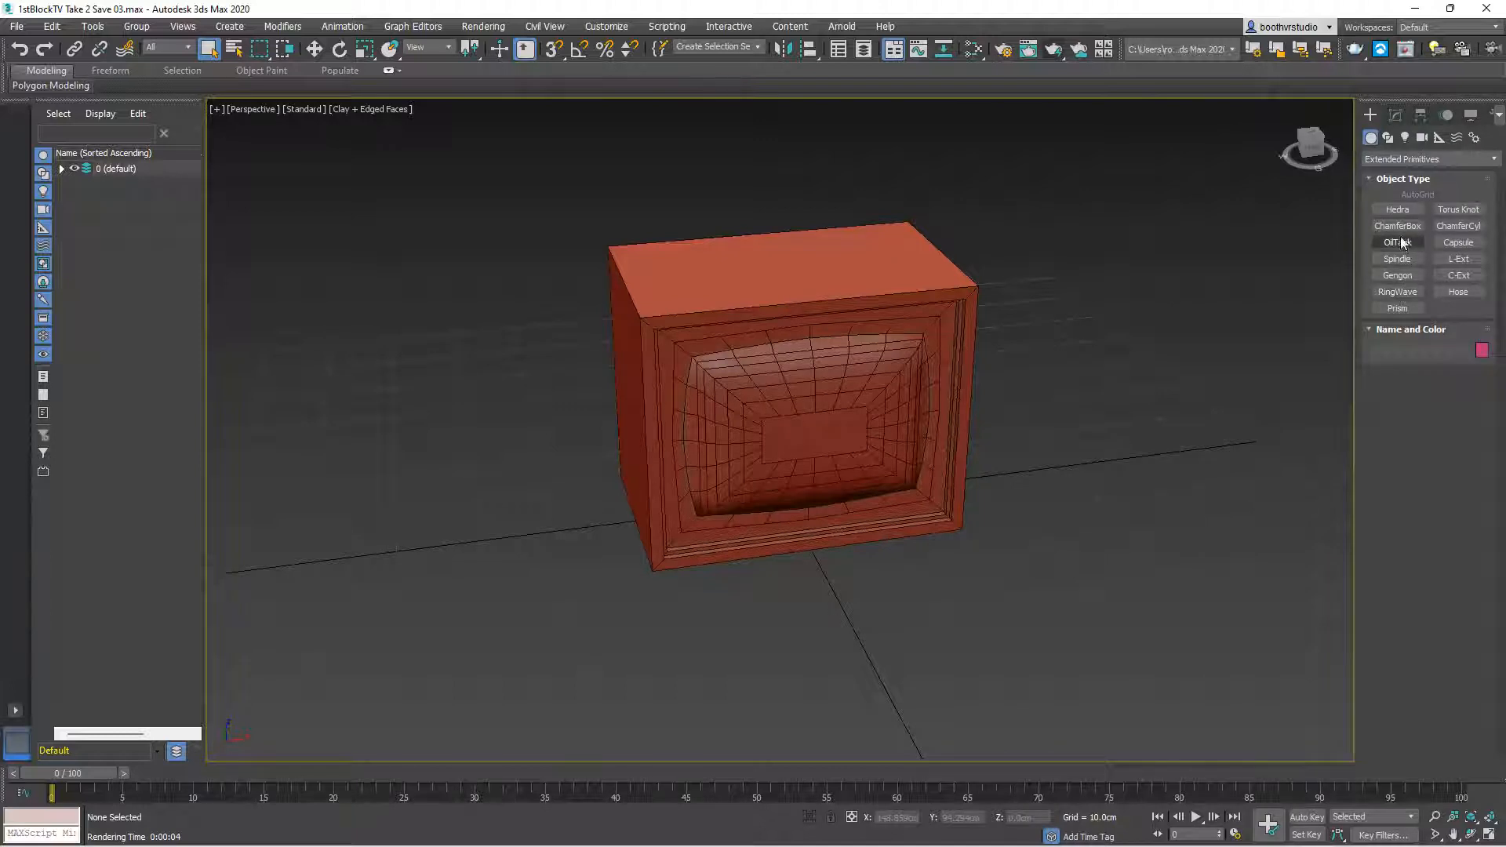
left_click(1403, 158)
left_click(1393, 180)
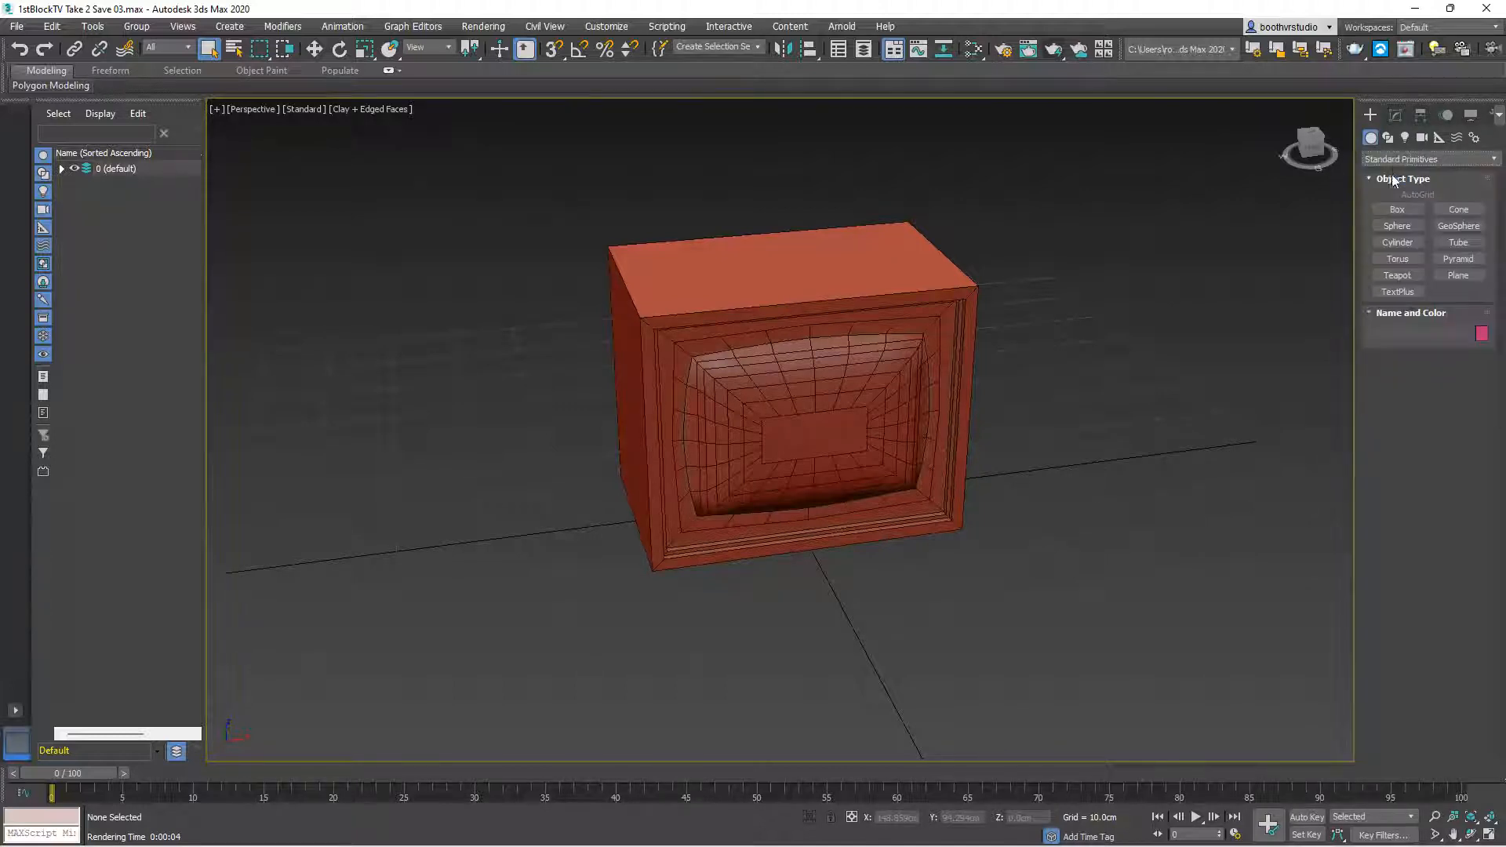
left_click(1404, 245)
left_click_drag(1028, 601, 1055, 627)
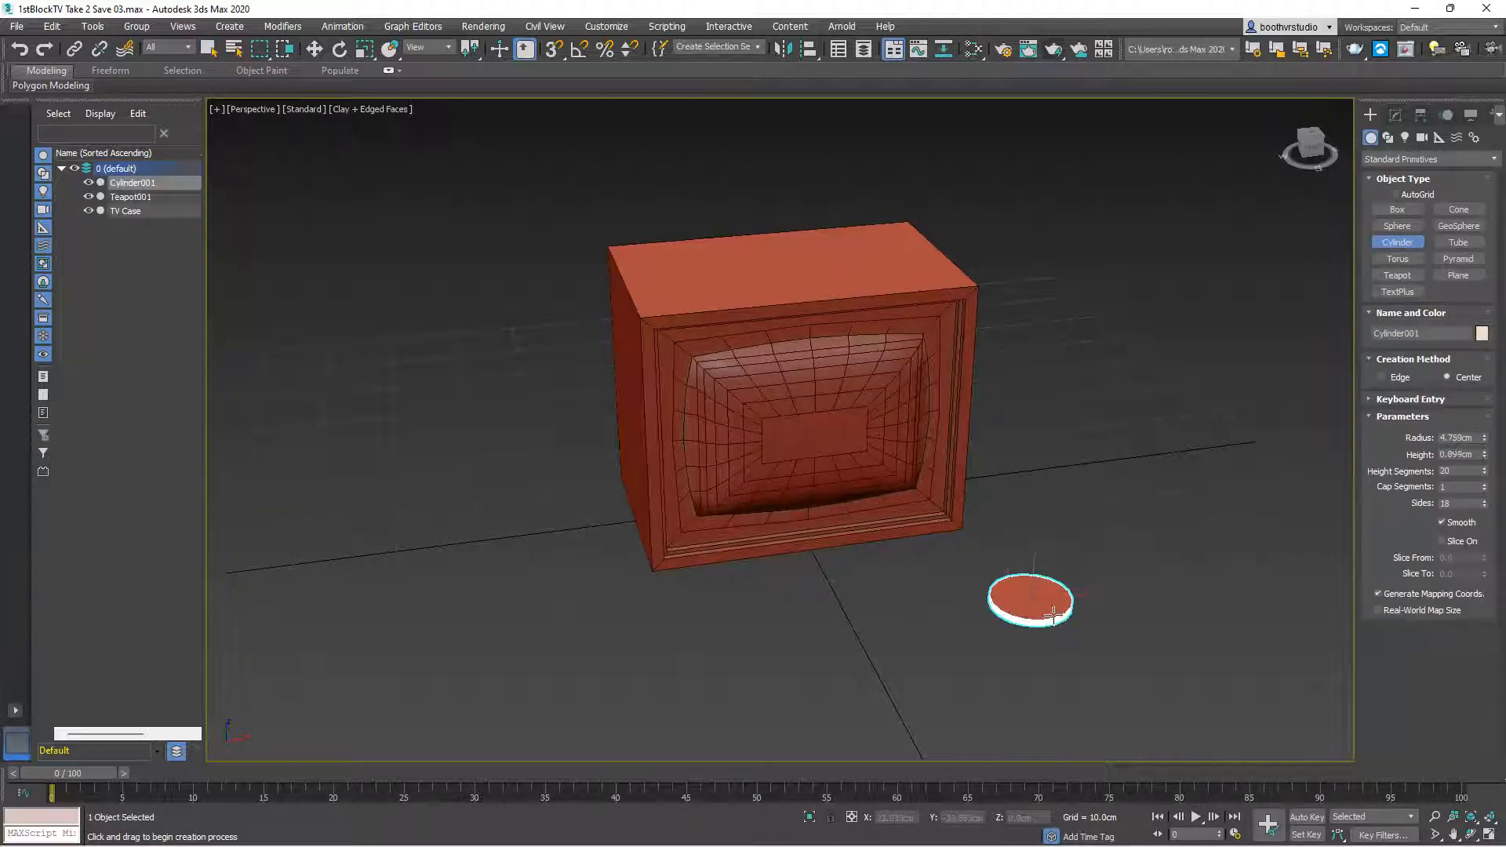
left_click(1053, 618)
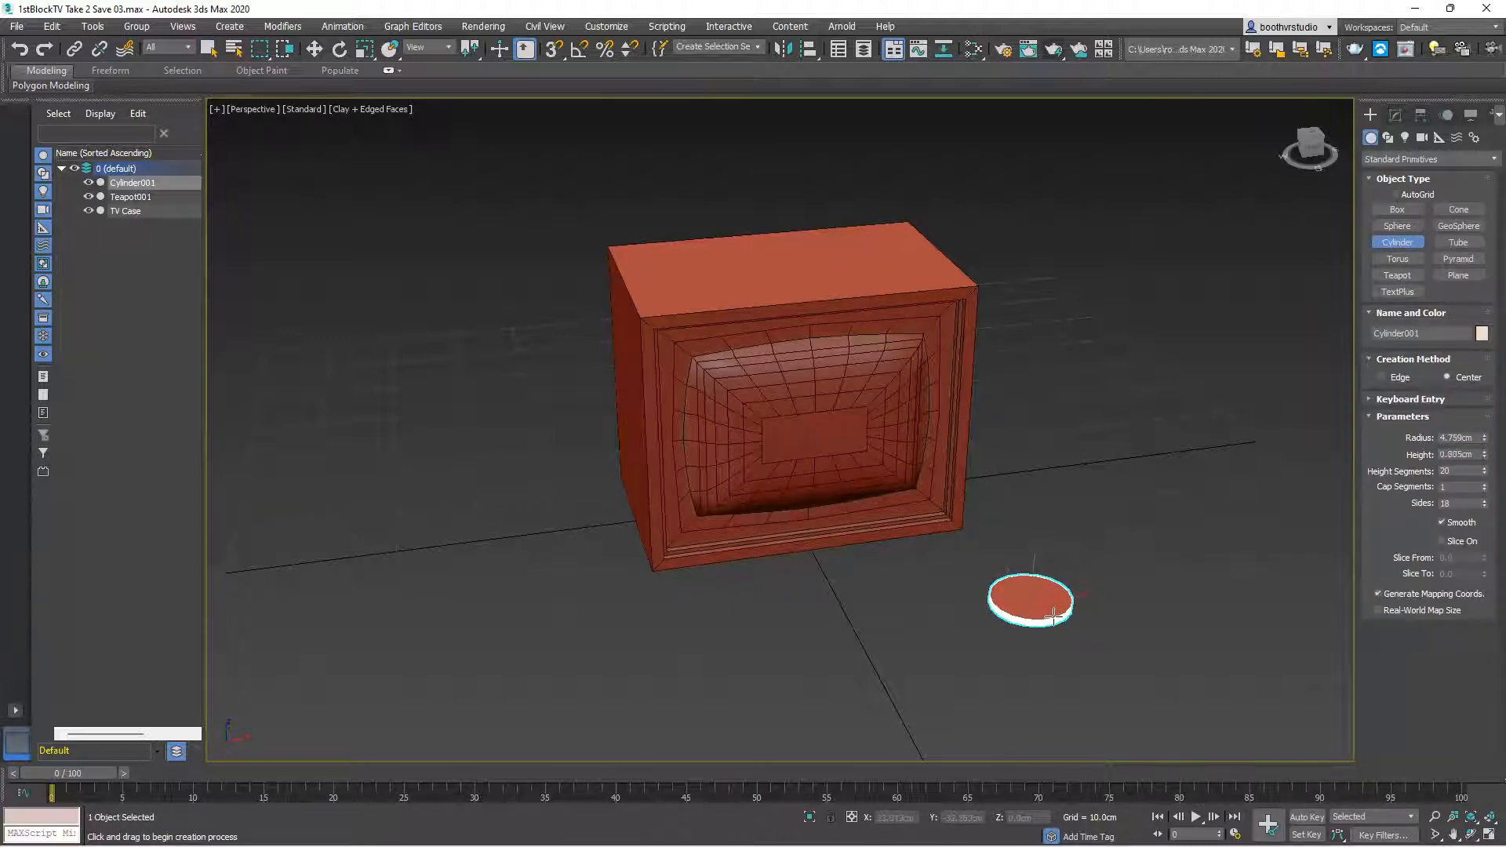
Reduce the cylinder to 1 height segment and set its height to 1 cm
left_click(1397, 116)
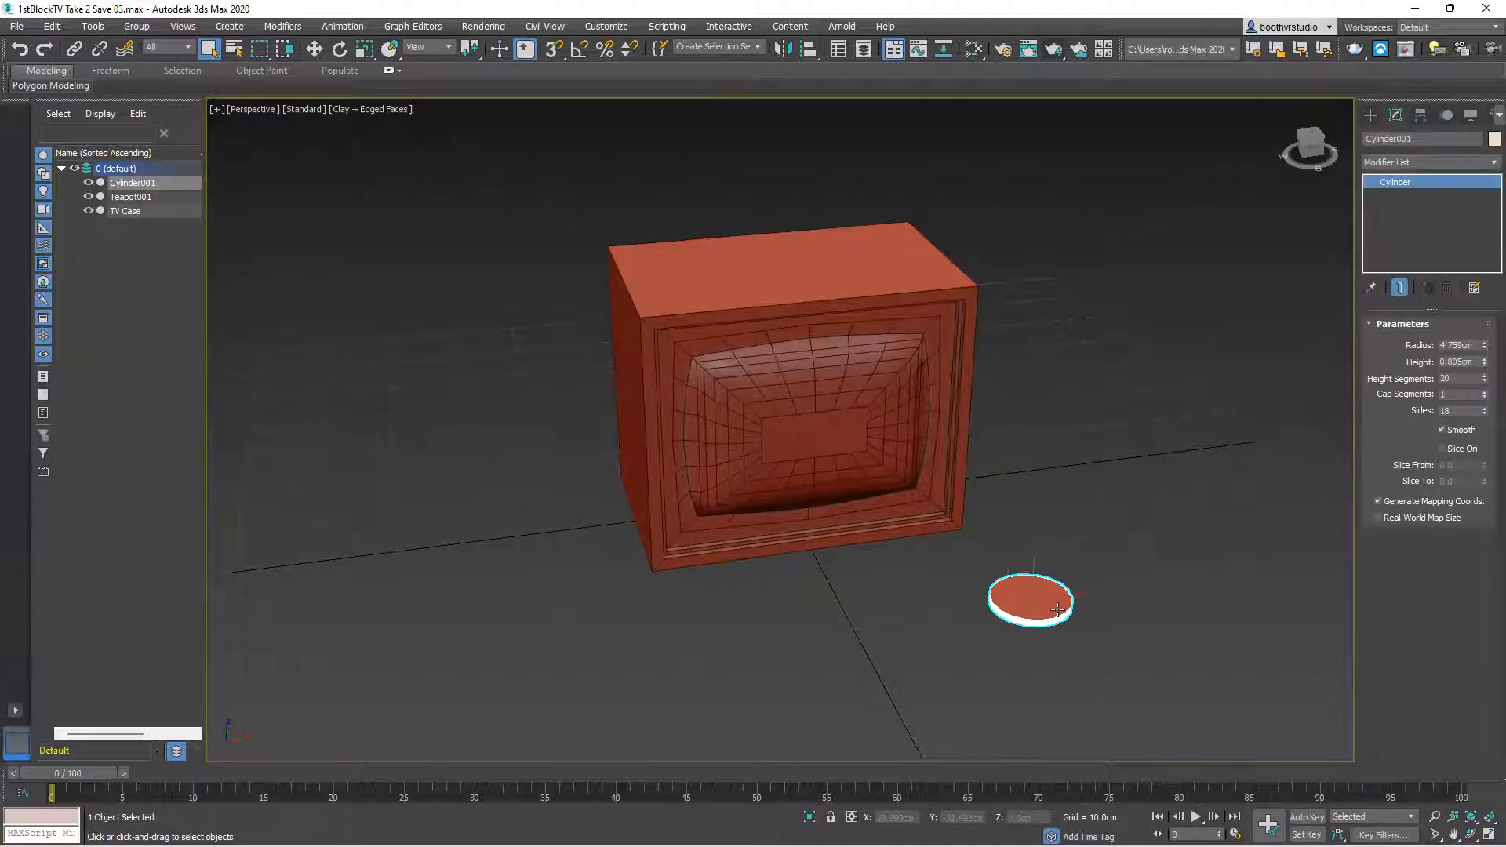
key("z")
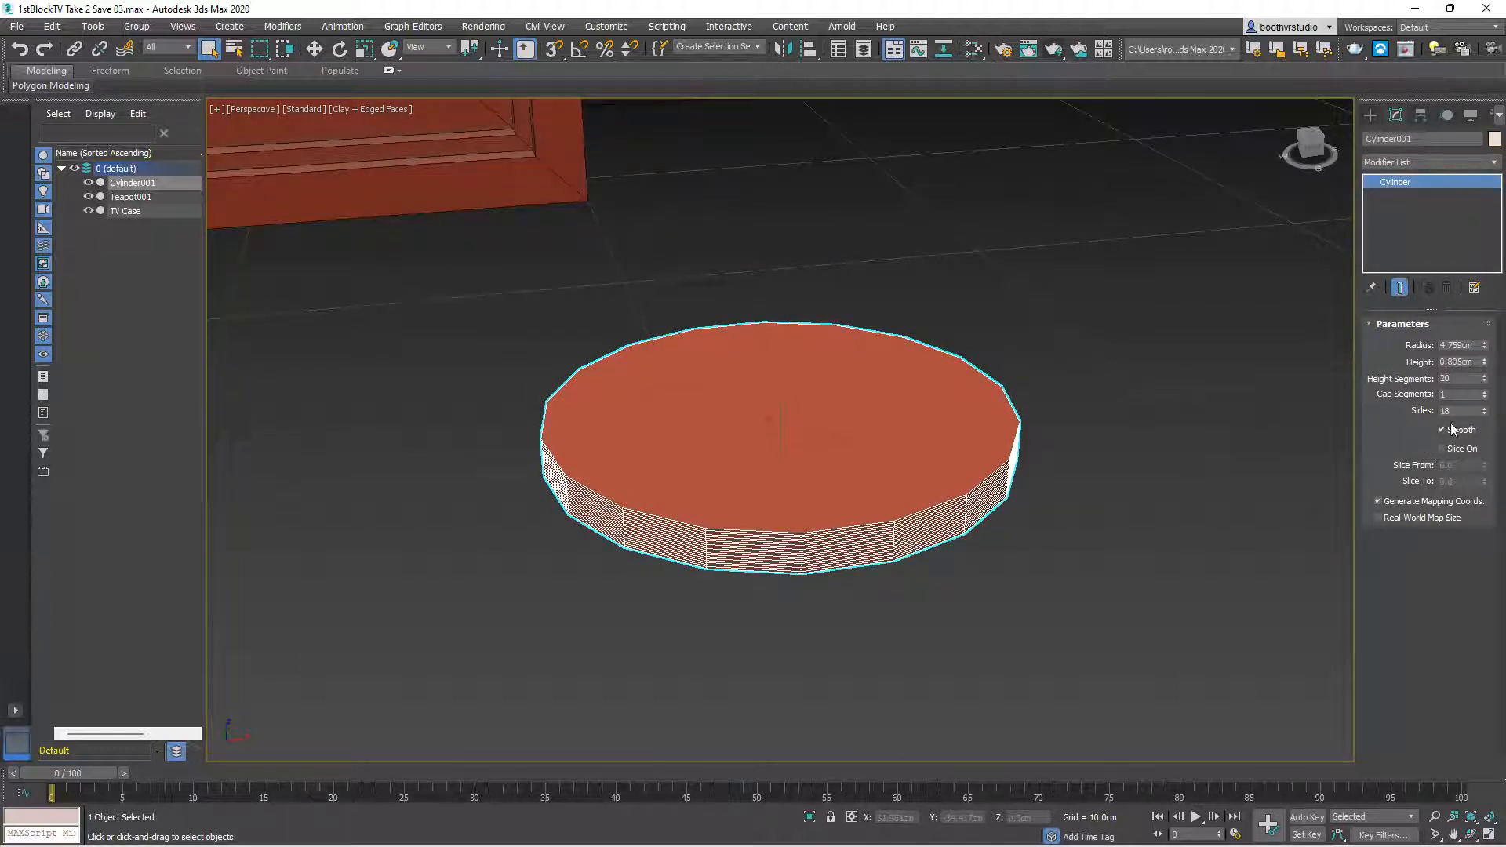
right_click(1484, 381)
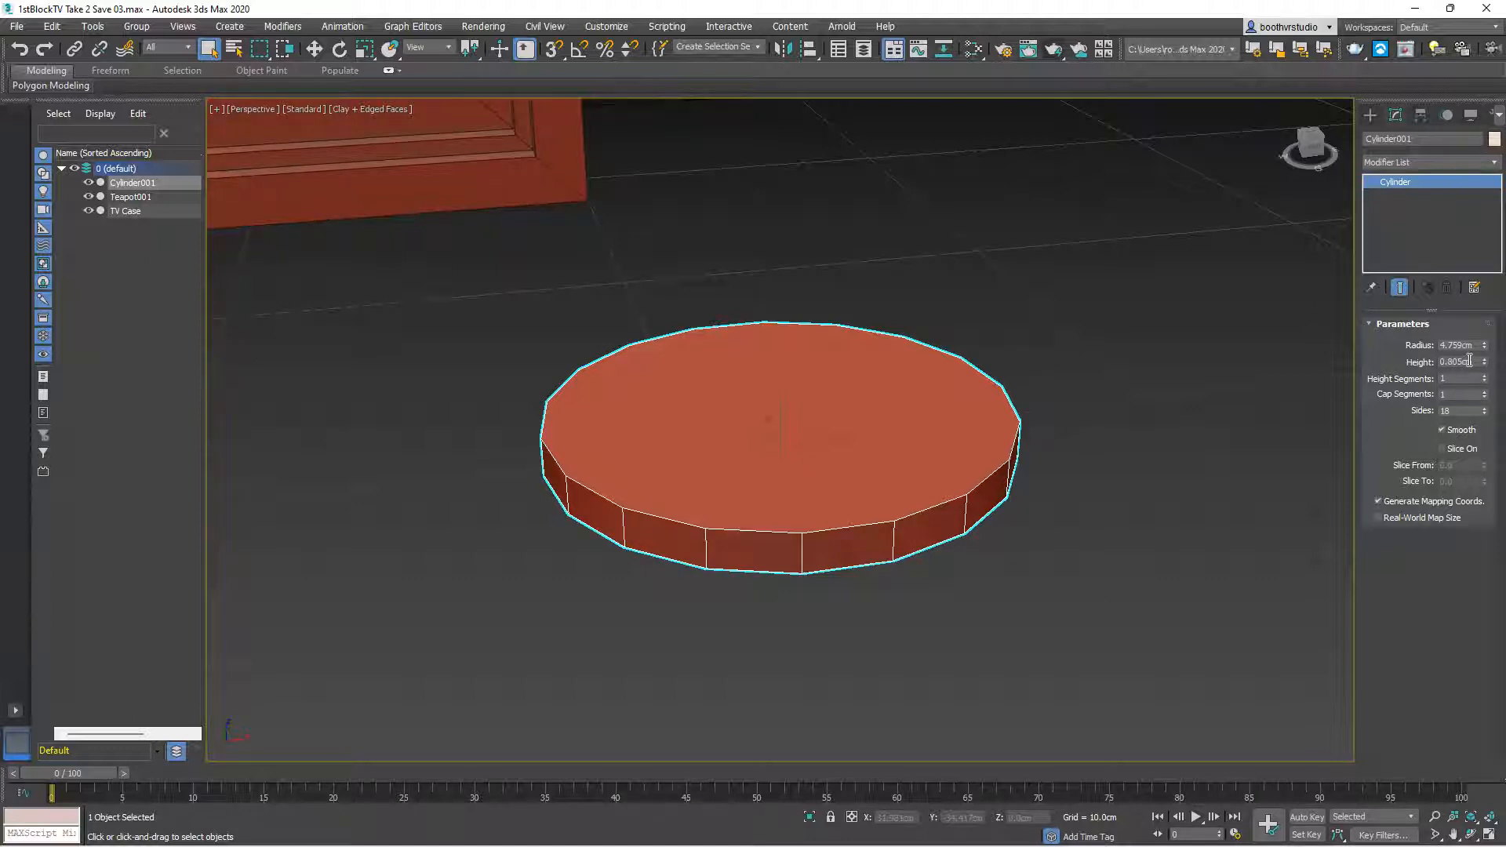
left_click(1463, 361)
type("1")
key("Return")
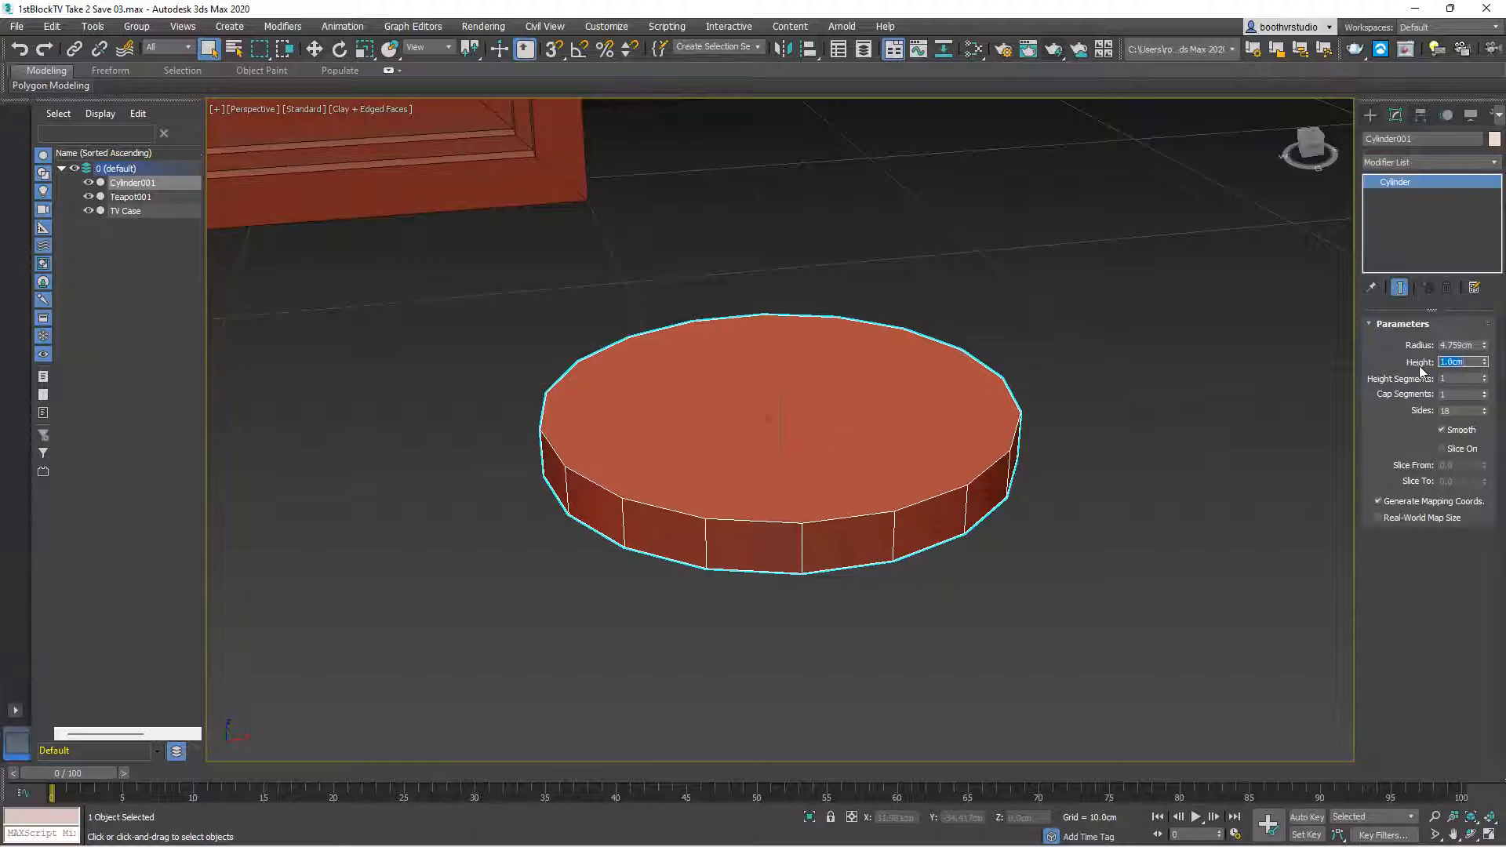
Slice the cylinder into a quarter by enabling Slice On and setting Slice To to 270
scroll(915, 476, "down", 2)
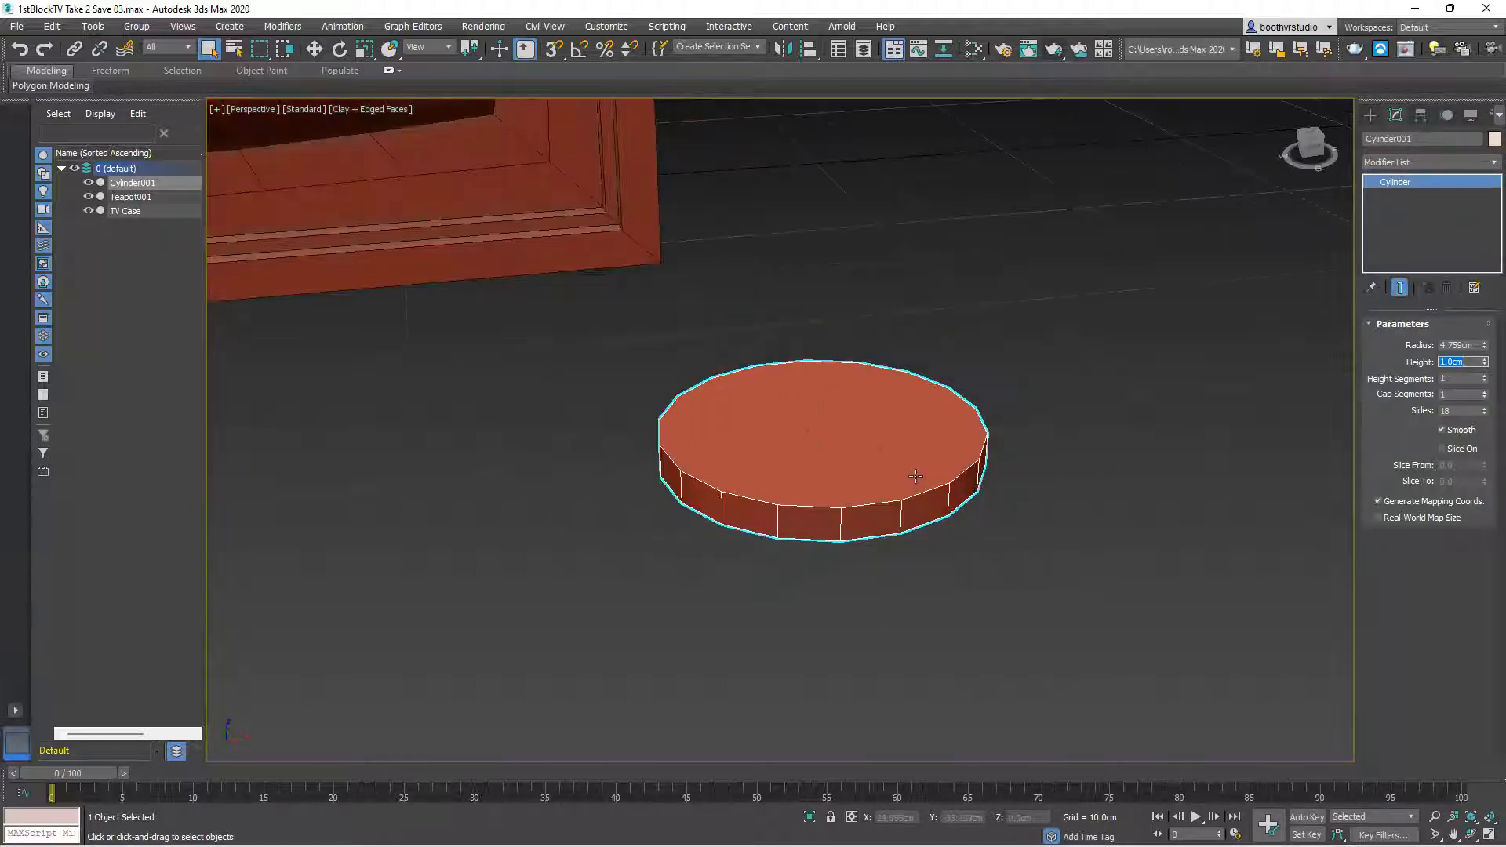
middle_click_drag(907, 474, 891, 508, "alt")
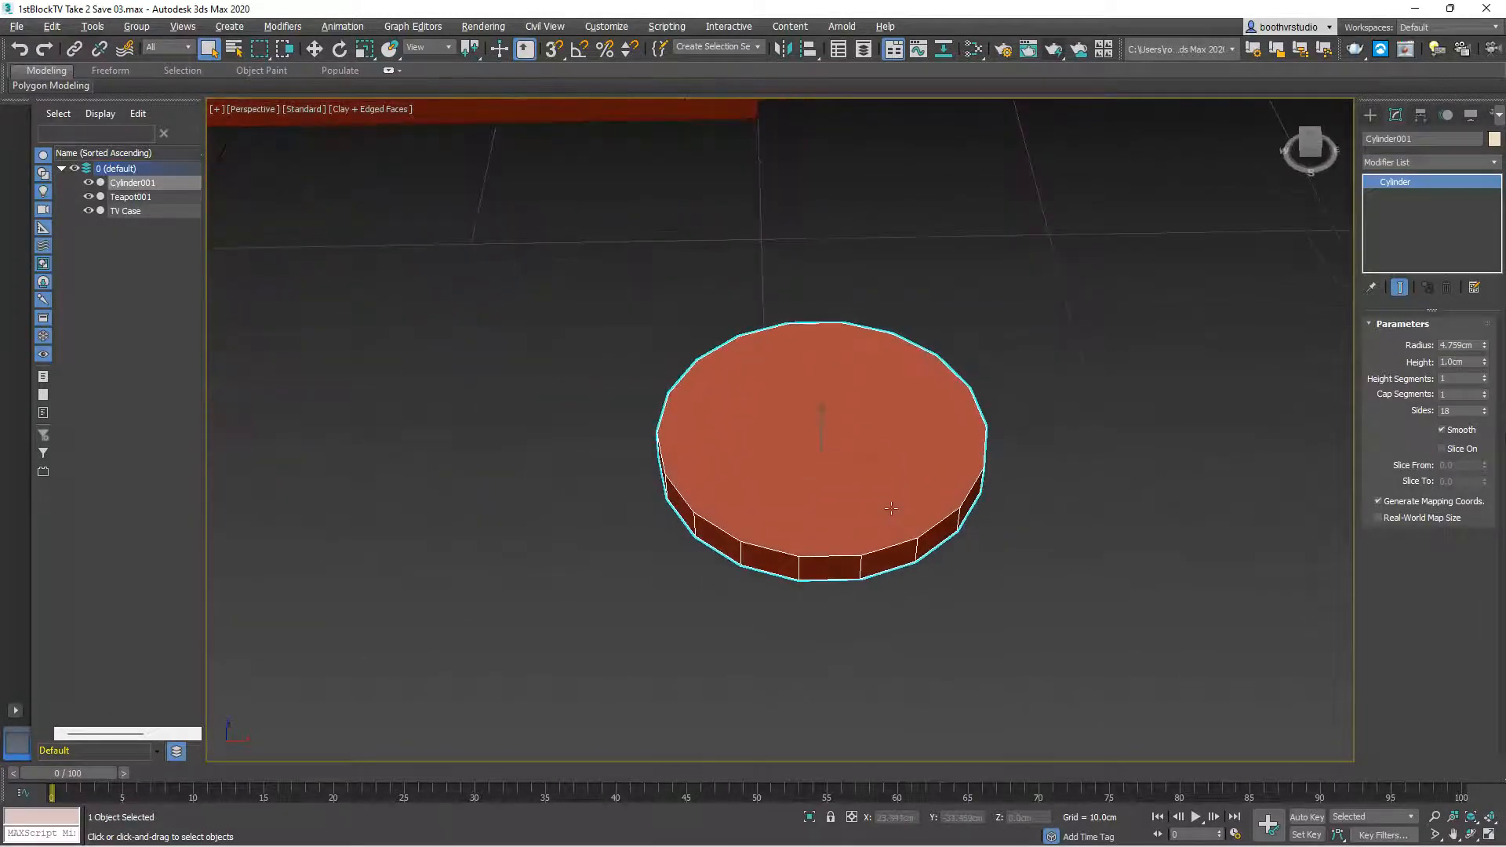
left_click(1441, 448)
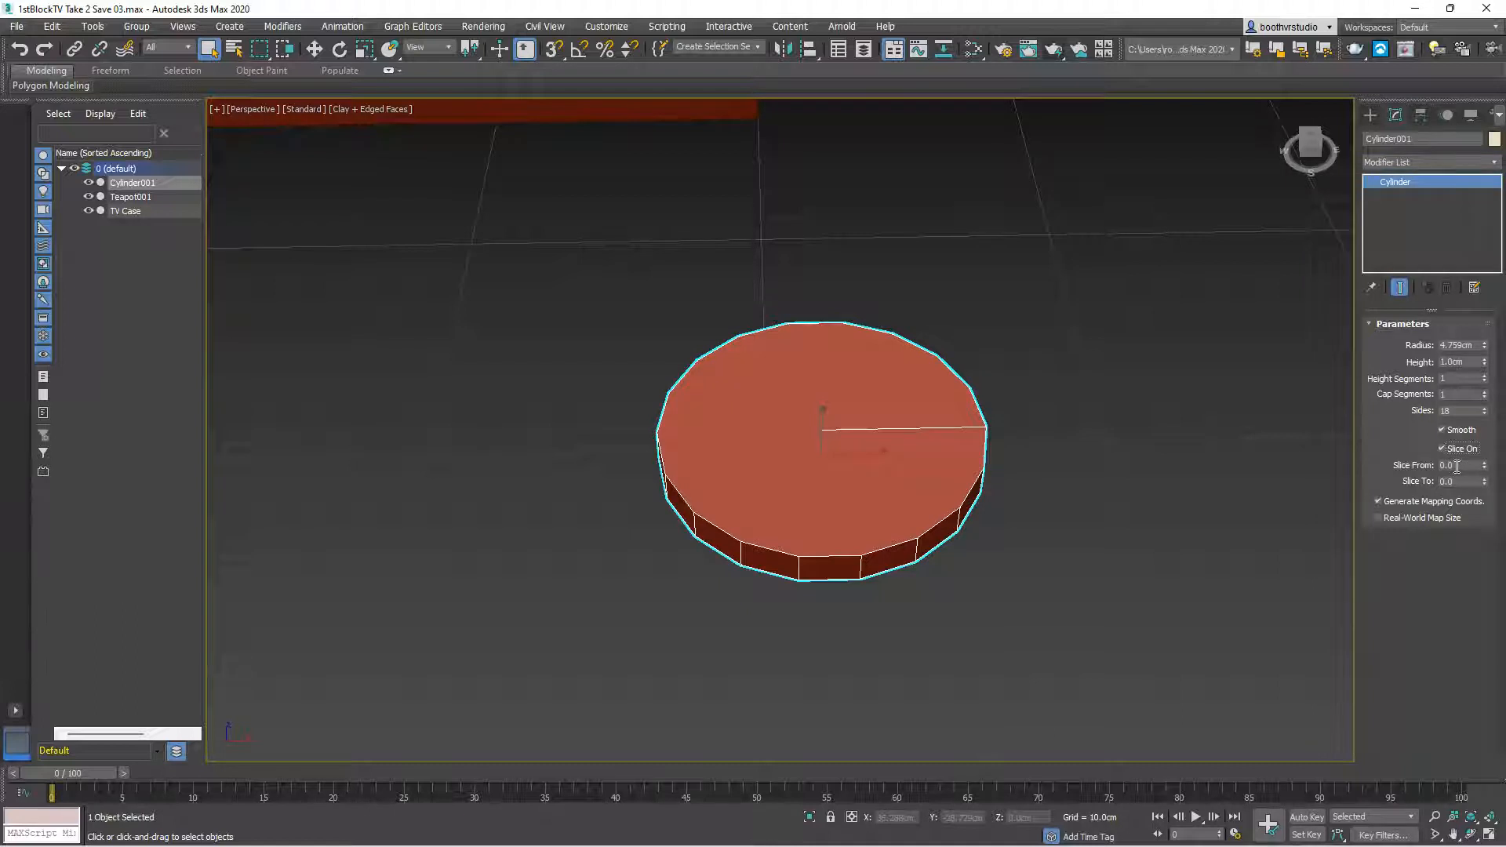
left_click(1458, 481)
type("270")
key("Return")
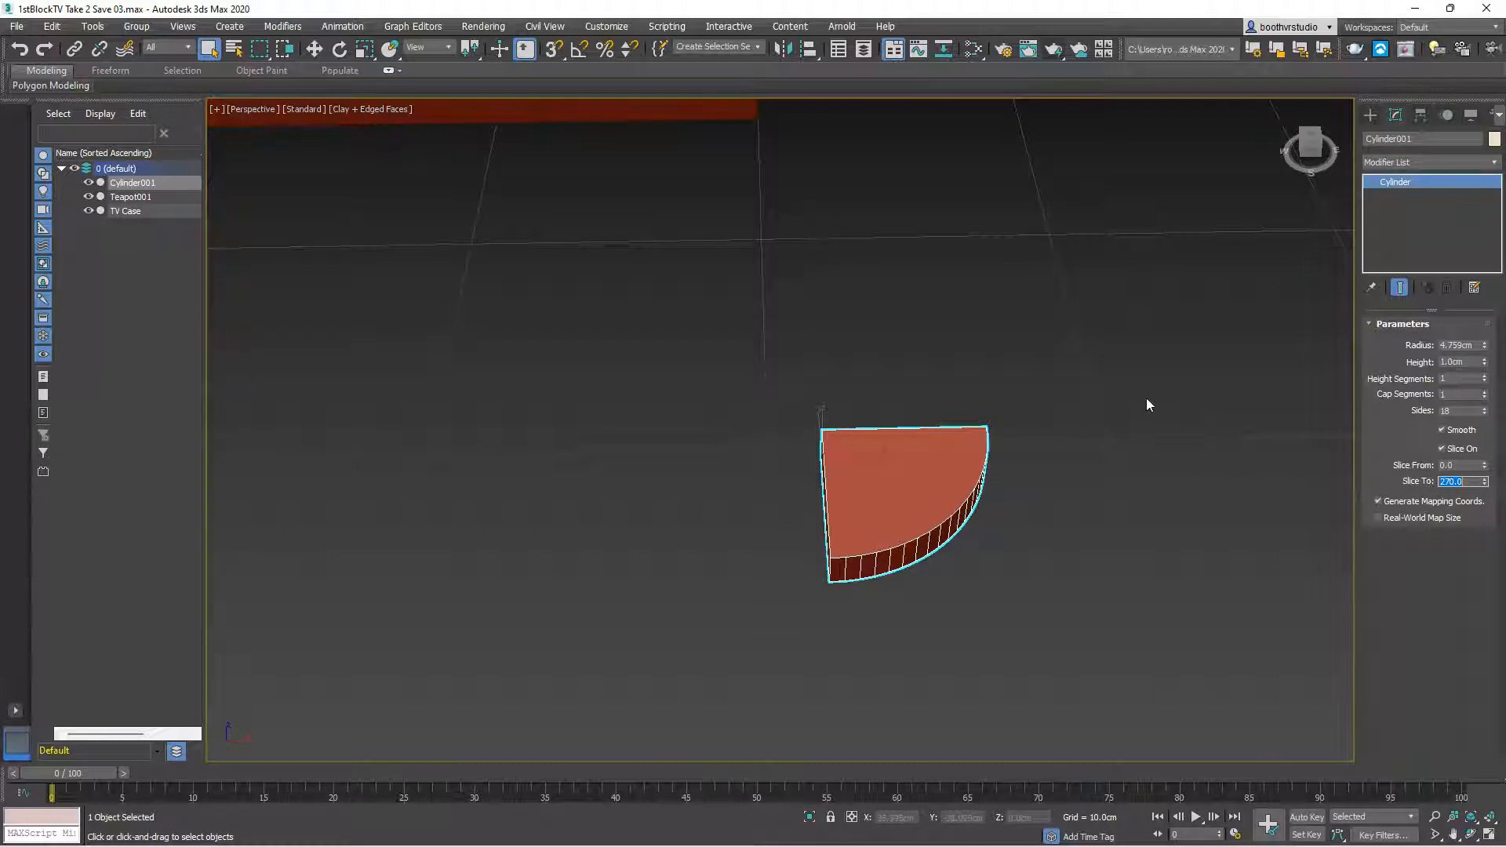
In the Top view, move the quarter cylinder so its square corner roughly meets the TV case's rear-left corner
middle_click_drag(871, 541, 870, 585, "alt")
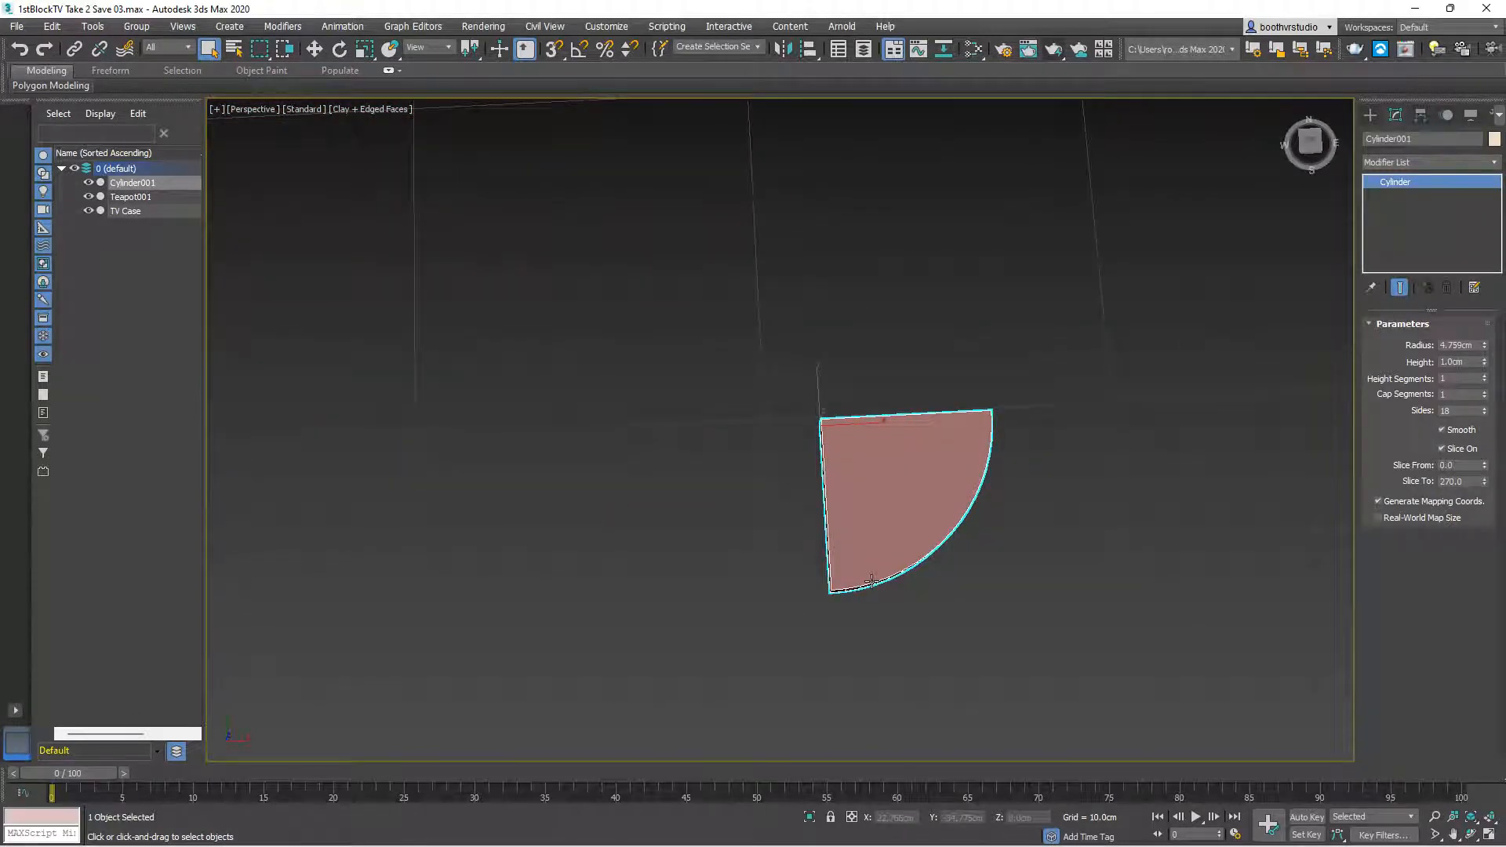
key("t")
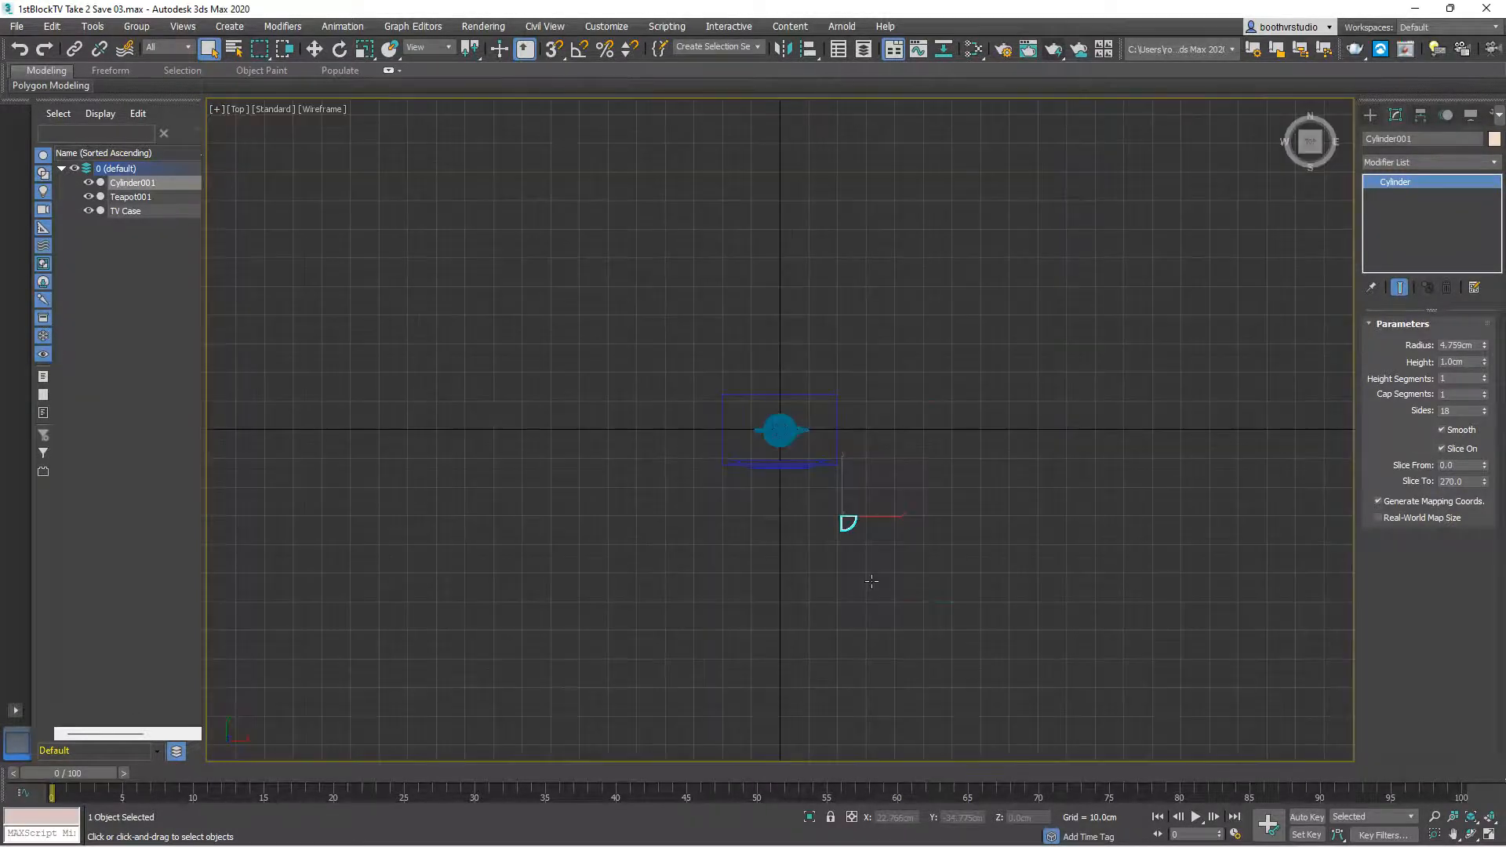
left_click(314, 49)
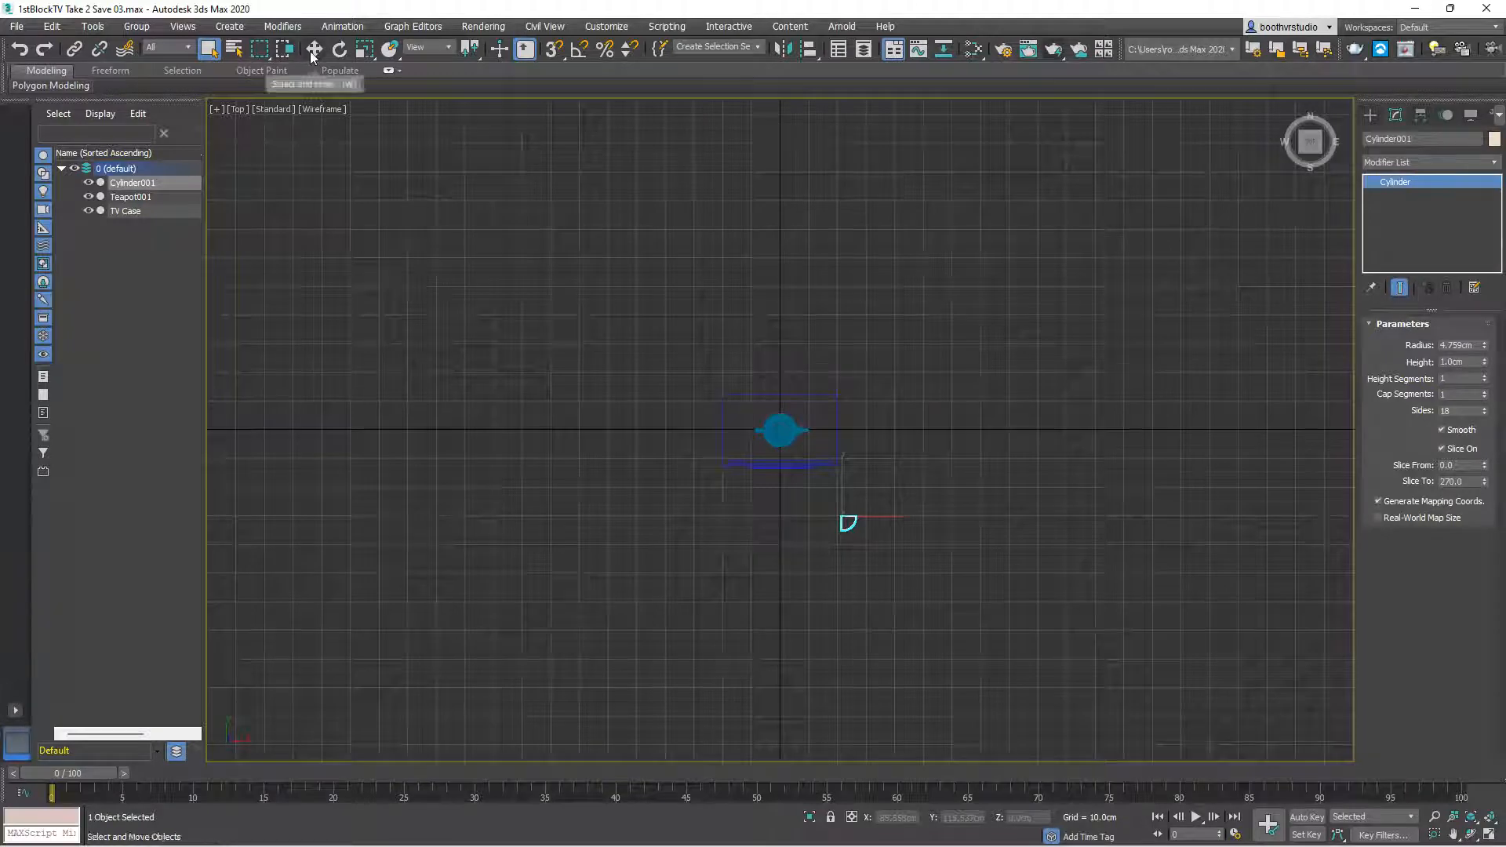
scroll(862, 491, "up", 5)
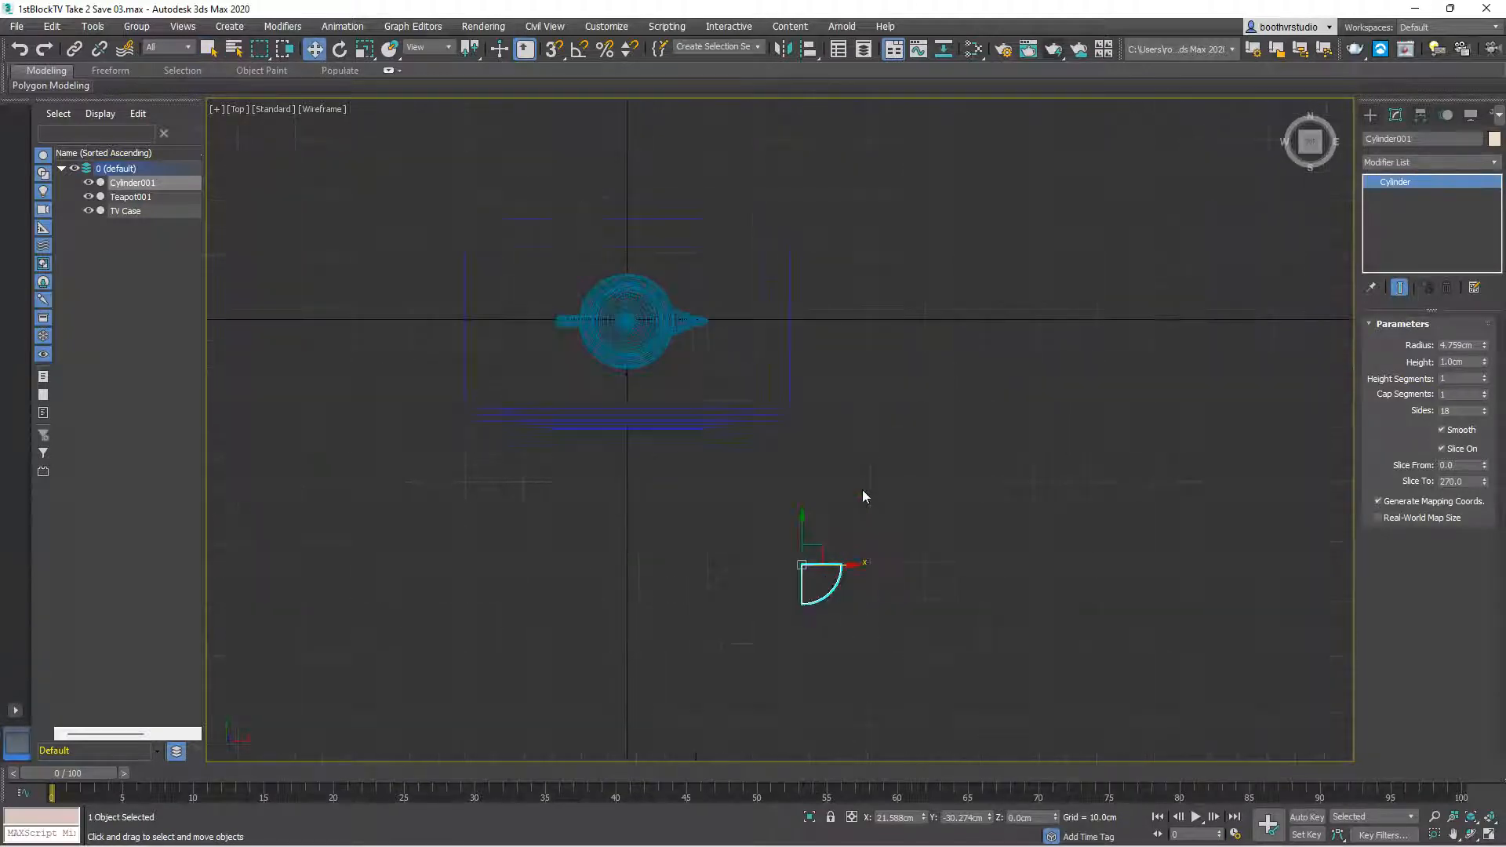
left_click_drag(817, 550, 487, 210)
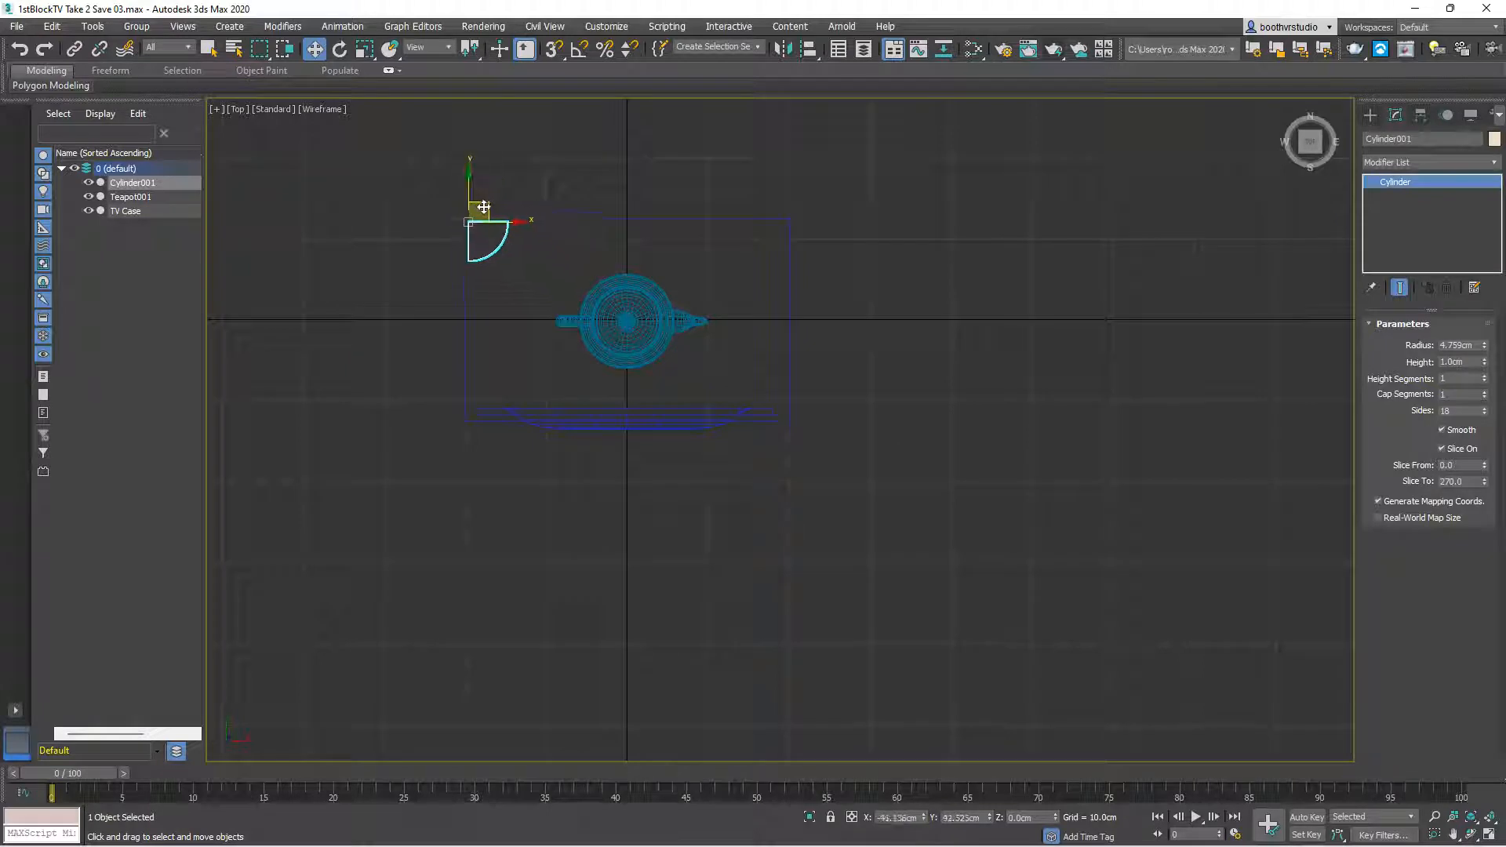
scroll(486, 224, "up", 6)
scroll(418, 265, "up", 2)
middle_click_drag(403, 245, 528, 397)
scroll(528, 397, "up", 2)
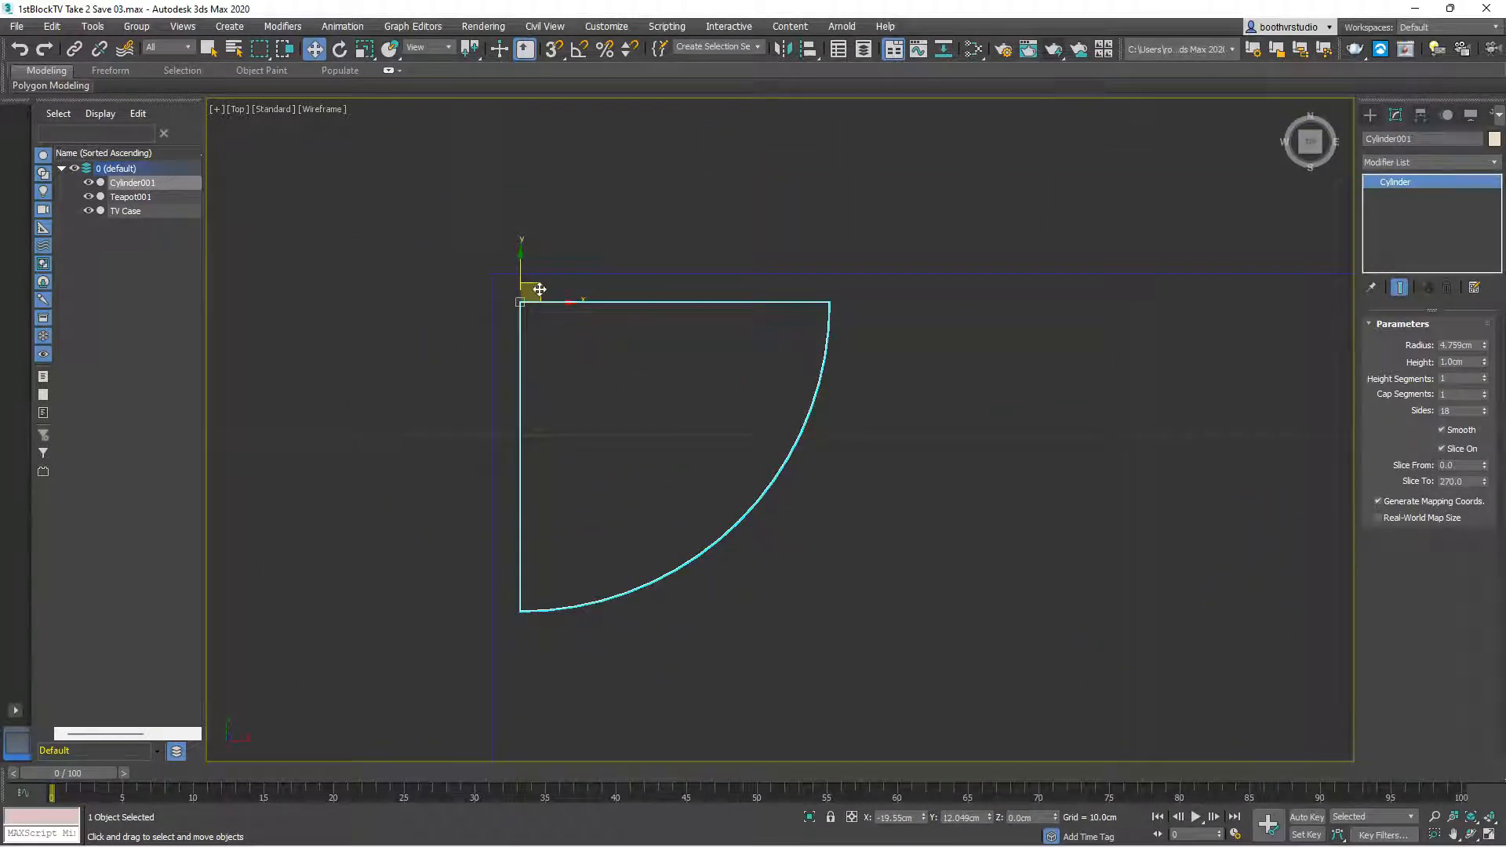
left_click_drag(529, 308, 513, 263)
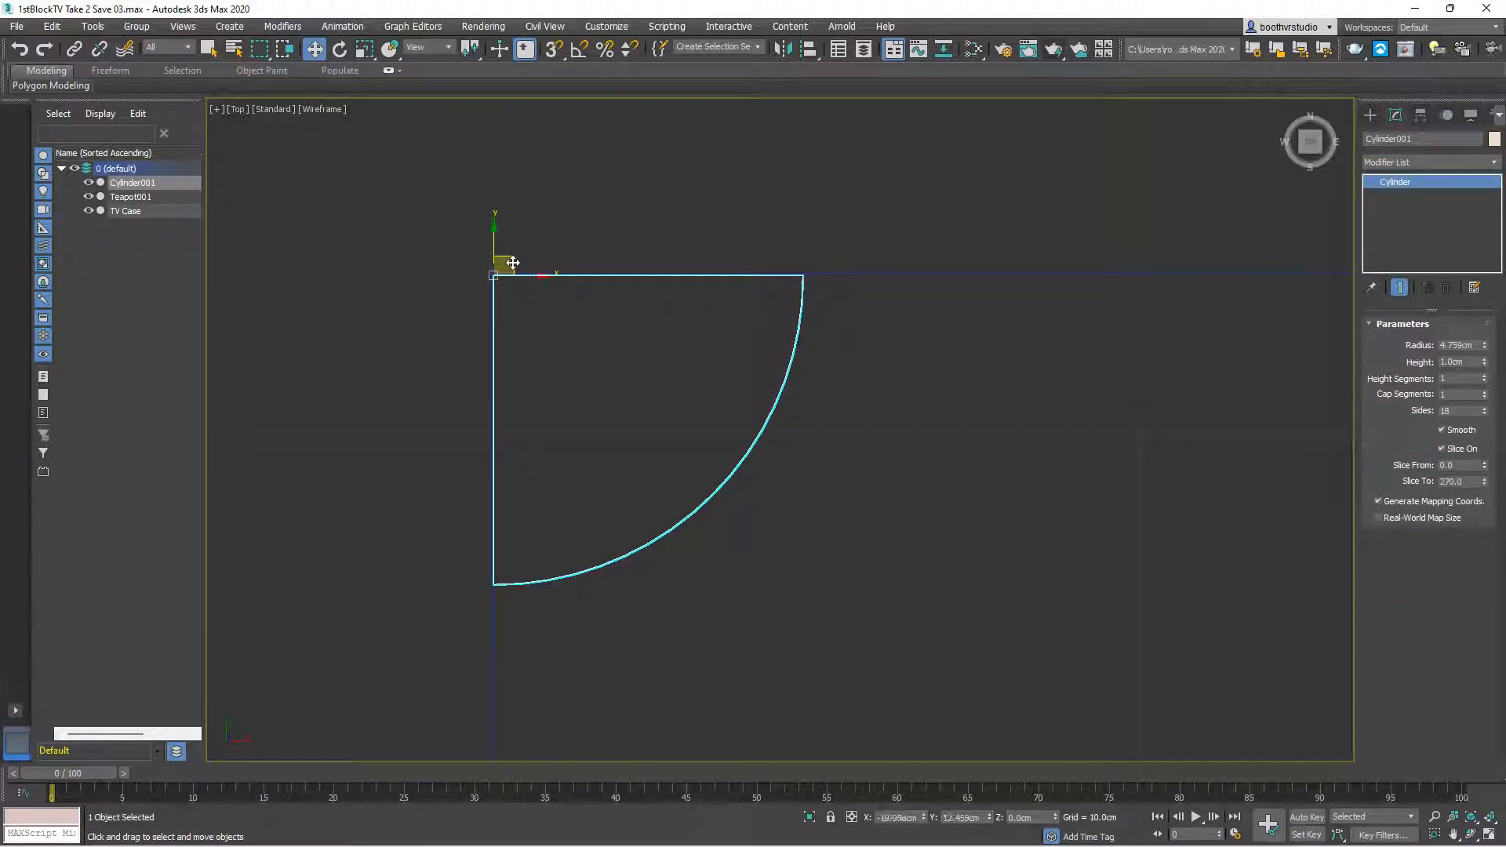
Fine-align the quarter cylinder's square corner with the TV case's rear-left corner at X -20 cm and Y 12.5 cm
scroll(510, 266, "up", 4)
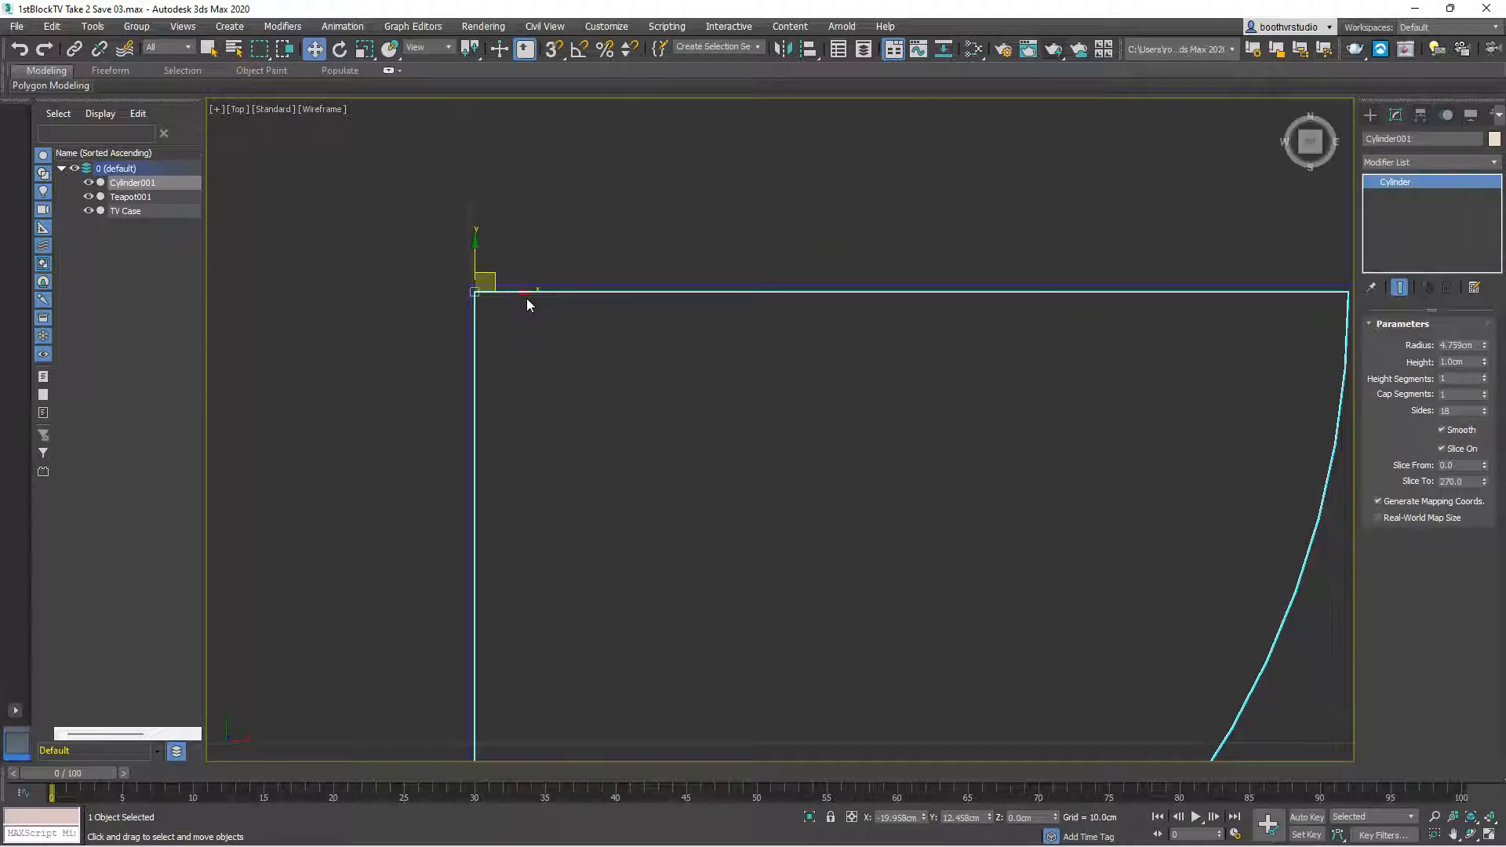
scroll(505, 294, "up", 4)
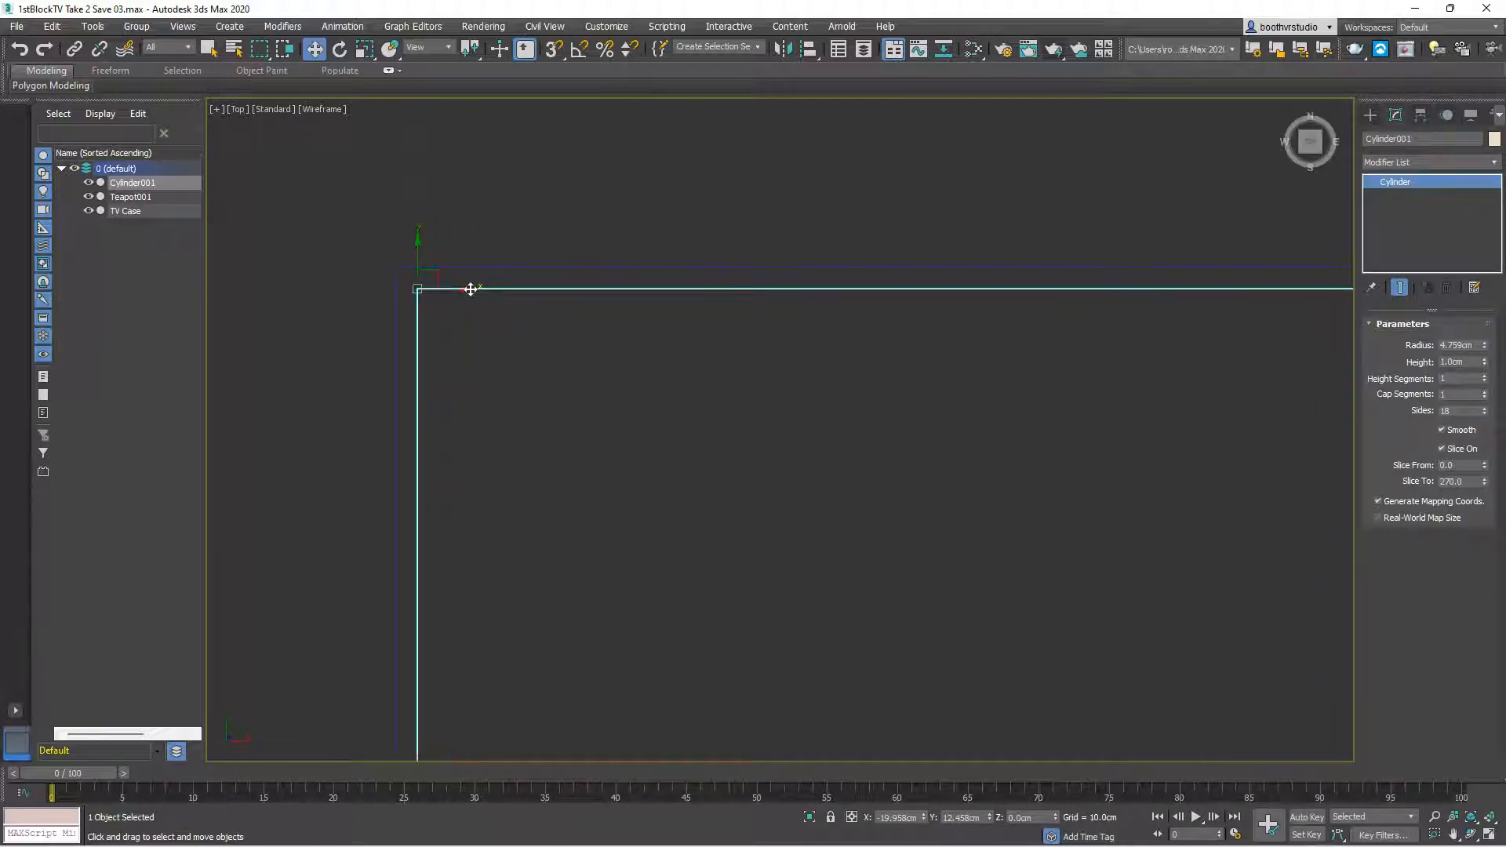
left_click_drag(468, 290, 451, 292)
scroll(393, 255, "up", 4)
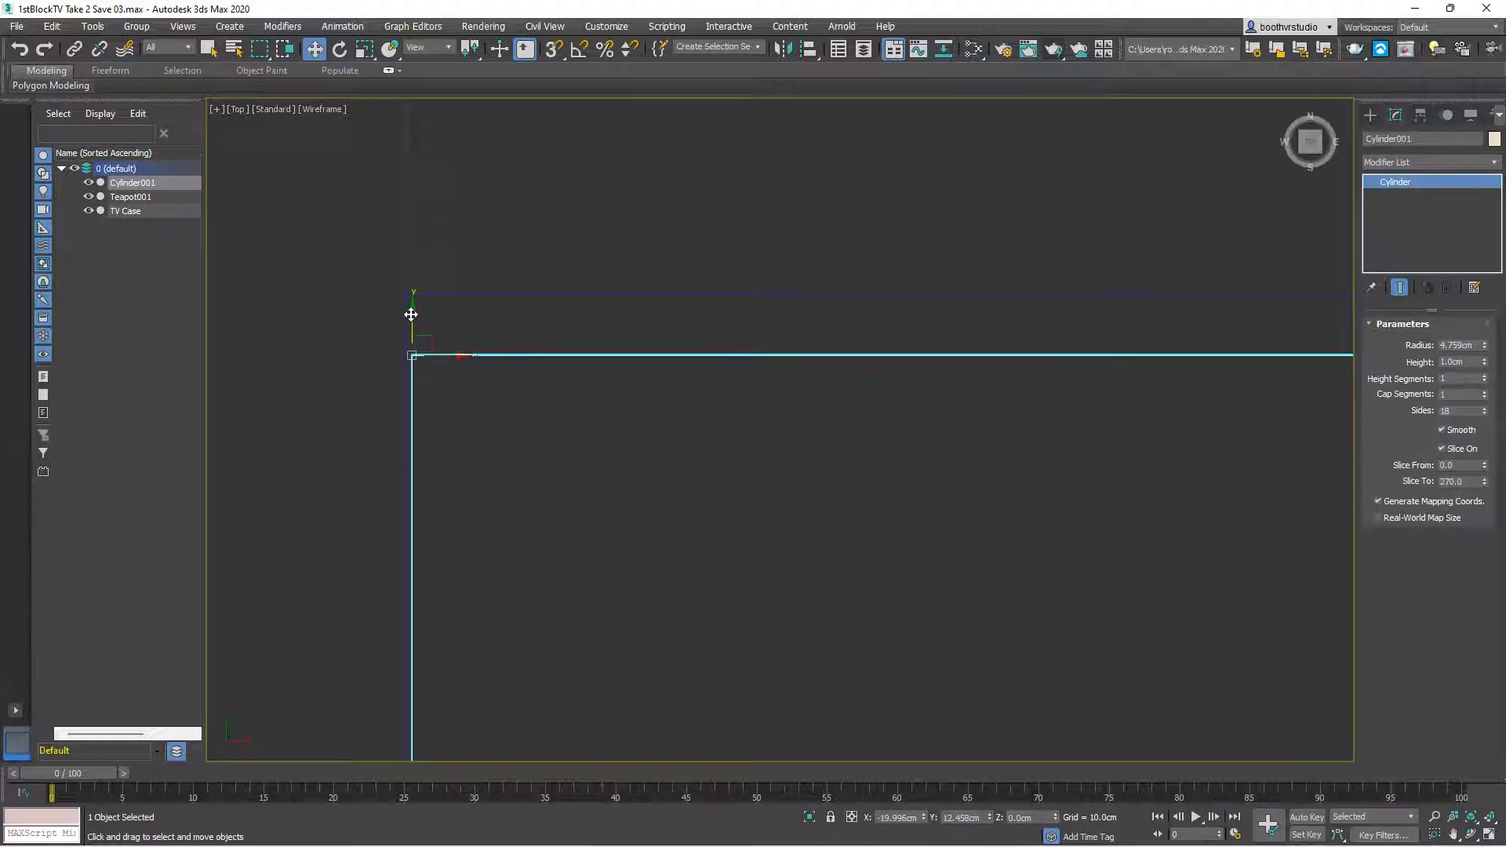
left_click_drag(410, 314, 410, 226)
scroll(416, 306, "up", 4)
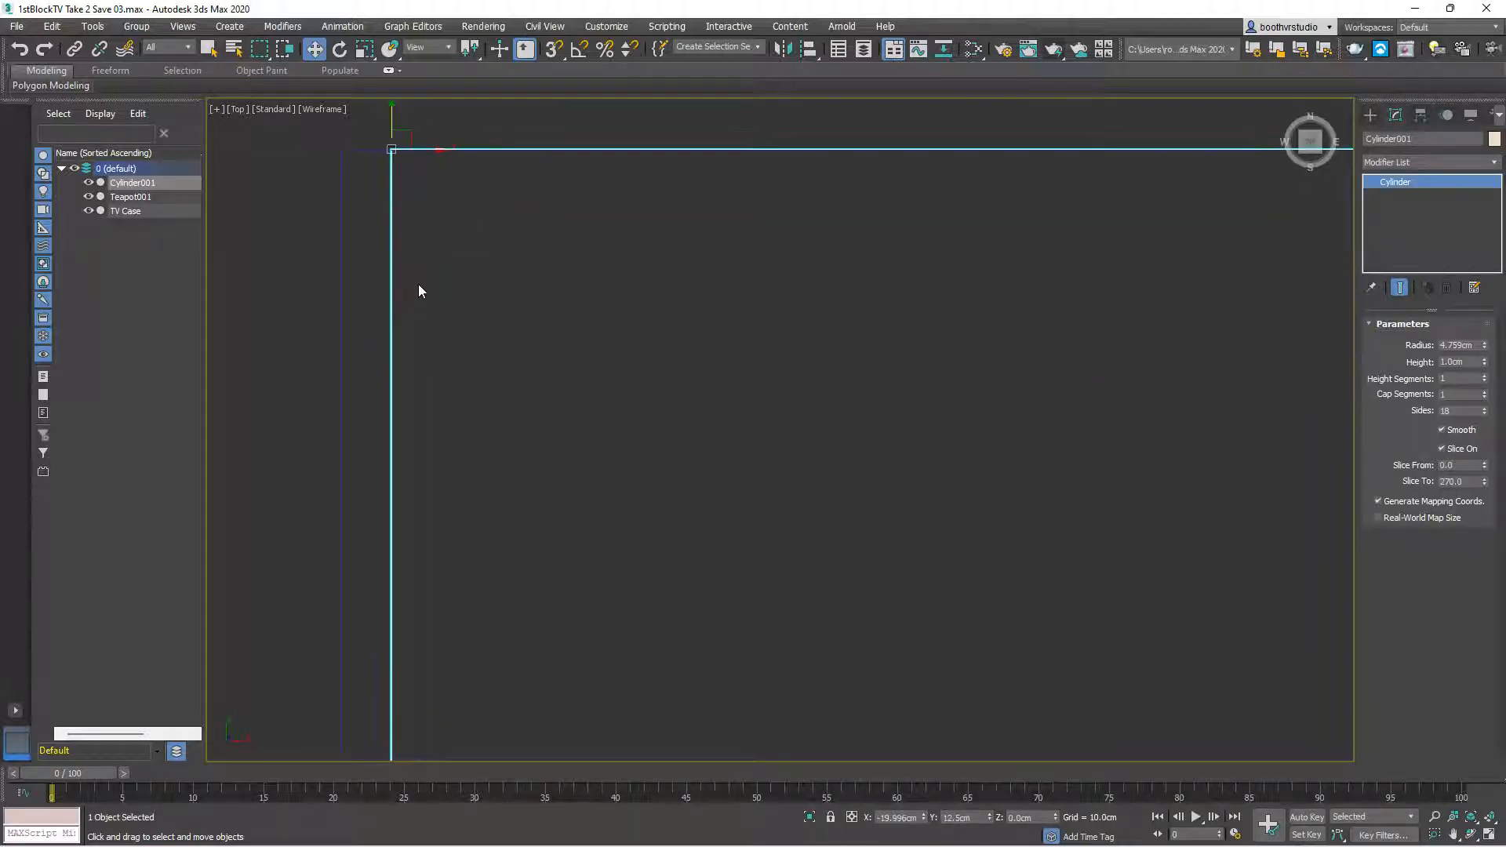
middle_click_drag(426, 225, 760, 474)
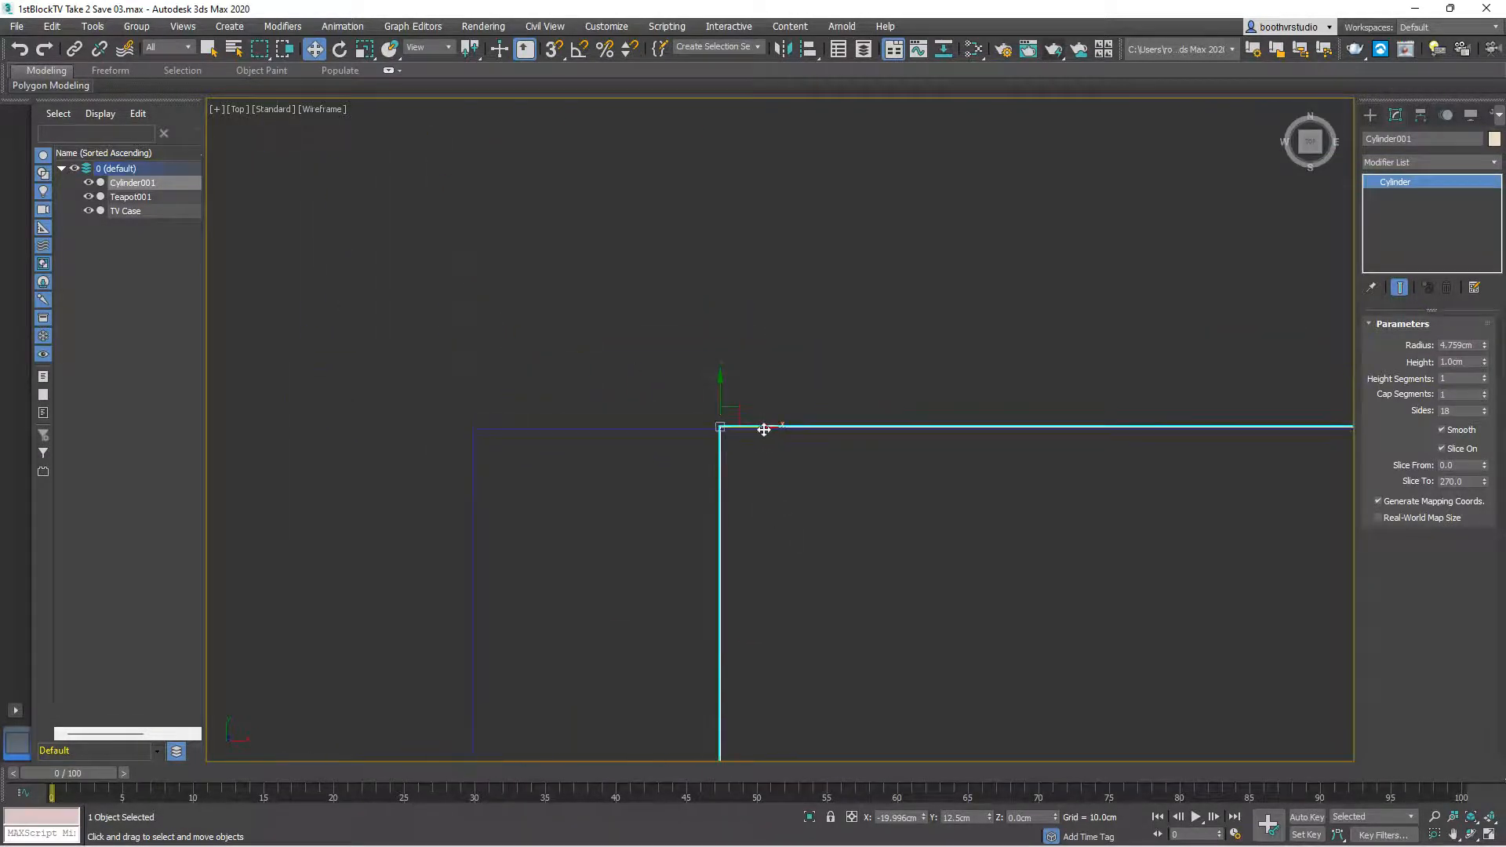
left_click_drag(761, 428, 481, 395)
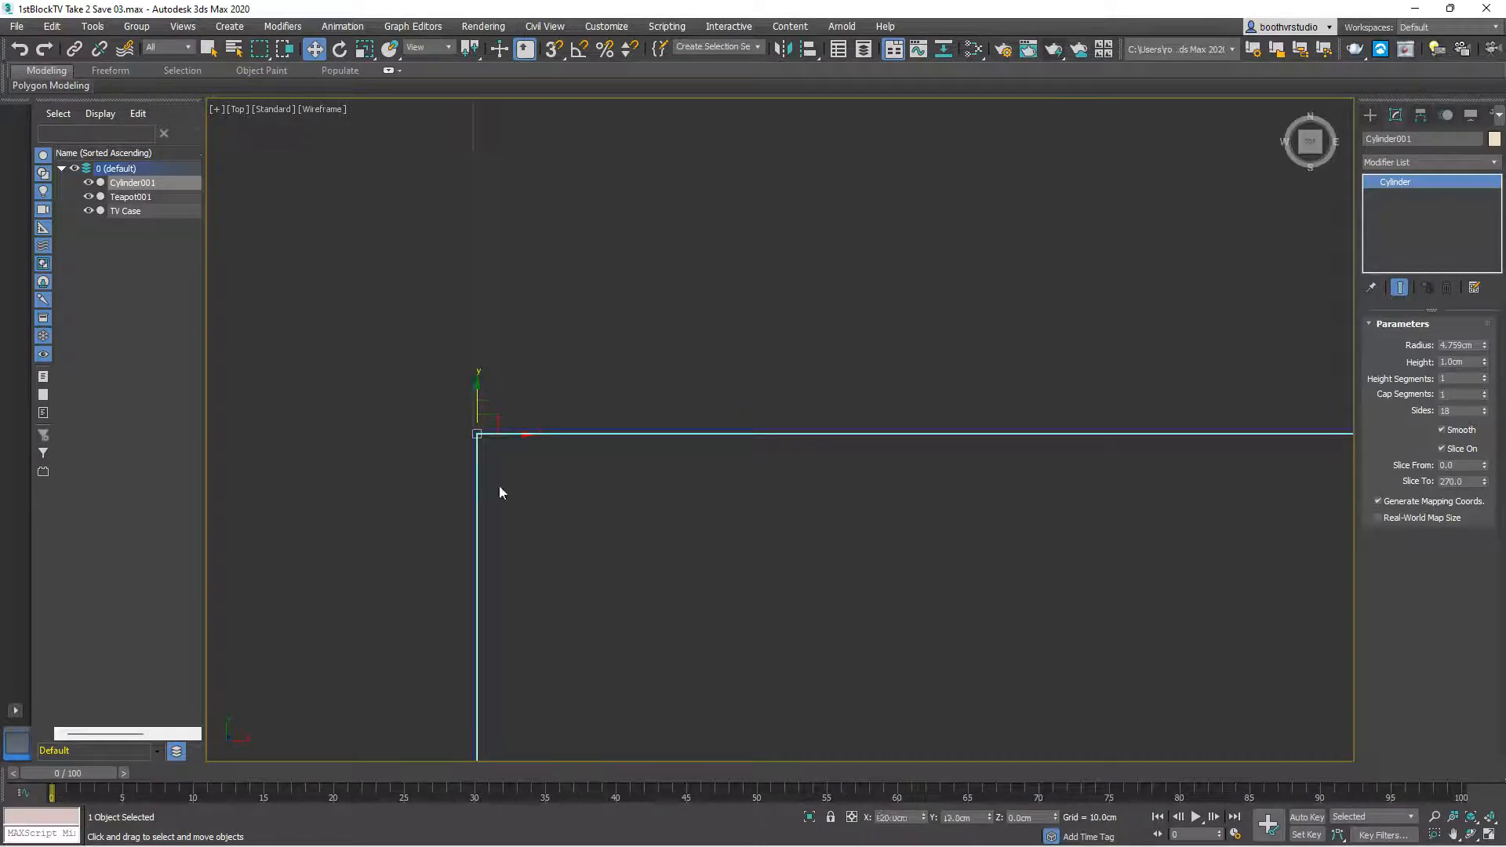
Check the quarter cylinder's fit against the case corner in the Top and Perspective views, ending with the cylinder selected
left_click(628, 366)
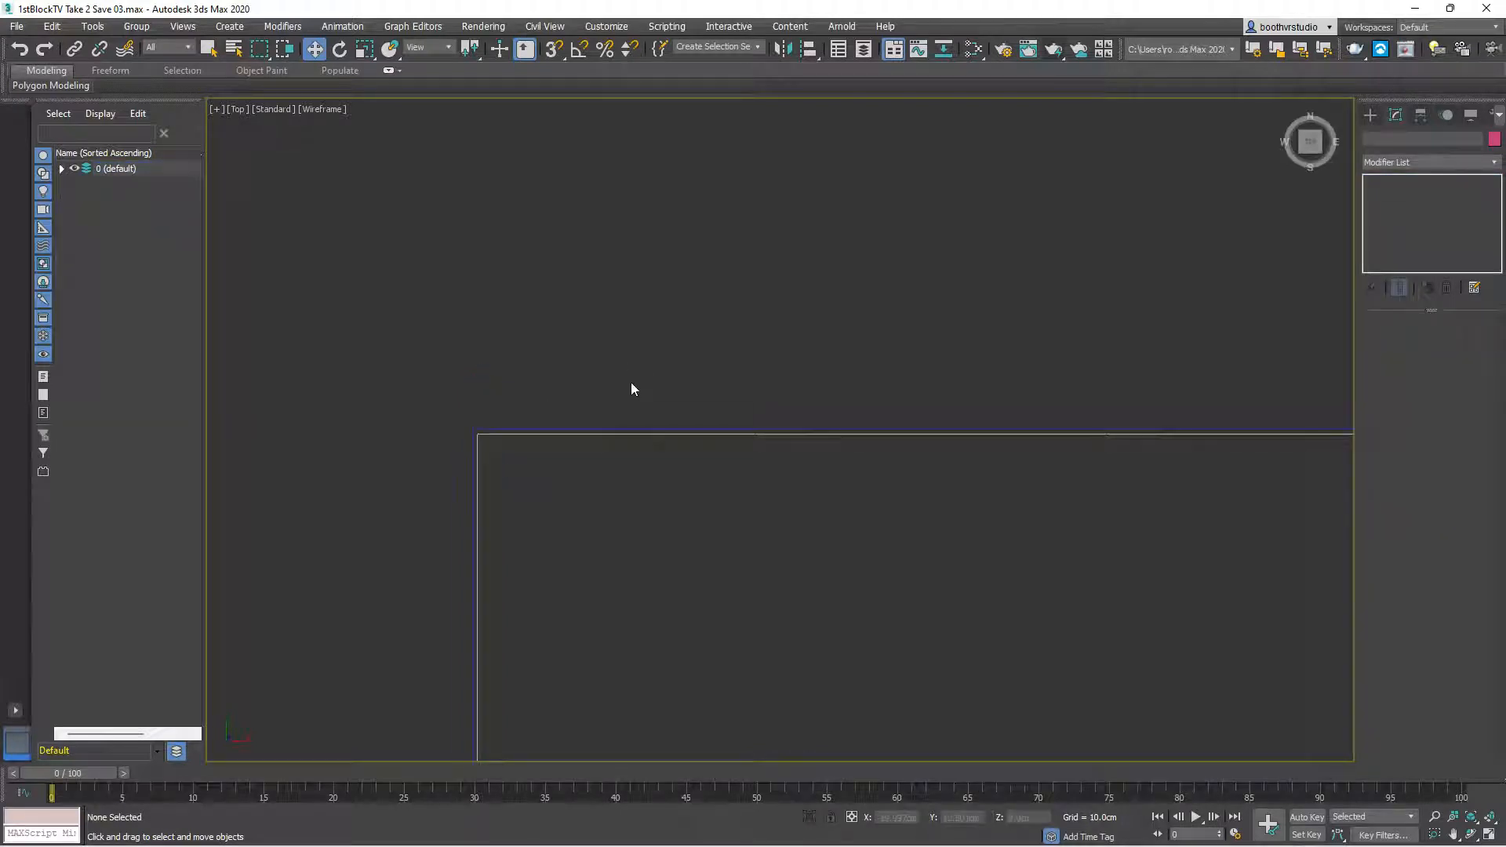
scroll(617, 541, "down", 5)
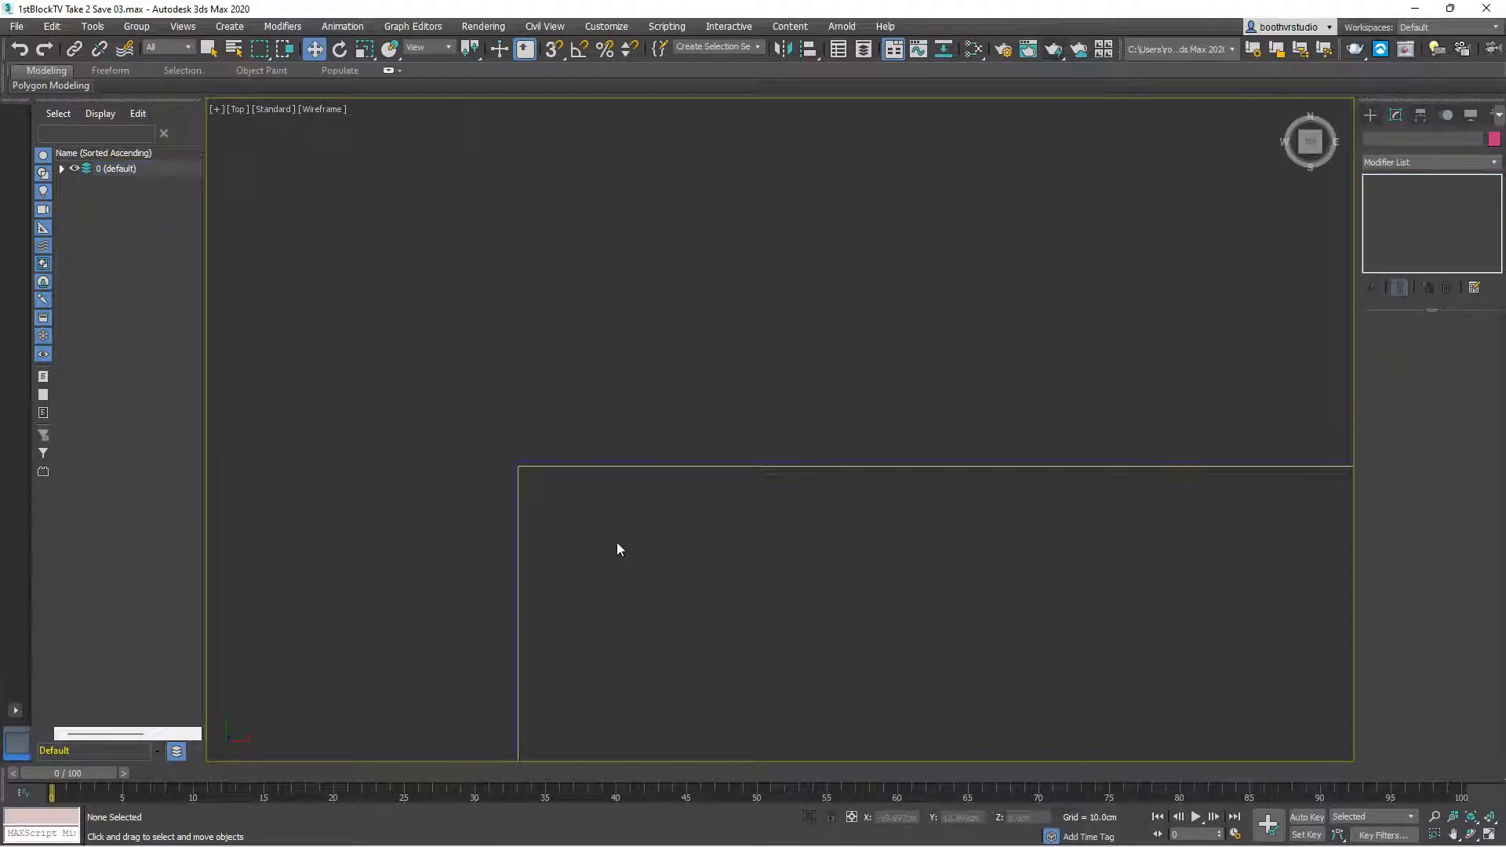
scroll(706, 567, "up", 2)
middle_click_drag(766, 582, 639, 202)
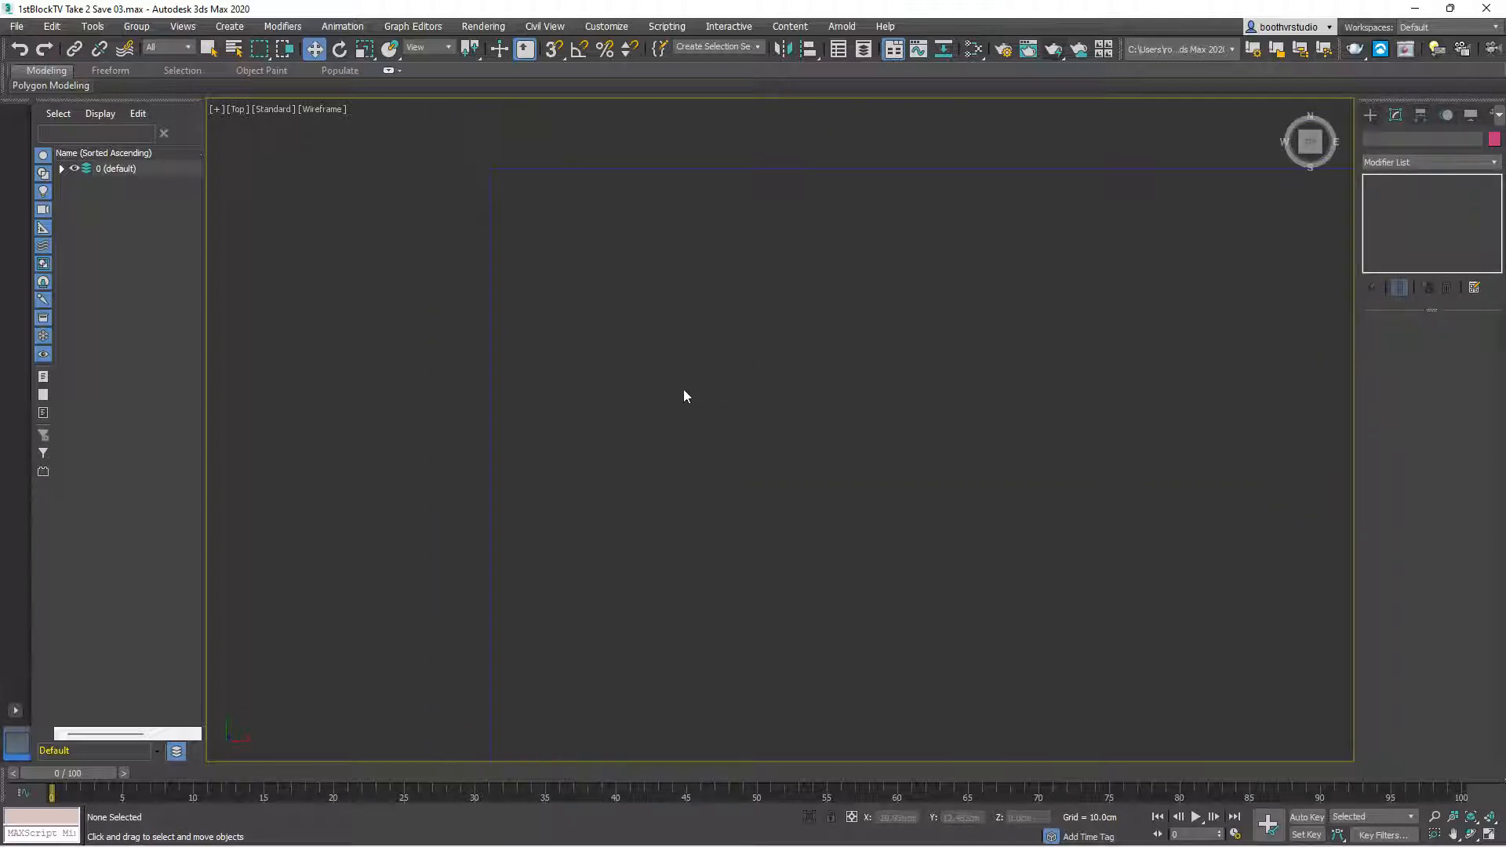
key("p")
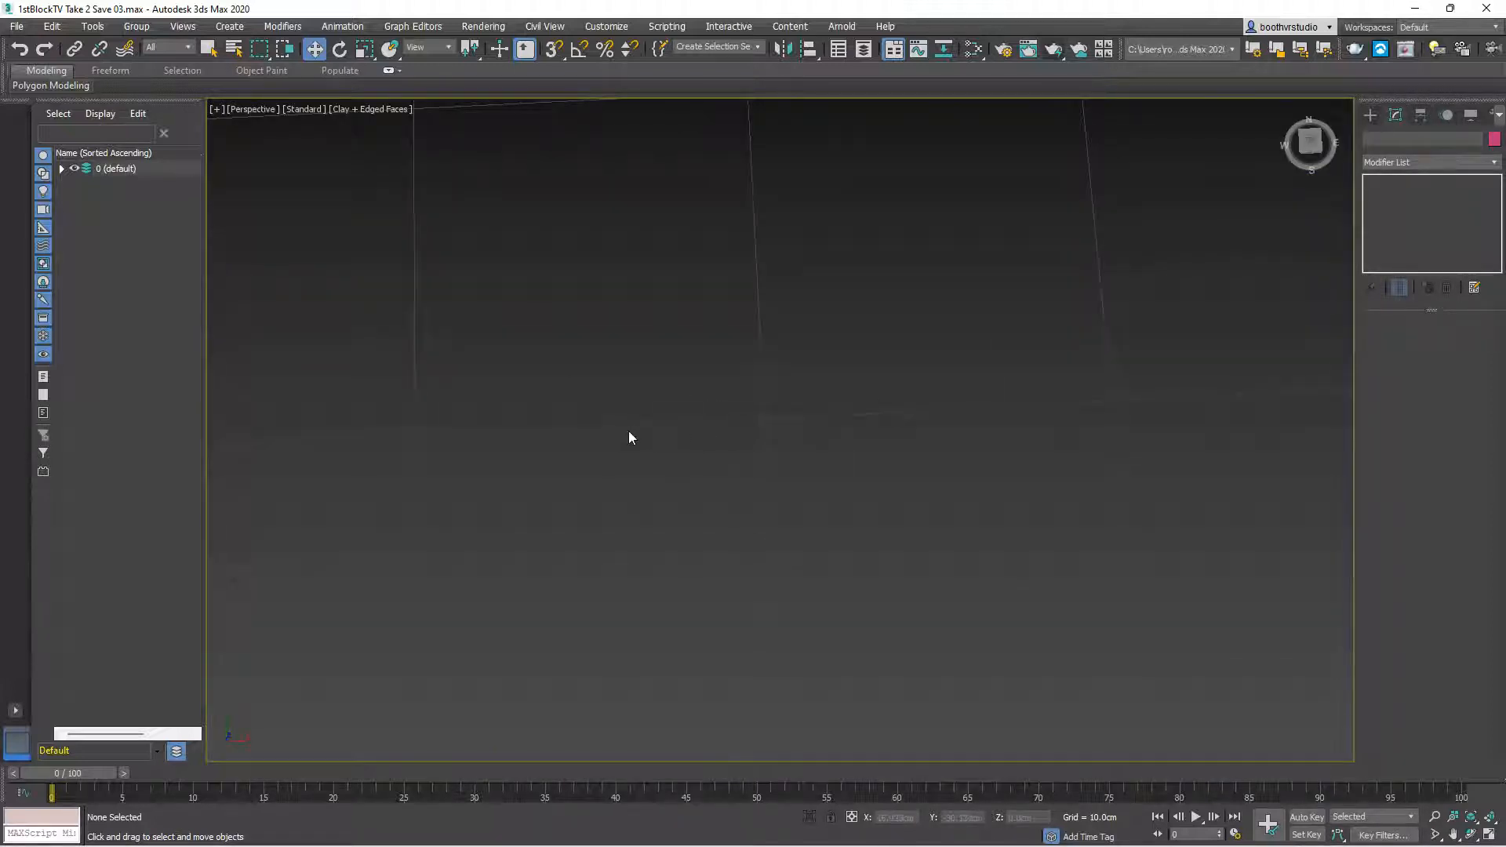
scroll(515, 439, "down", 4)
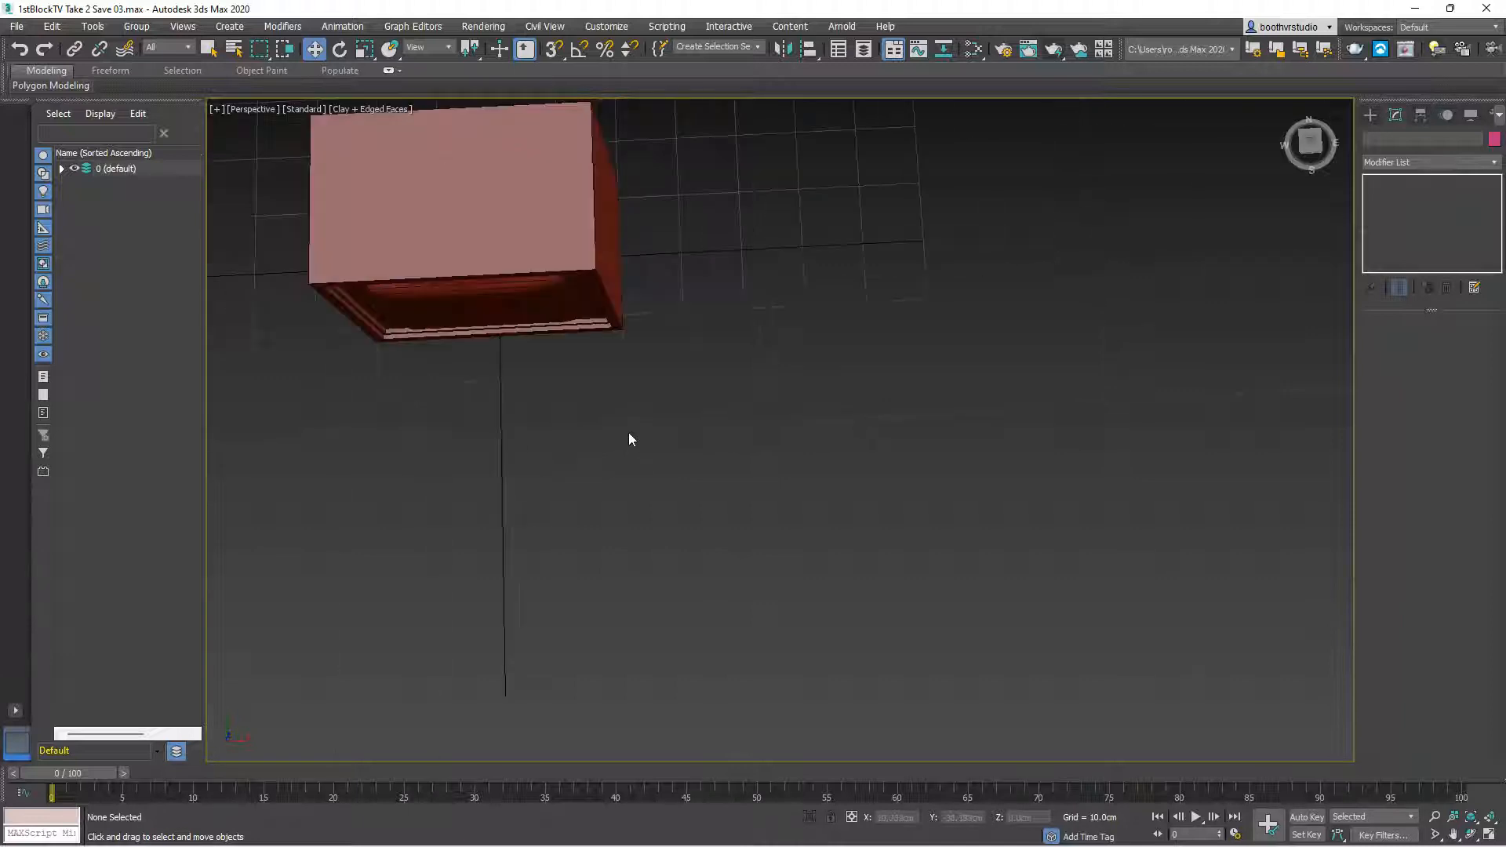
left_click(347, 146)
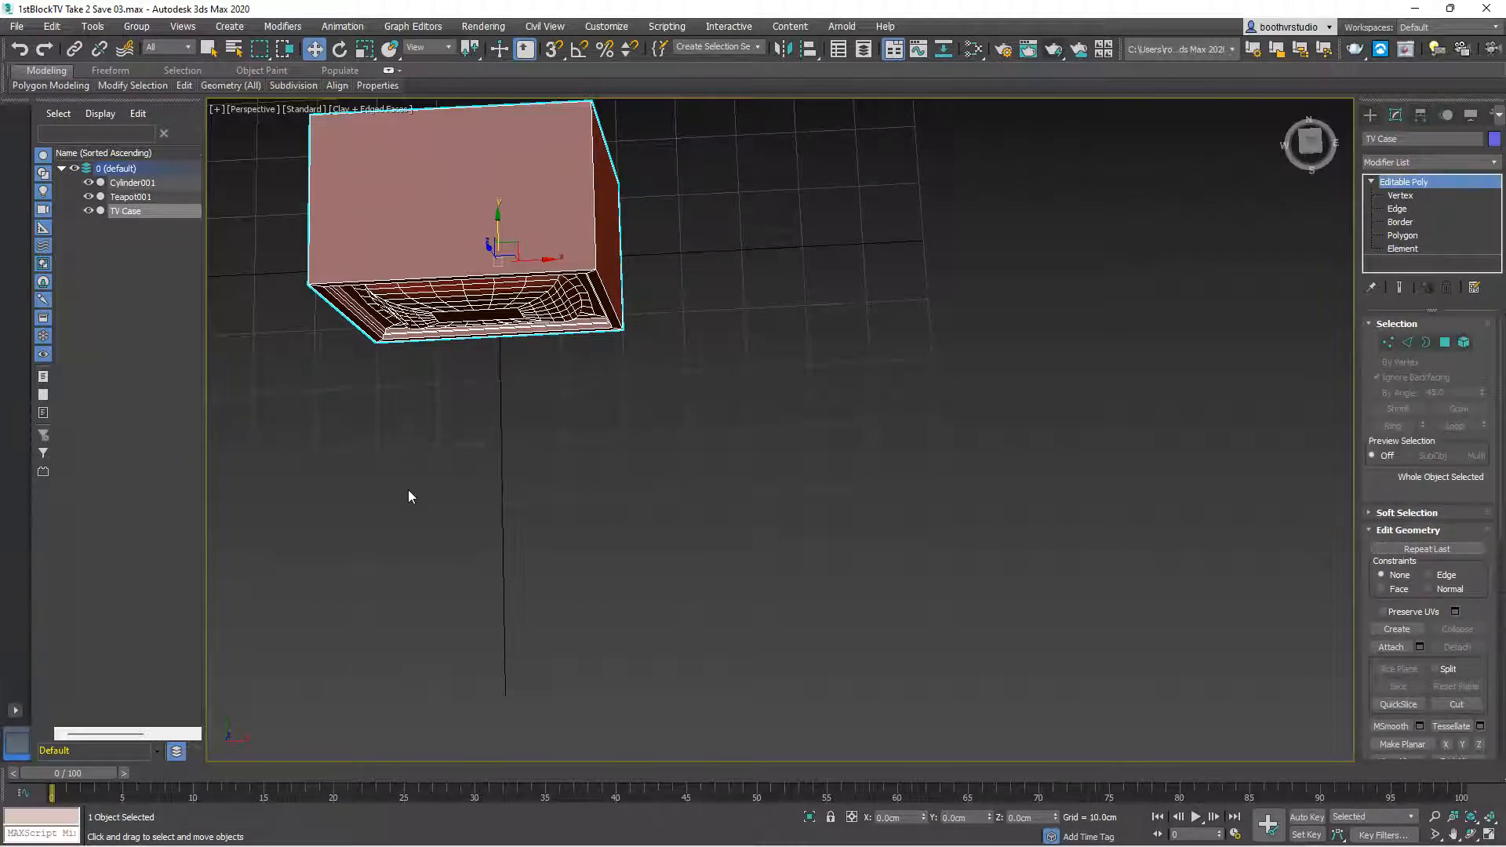
middle_click_drag(393, 483, 416, 293, "alt")
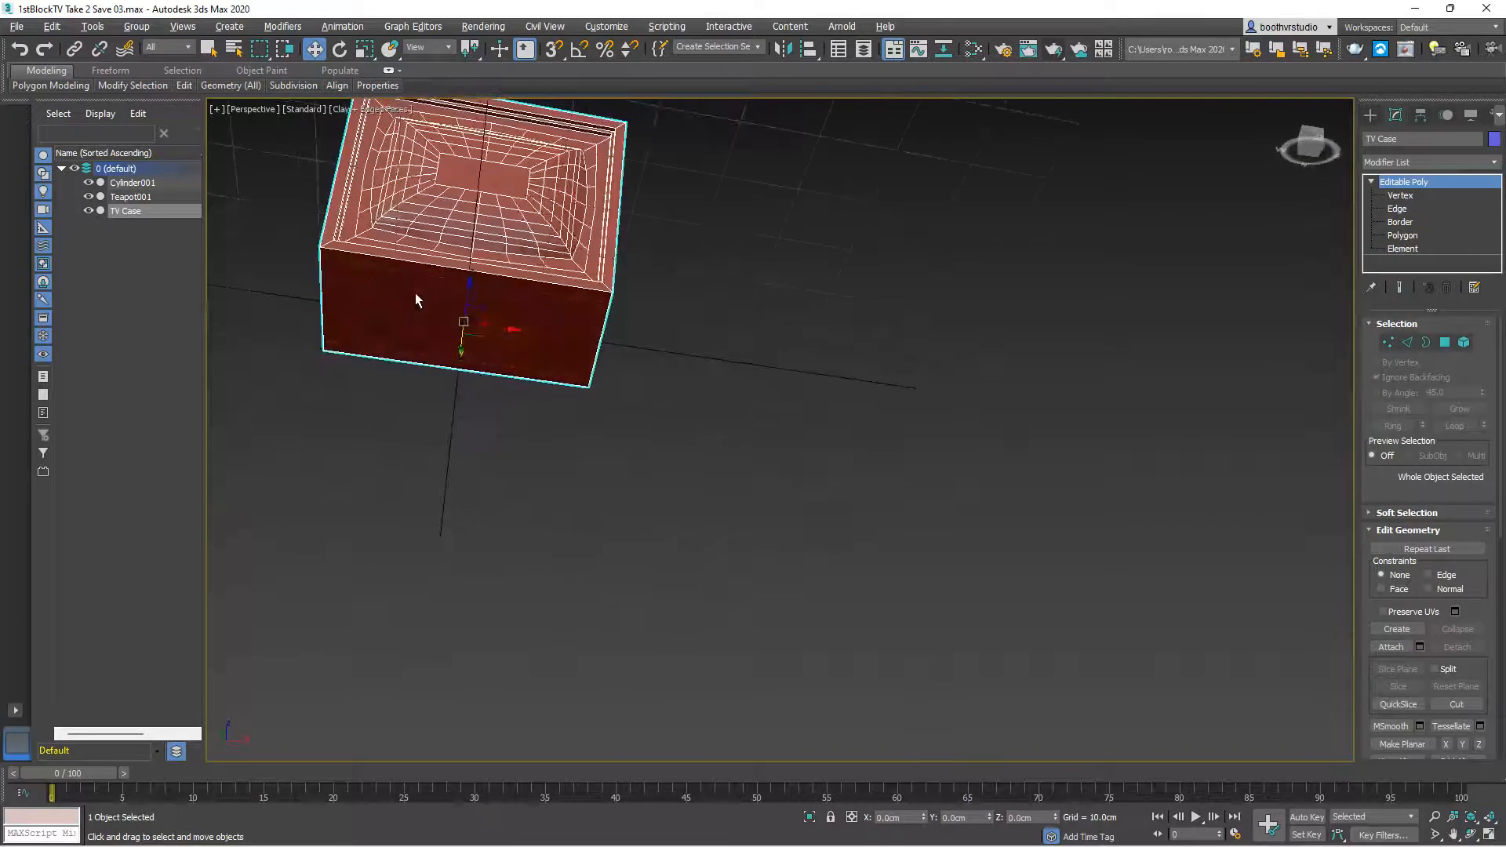
left_click(334, 345)
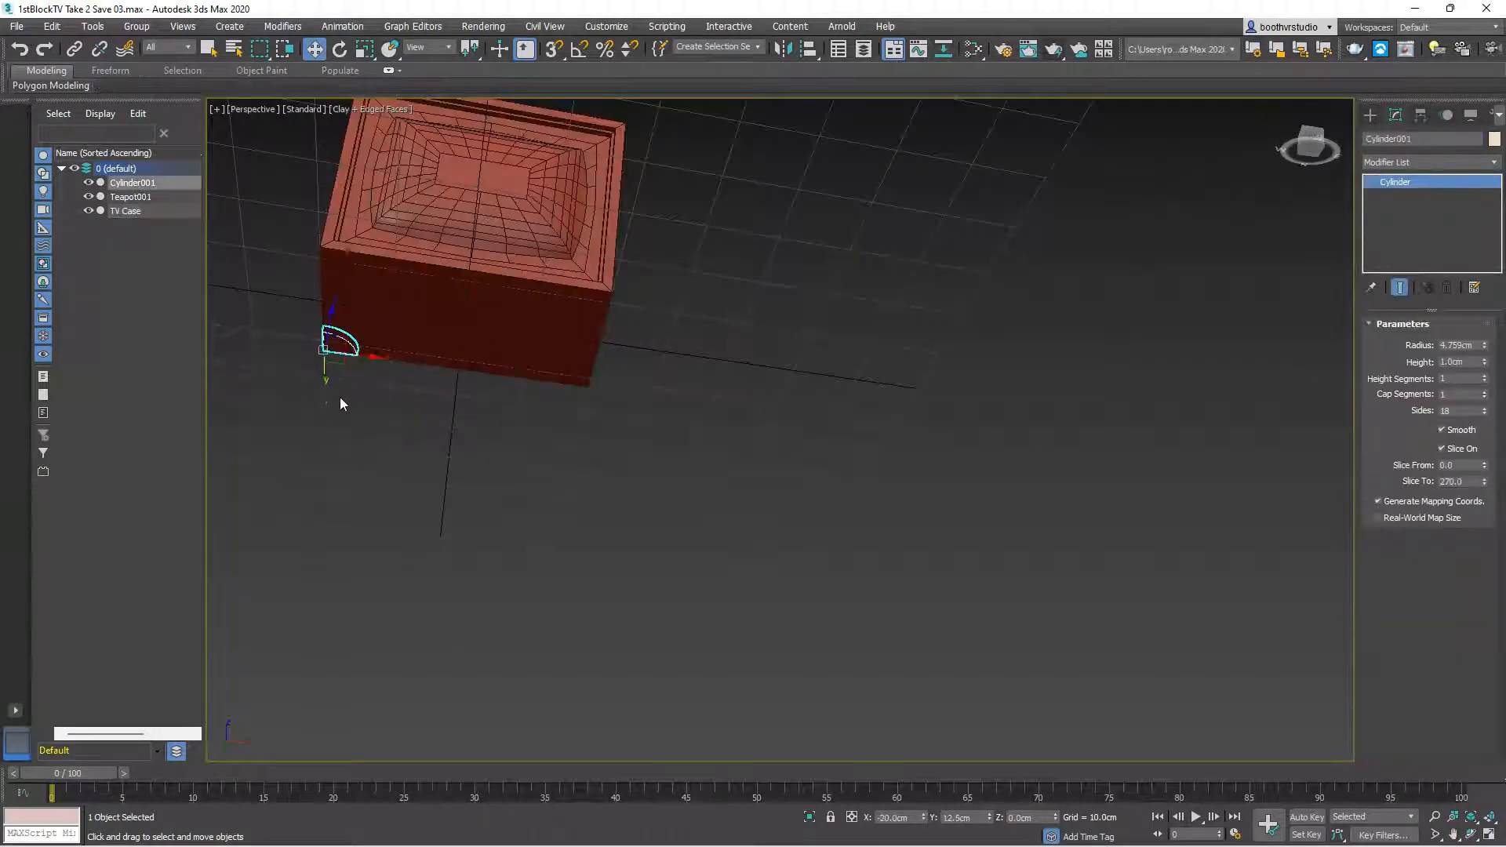
Lower the quarter cylinder beneath the TV case's rear-left corner to about Z -0.96 cm
key("z")
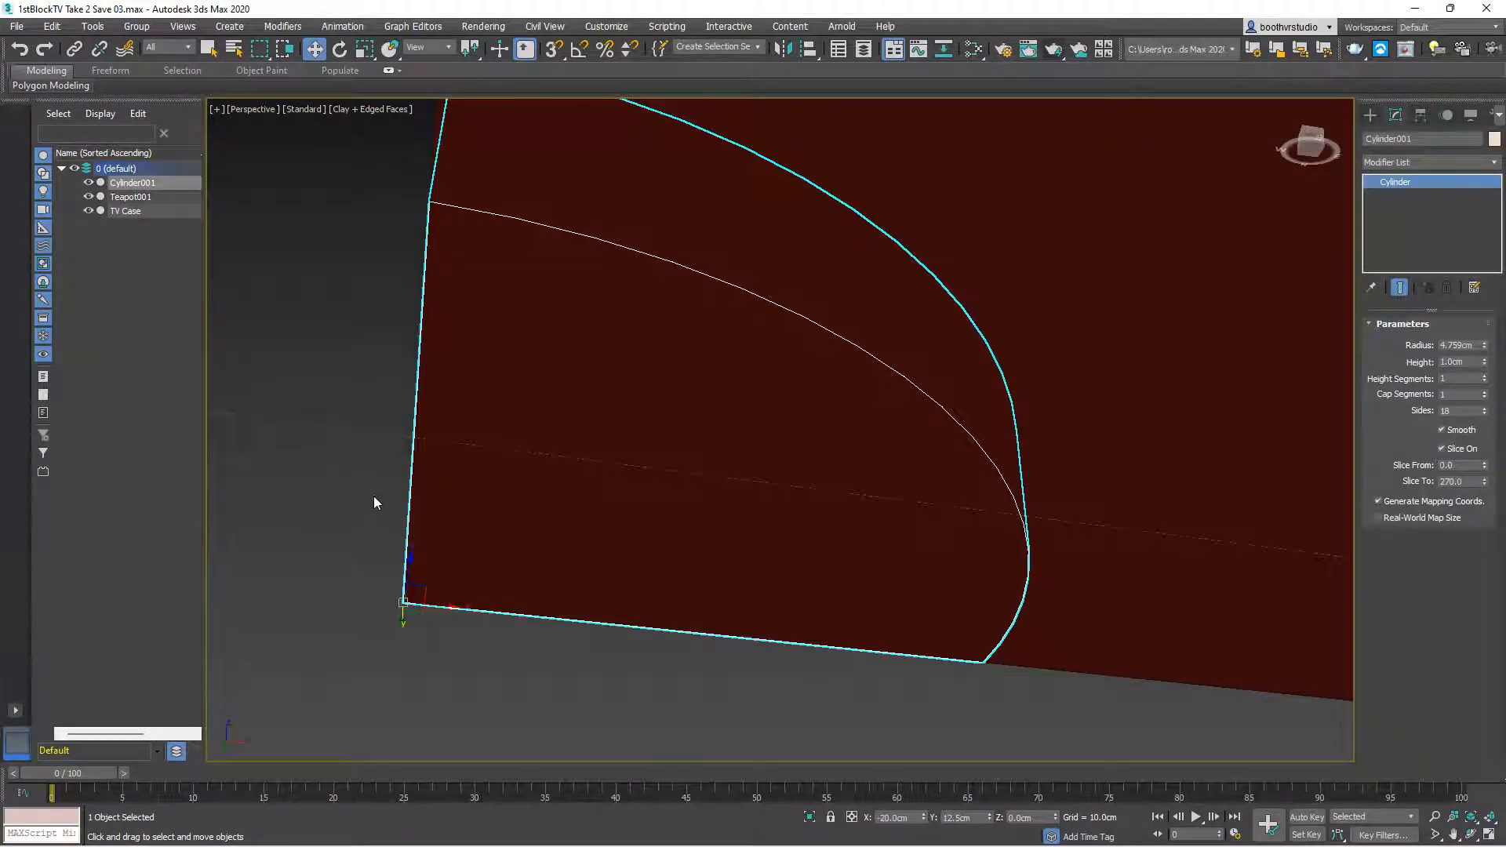
middle_click_drag(349, 491, 531, 539, "alt")
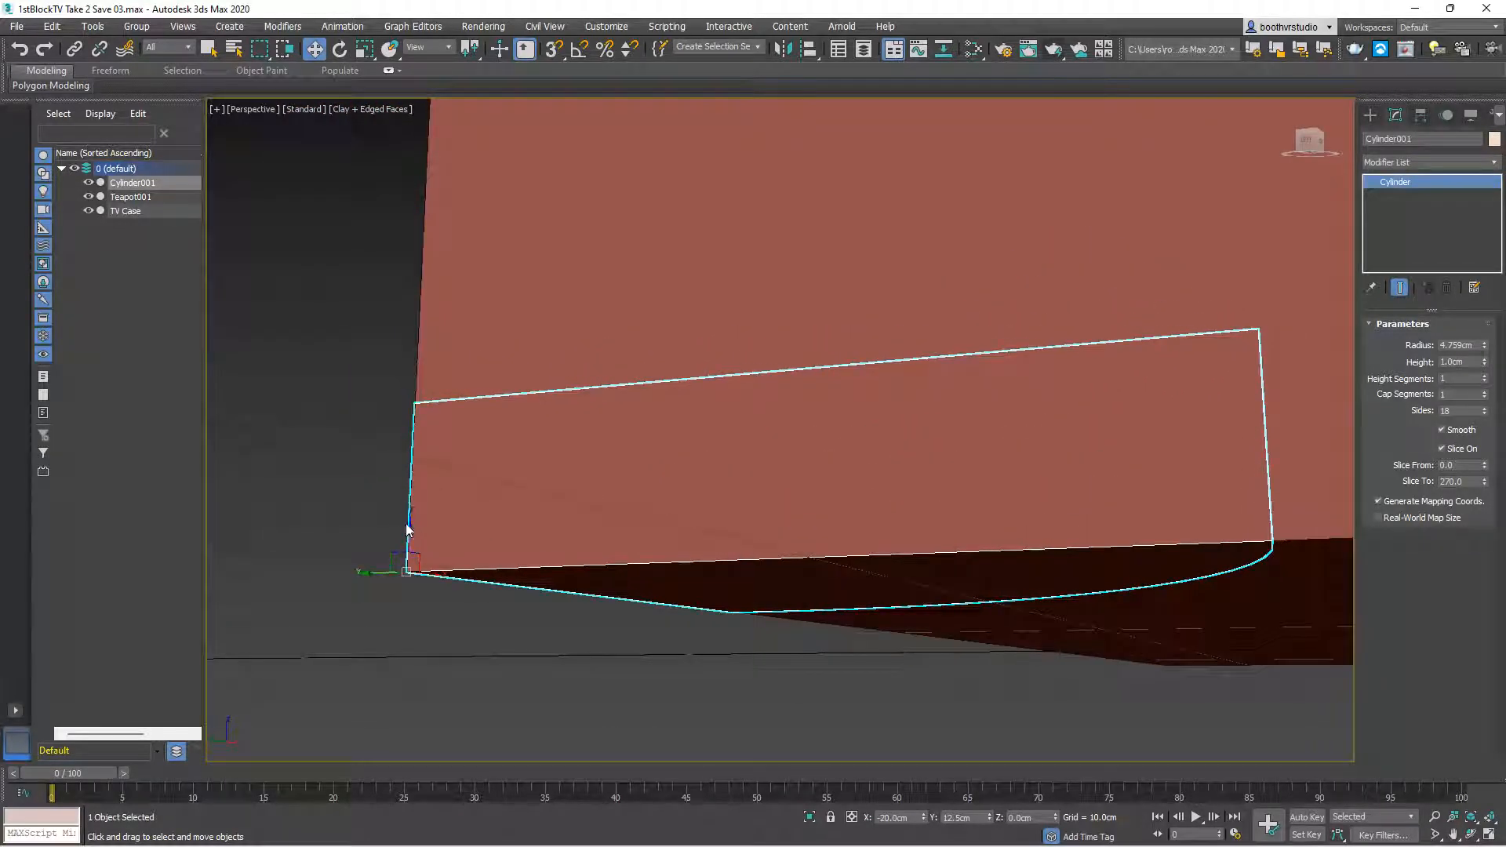
left_click_drag(405, 518, 363, 458)
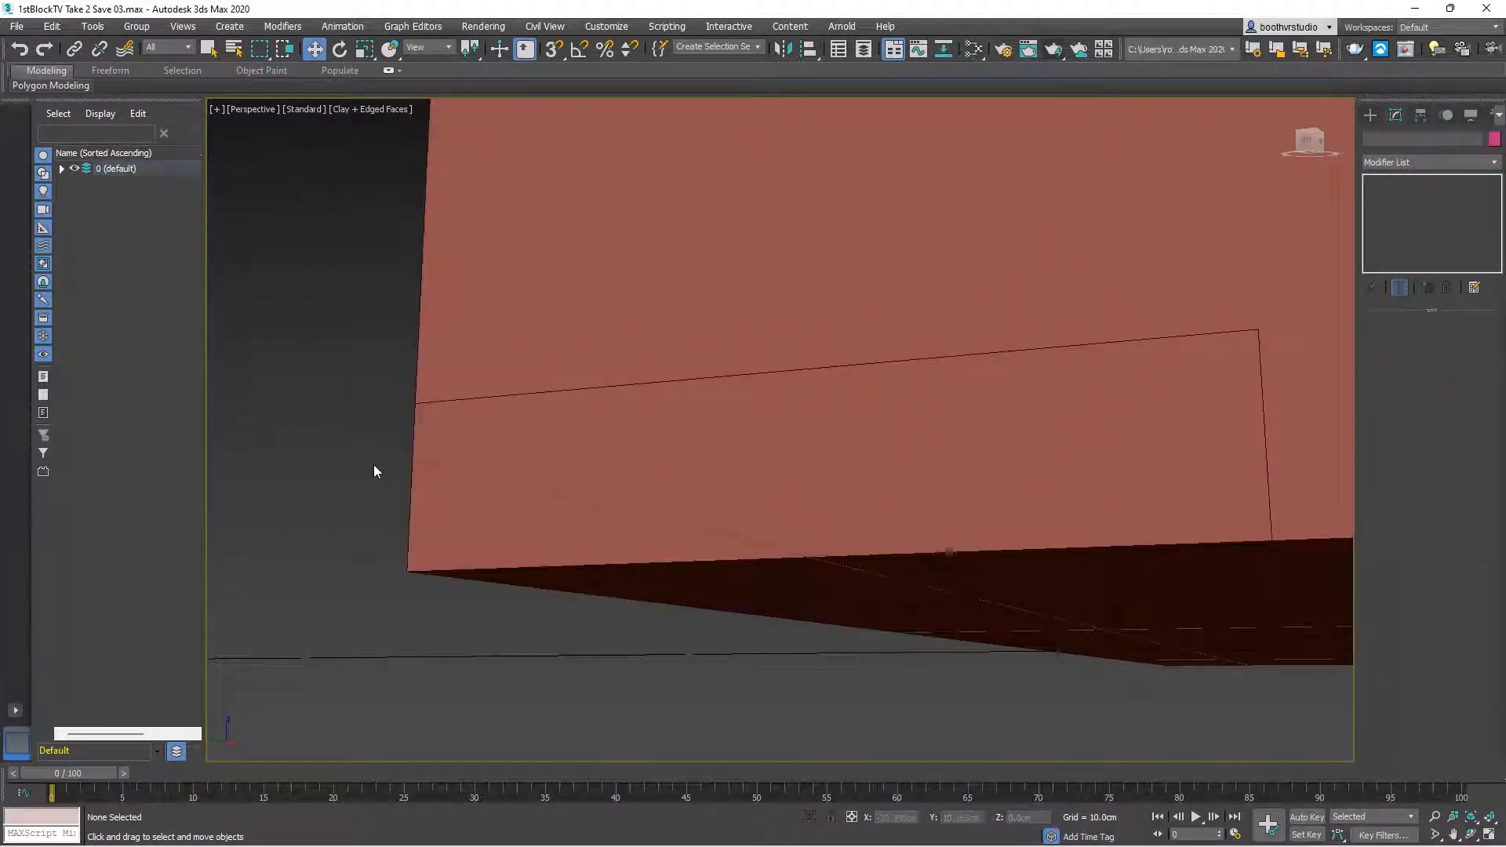
left_click(452, 483)
left_click(451, 483)
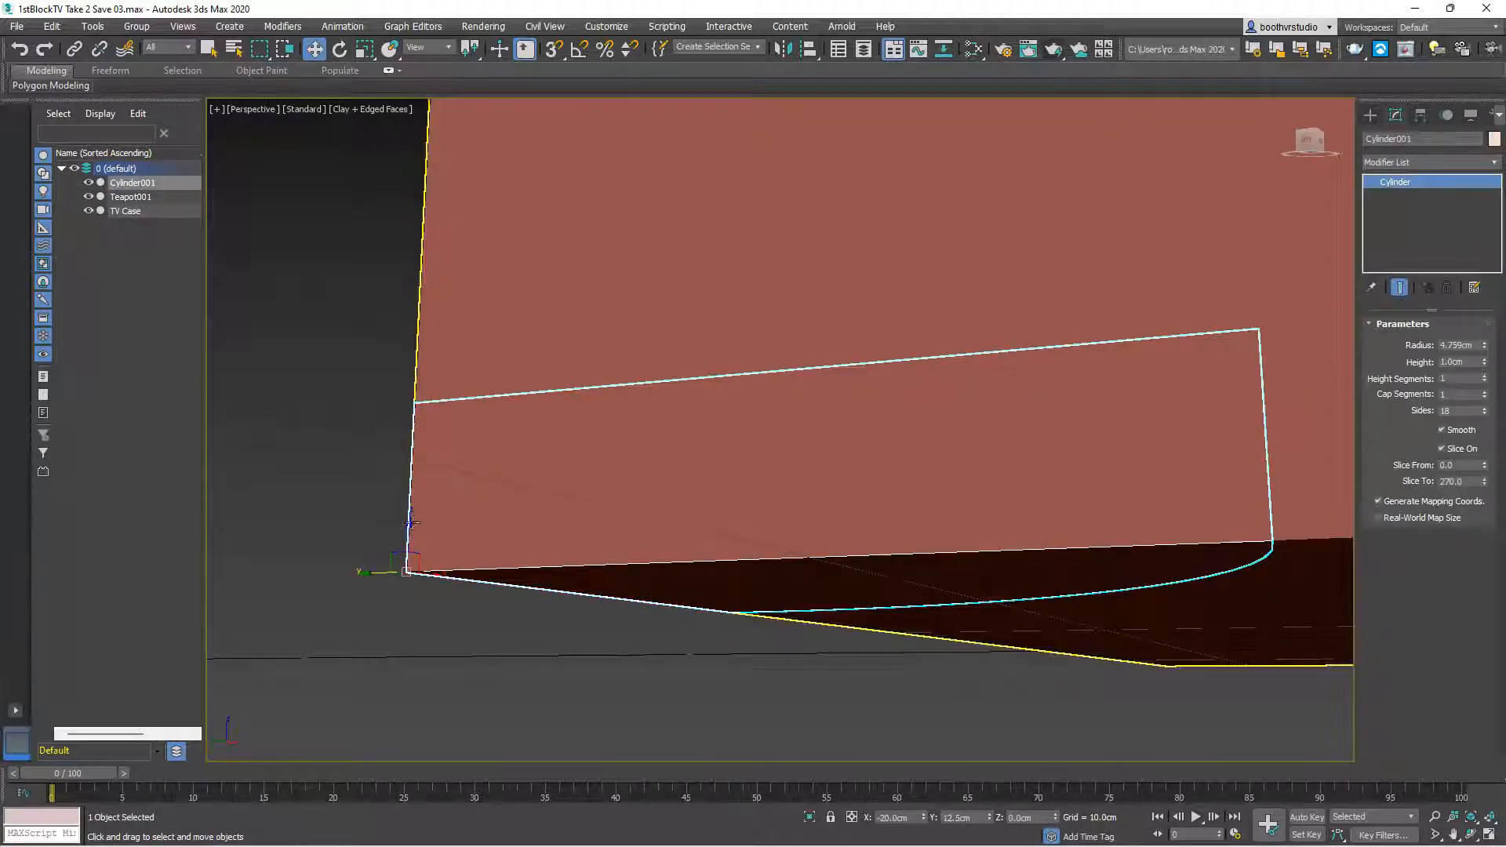
left_click_drag(407, 537, 410, 698)
scroll(433, 653, "down", 3)
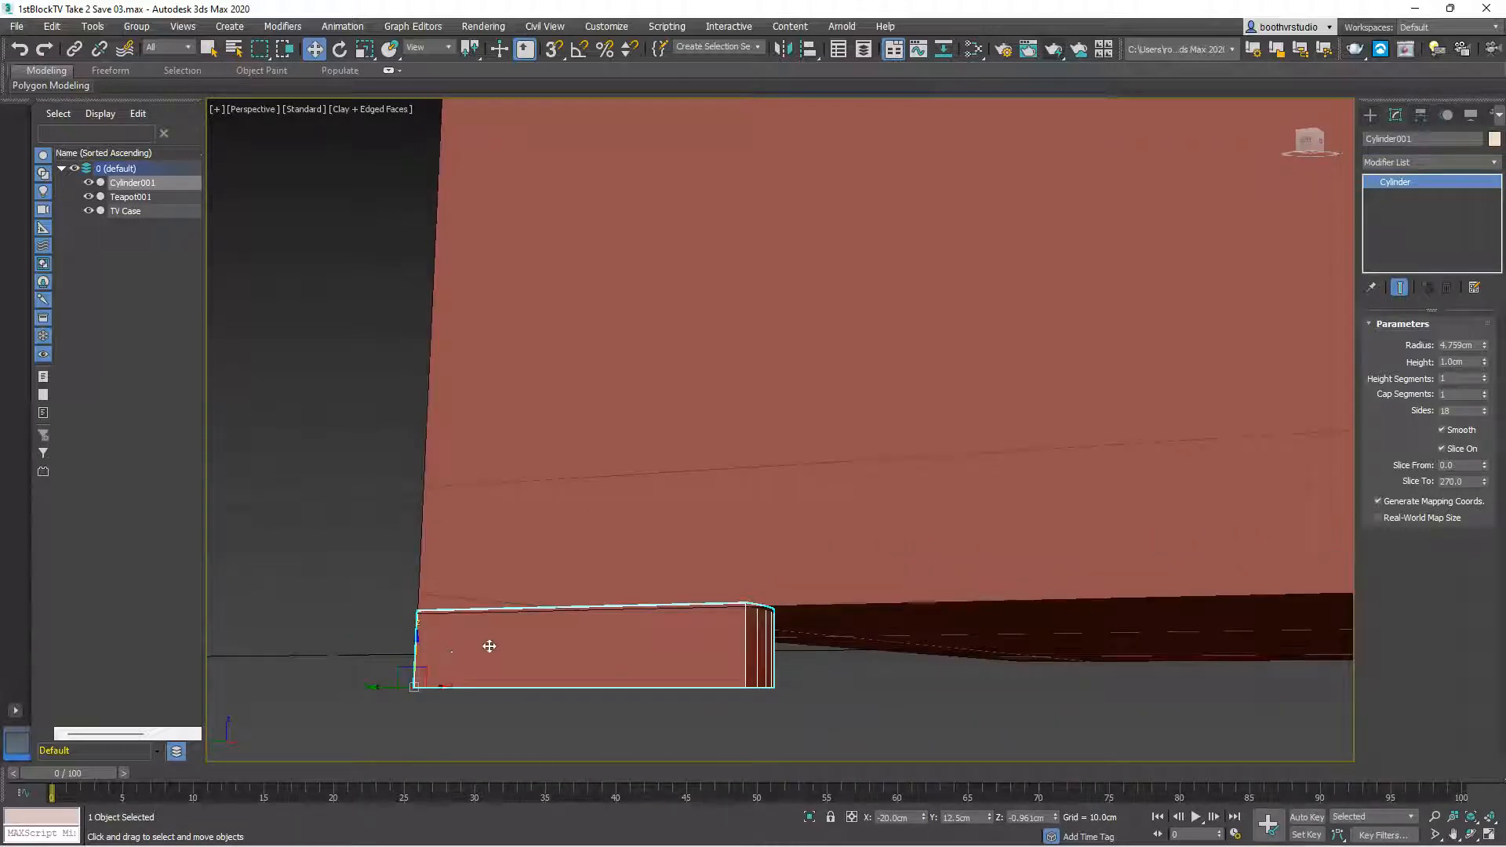
Set the quarter cylinder's height to 0.5 cm
scroll(503, 674, "down", 3)
scroll(502, 674, "down", 3)
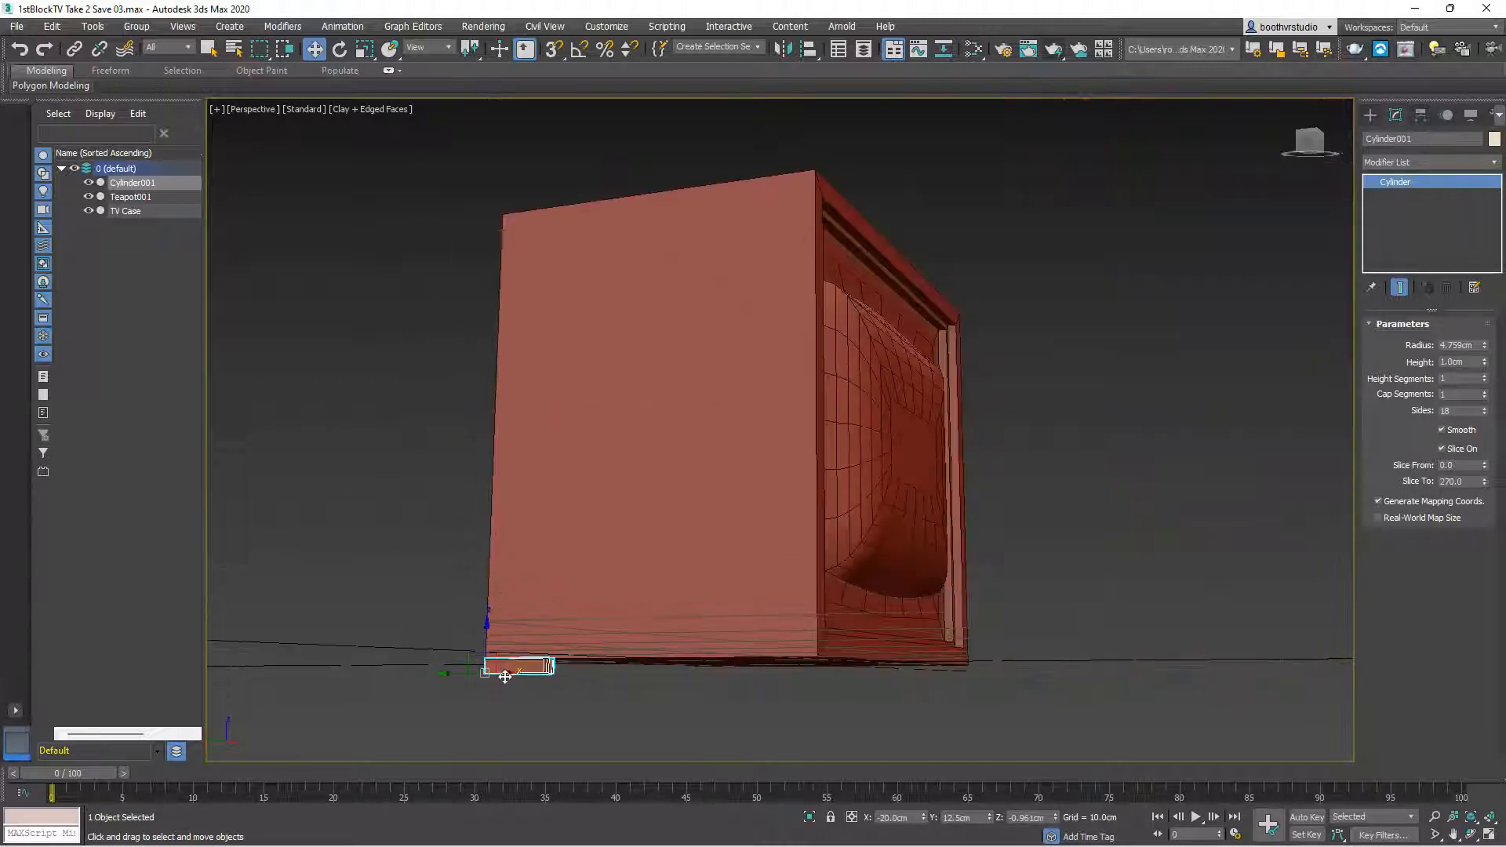
scroll(518, 681, "down", 1)
key("super")
middle_click_drag(519, 681, 639, 688)
key("super")
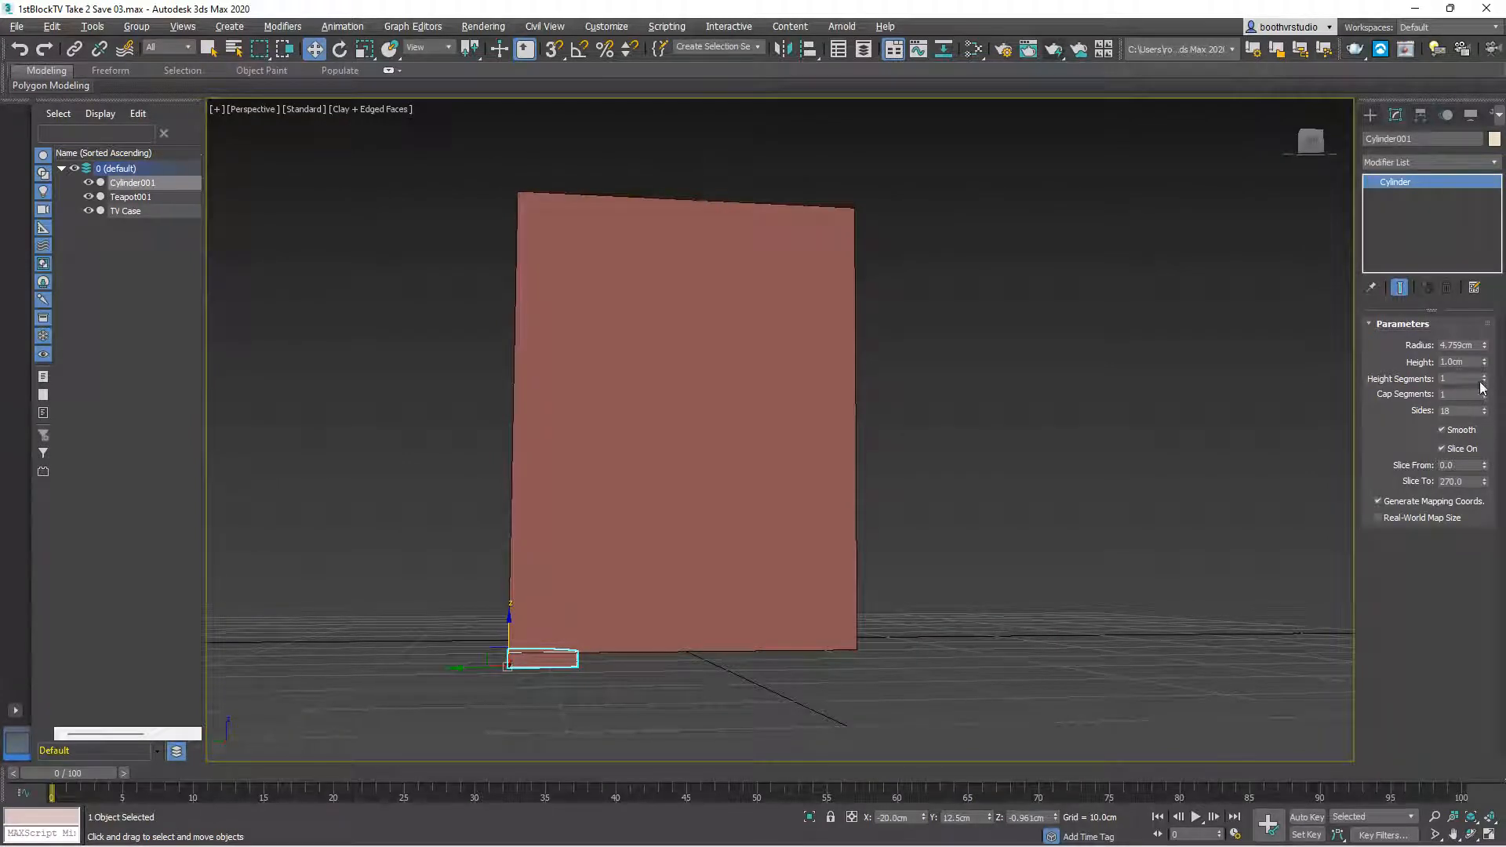
double_click(1468, 362)
type("0.5")
key("Return")
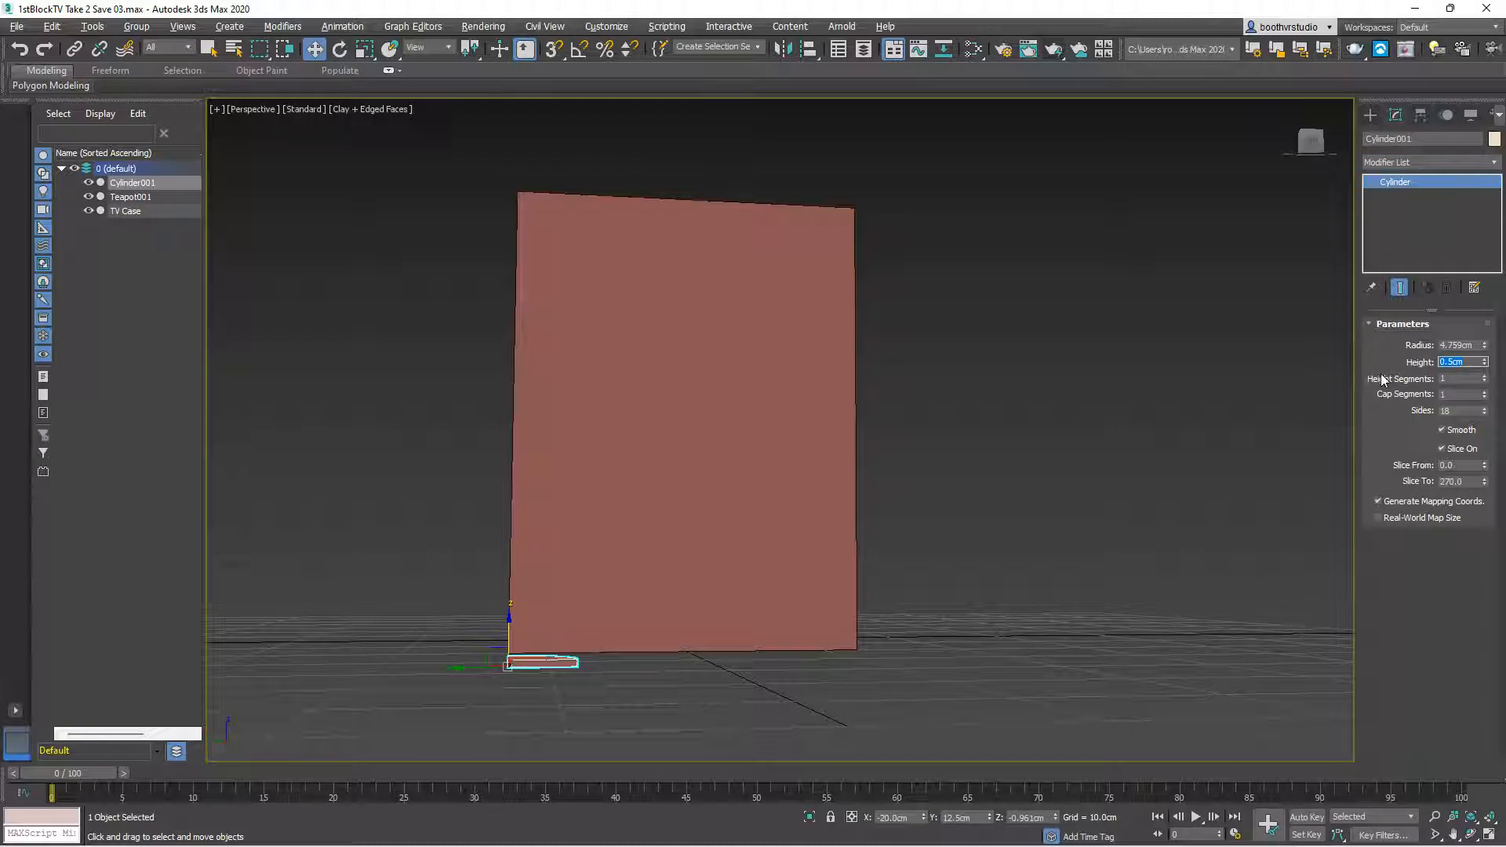
Raise the quarter cylinder to meet the underside of the TV case, at about Z -0.454 cm
scroll(582, 626, "up", 3)
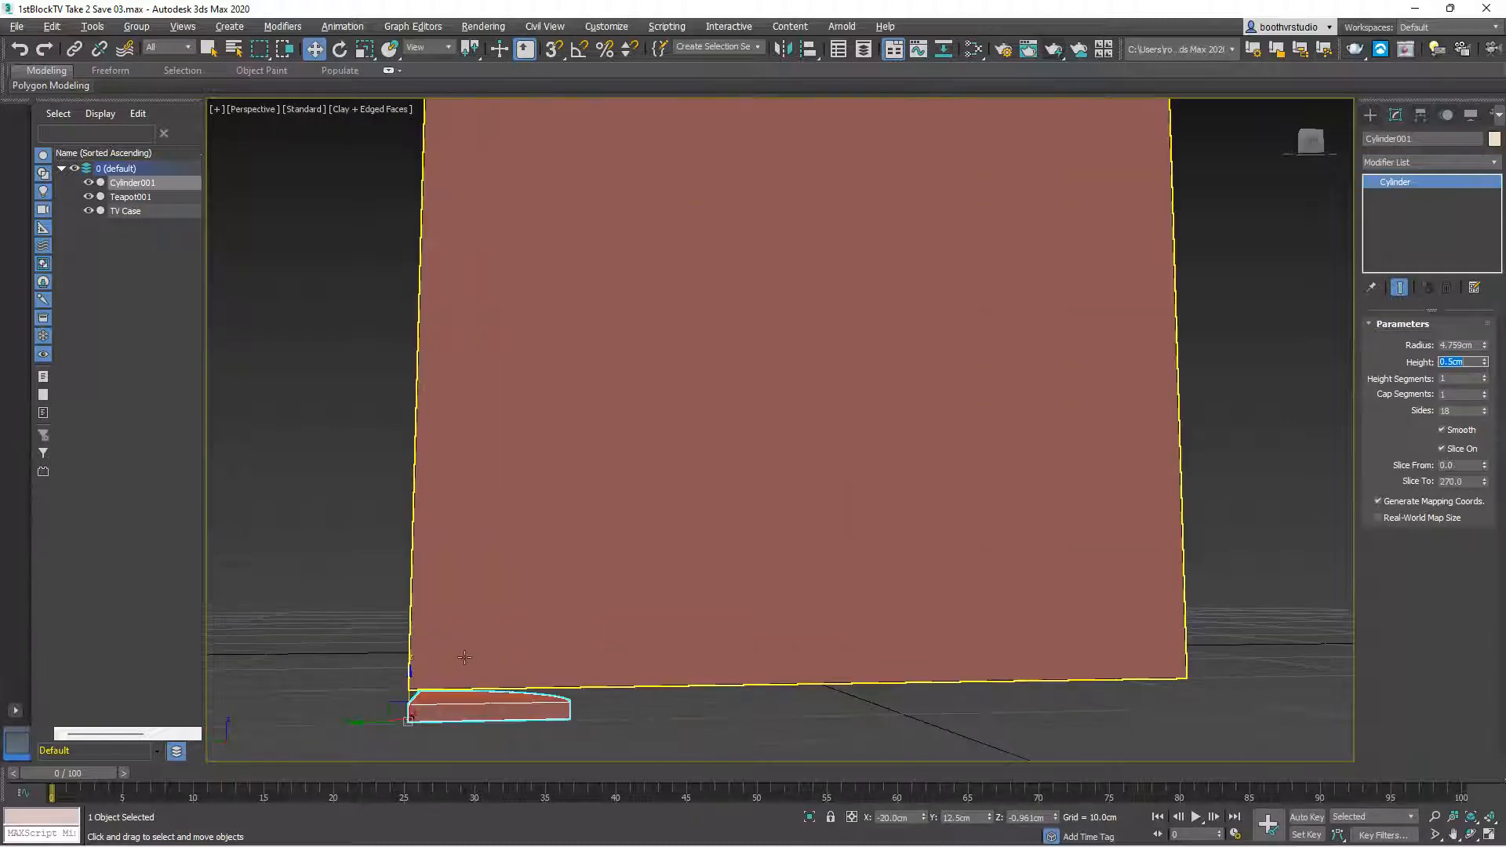
scroll(406, 689, "up", 3)
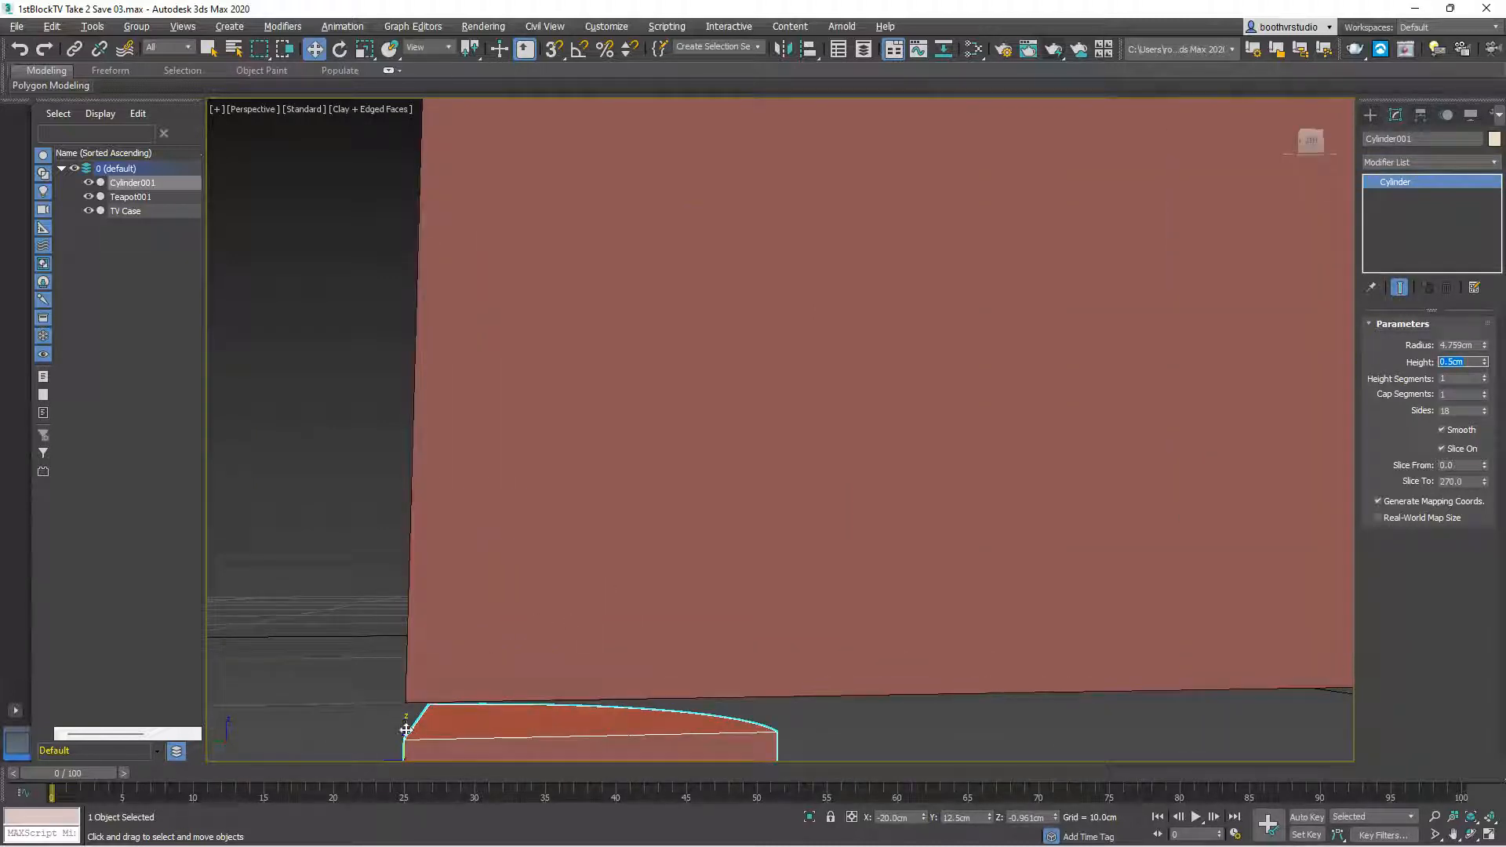
left_click_drag(406, 729, 411, 688)
mouse_move(511, 707)
middle_mouse_down("alt")
mouse_move(585, 713)
mouse_move(544, 712)
mouse_move(545, 608)
mouse_move(521, 643)
mouse_move(434, 666)
mouse_move(424, 685)
mouse_move(426, 702)
mouse_move(545, 702)
mouse_move(538, 683)
mouse_move(473, 695)
mouse_move(507, 687)
middle_mouse_up("alt")
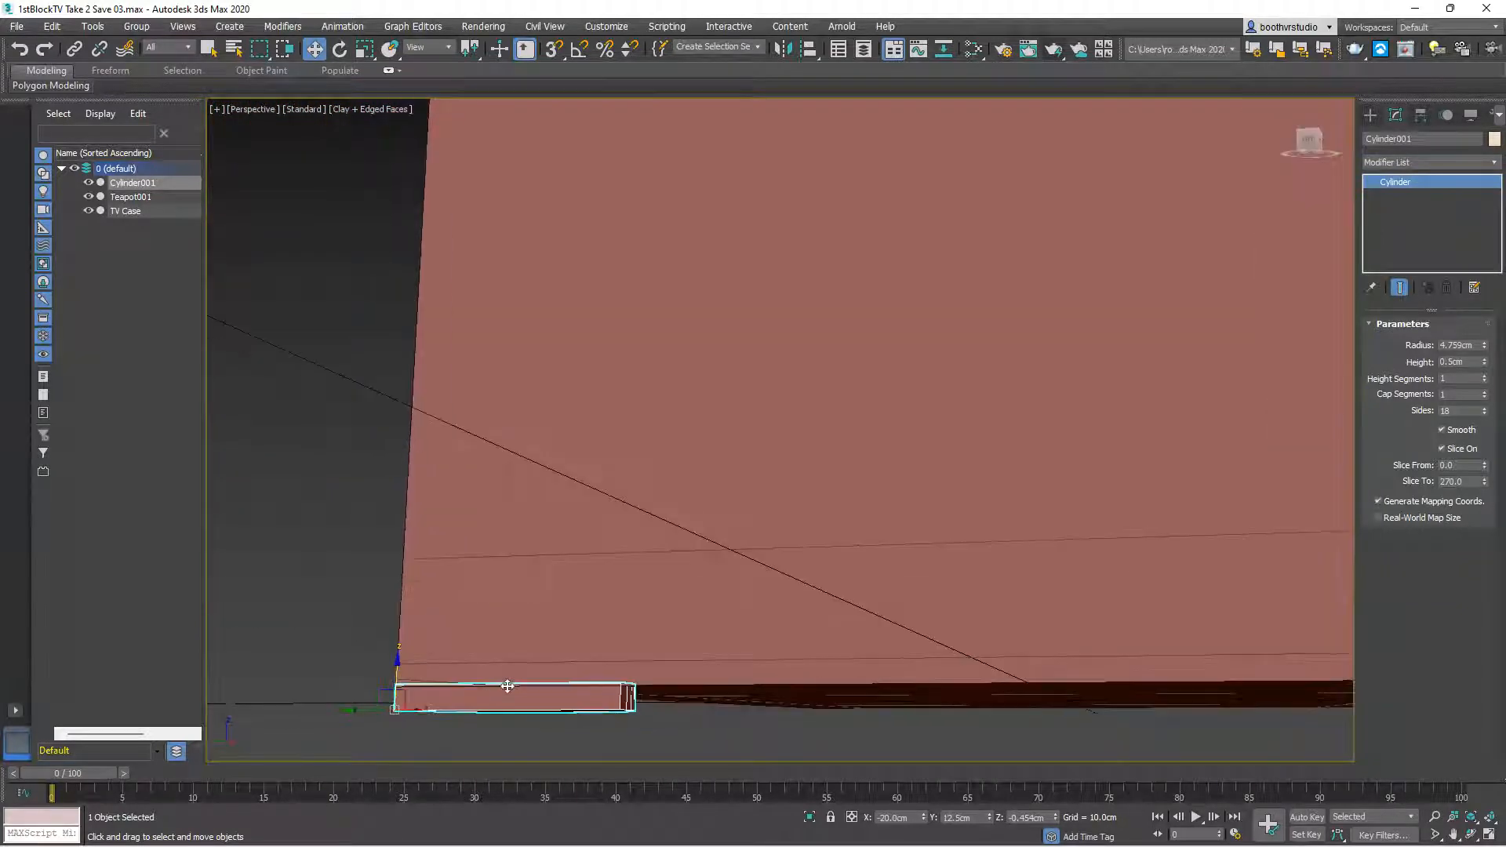
In the Top view, clone the quarter cylinder as one instance along X, near the case's rear-right corner at about X 14.95 cm
key("t")
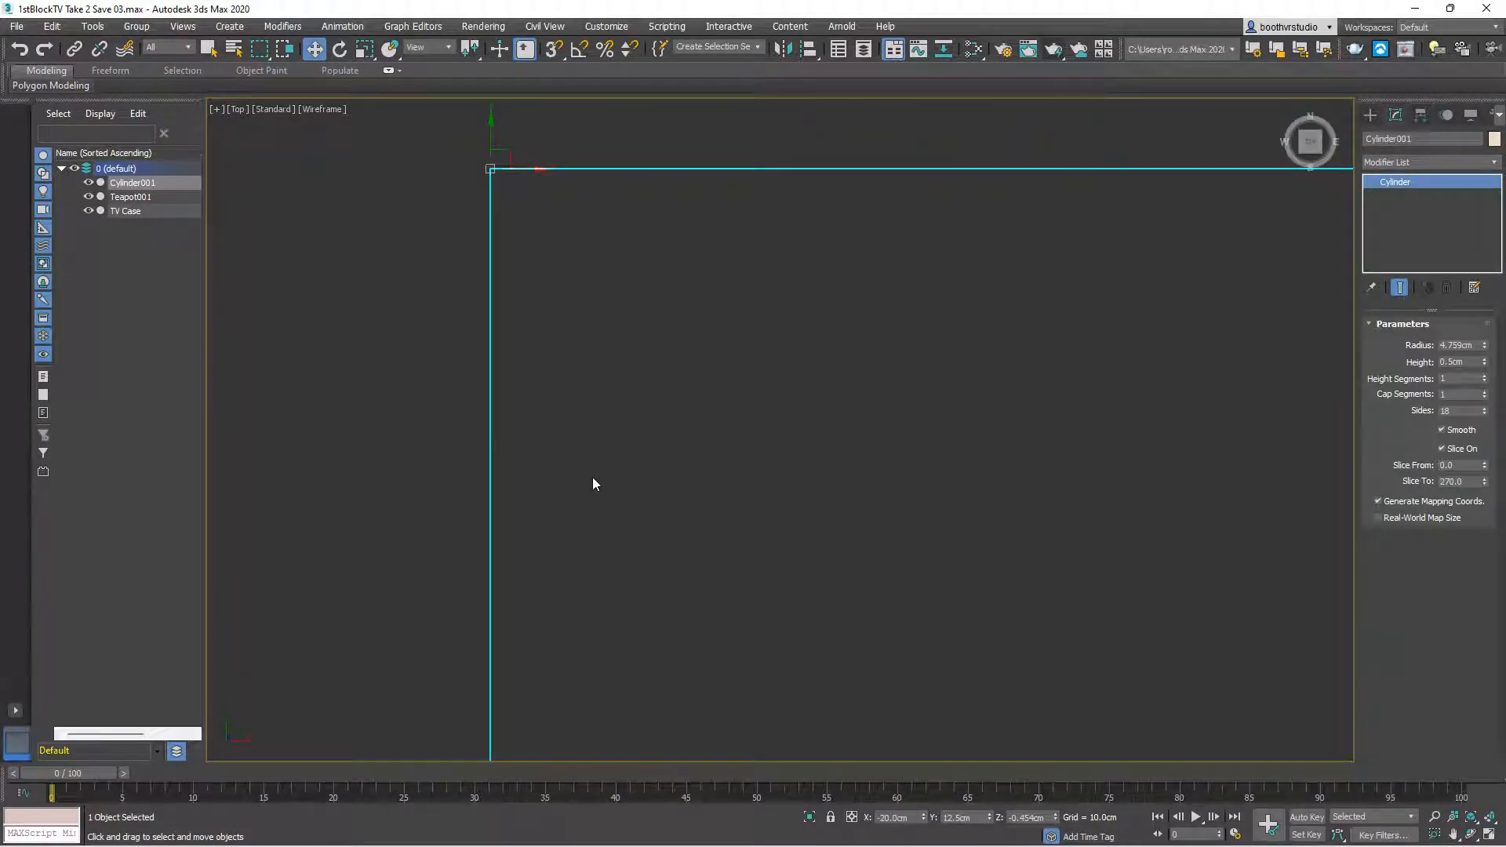
scroll(576, 500, "down", 10)
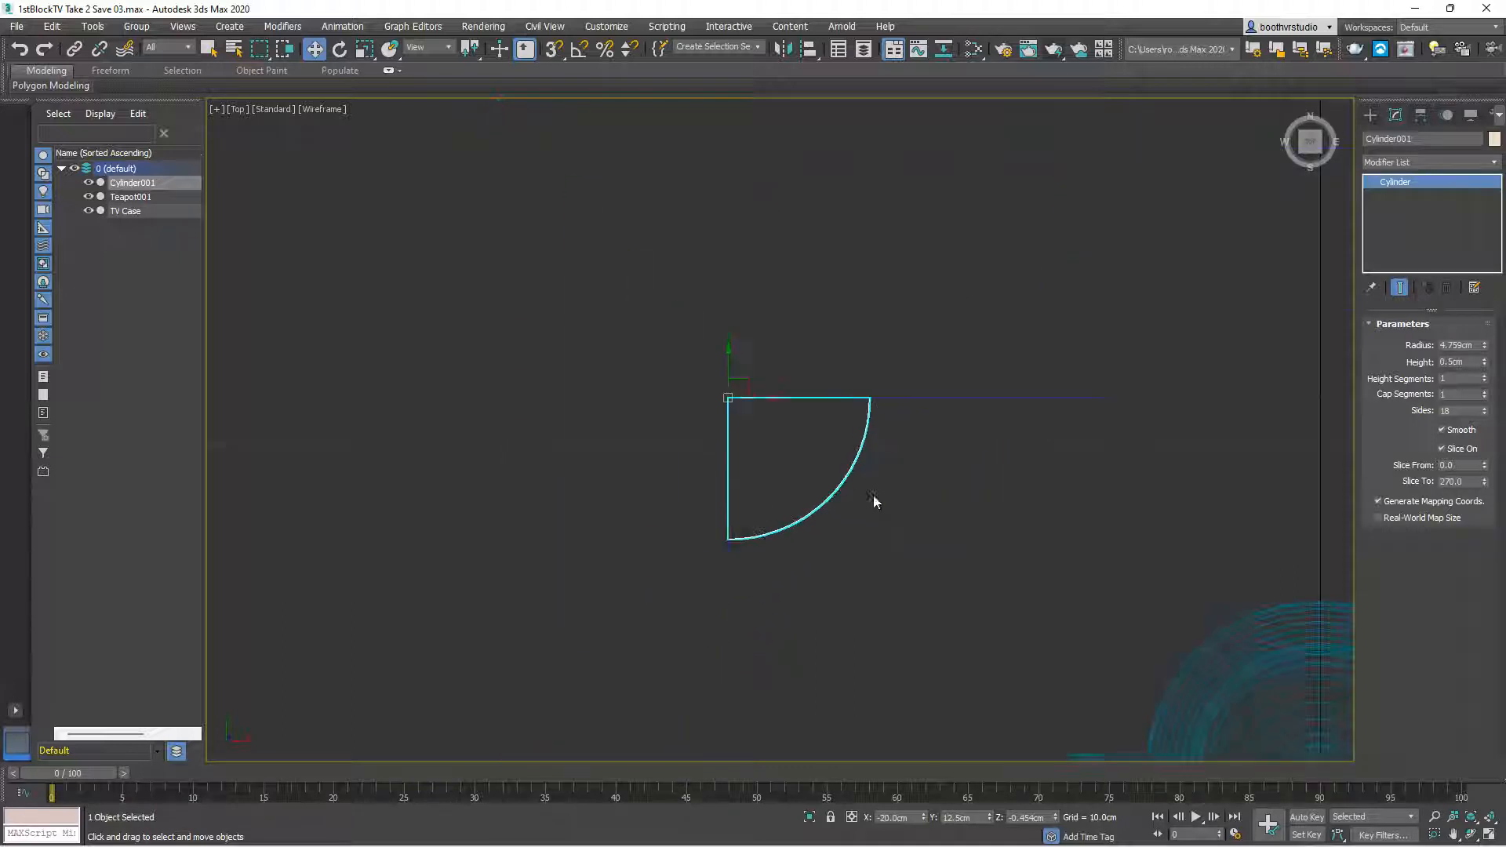
scroll(980, 494, "down", 2)
mouse_move(1075, 487)
middle_mouse_down()
mouse_move(830, 370)
mouse_move(817, 250)
mouse_move(745, 254)
middle_mouse_up()
mouse_move(880, 268)
middle_mouse_down()
mouse_move(760, 243)
mouse_move(756, 258)
middle_mouse_up()
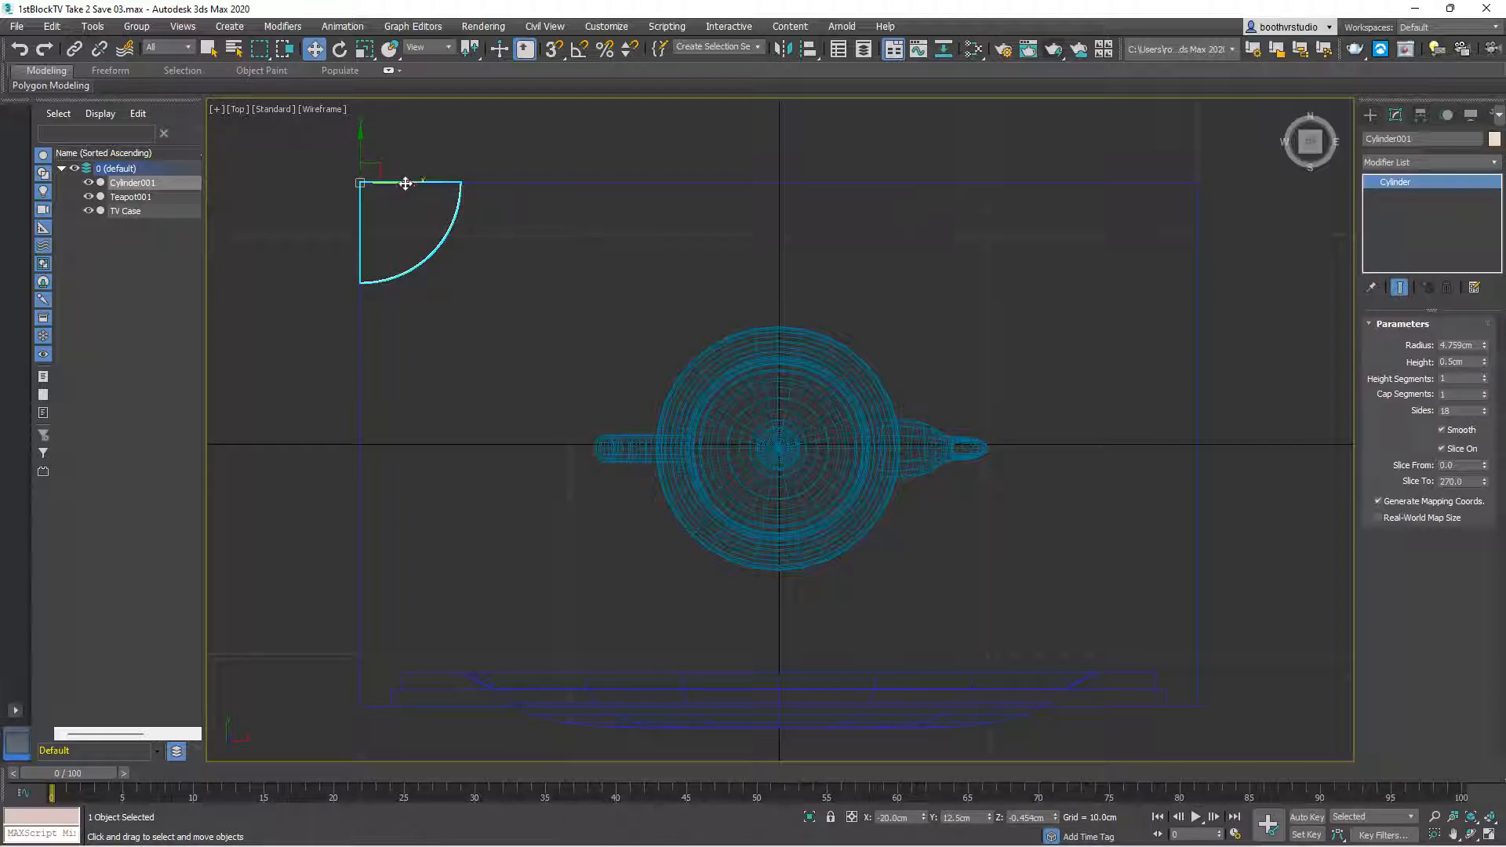
left_click_drag(407, 185, 1139, 260)
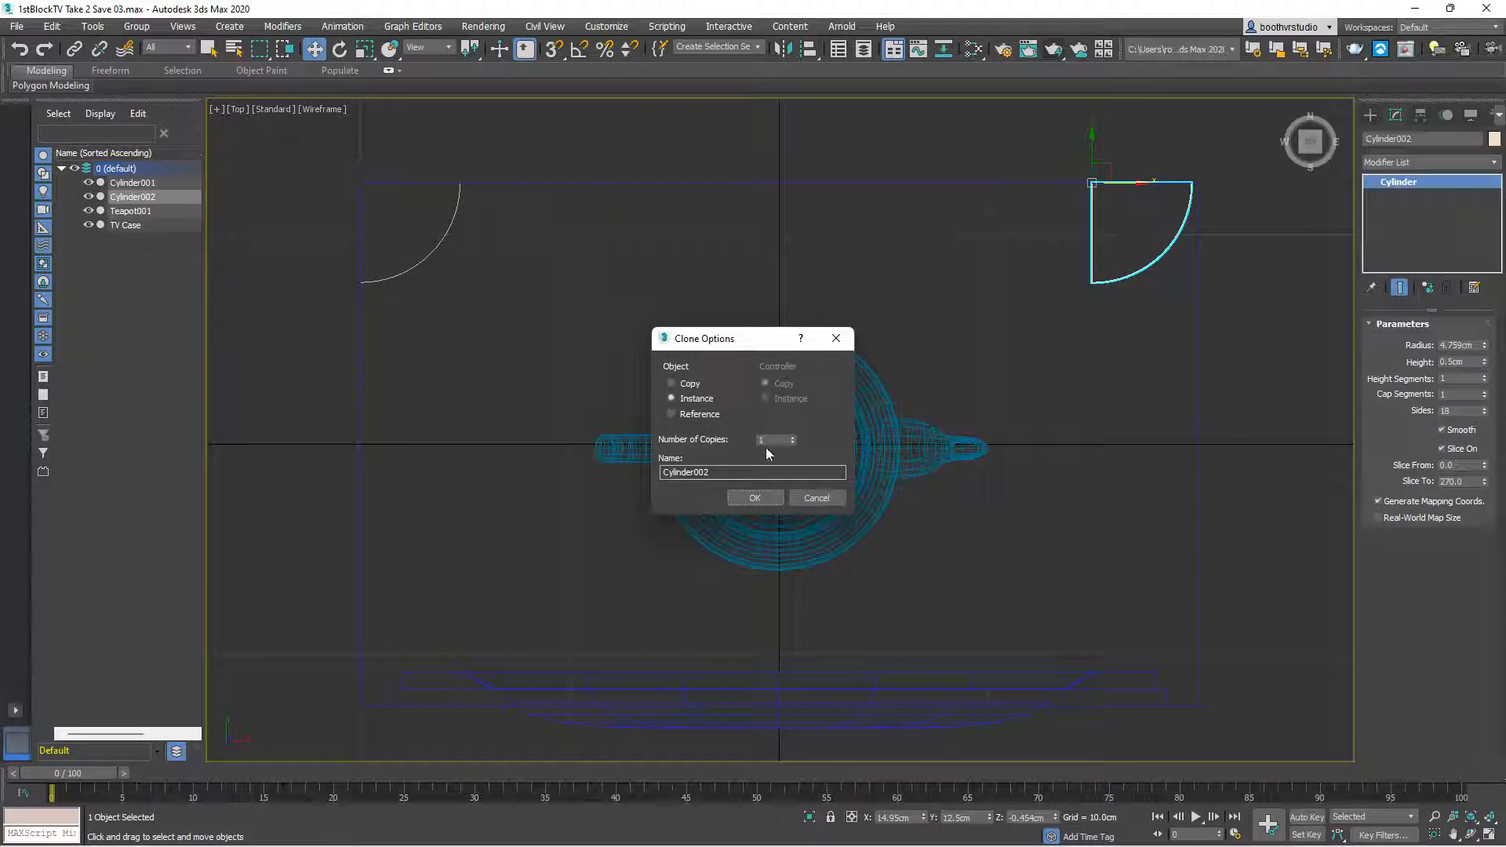
left_click(756, 497)
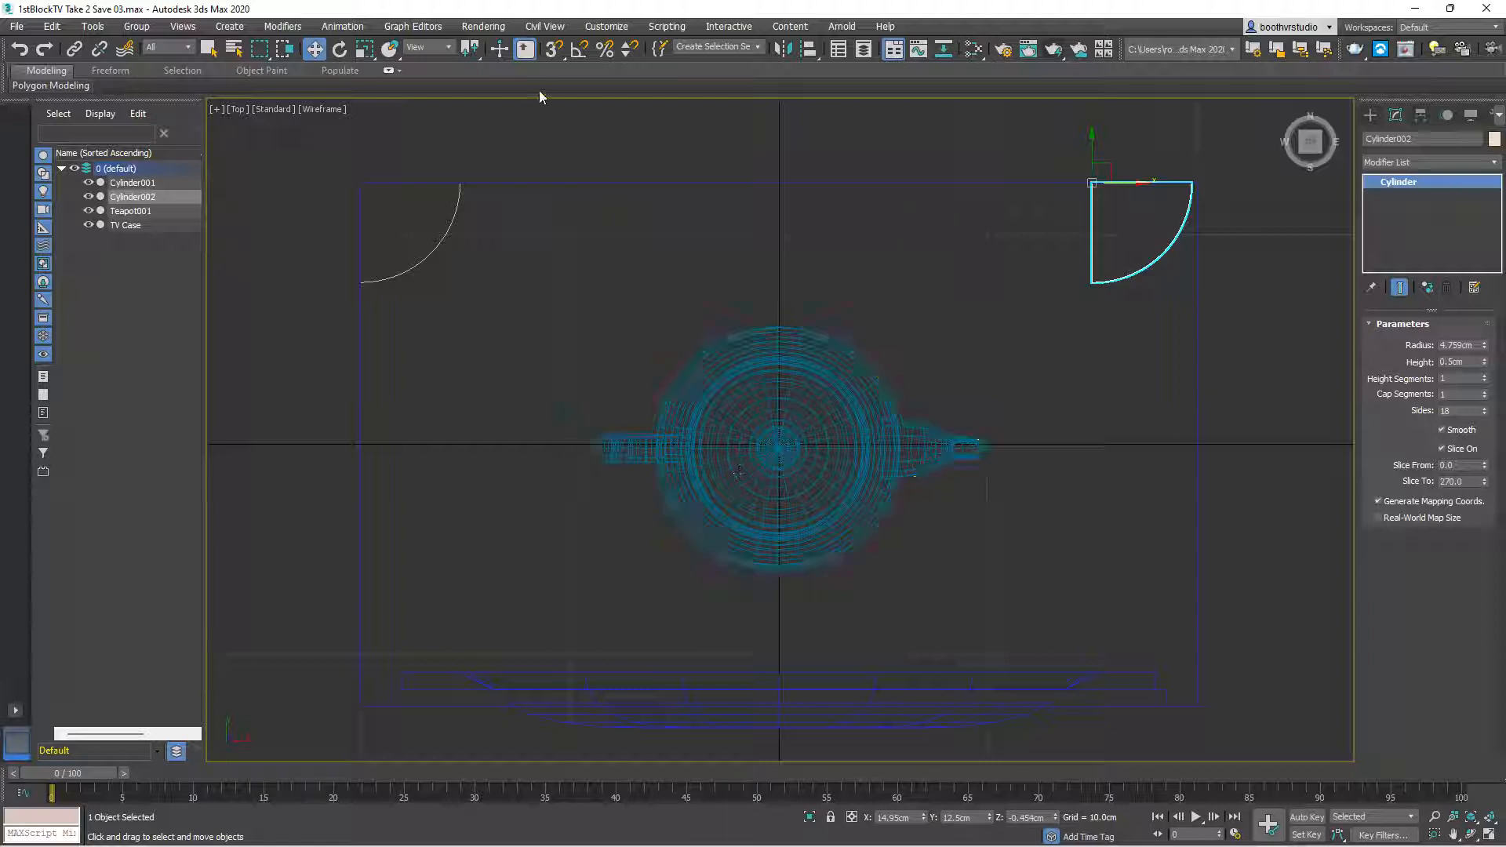
Turn on Angle Snap and review its angle increment in the grid and snap options
left_click(579, 50)
right_click(579, 50)
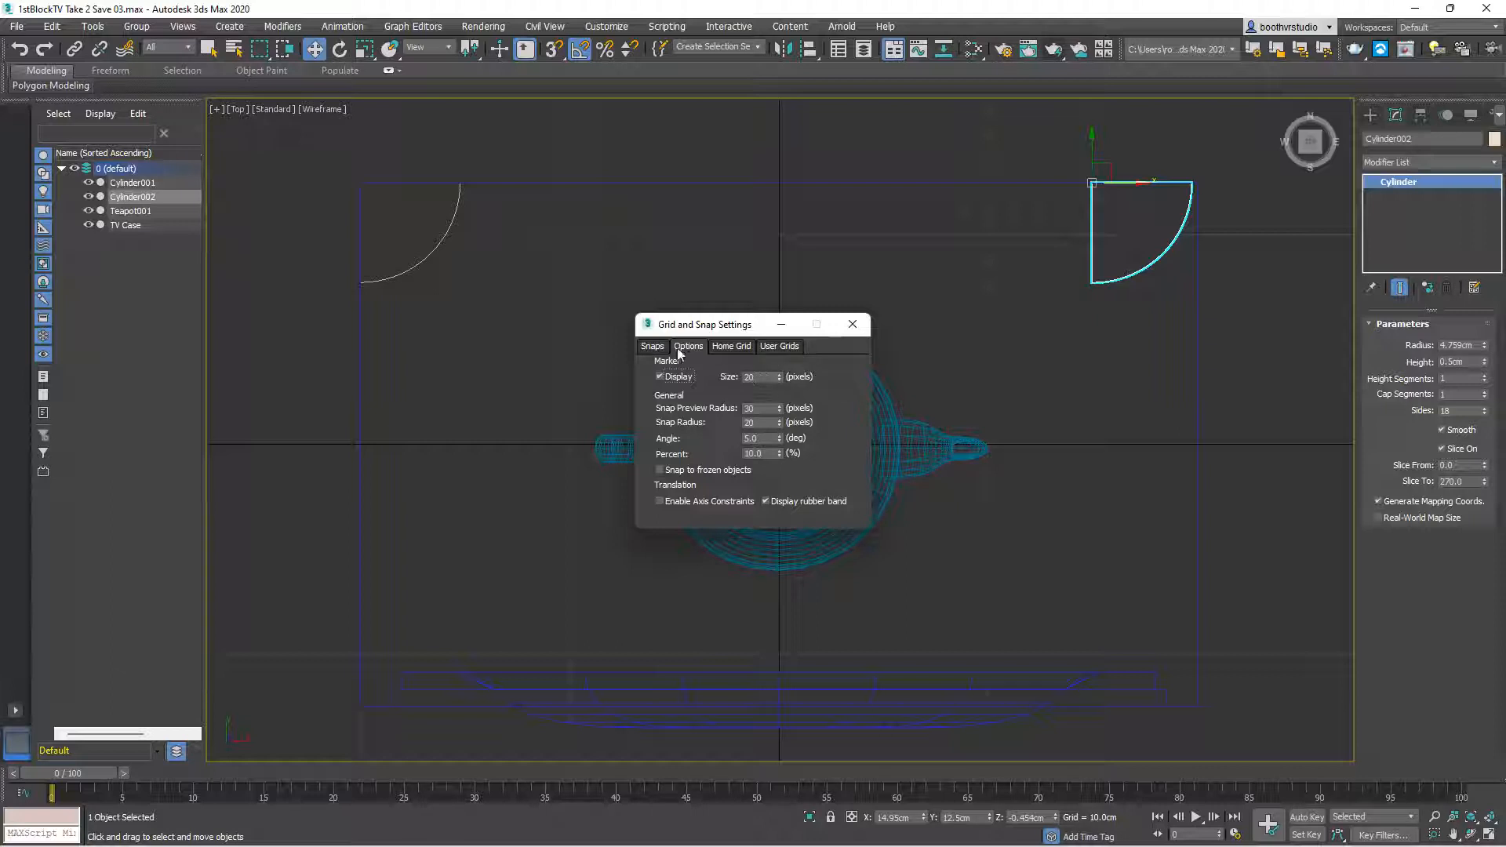
left_click(653, 347)
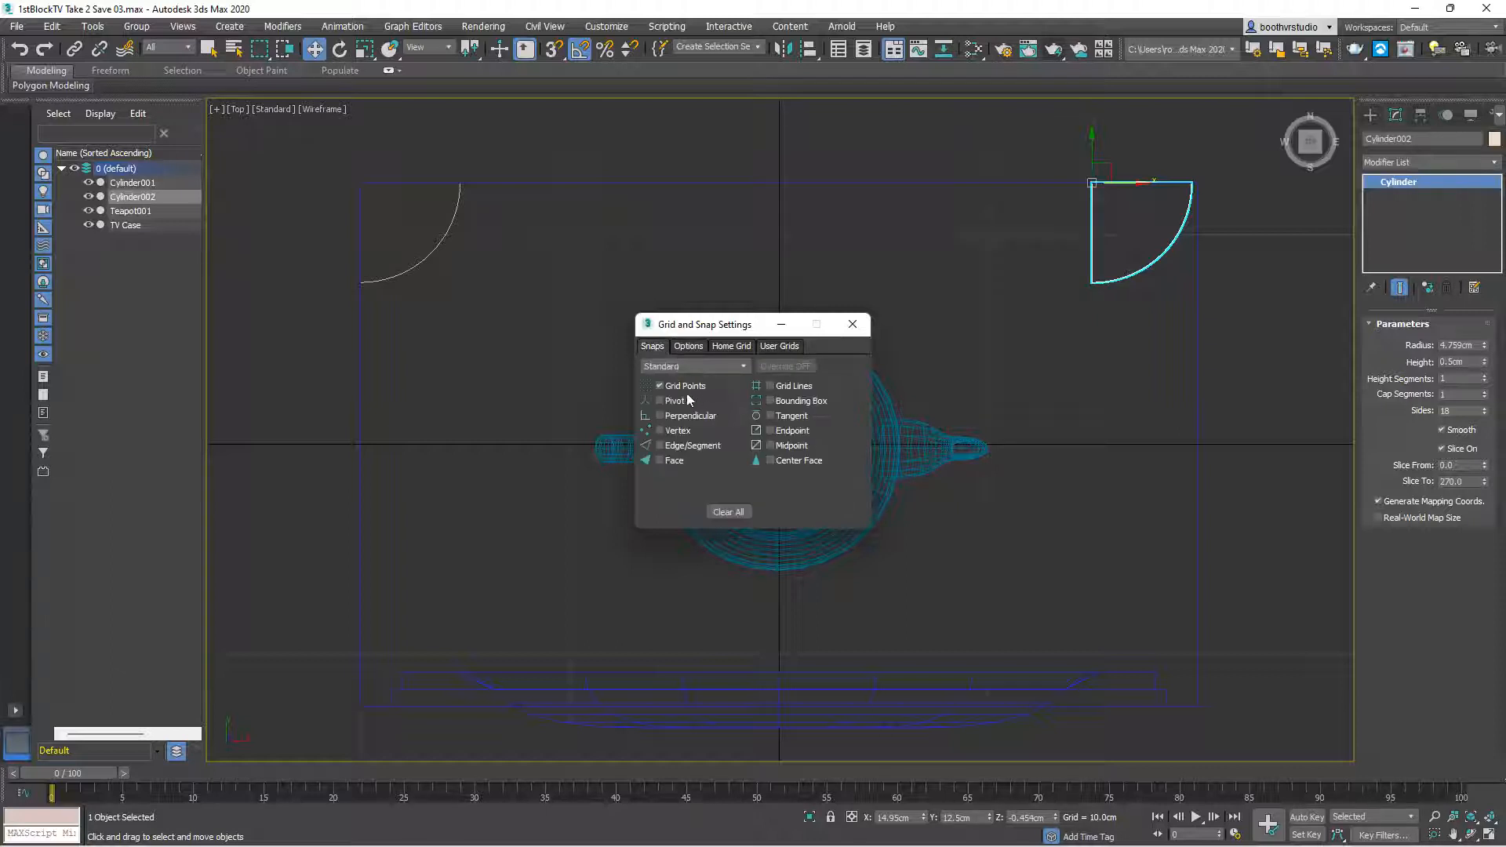
left_click(689, 347)
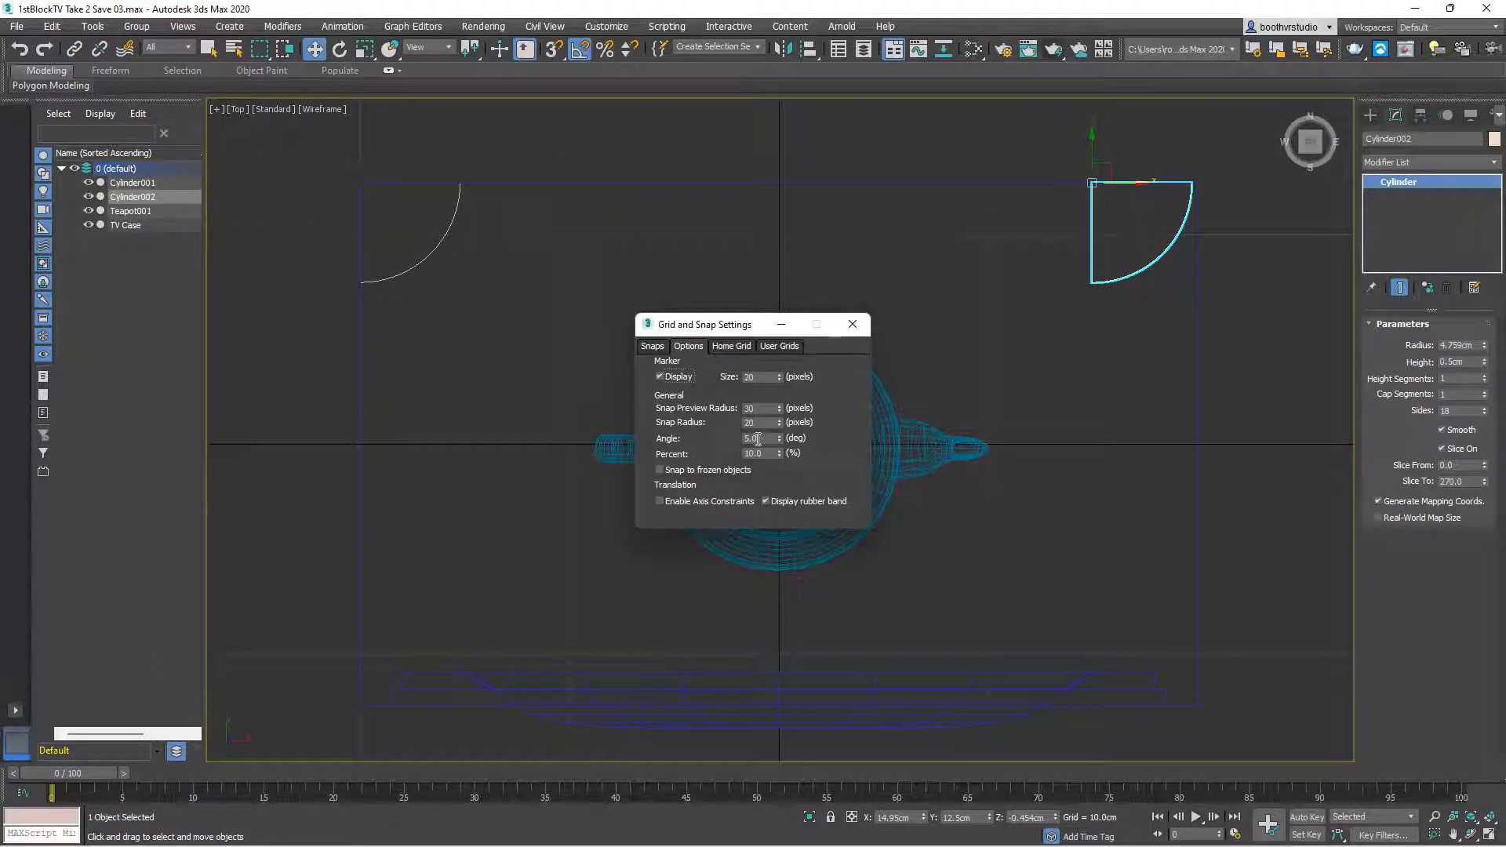
left_click(853, 325)
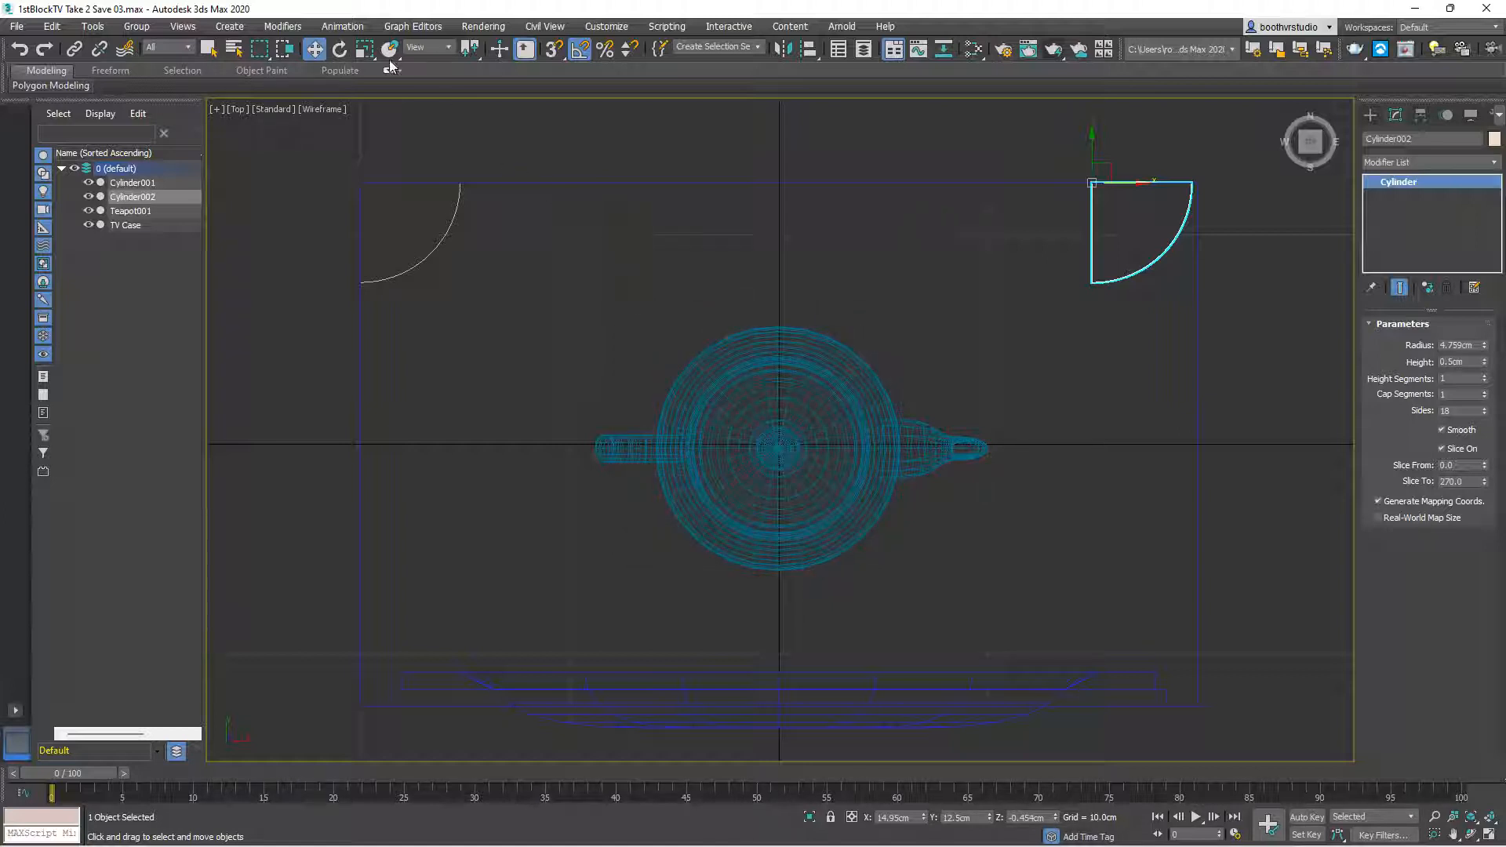
Rotate the instanced quarter cylinder -90 degrees about Z so its square corner faces the case's rear-right corner
left_click(340, 49)
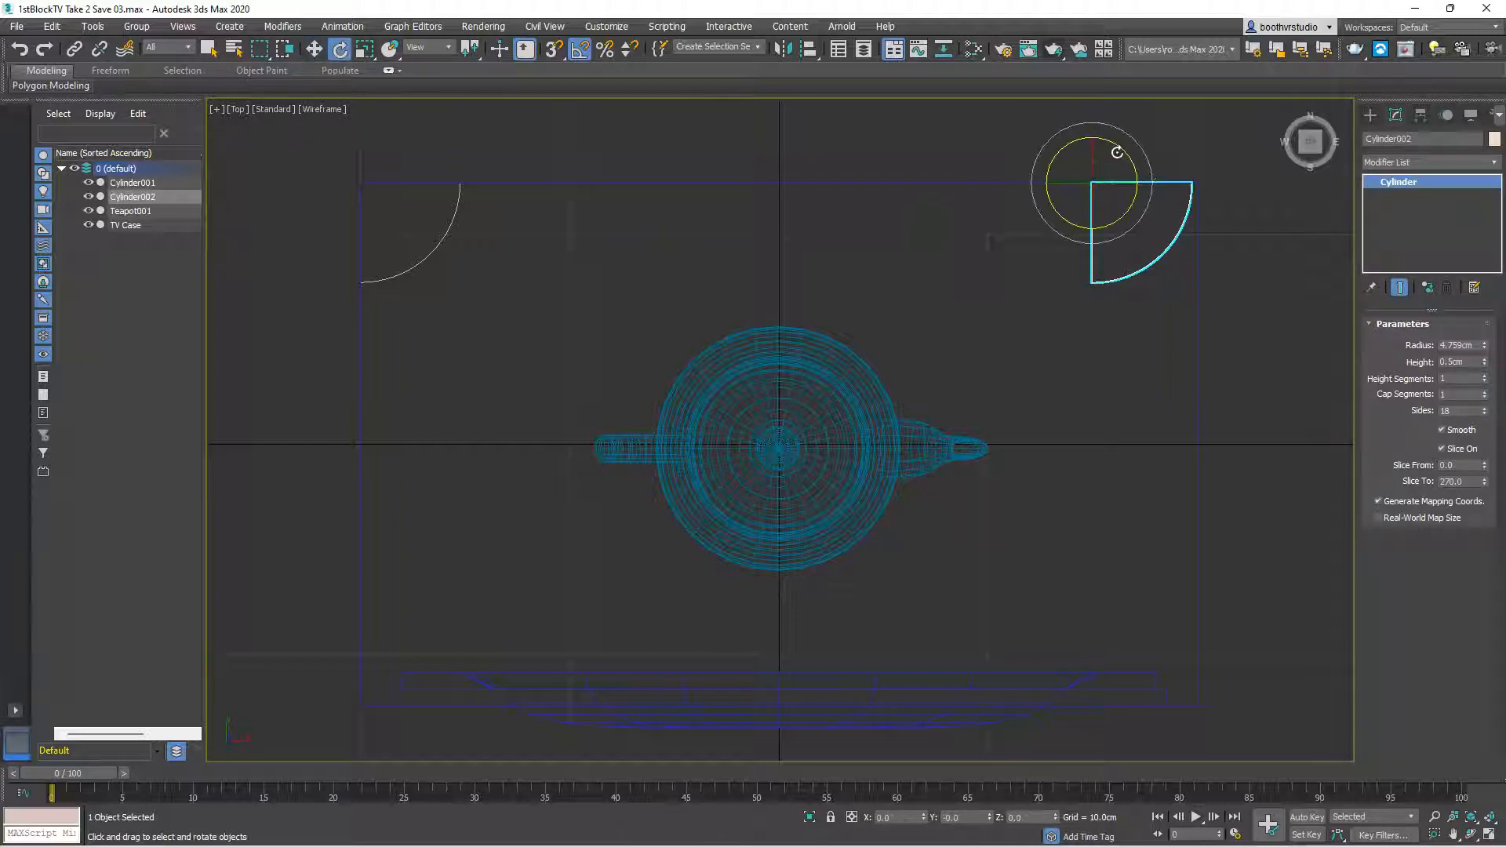
middle_click_drag(1035, 255, 1023, 406)
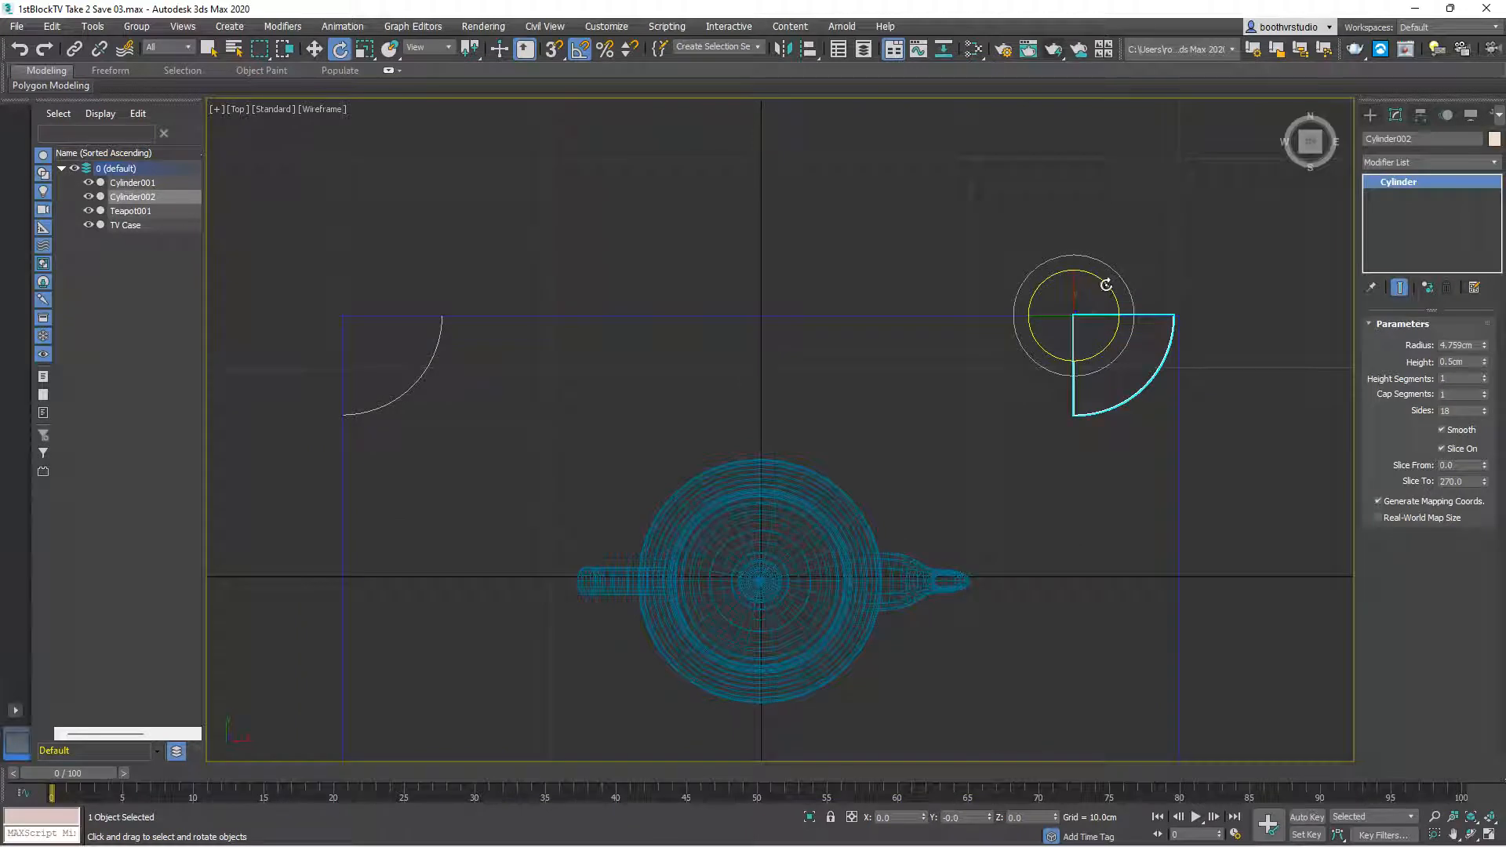
left_click_drag(1106, 285, 1127, 358)
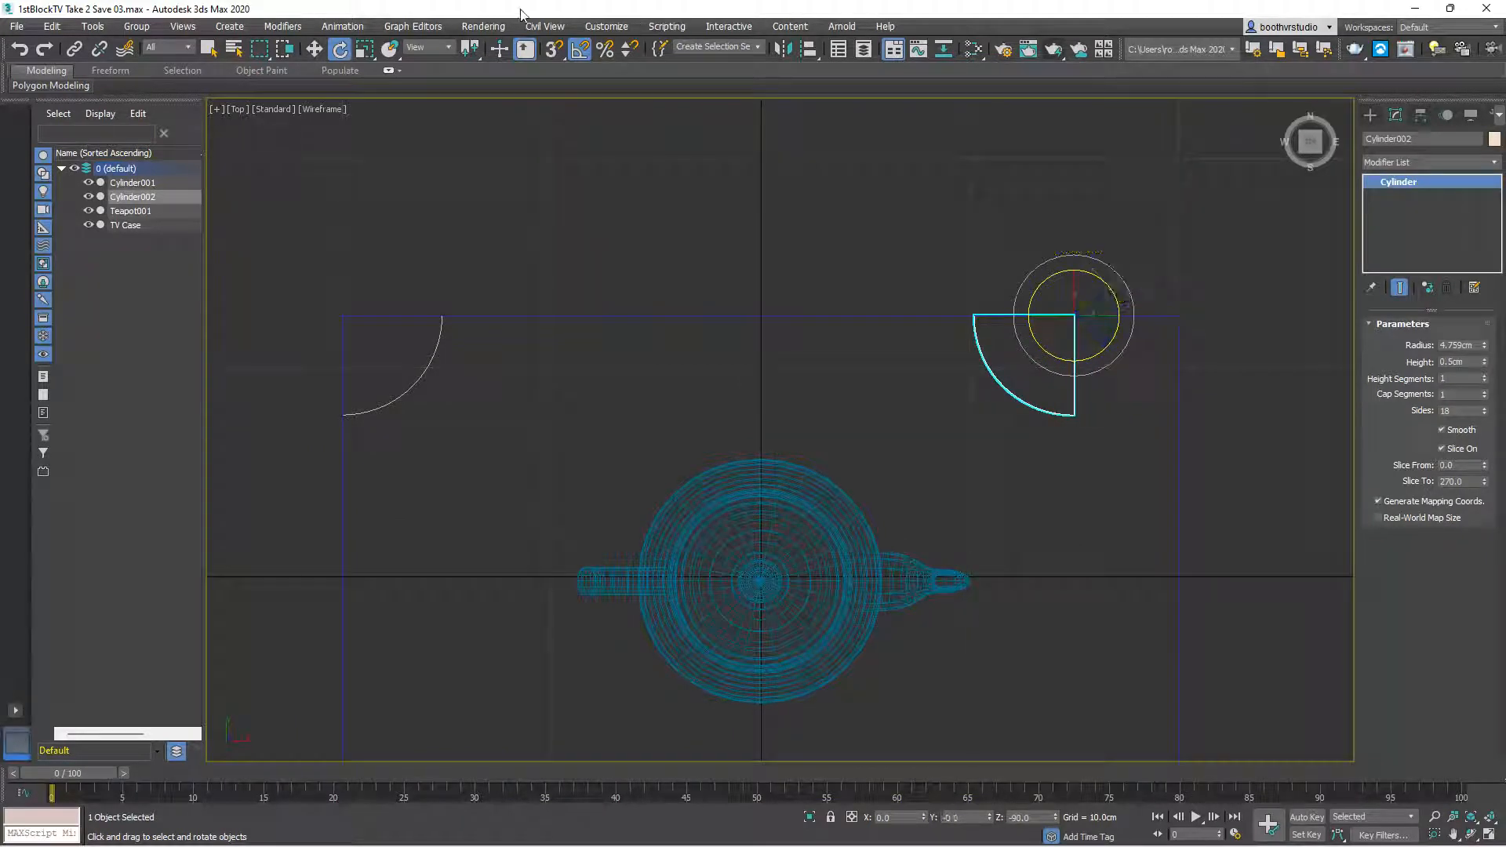
Move the rotated instance just inside the TV case's rear-right corner, at about X 19.98 cm and Y 12.48 cm
left_click(314, 49)
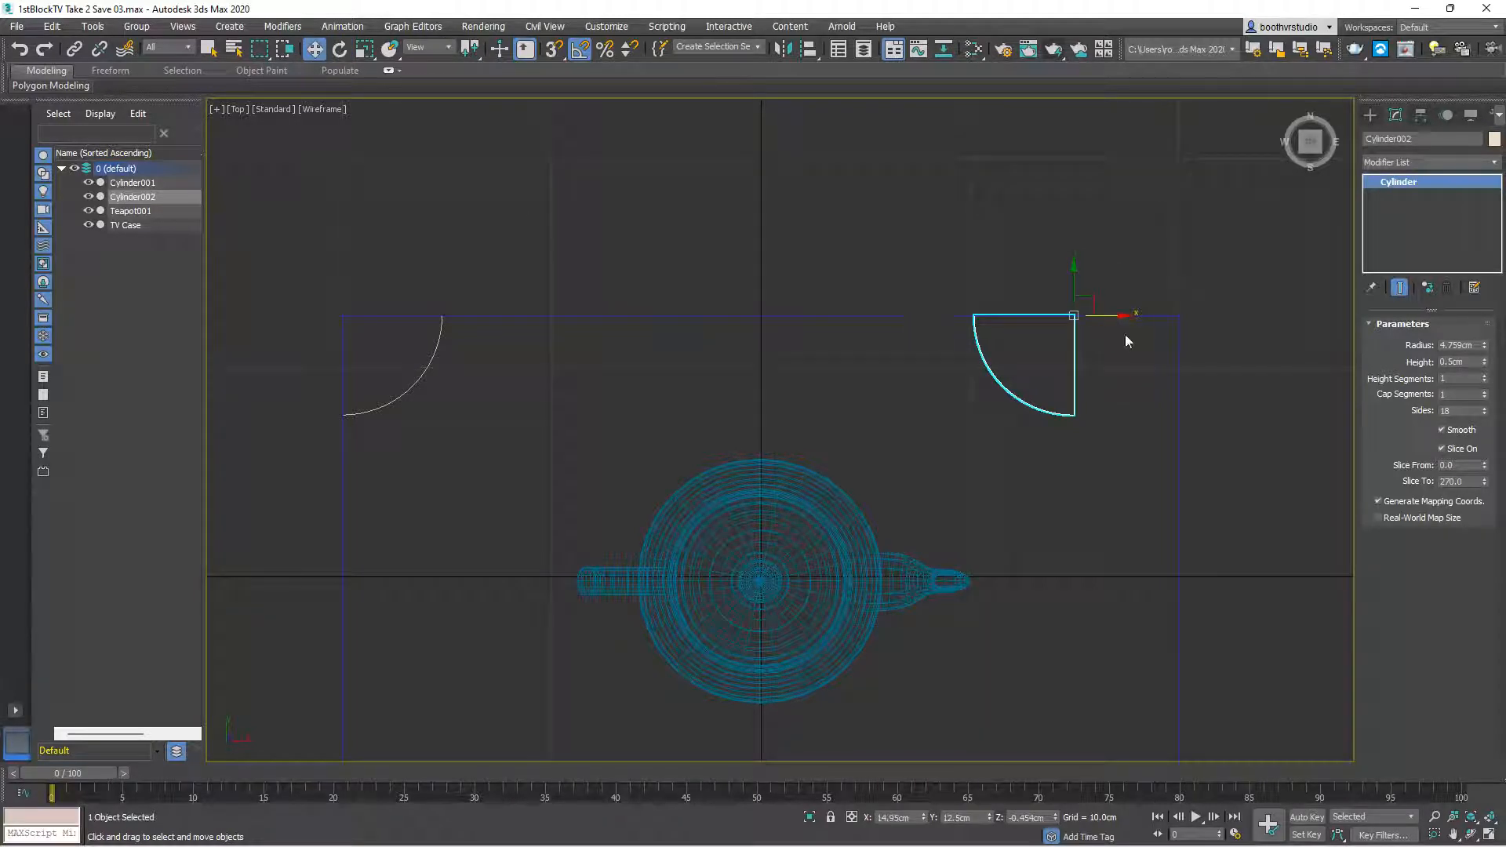
left_click_drag(1117, 317, 1219, 327)
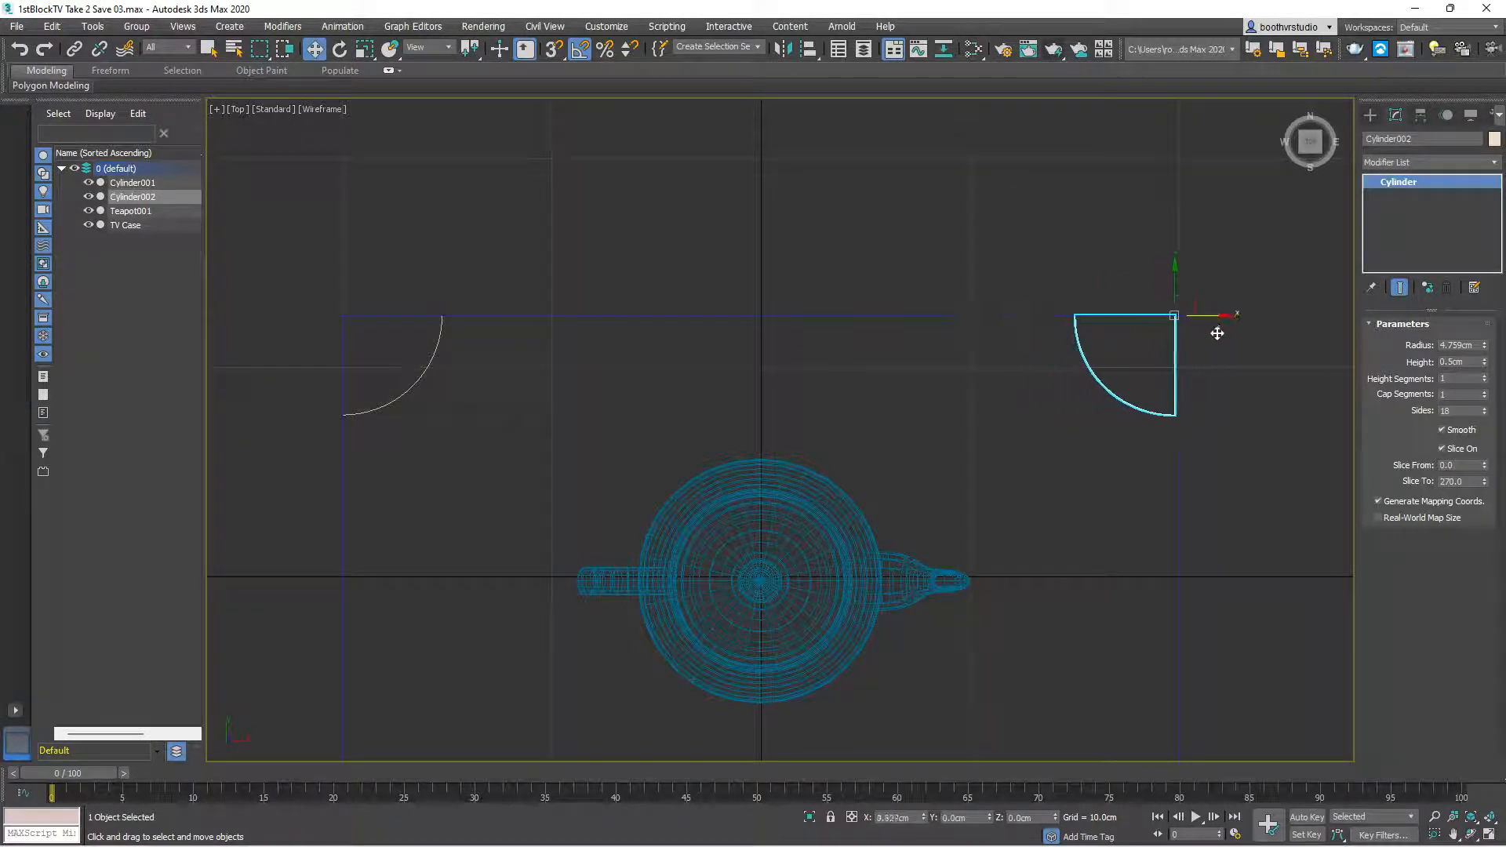
scroll(1206, 332, "up", 6)
scroll(1153, 322, "up", 6)
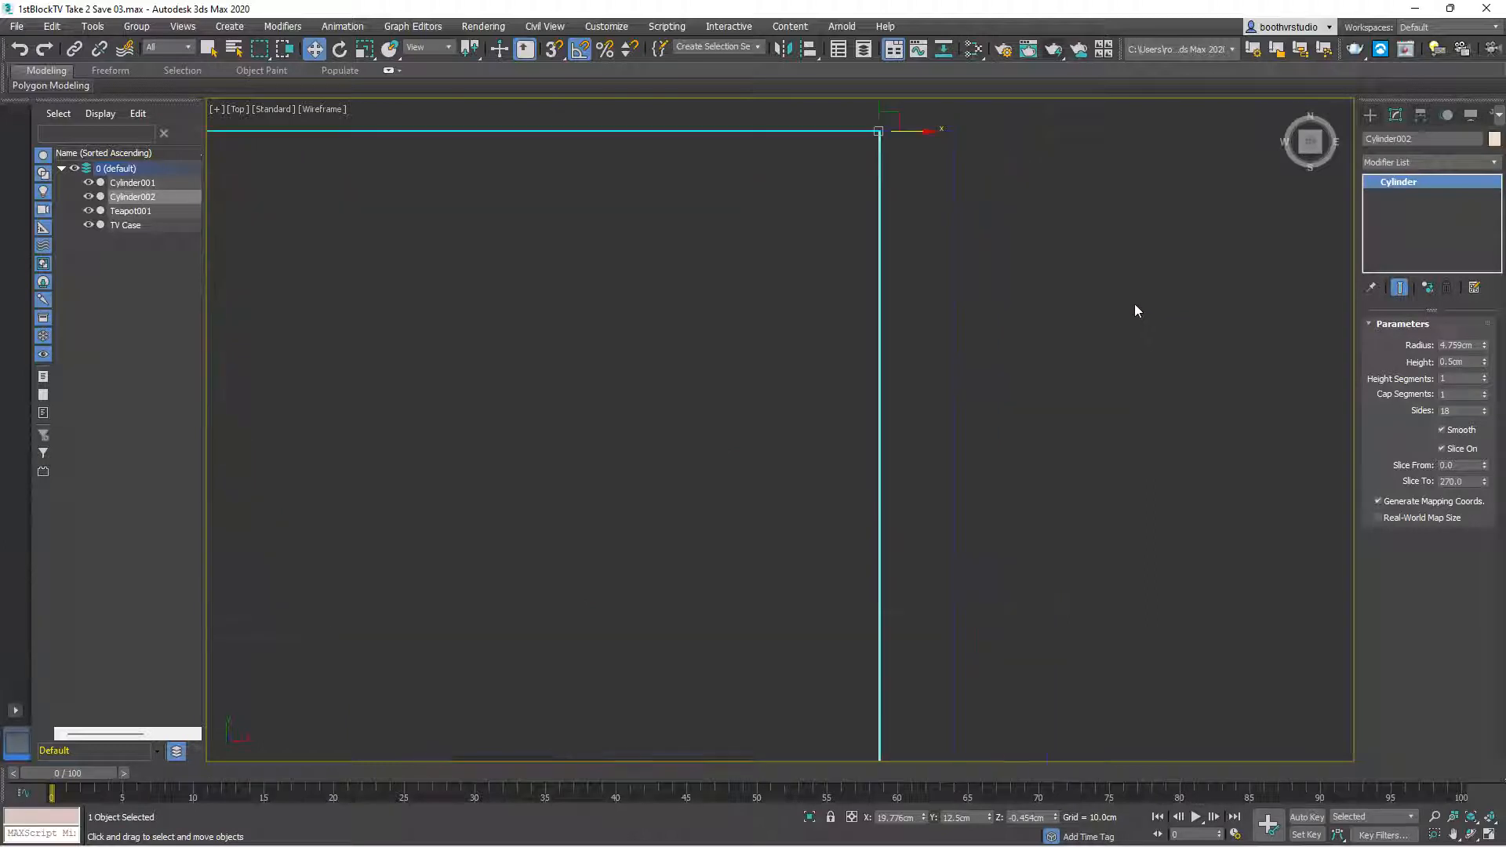
middle_click_drag(1064, 262, 1116, 386)
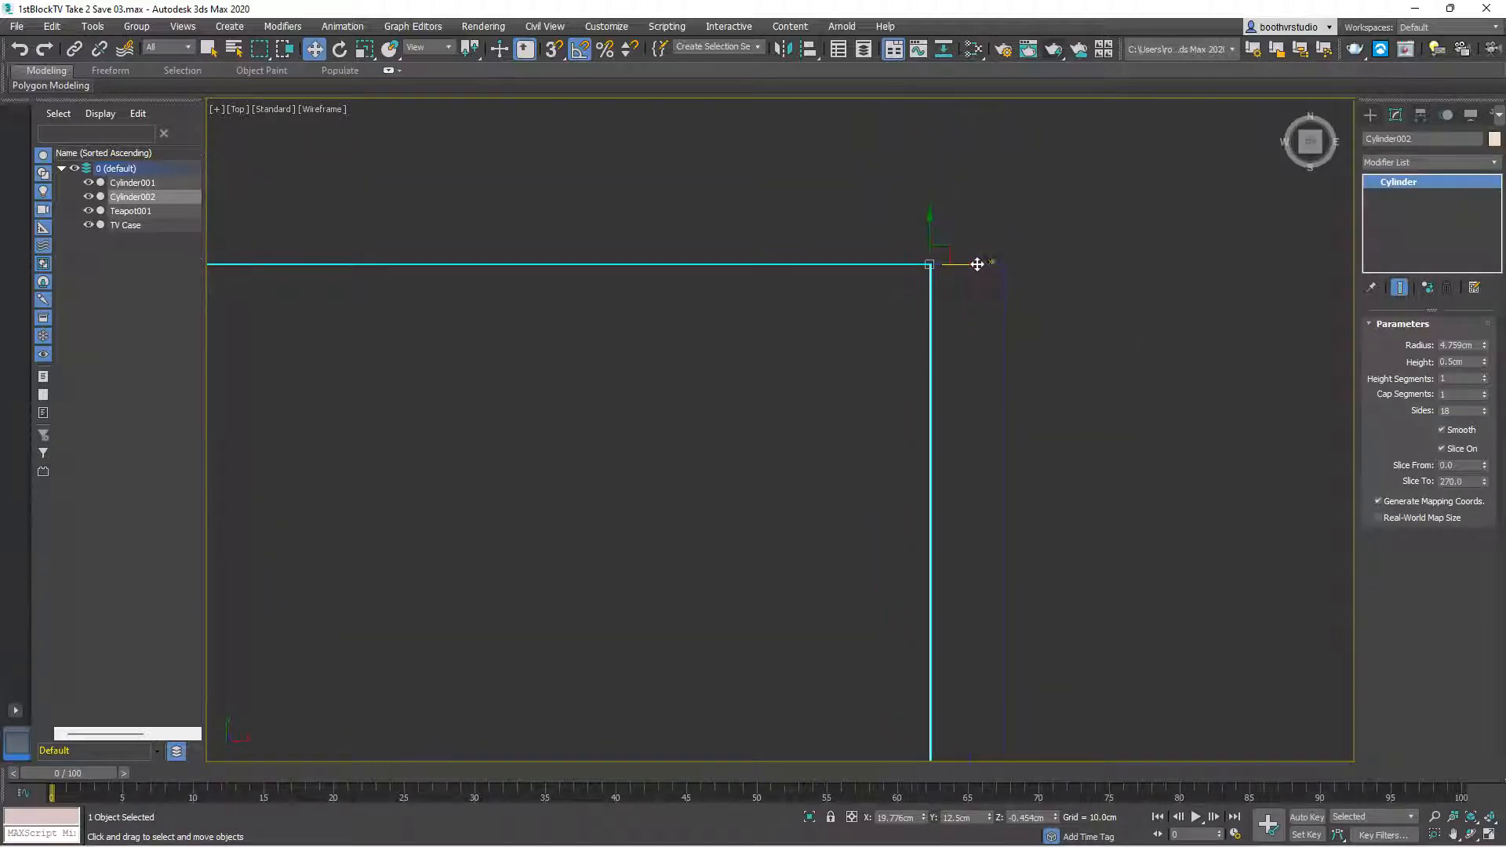
left_click_drag(972, 262, 1039, 273)
scroll(1051, 337, "down", 2)
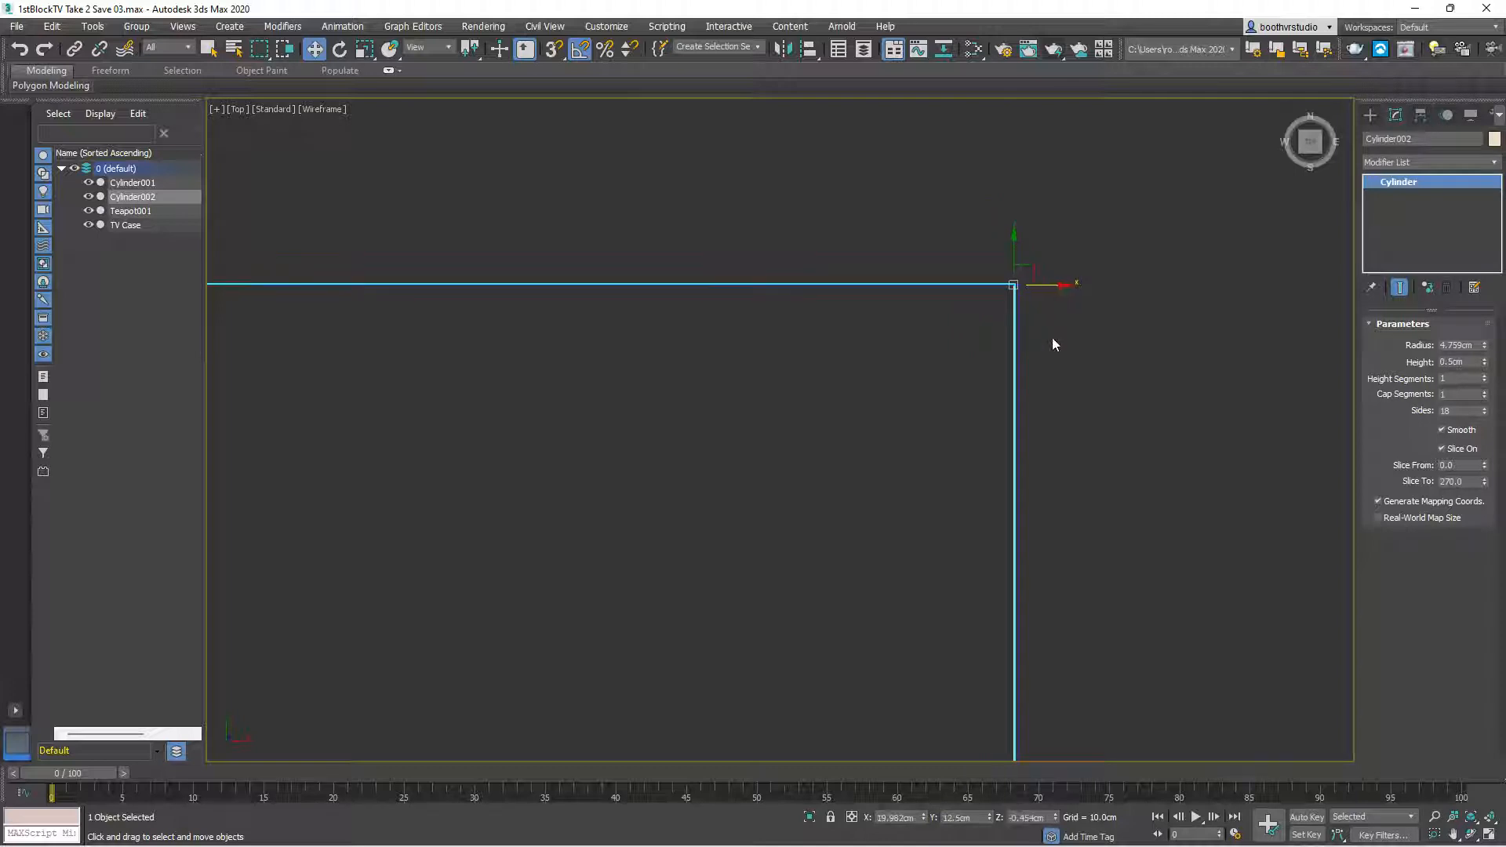
left_click_drag(1013, 248, 1014, 252)
scroll(568, 550, "down", 4)
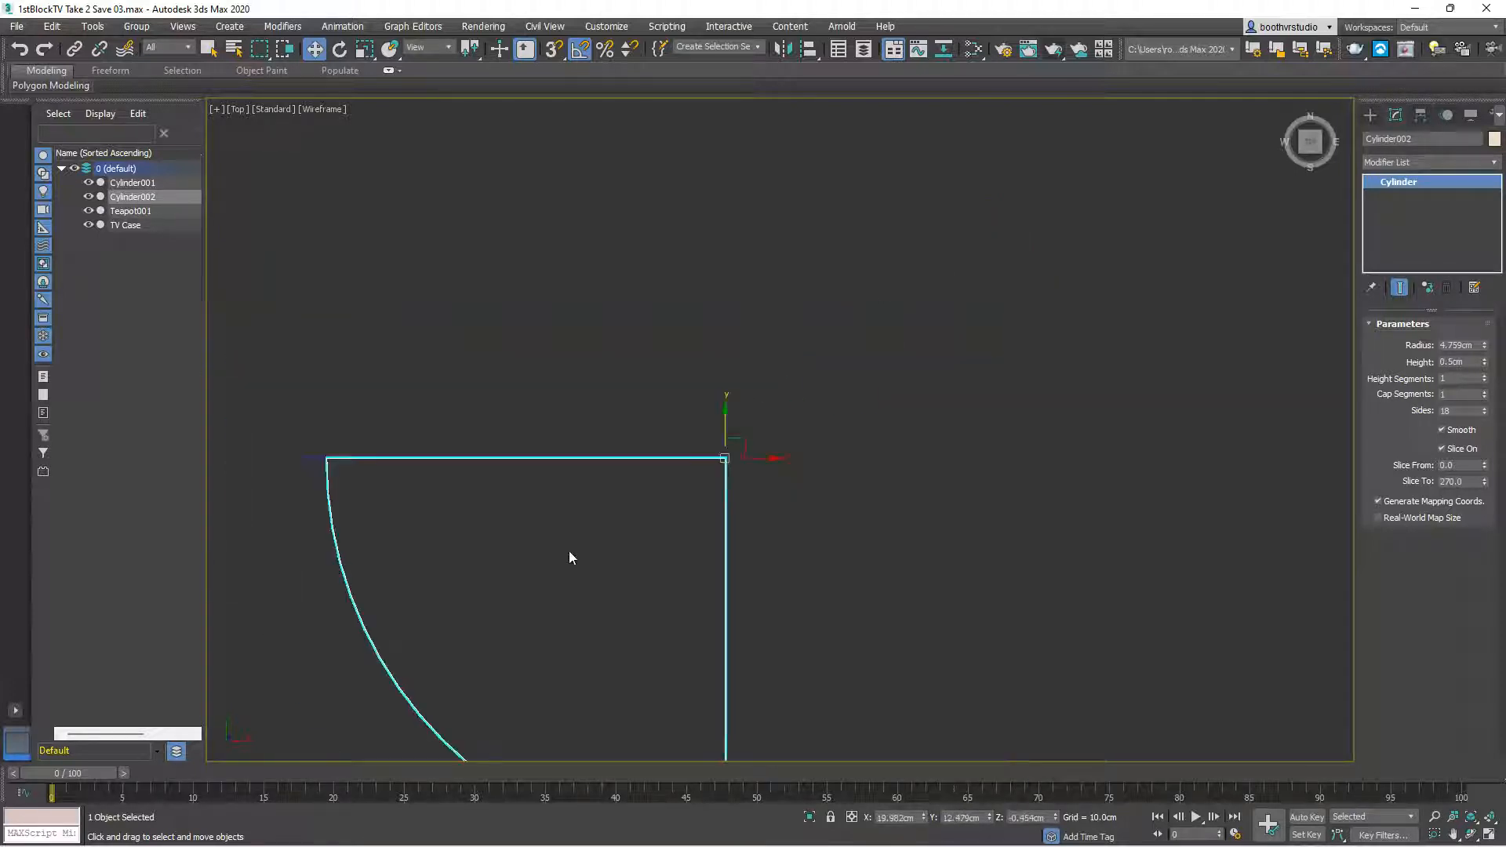
Shift the original quarter cylinder just inside the case's rear-left corner, at about X -19.98 cm and Y 12.48 cm
middle_click_drag(440, 373, 1156, 244)
middle_click_drag(435, 215, 519, 216)
scroll(508, 251, "down", 3)
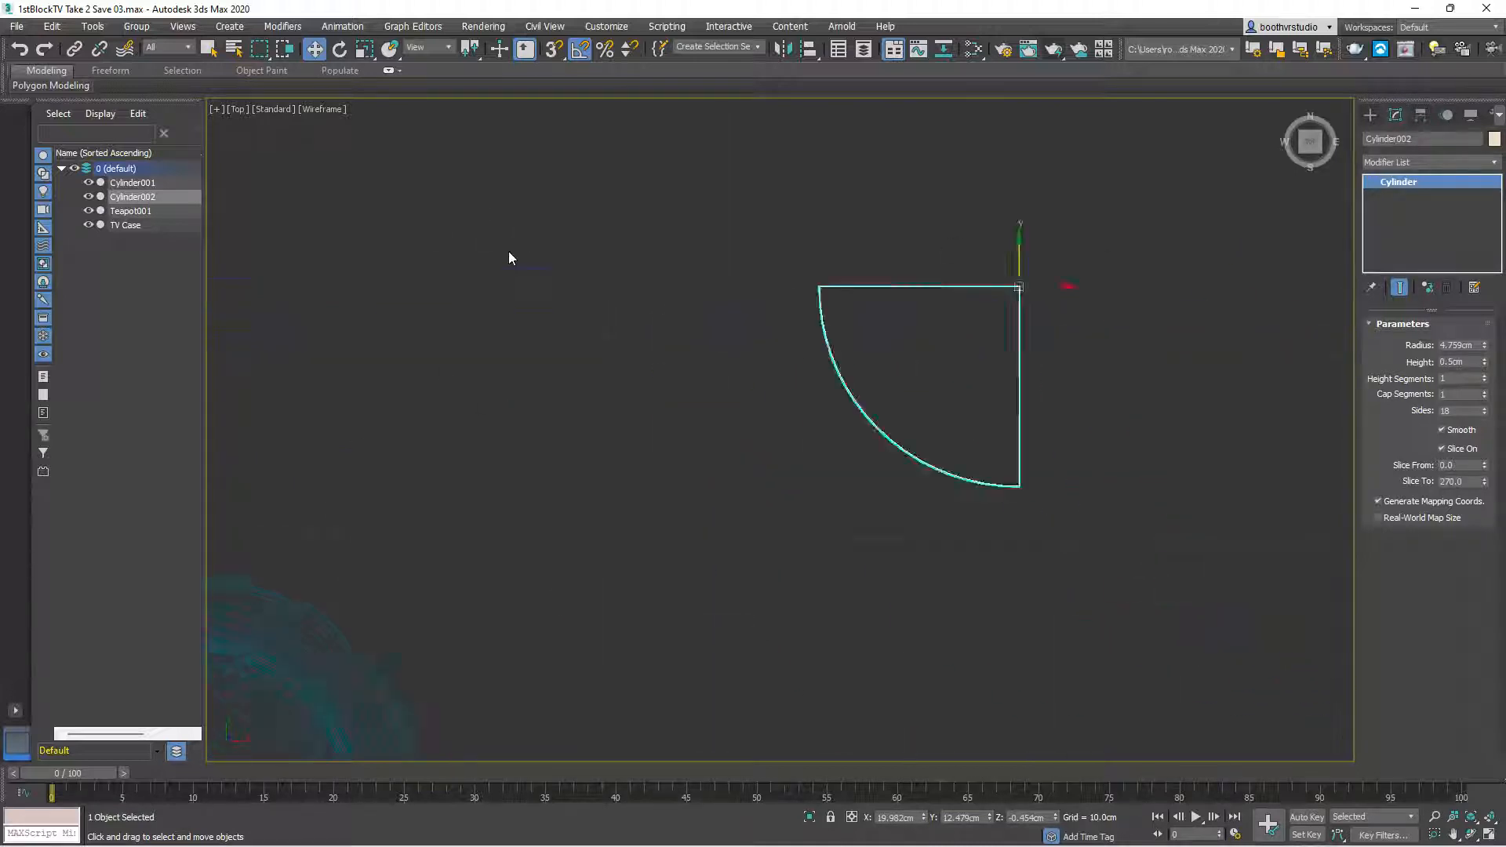
middle_click_drag(420, 206, 1041, 274)
middle_click_drag(469, 233, 712, 223)
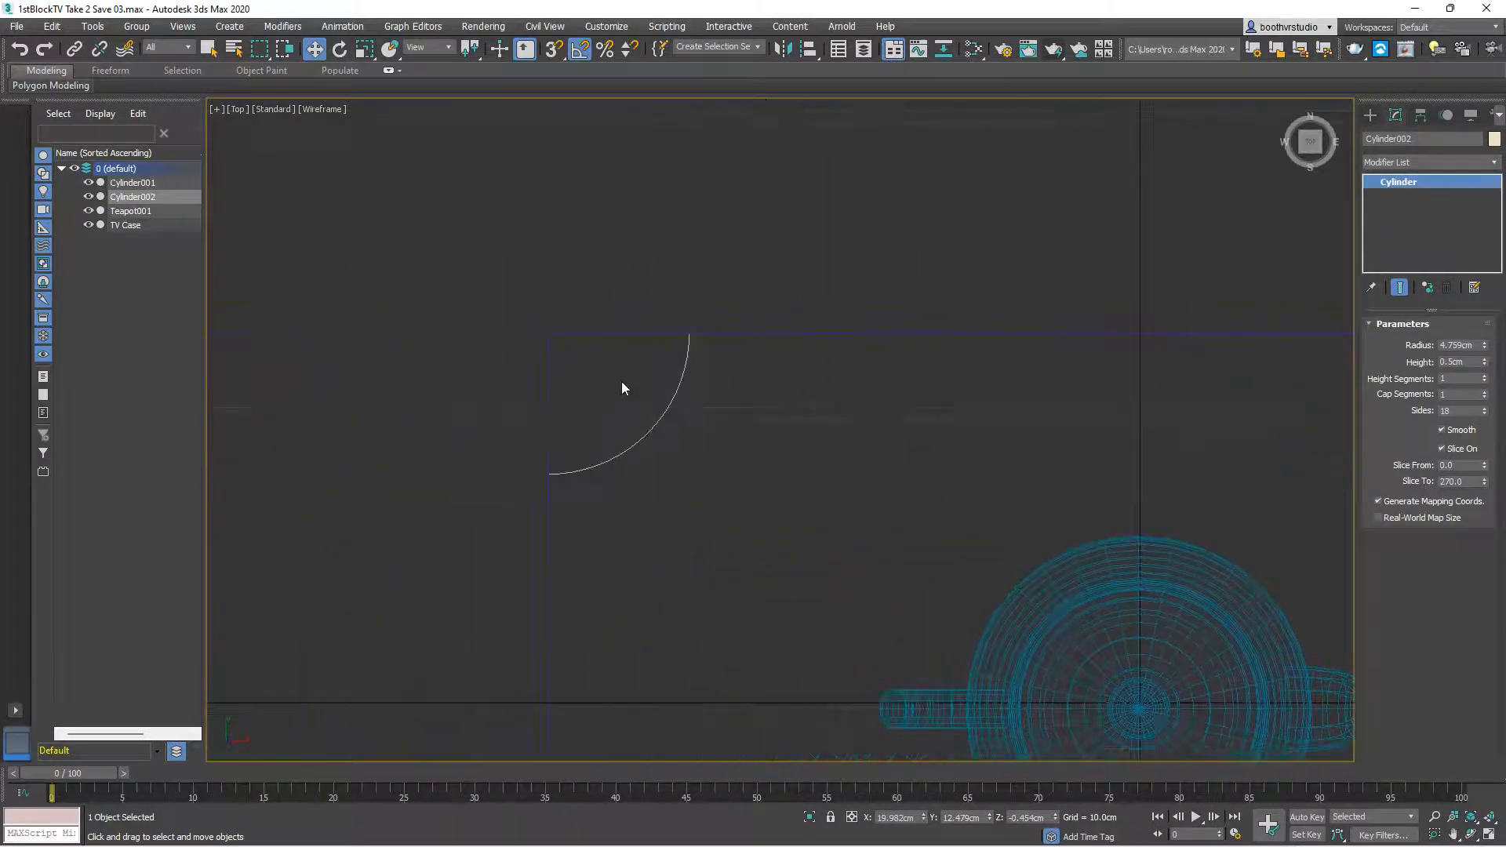
left_click(634, 382)
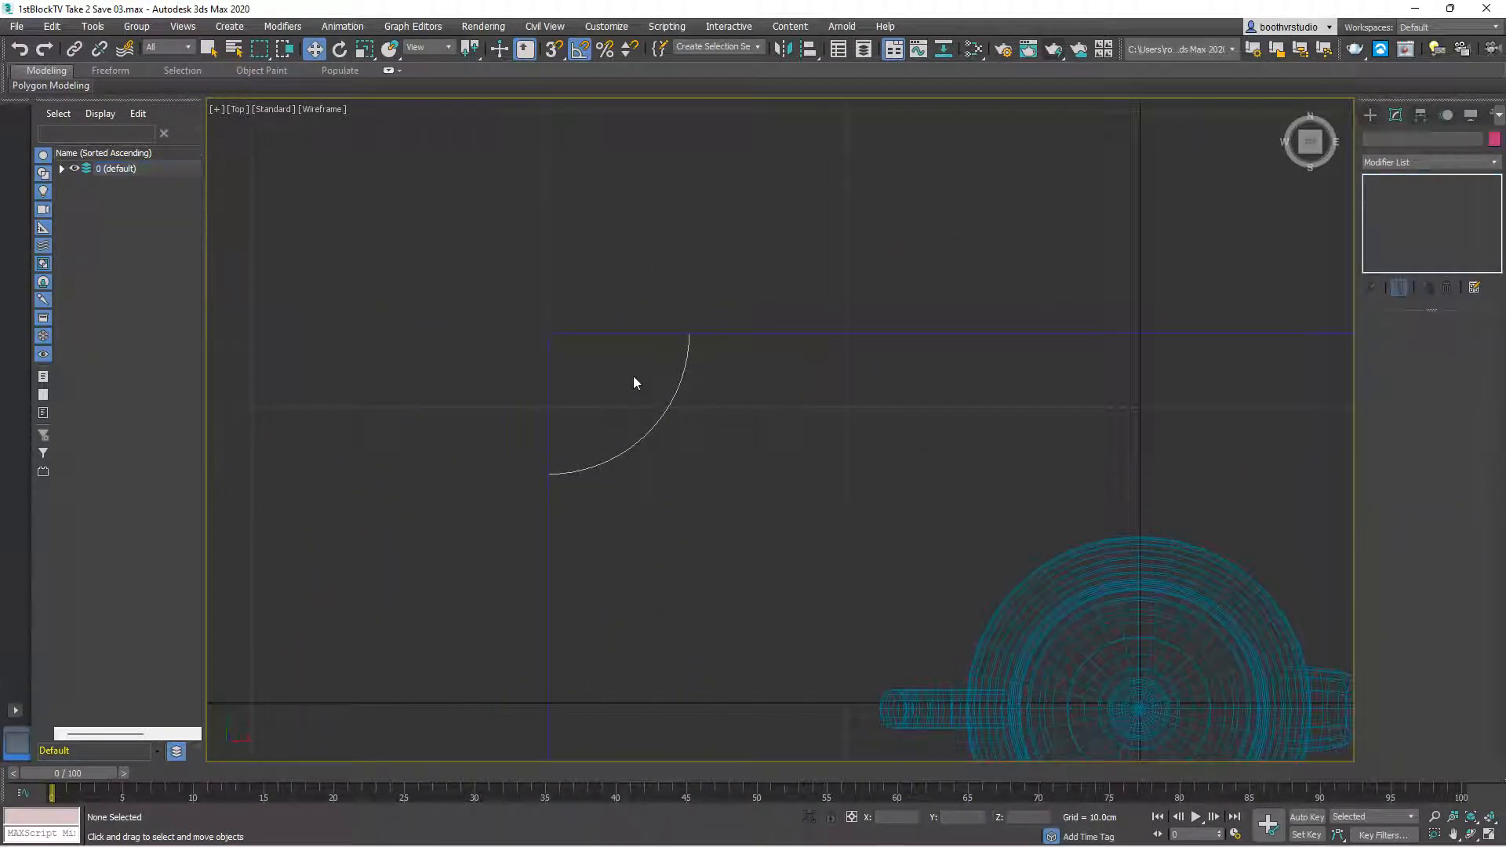
left_click(664, 410)
scroll(543, 321, "up", 5)
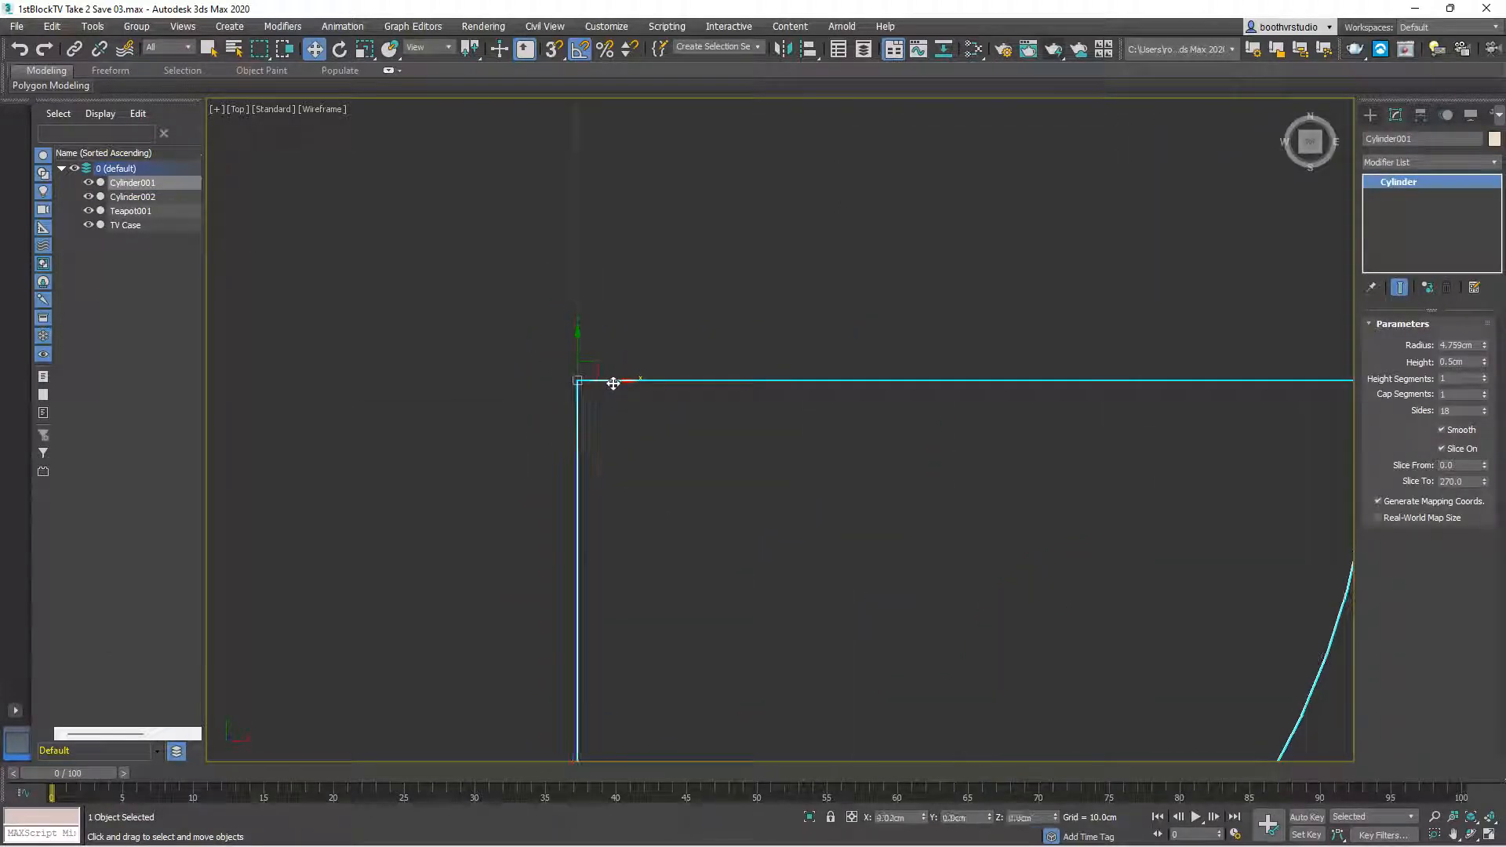
left_click_drag(578, 337, 581, 350)
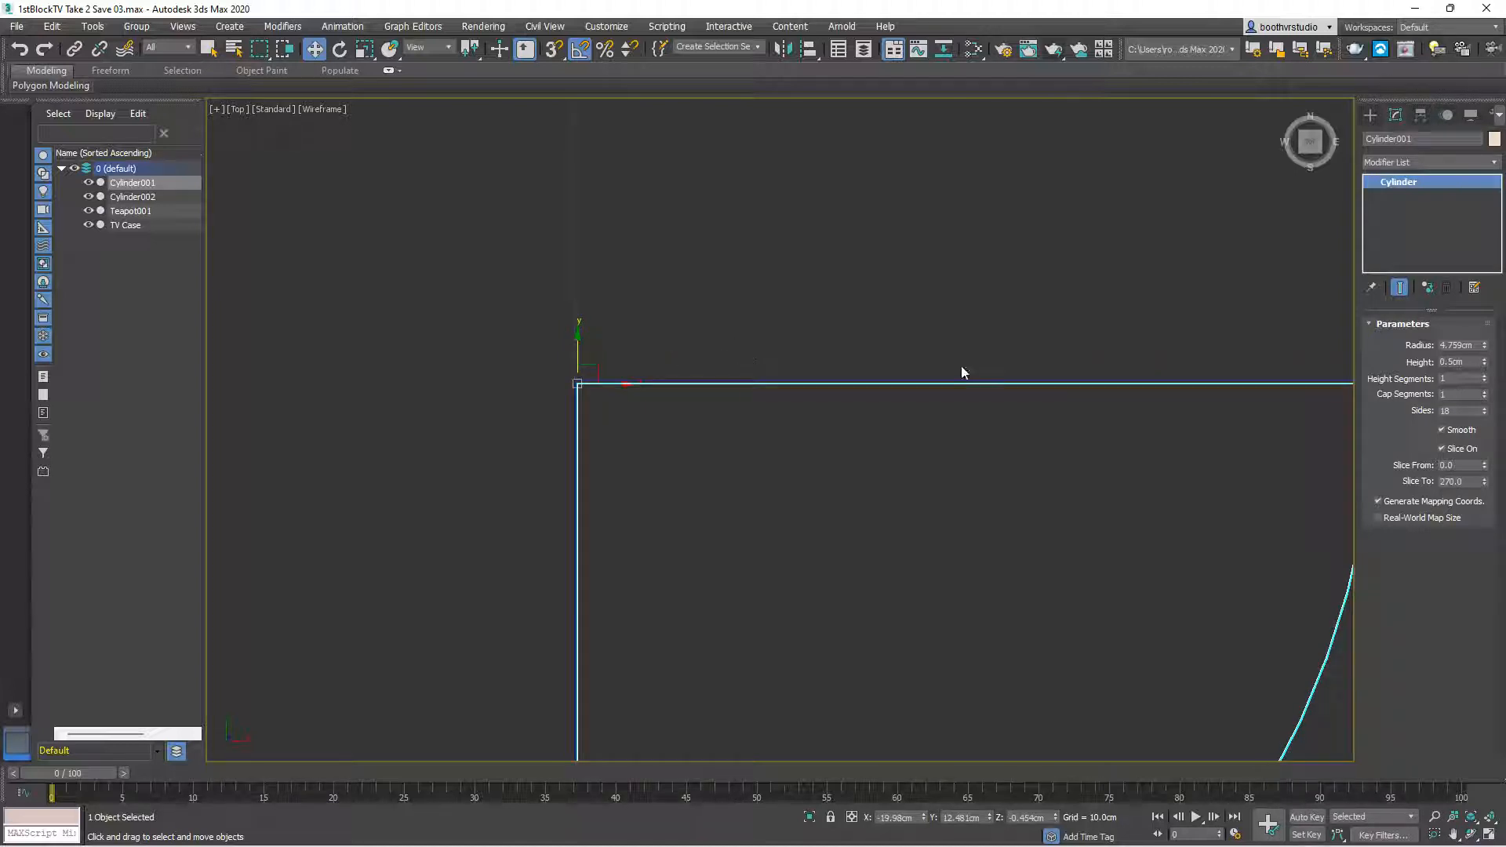
scroll(1155, 382, "down", 8)
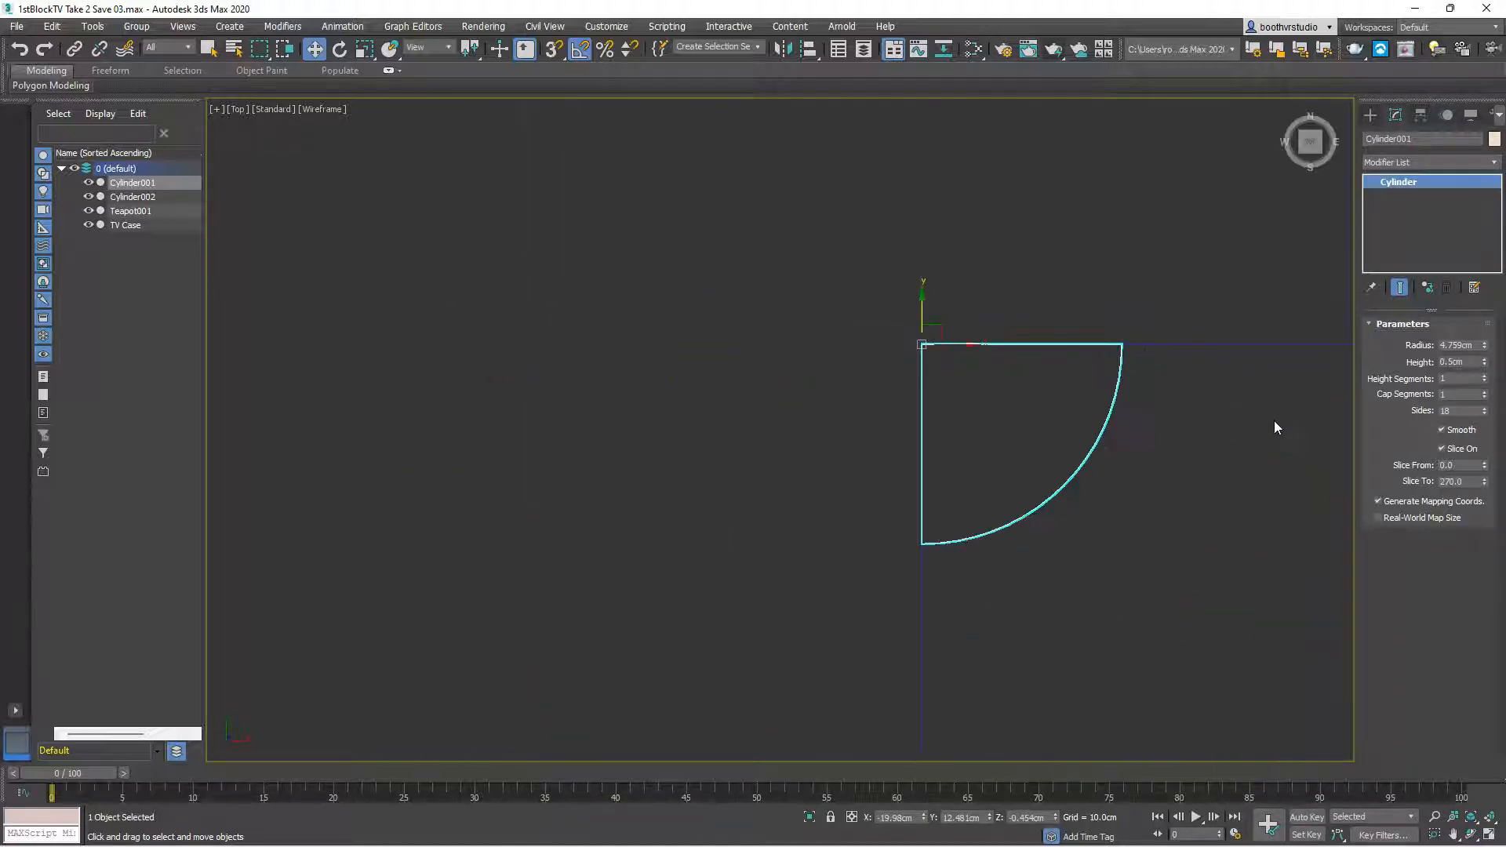
Select both rear quarter cylinders and clone them as instances along Y to the TV case's front corners
middle_click_drag(1274, 427, 836, 372)
scroll(1011, 392, "down", 4)
middle_click_drag(1107, 394, 831, 340)
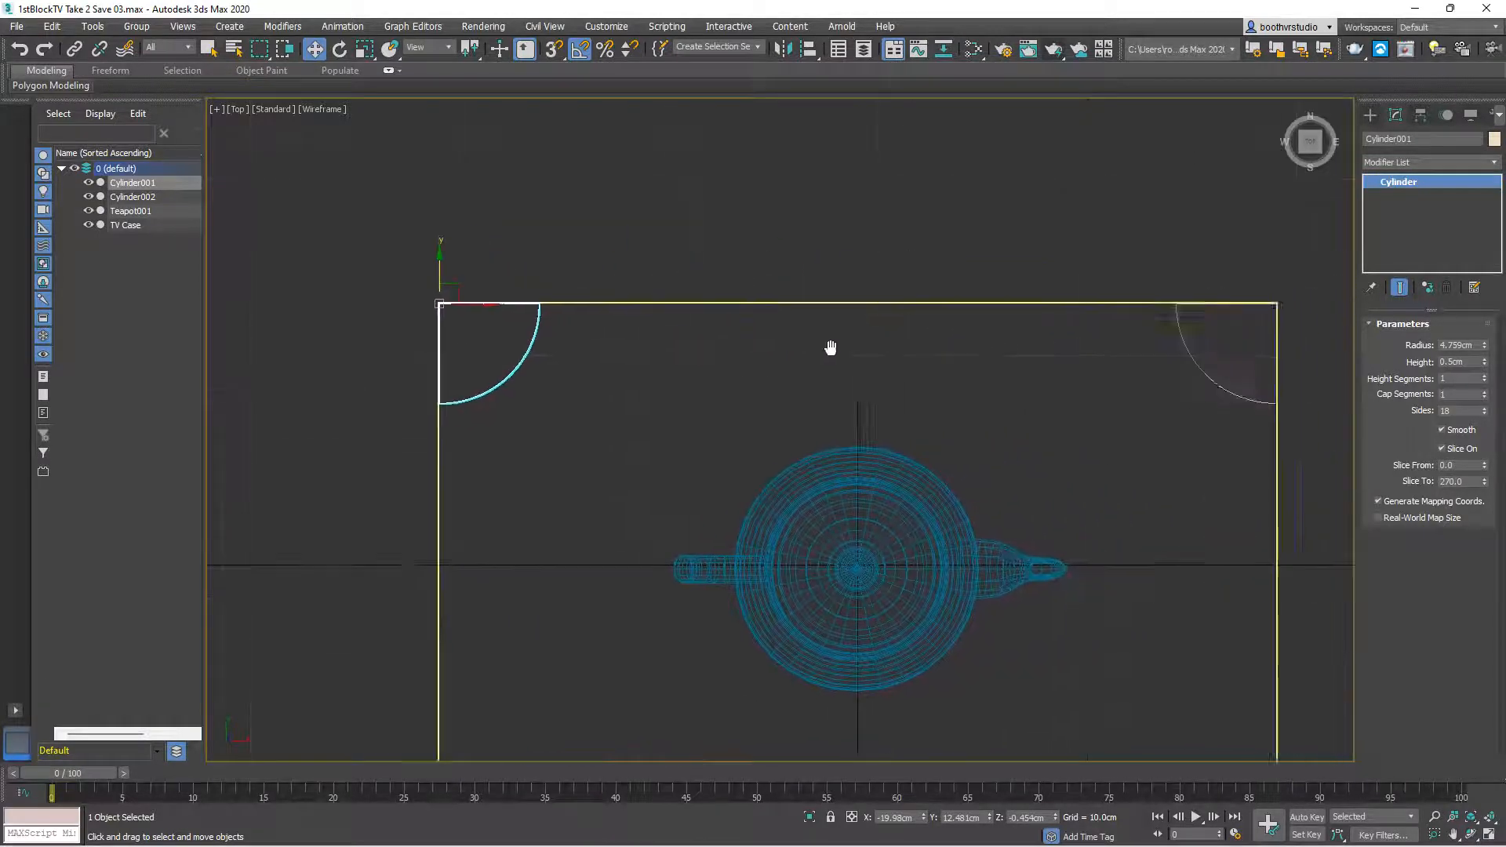
left_click(1182, 361, "ctrl")
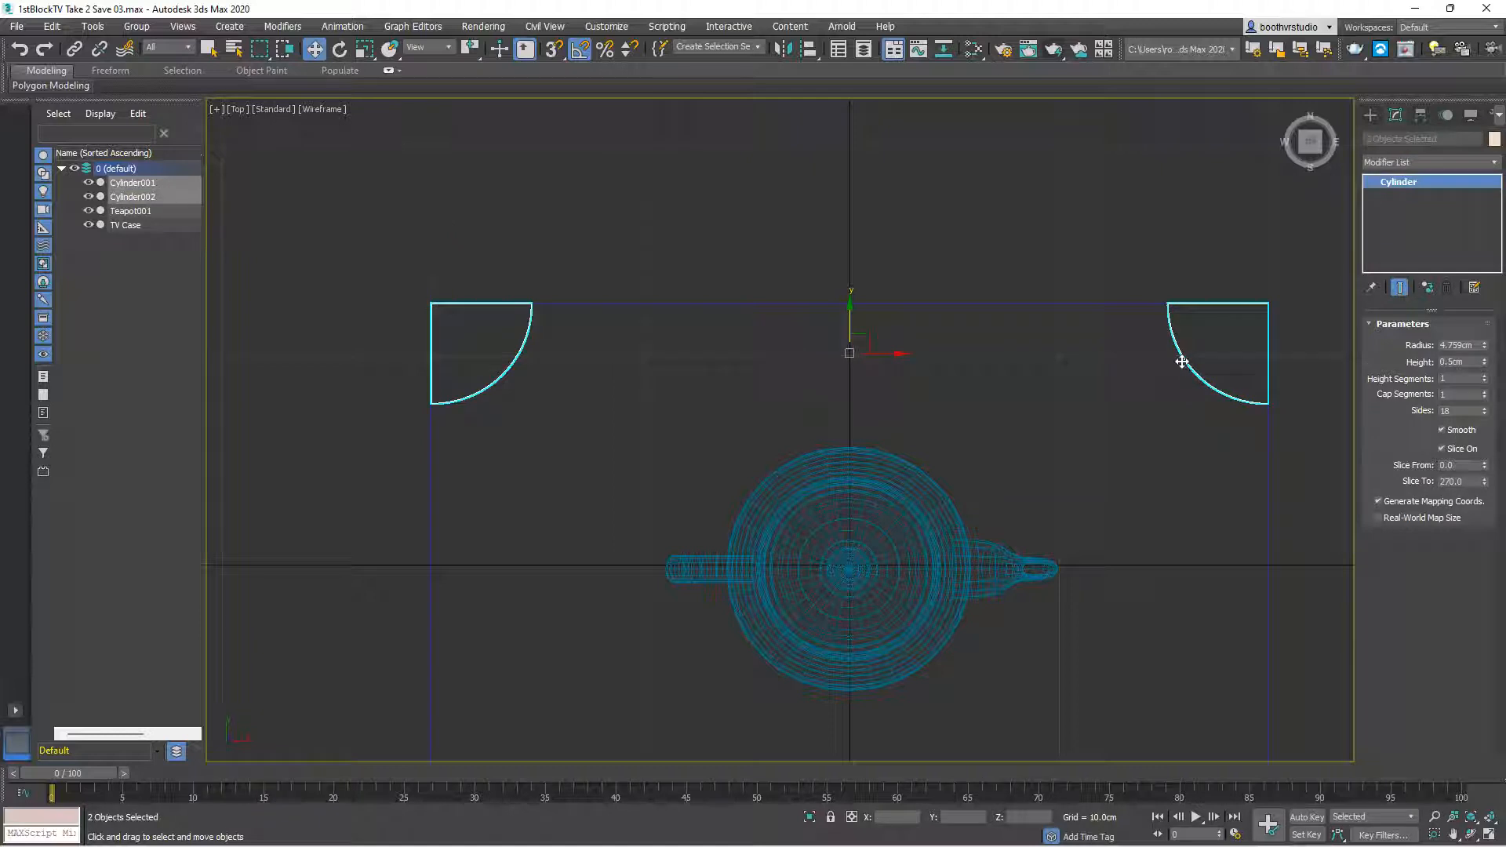
scroll(863, 321, "down", 2)
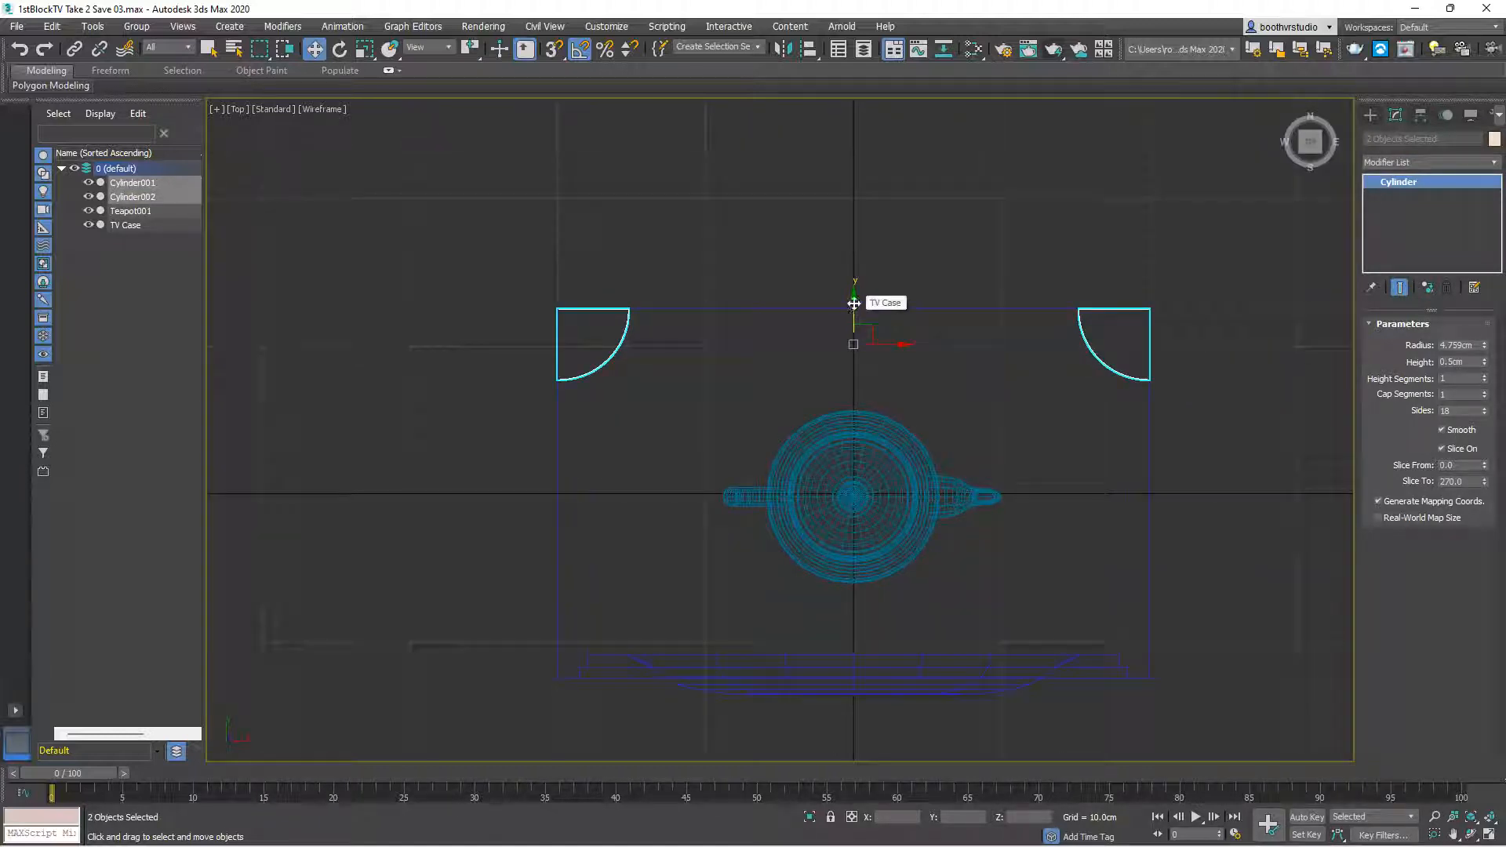
mouse_move(853, 303)
left_mouse_down("shift")
mouse_move(860, 496)
mouse_move(886, 592)
left_mouse_up("shift")
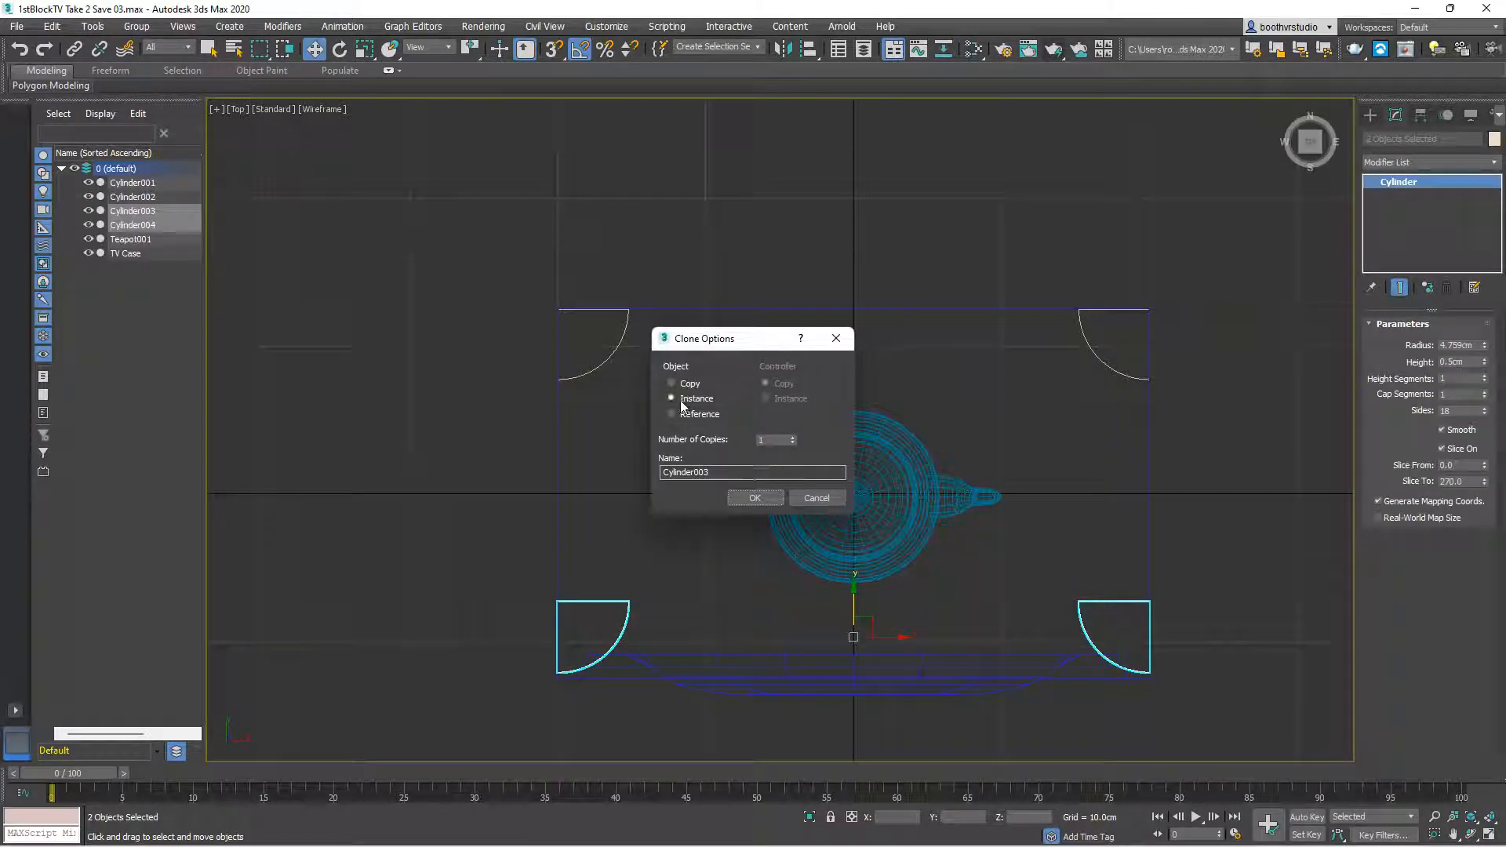
left_click(755, 497)
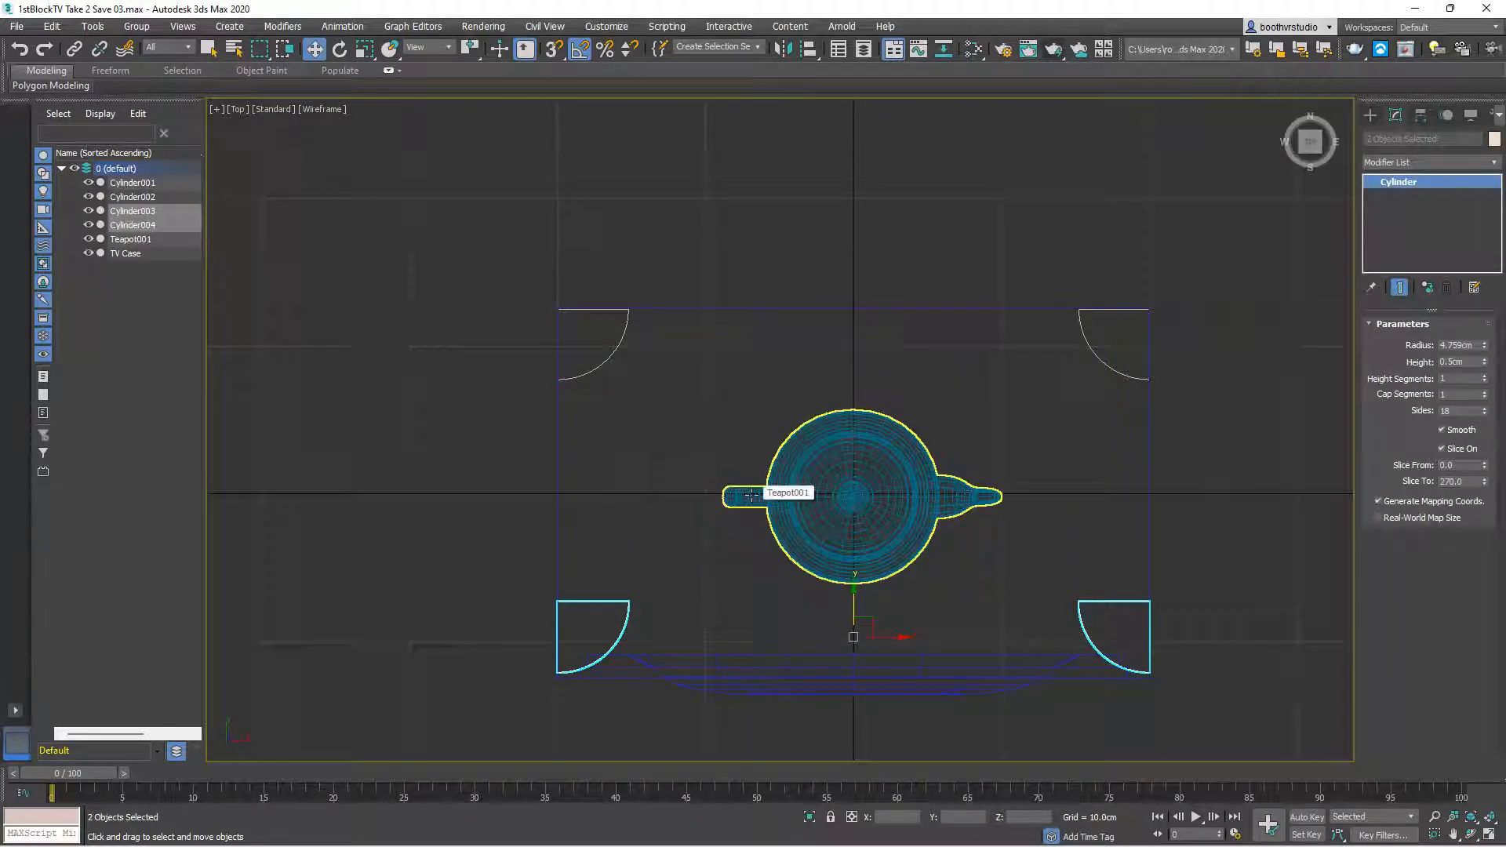
Rotate the two front quarter cylinders together 180 degrees about Z and shift them to the case's front edge, at about Y -12.43 cm
left_click(340, 48)
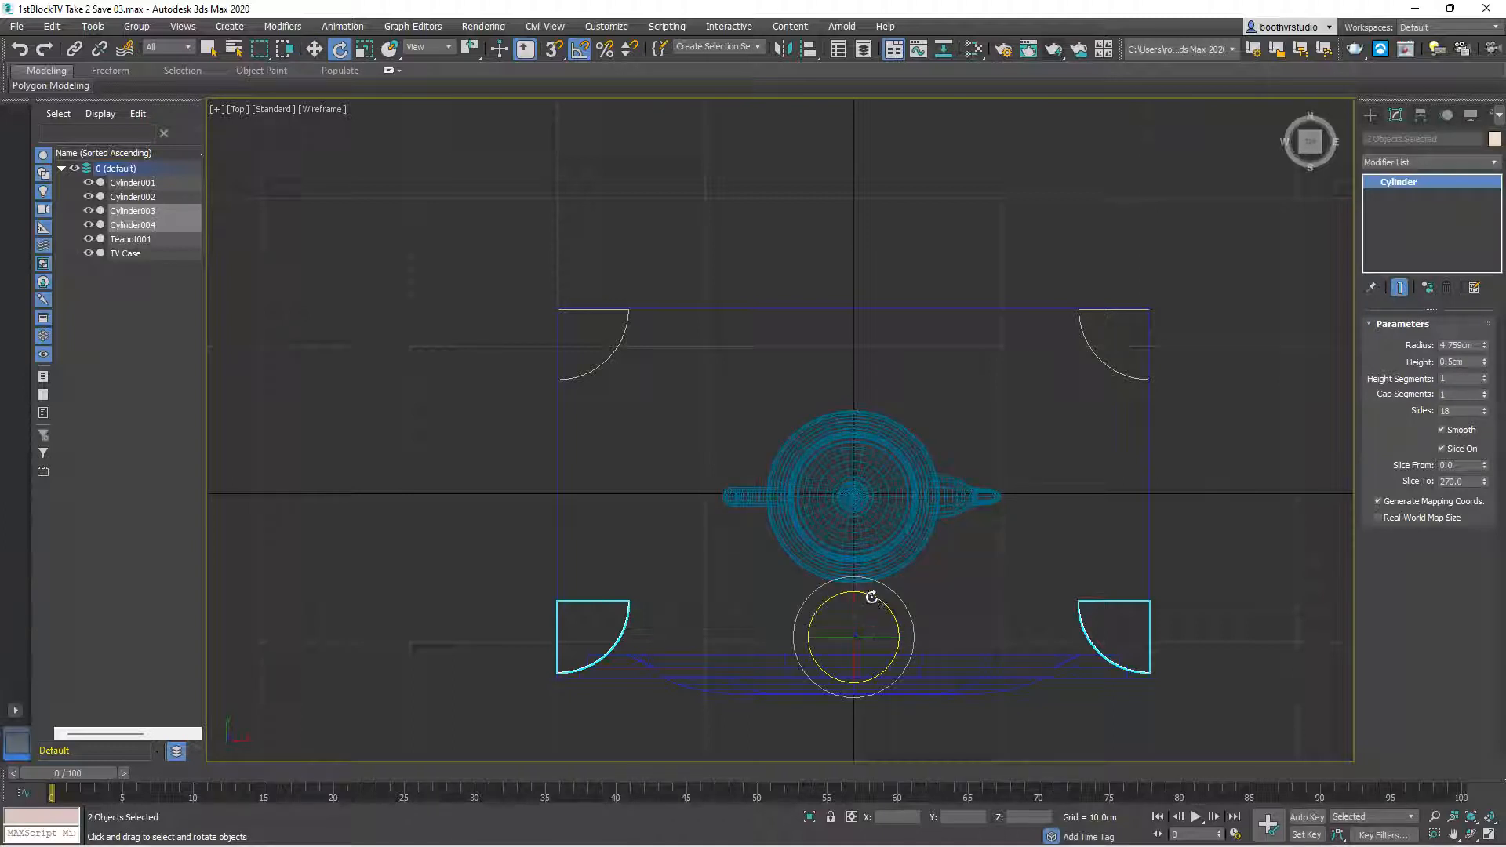
left_click_drag(871, 597, 845, 52)
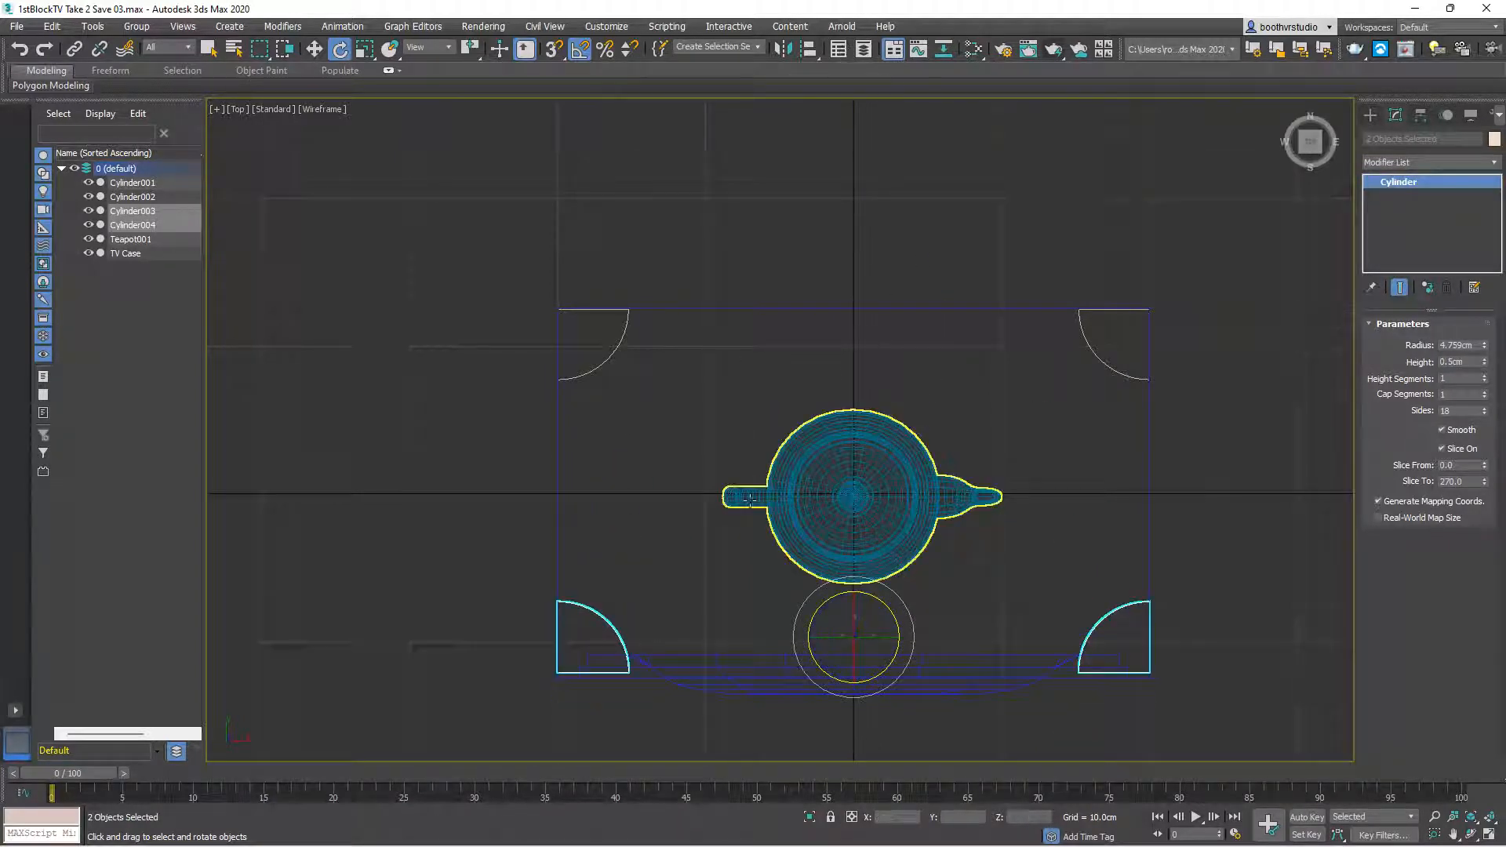
left_click(313, 48)
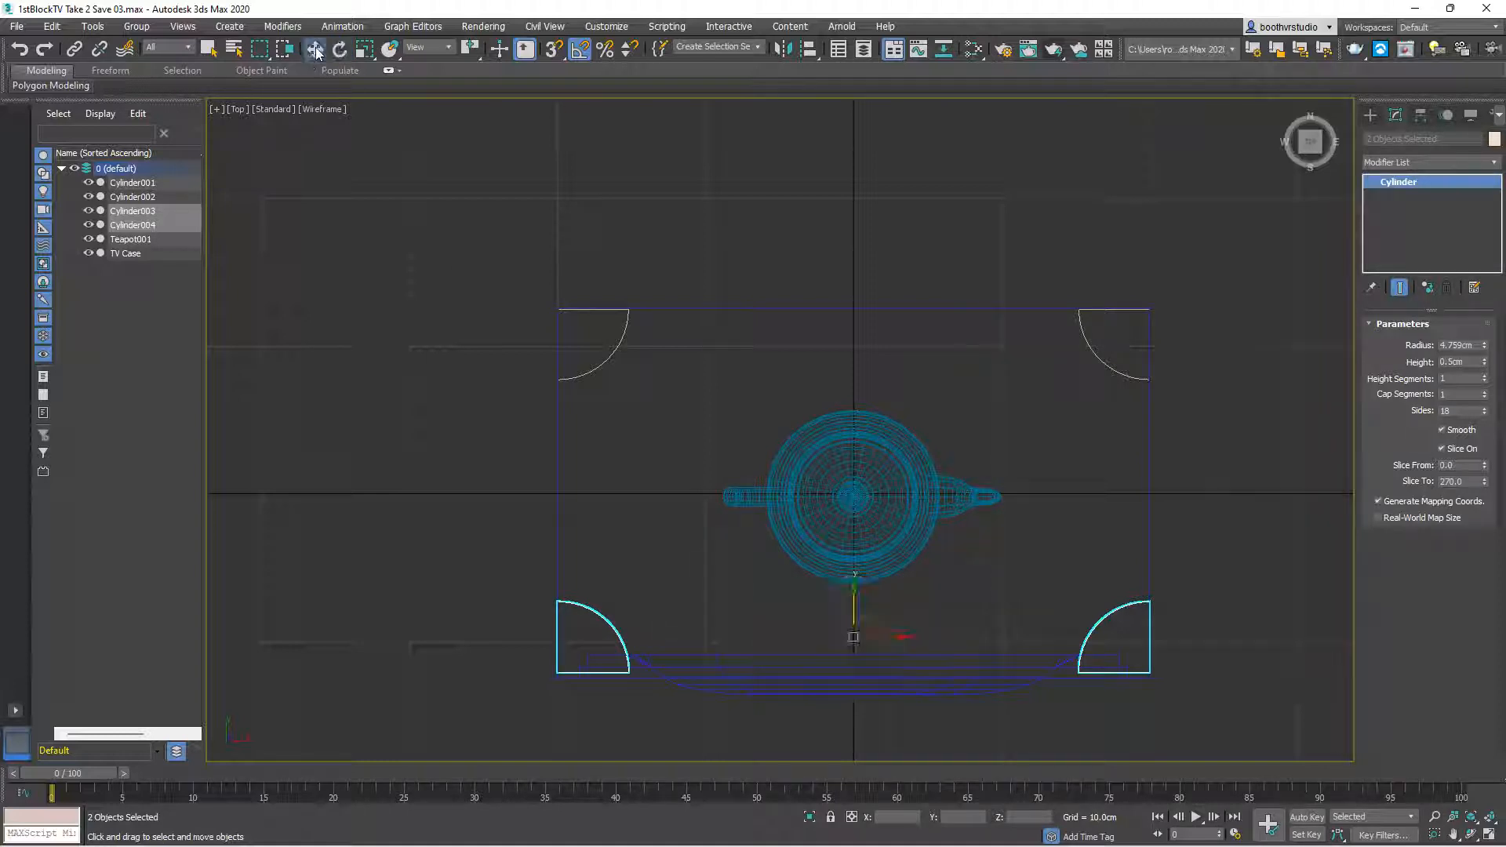
middle_click_drag(682, 678, 685, 468)
scroll(685, 468, "up", 5)
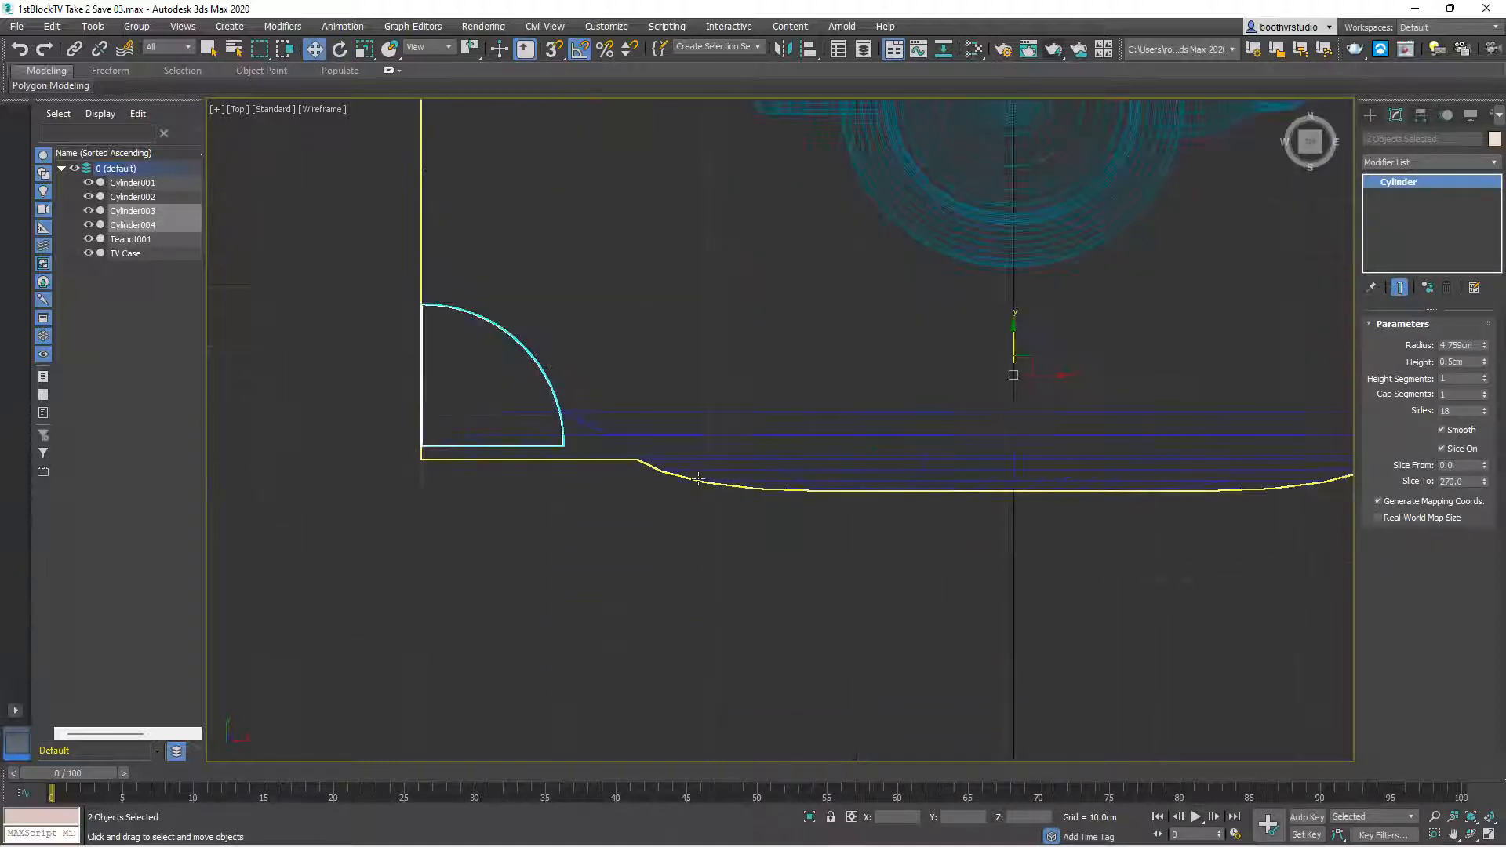
left_click_drag(1149, 289, 1150, 307)
left_click(578, 588)
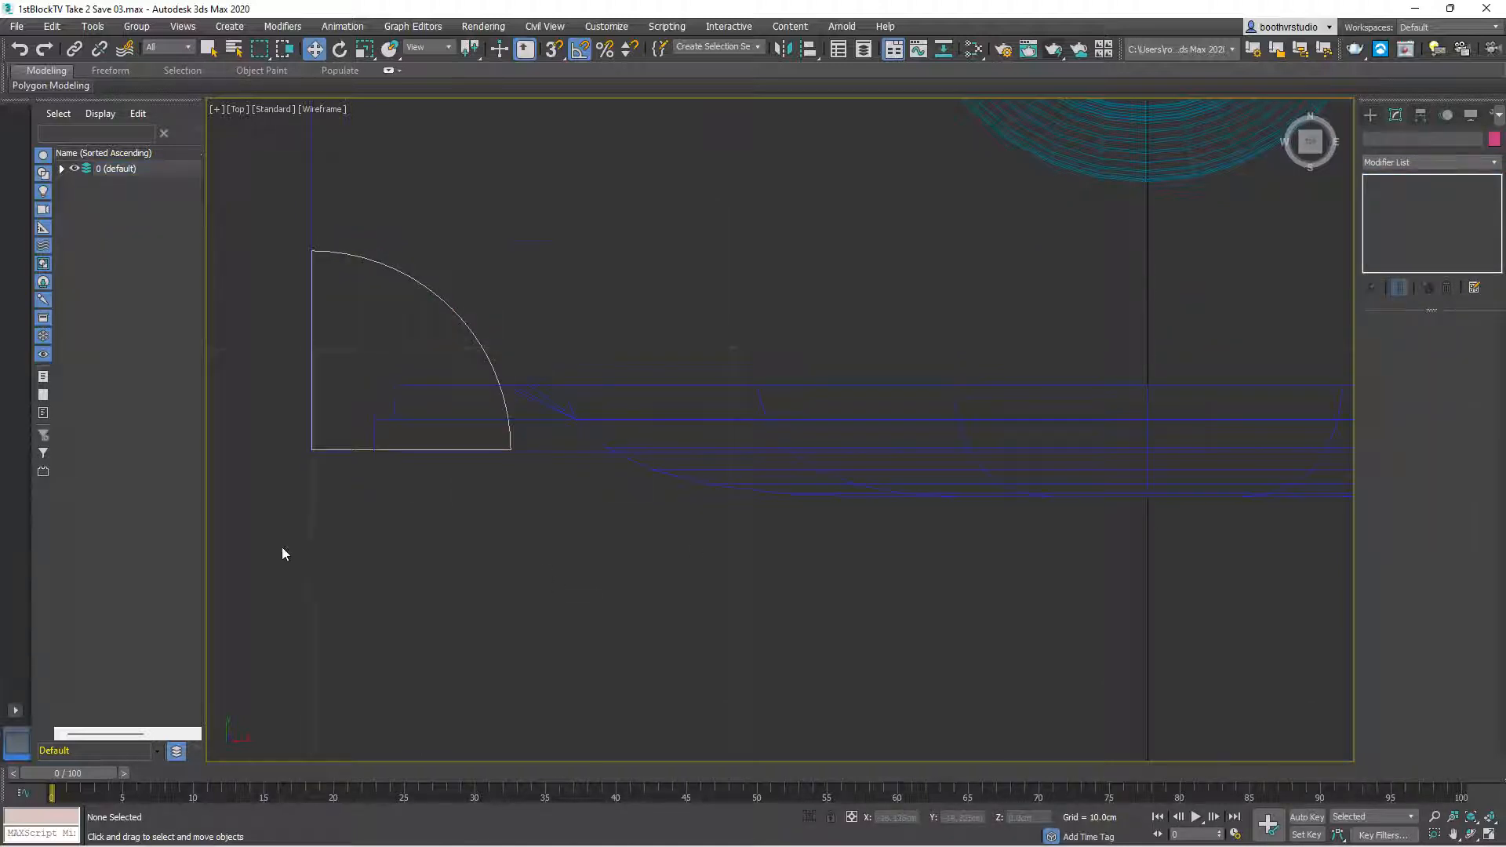
Examine how closely the front-left quarter cylinder fits its case corner and compare the placement of all four plates from above
scroll(280, 526, "up", 3)
middle_click_drag(280, 520, 313, 655)
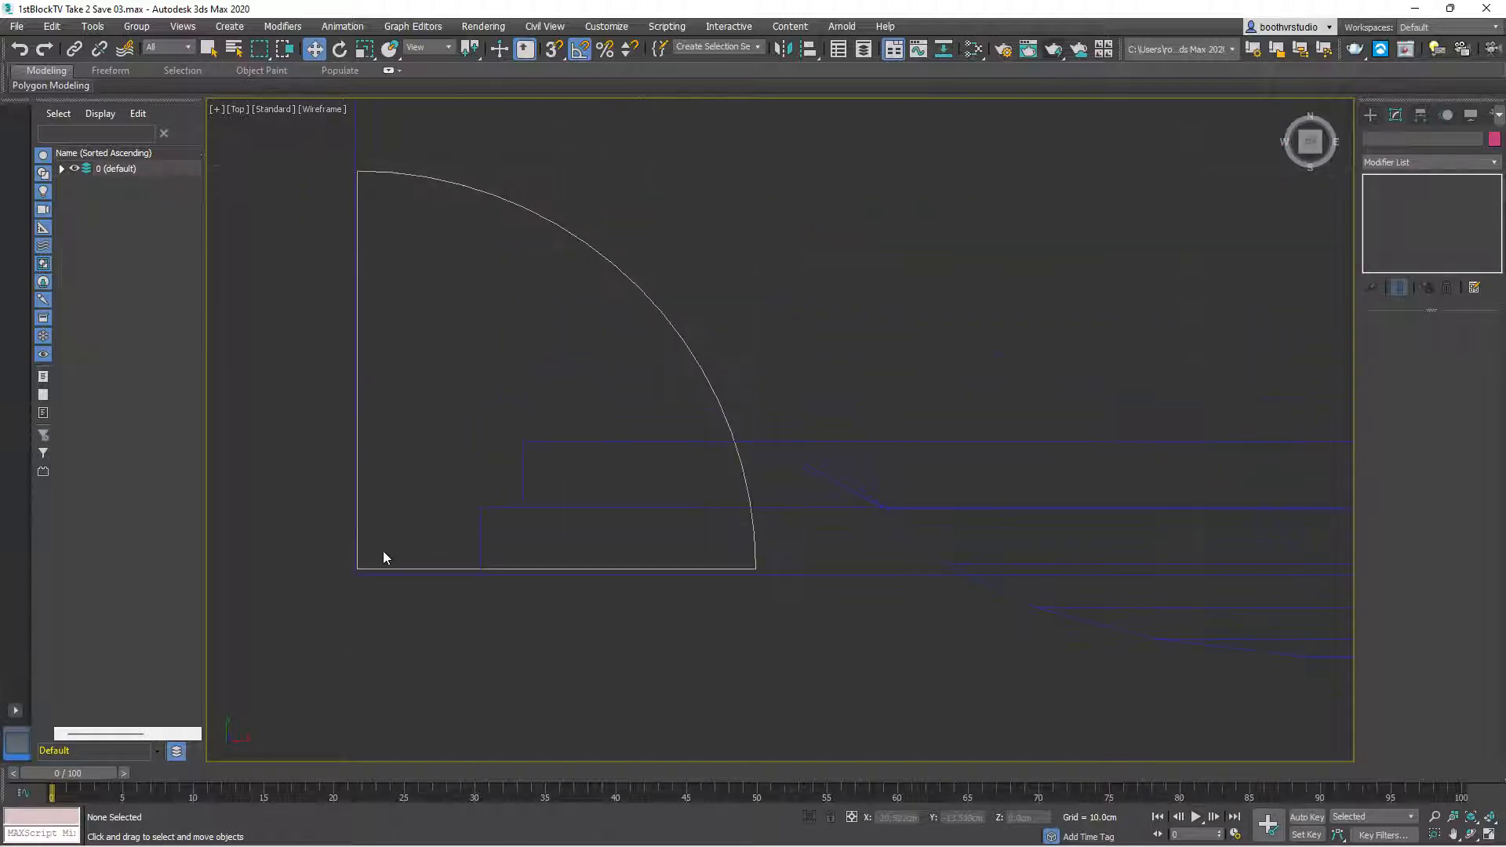
scroll(327, 502, "up", 2)
scroll(321, 486, "up", 2)
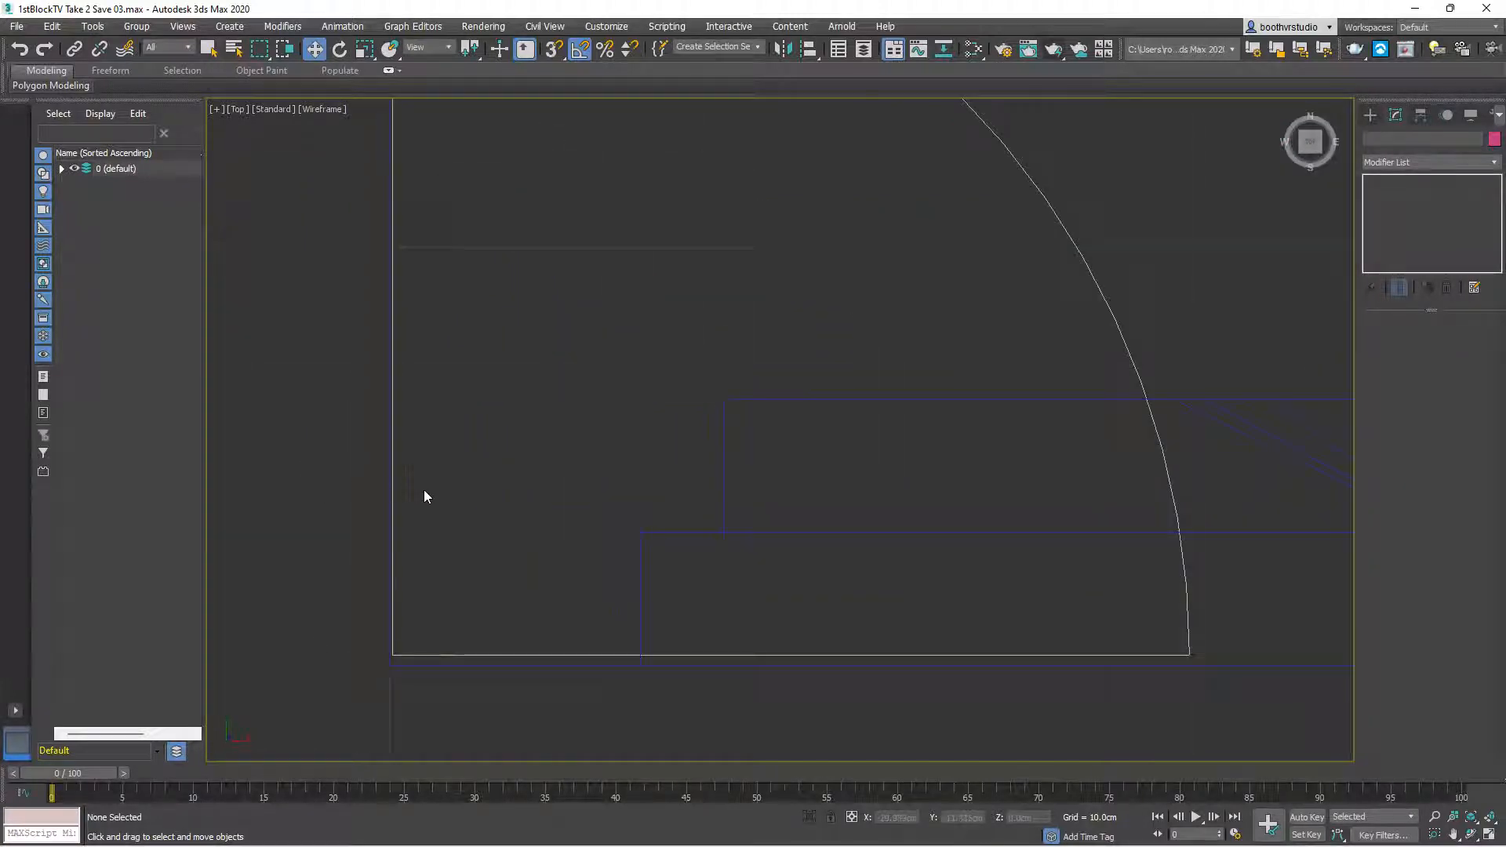
left_click(465, 653)
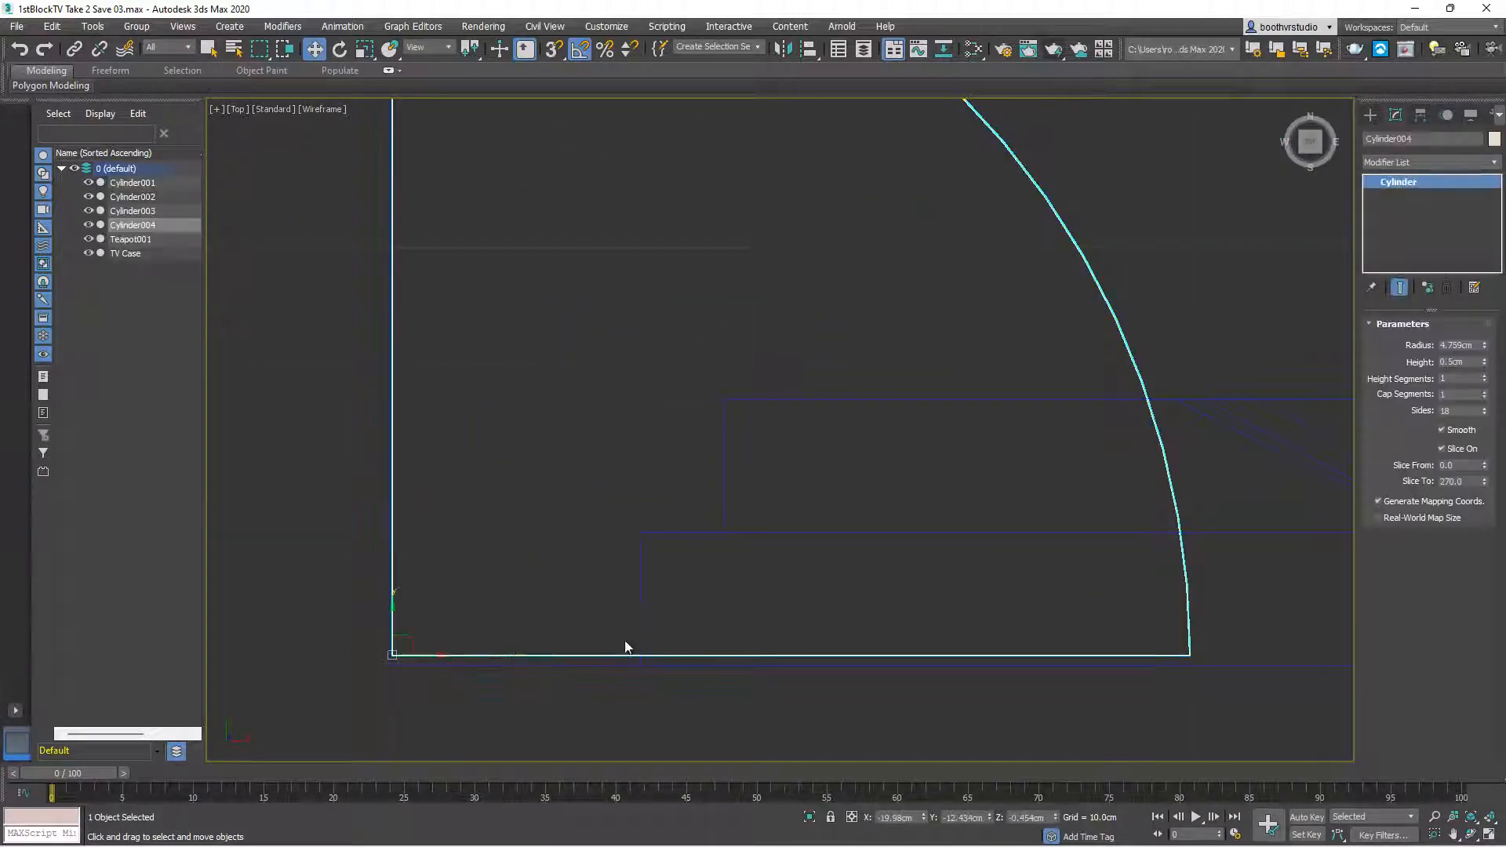
scroll(1293, 706, "down", 5)
middle_click_drag(1291, 704, 730, 595)
middle_click_drag(1296, 600, 934, 688)
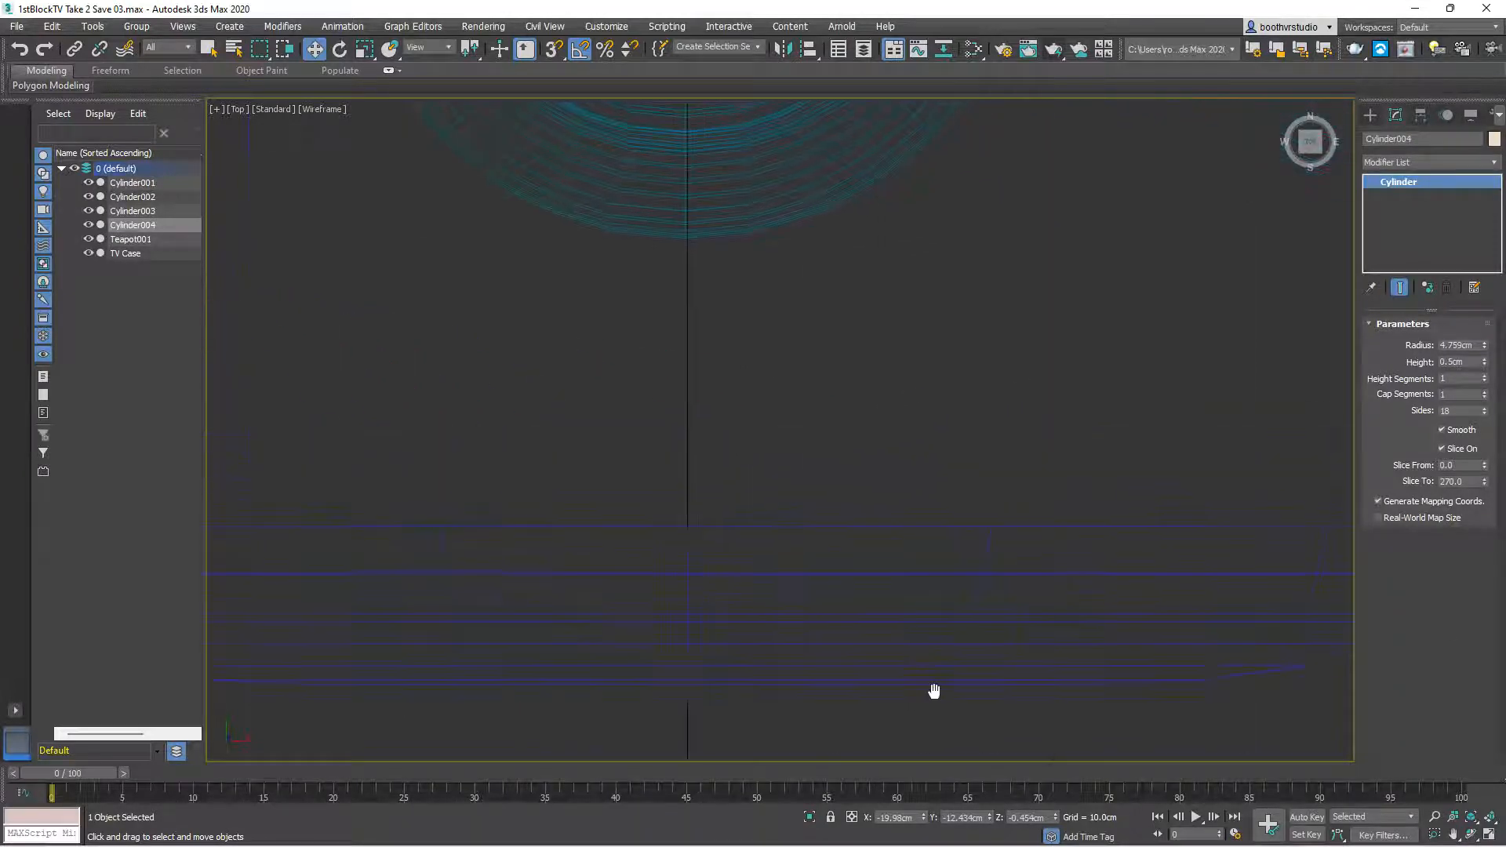
scroll(1048, 618, "down", 6)
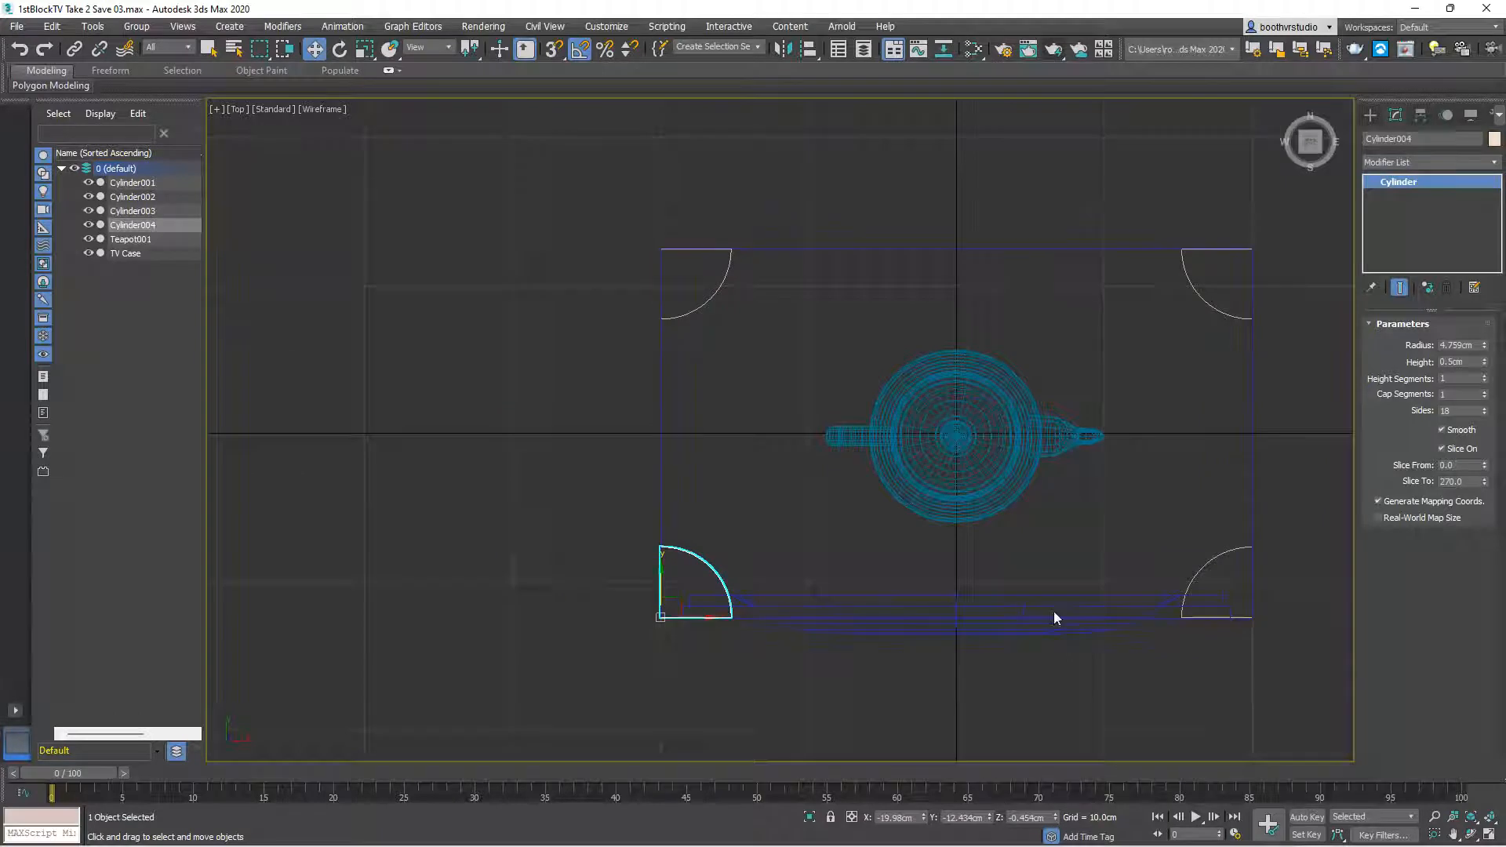
left_click(540, 561)
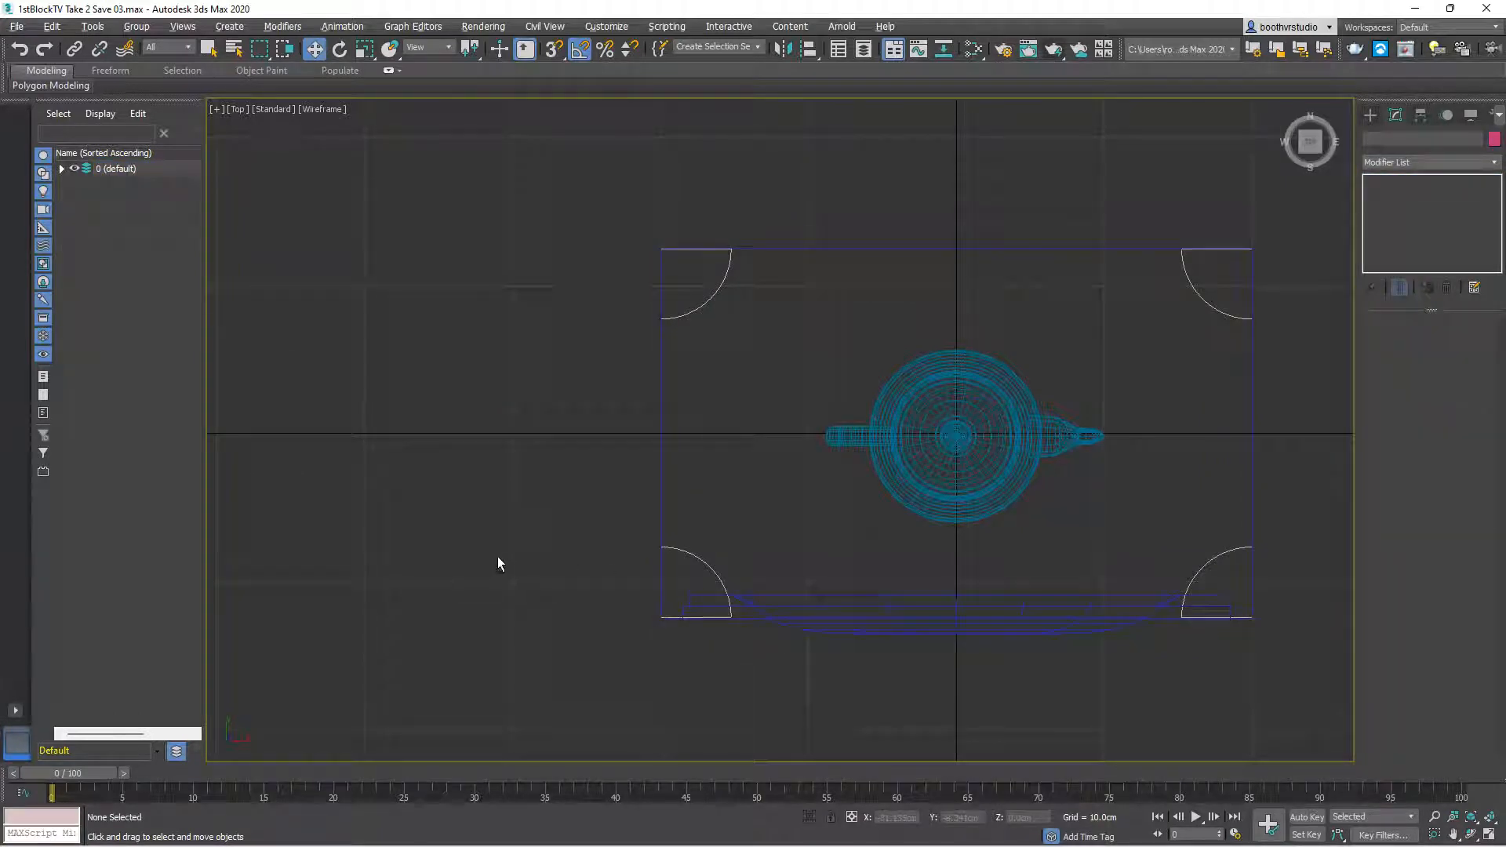
Inspect the corner plates in the perspective view and check the hairpin legs in the browser's TV reference photo
key("p")
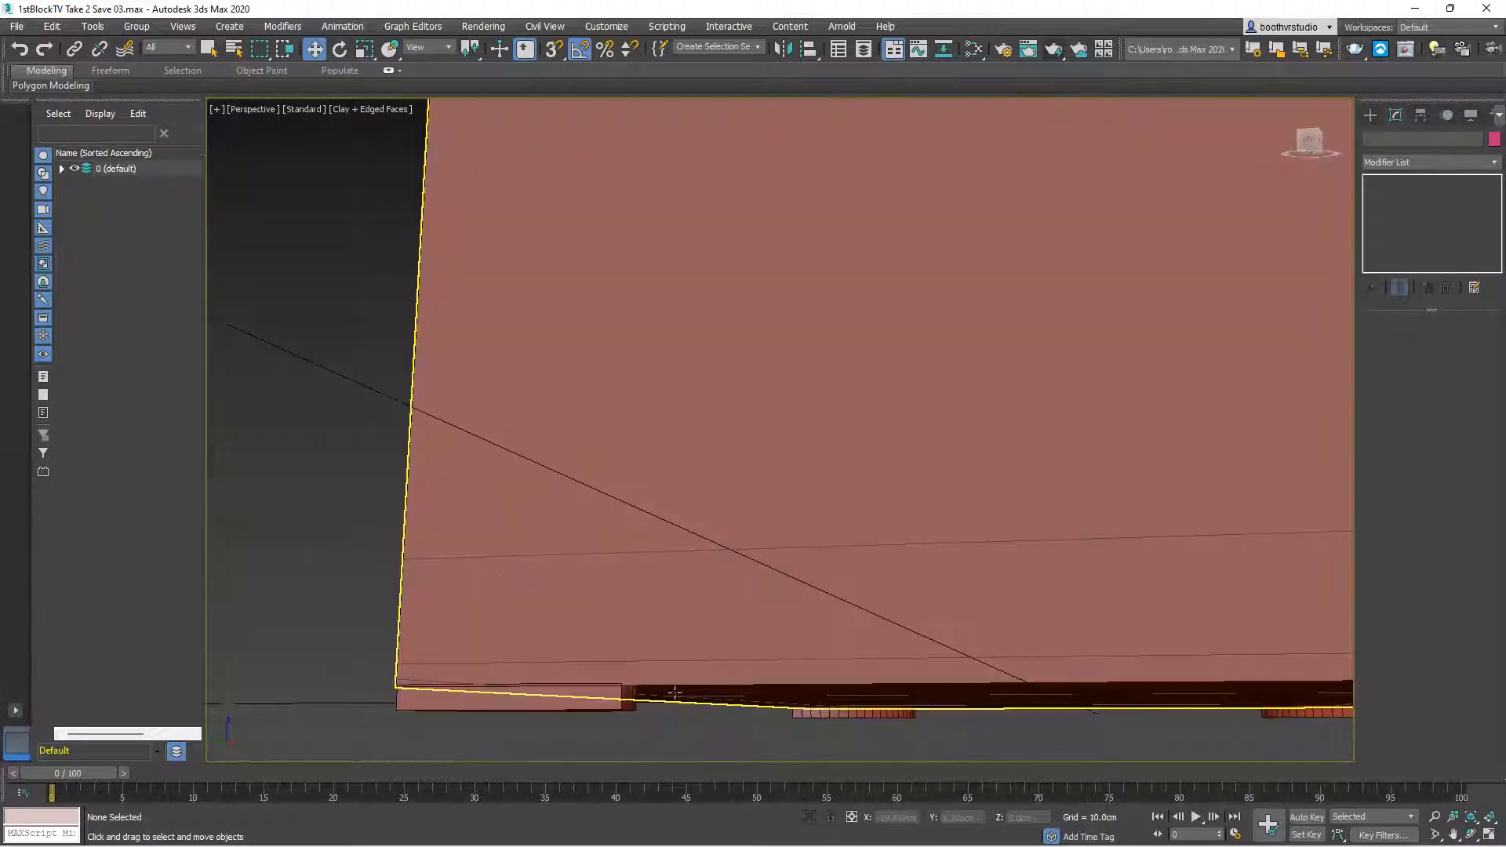
scroll(709, 679, "down", 1)
middle_click_drag(914, 764, 735, 588, "alt")
scroll(782, 633, "down", 3)
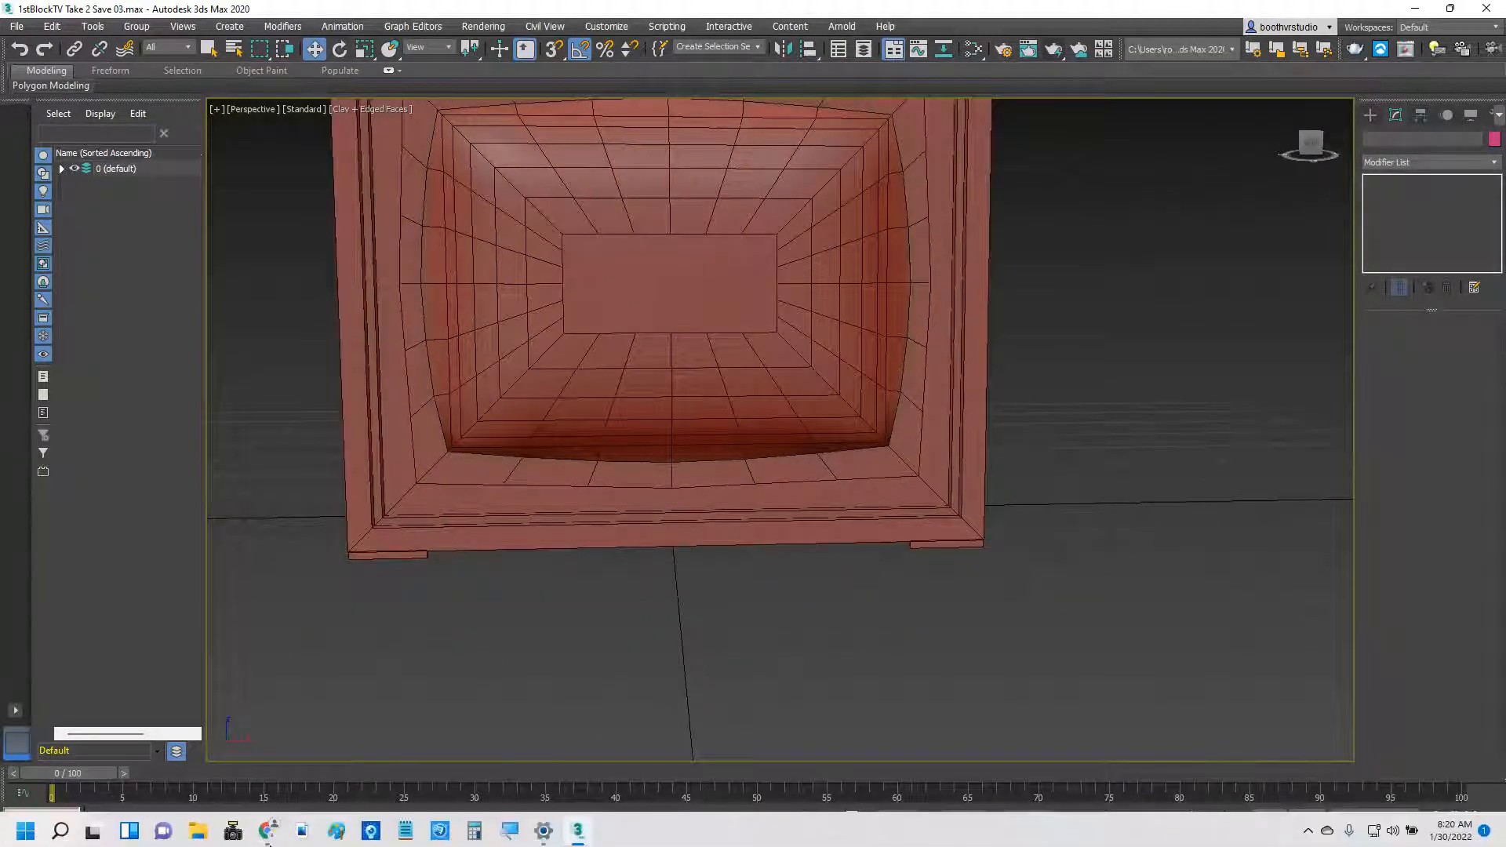
mouse_move(267, 828)
left_click(39, 737)
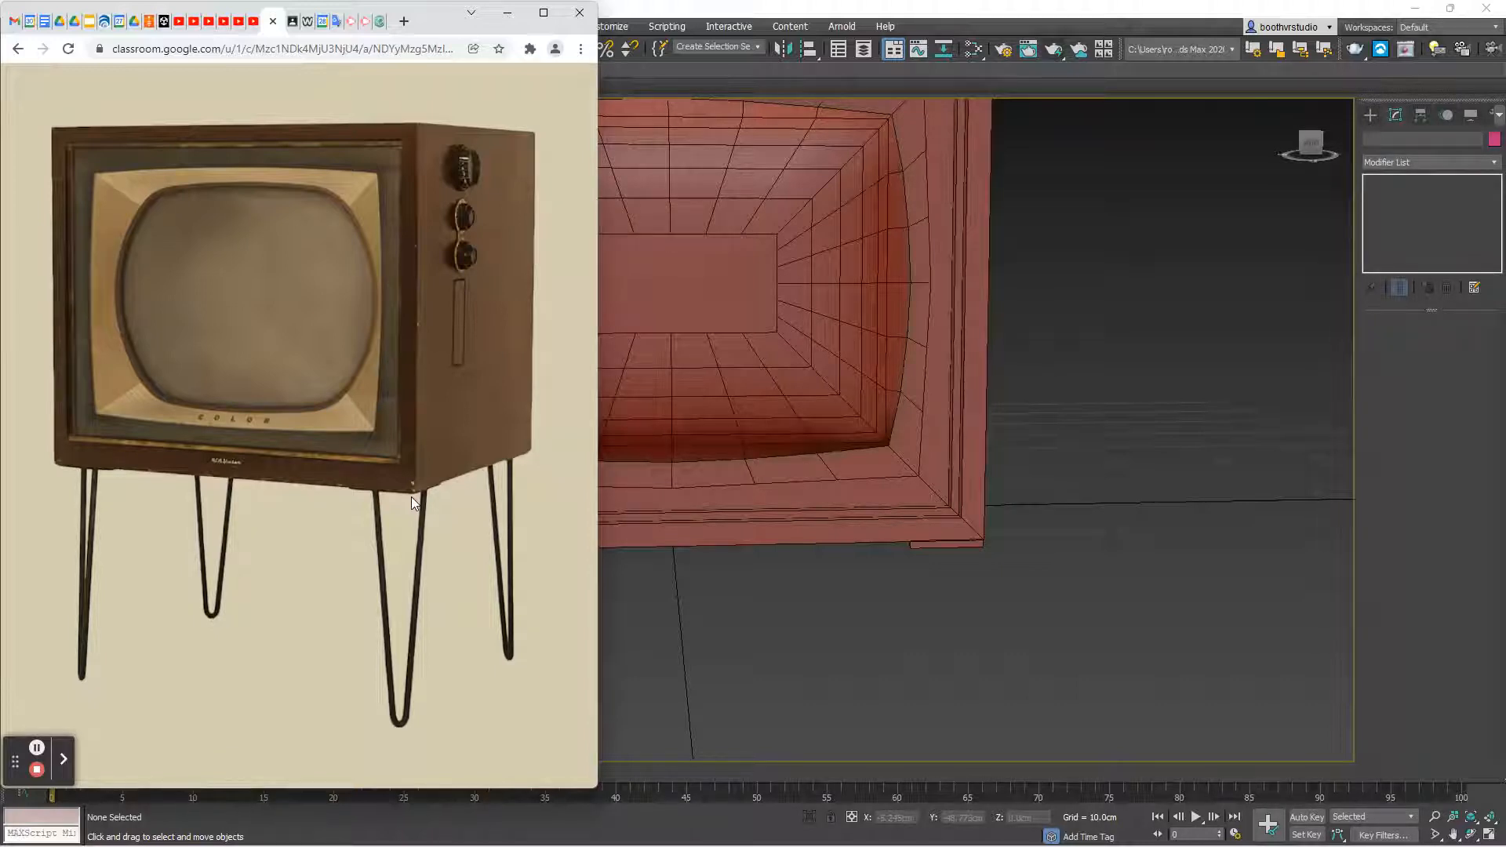
left_click(945, 615)
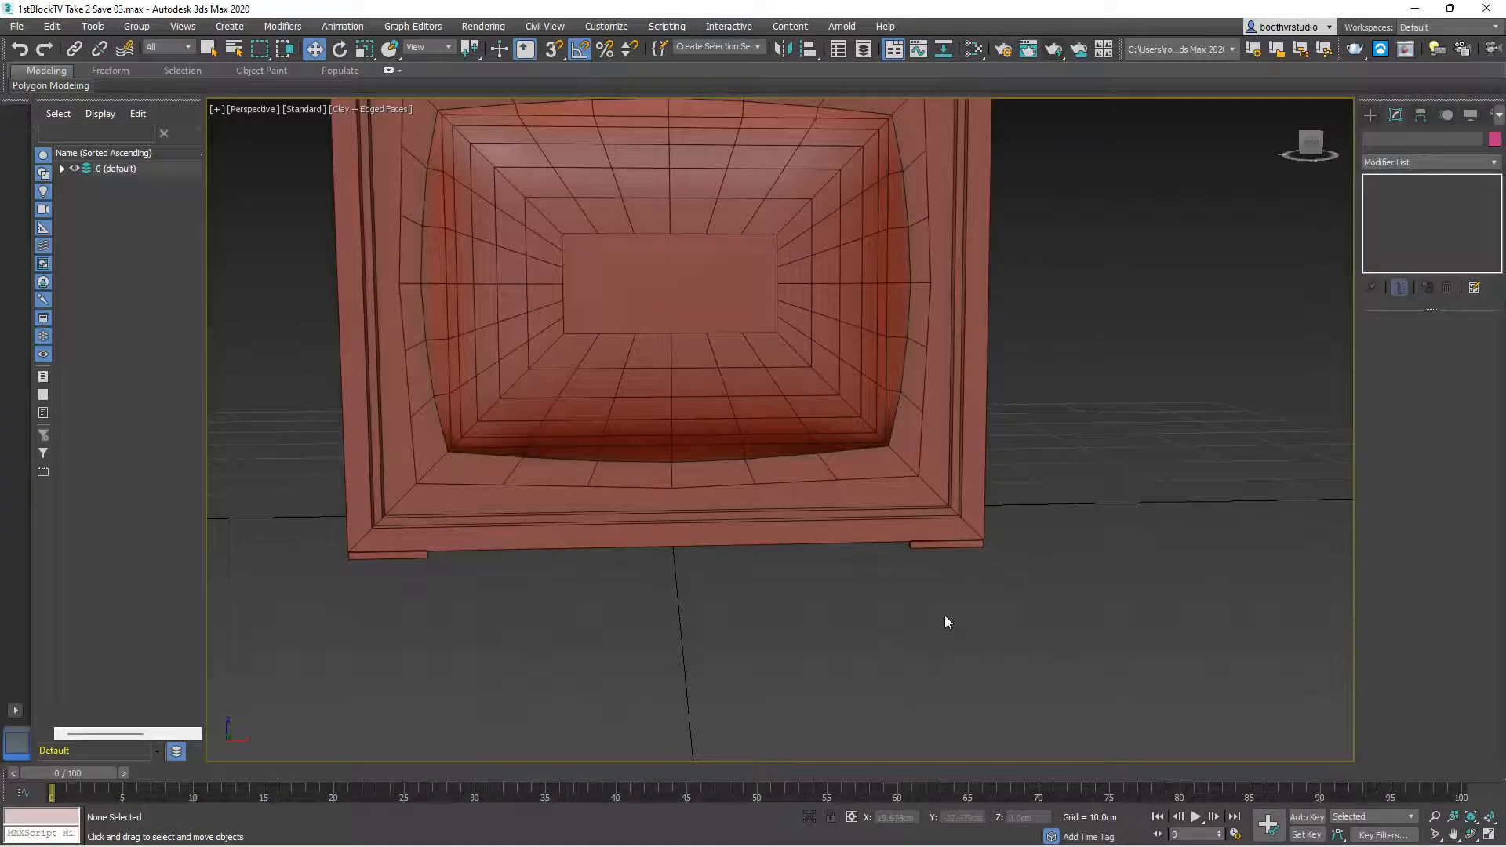
Create a standing cylinder of about 2.11 cm radius and 17.76 cm height in the empty space beside the TV case
middle_click_drag(883, 634, 928, 590, "alt")
scroll(928, 588, "down", 3)
middle_click_drag(1116, 566, 935, 552)
left_click(1370, 114)
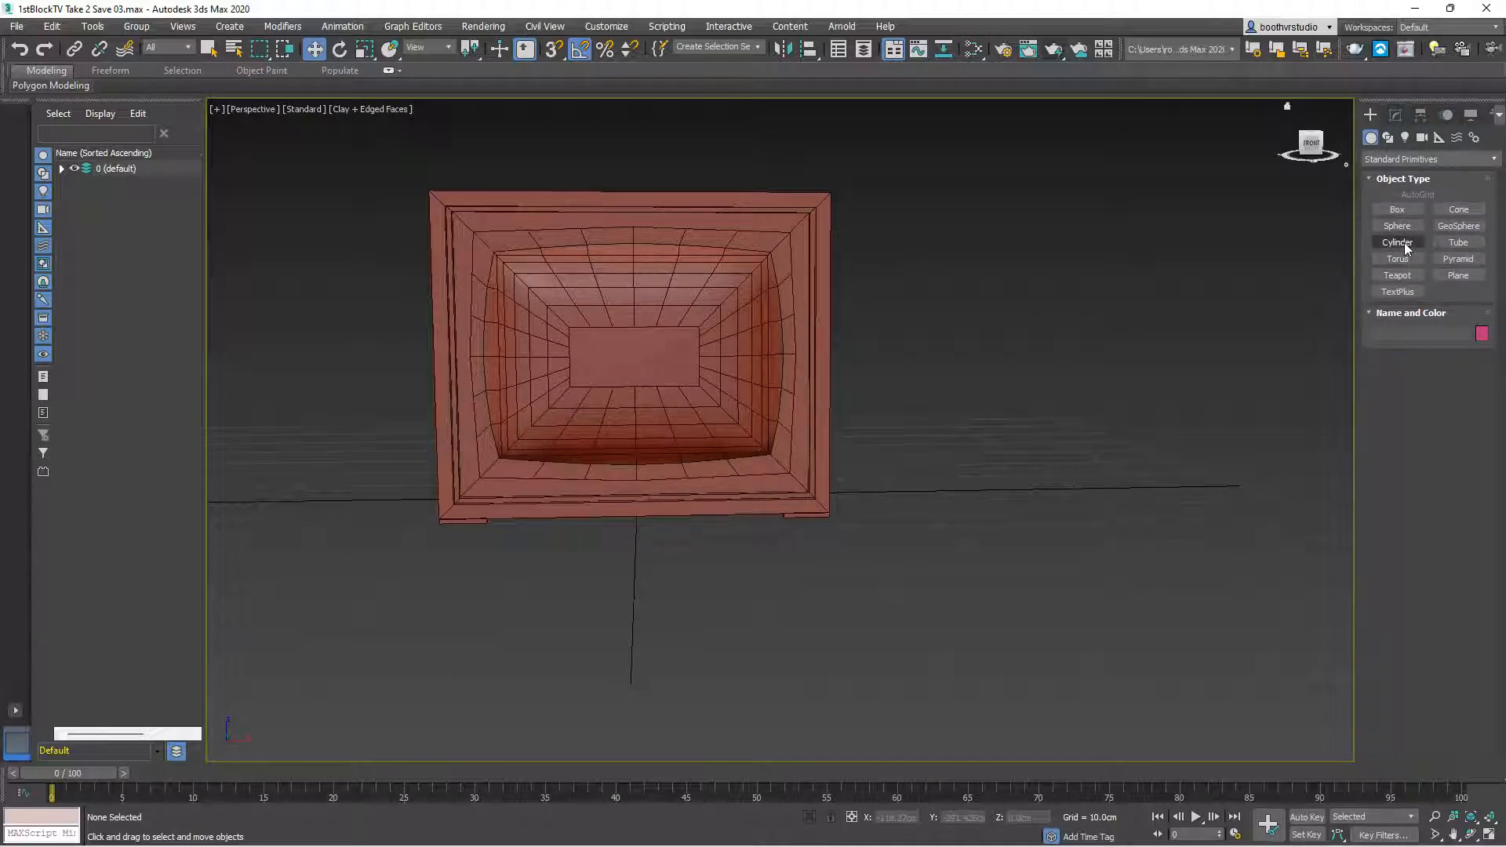
left_click(1396, 242)
mouse_move(1032, 549)
left_mouse_down()
mouse_move(1042, 561)
mouse_move(1020, 541)
mouse_move(1044, 555)
left_mouse_up()
left_click(1060, 354)
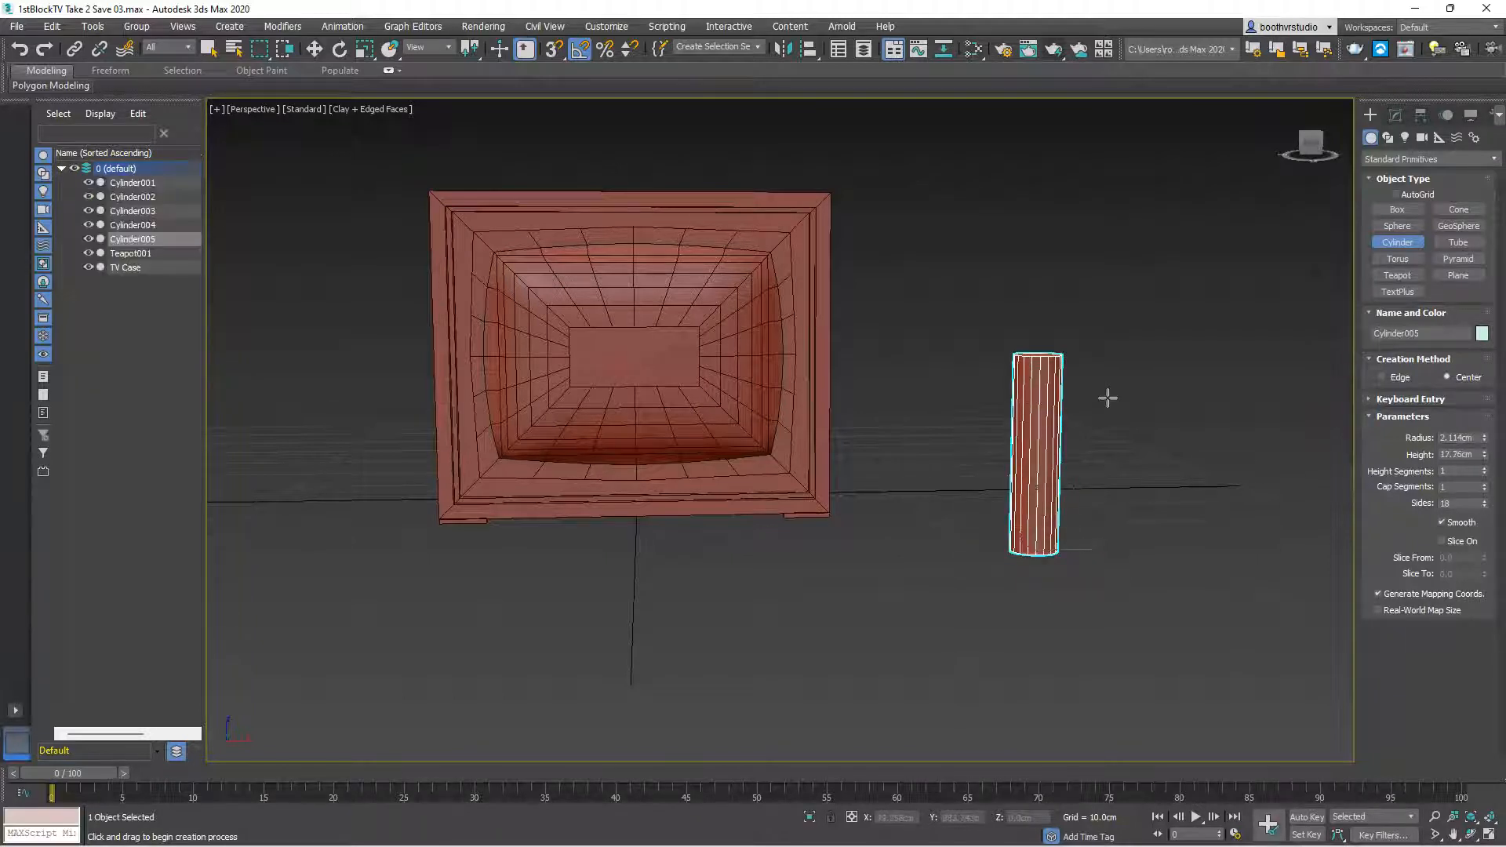
Thin the new cylinder to a radius of about 0.233 cm and give it 20 height segments
left_click(1395, 115)
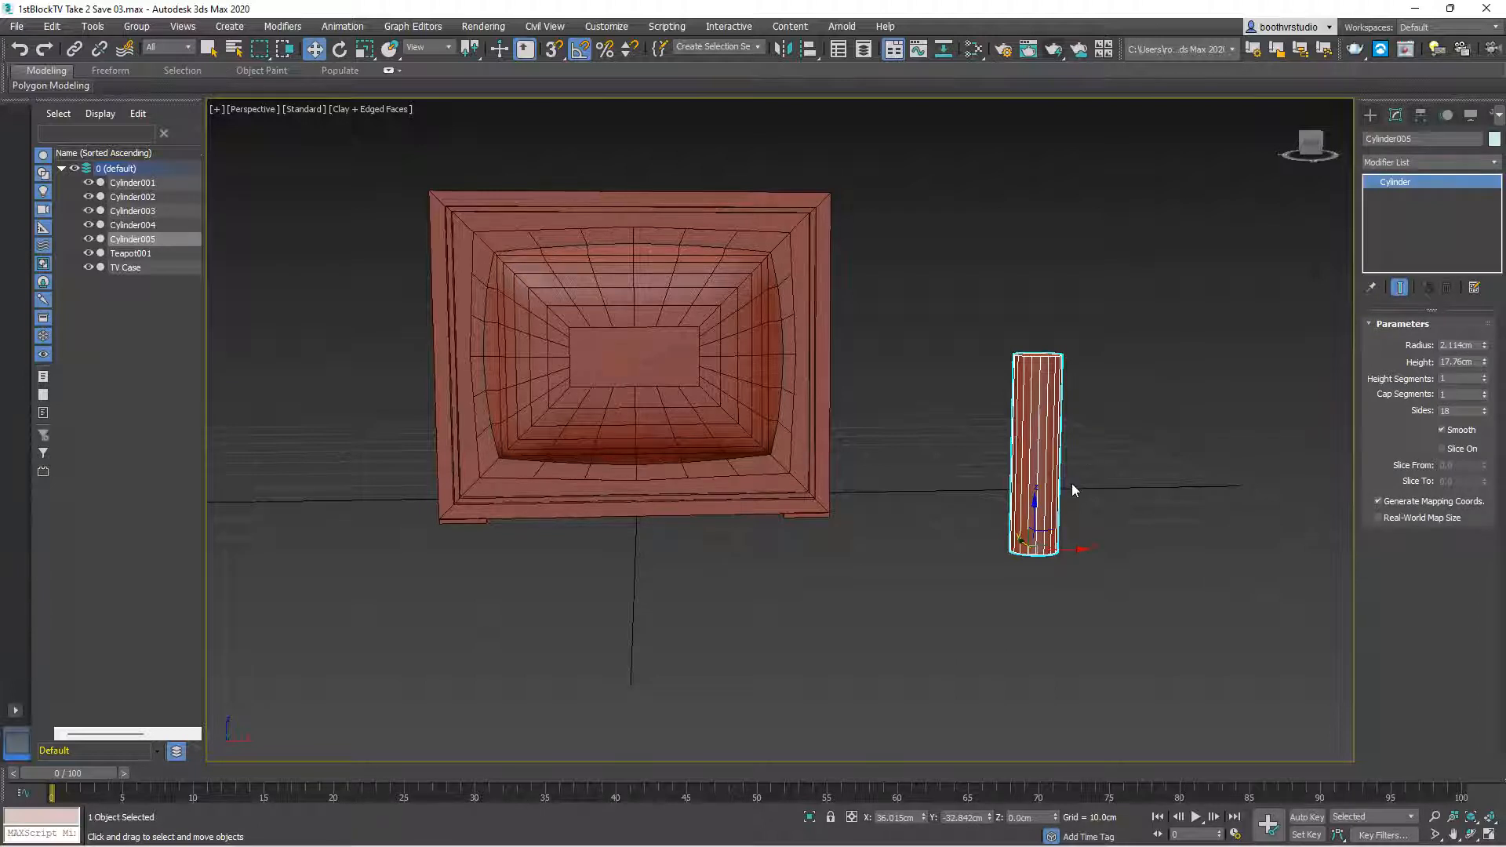
key("z")
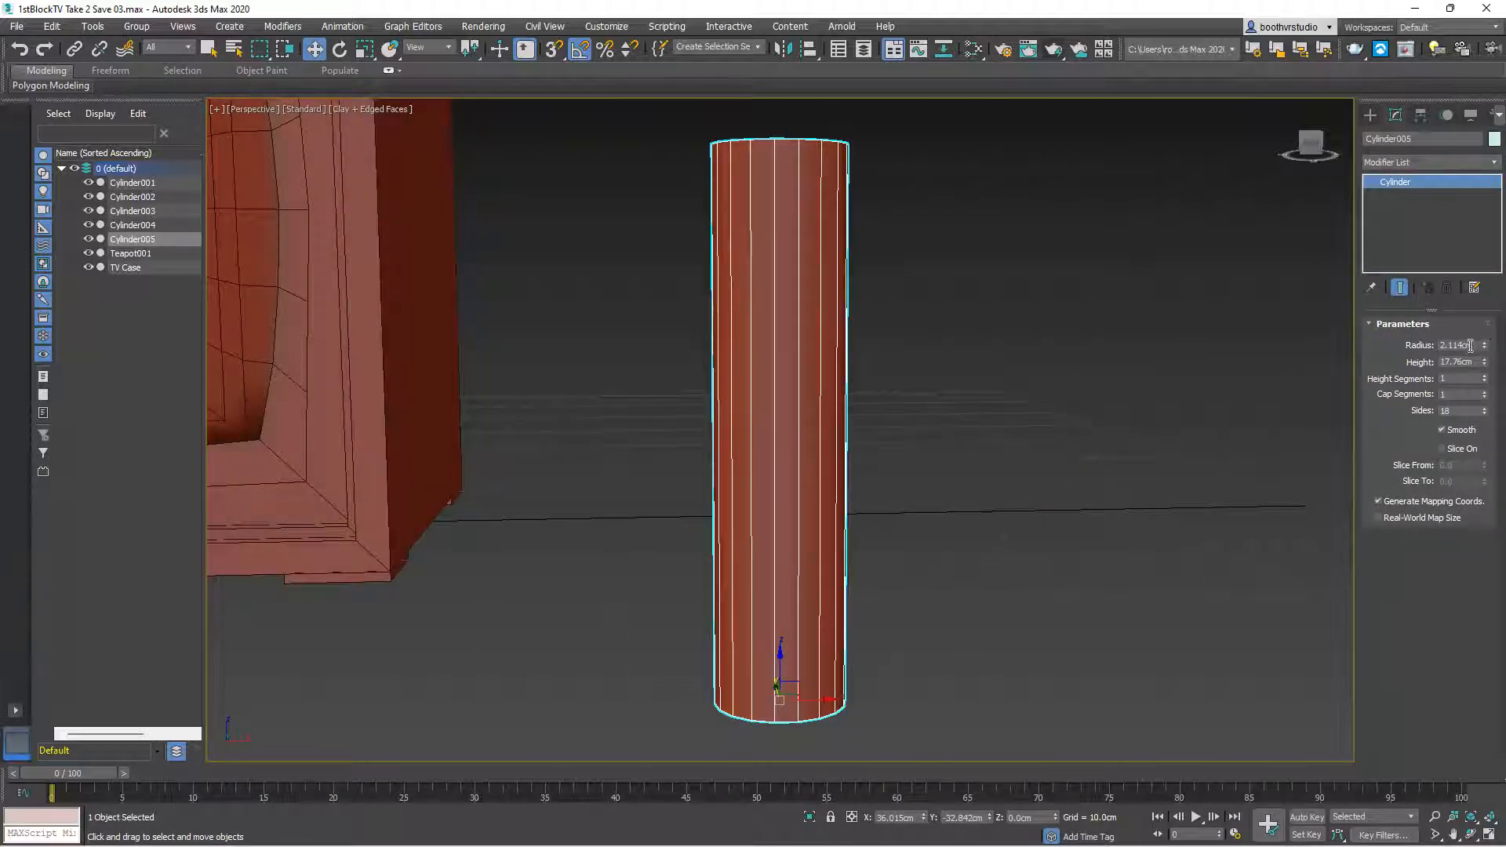
left_click_drag(1484, 350, 1498, 417)
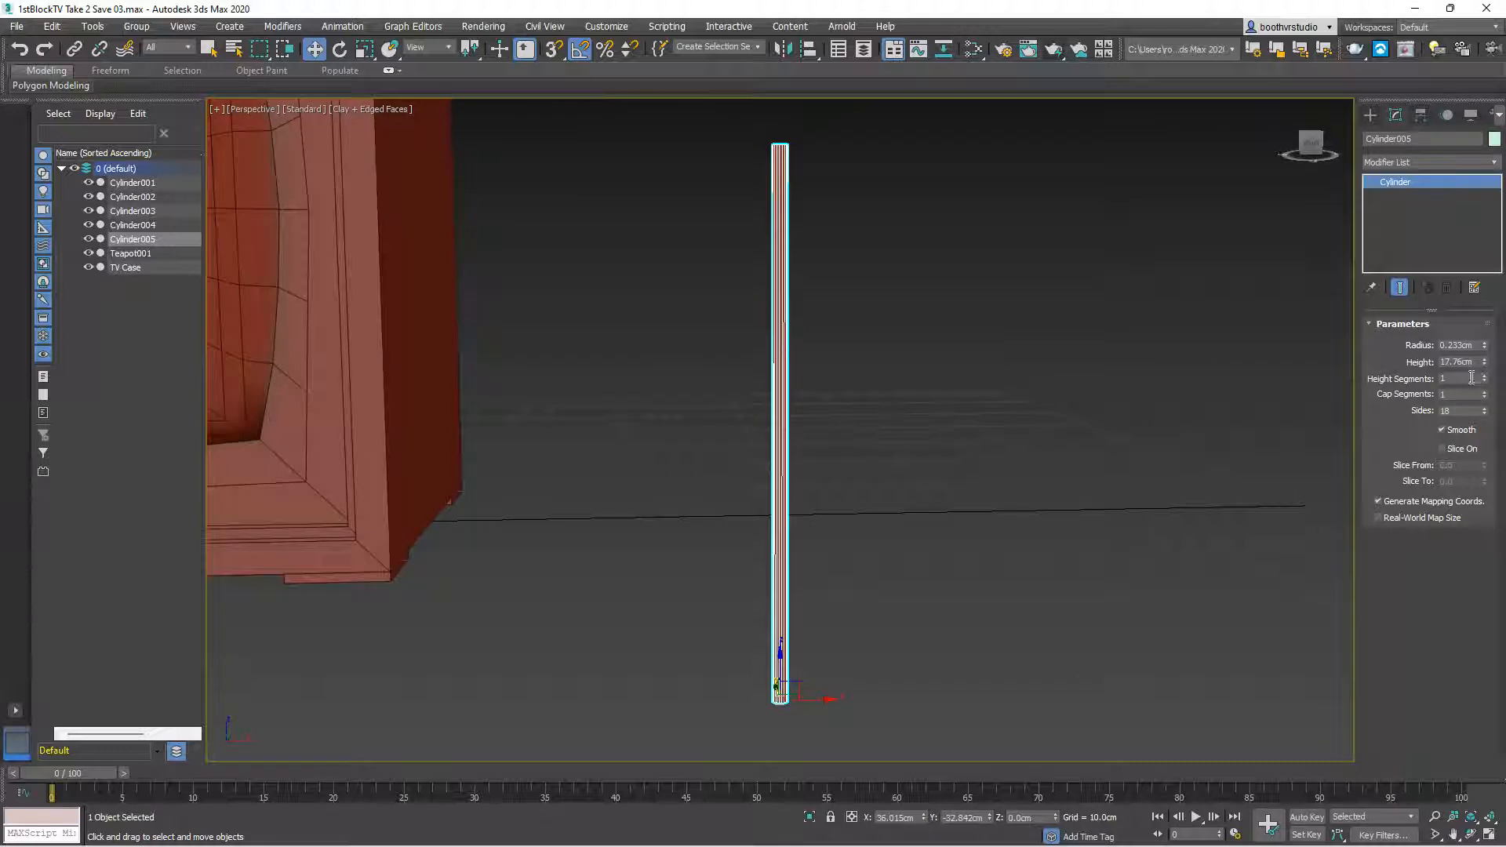
double_click(1443, 380)
middle_click_drag(1042, 437, 937, 471, "alt")
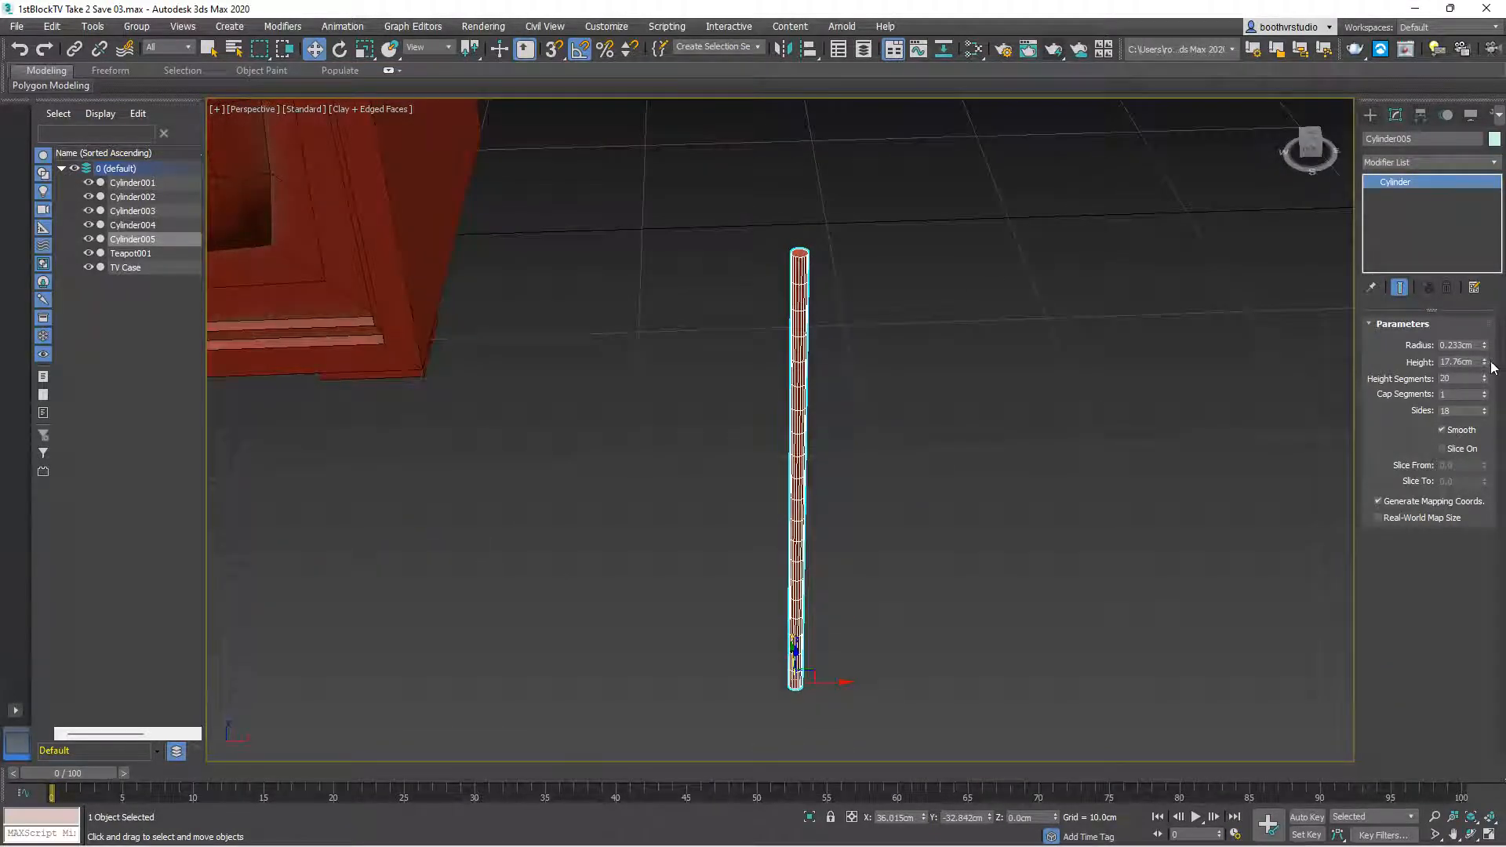
Set the thin cylinder's height to 6 cm and its radius to 0.25 cm
left_click_drag(1483, 364, 6, 439)
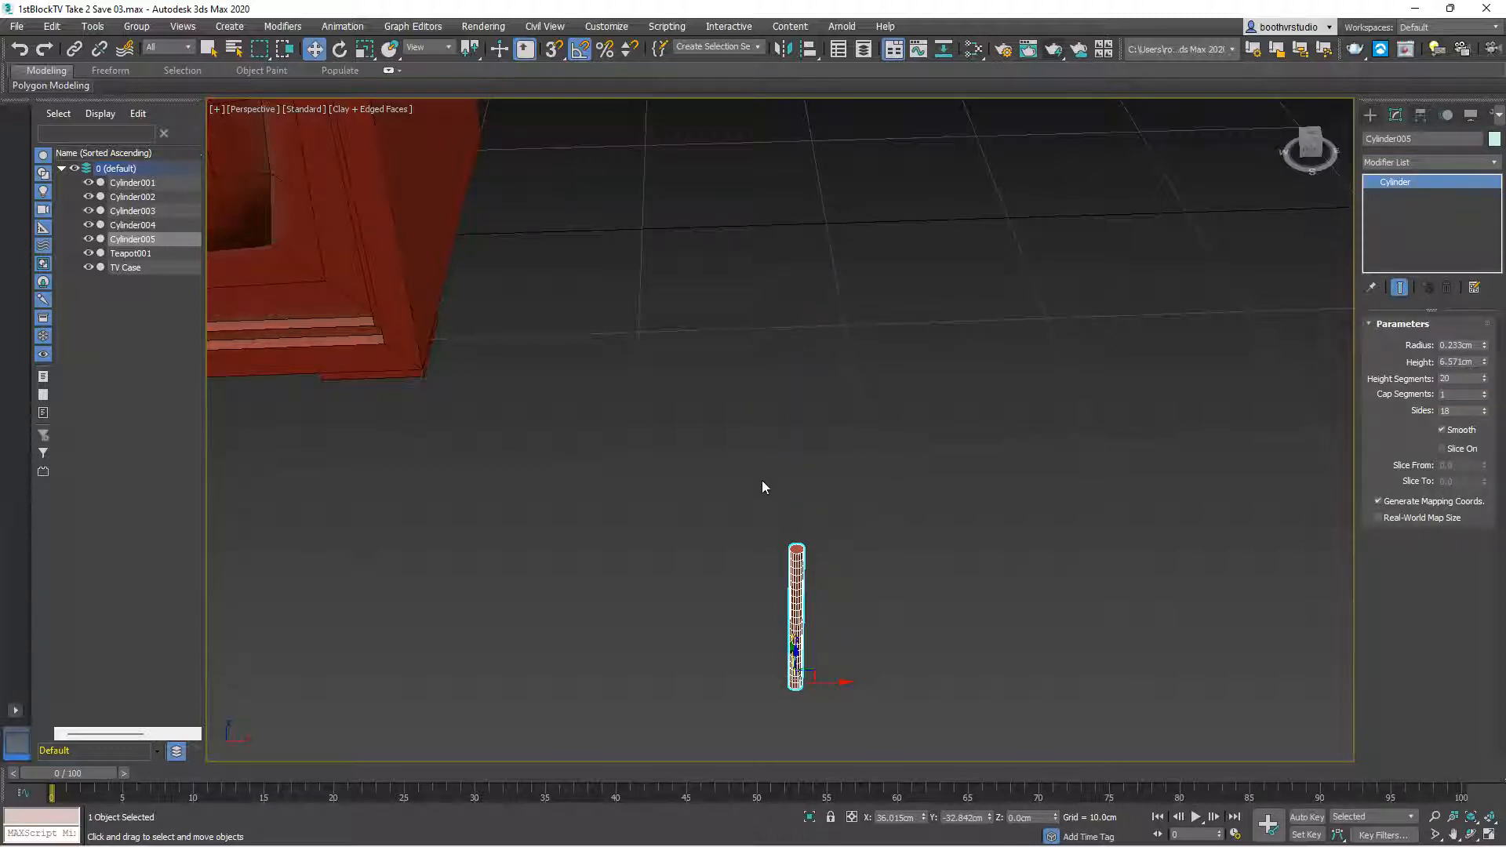
left_click(1442, 363)
left_click_drag(1441, 364, 1482, 366)
type("6")
key("Return")
left_click(1469, 345)
left_click_drag(1477, 342, 1386, 339)
type(".")
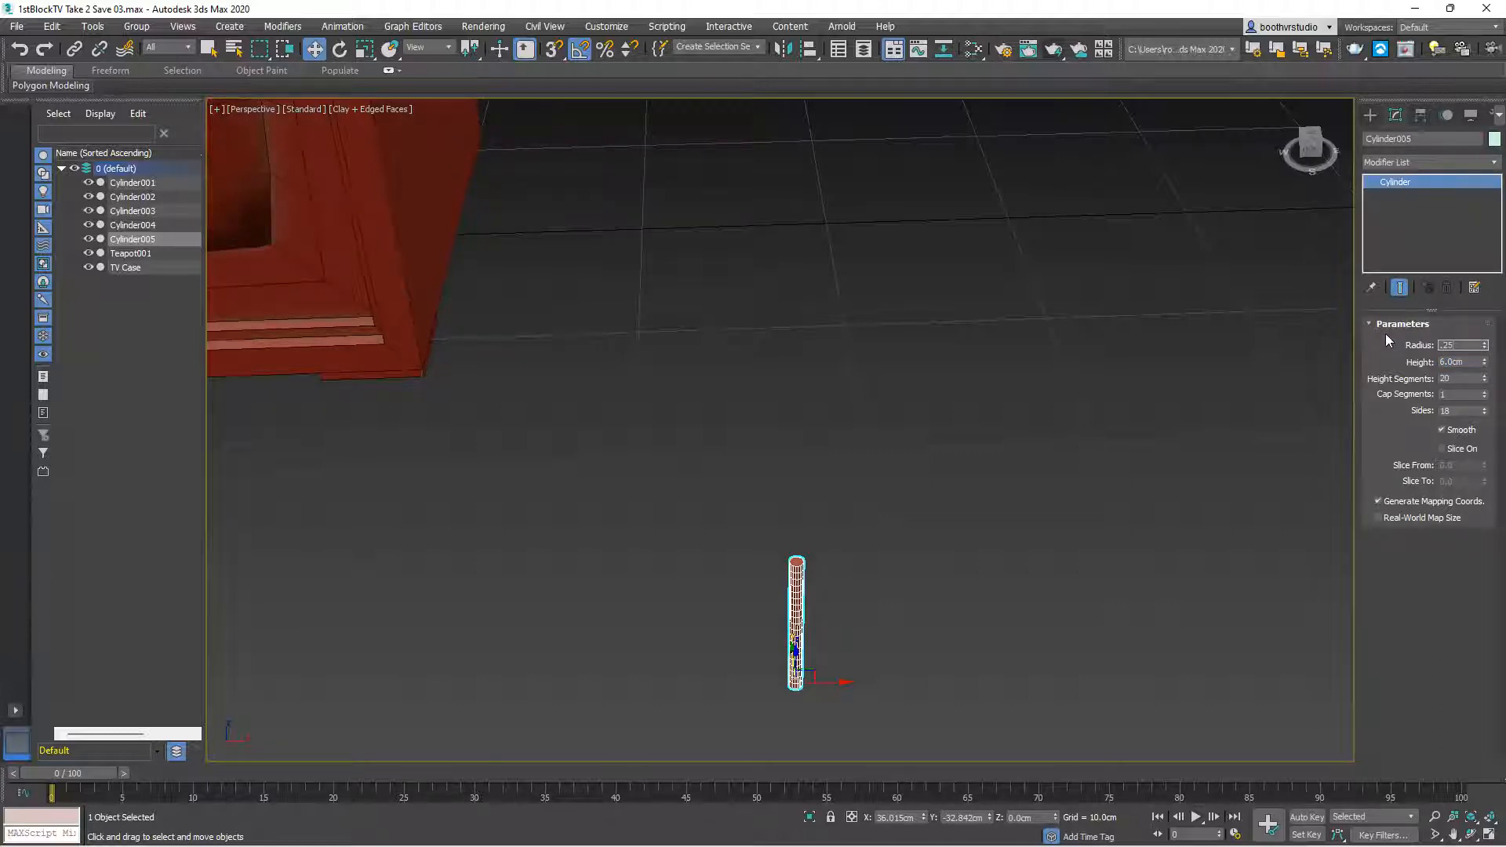
type("25")
key("Return")
Add a Bend modifier to the thin cylinder
scroll(869, 591, "up", 4)
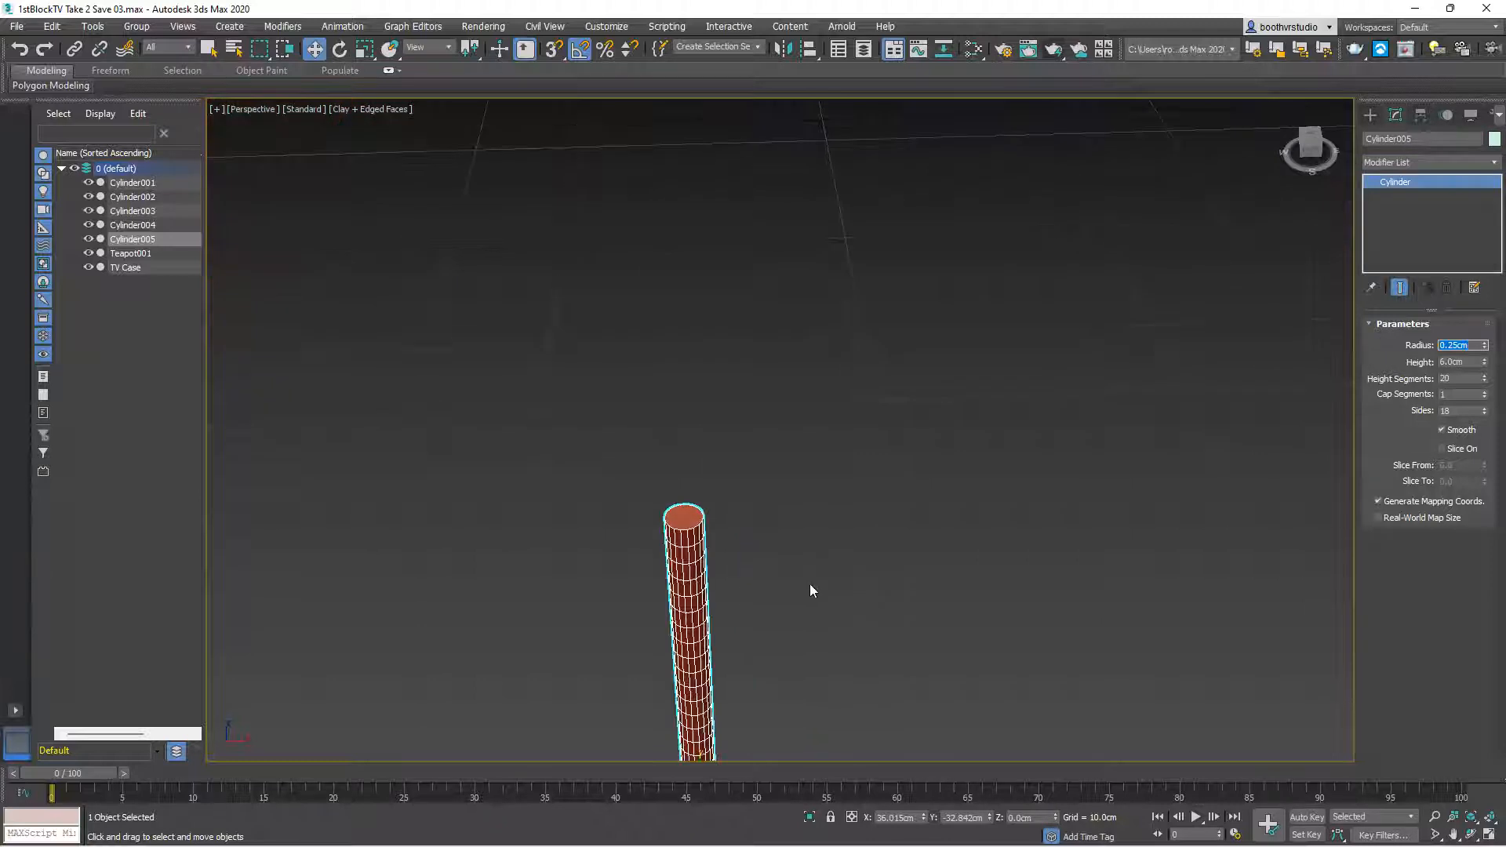
middle_click_drag(809, 583, 847, 392)
middle_click_drag(840, 444, 862, 422, "alt")
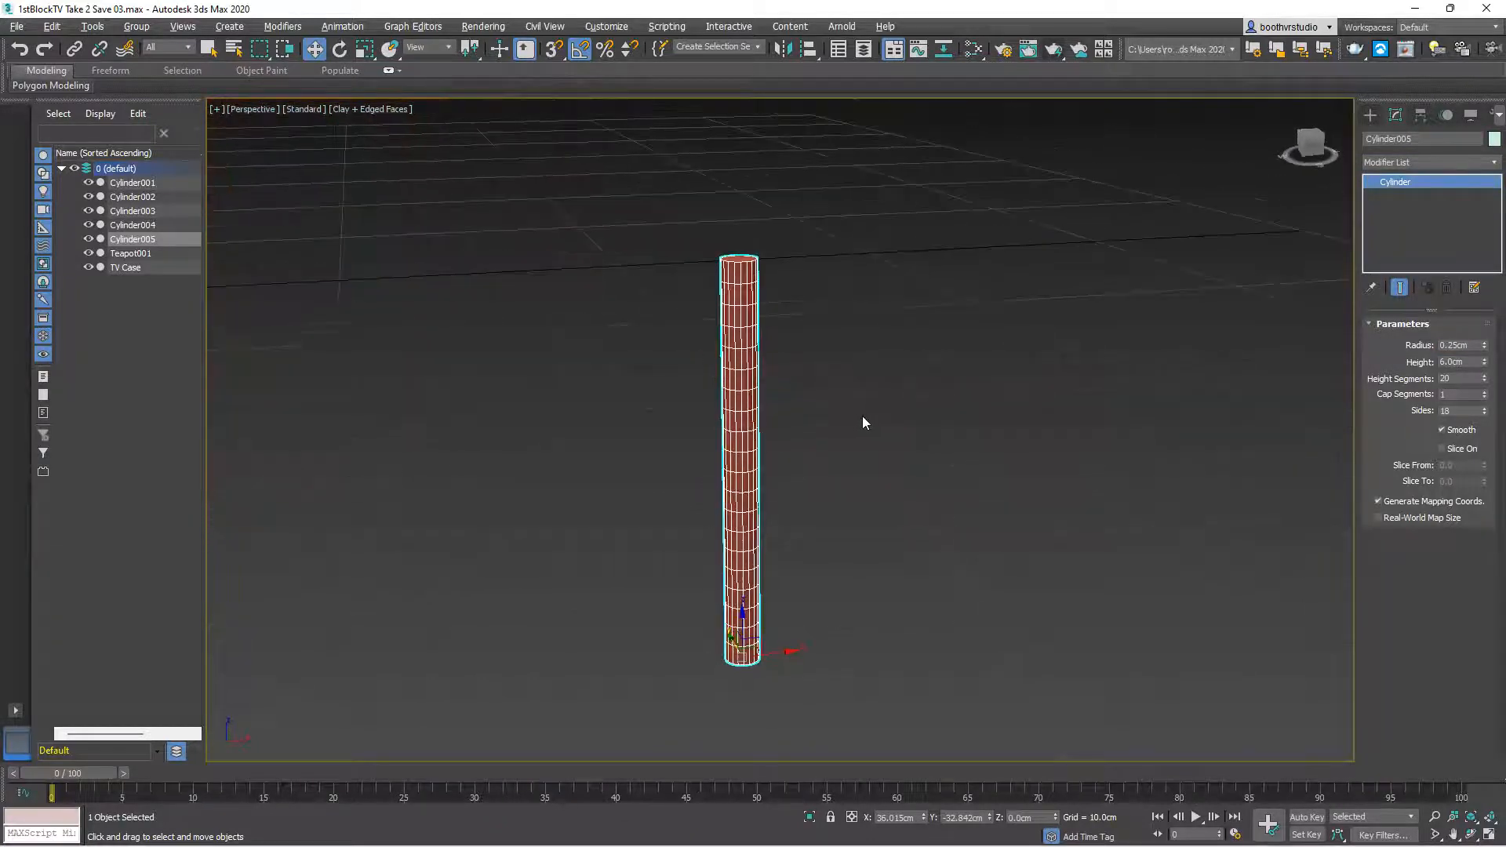
left_click(1395, 162)
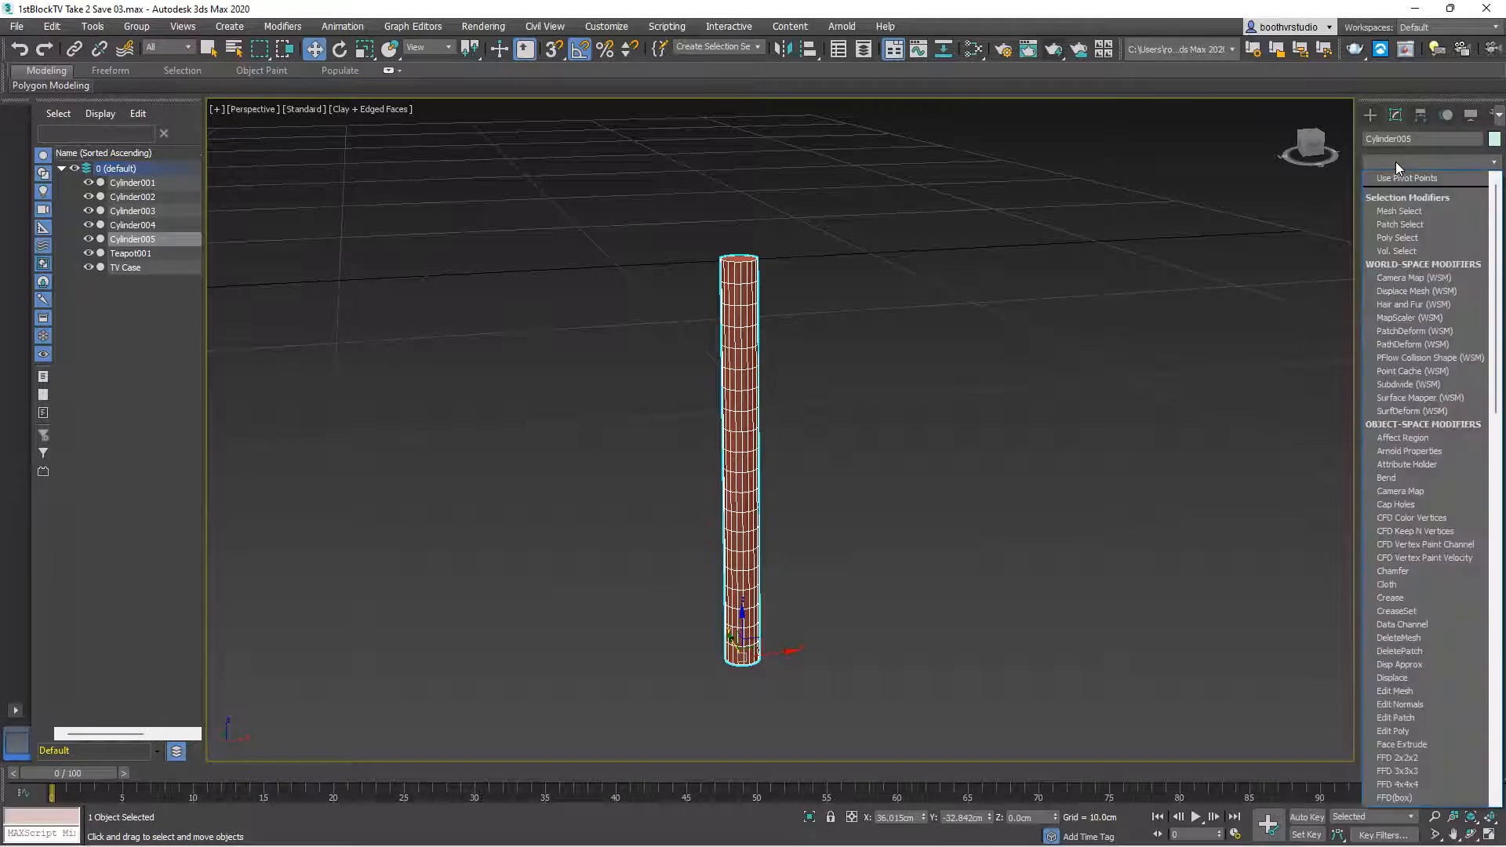
left_click(1409, 479)
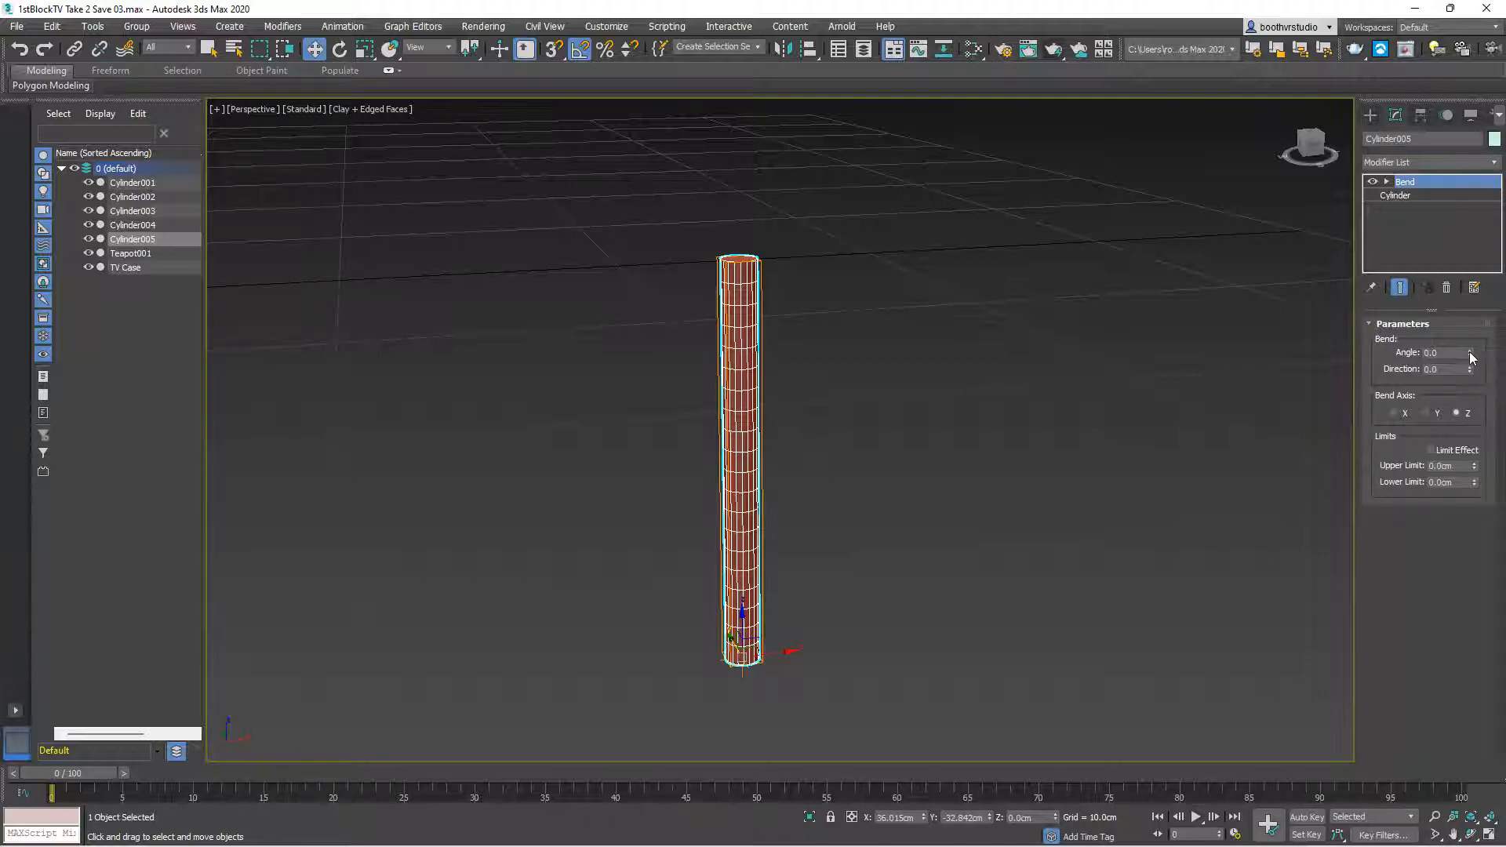
Try bending the cylinder along its Z axis to an angle of about 179 degrees
left_click_drag(1471, 358, 1380, 71)
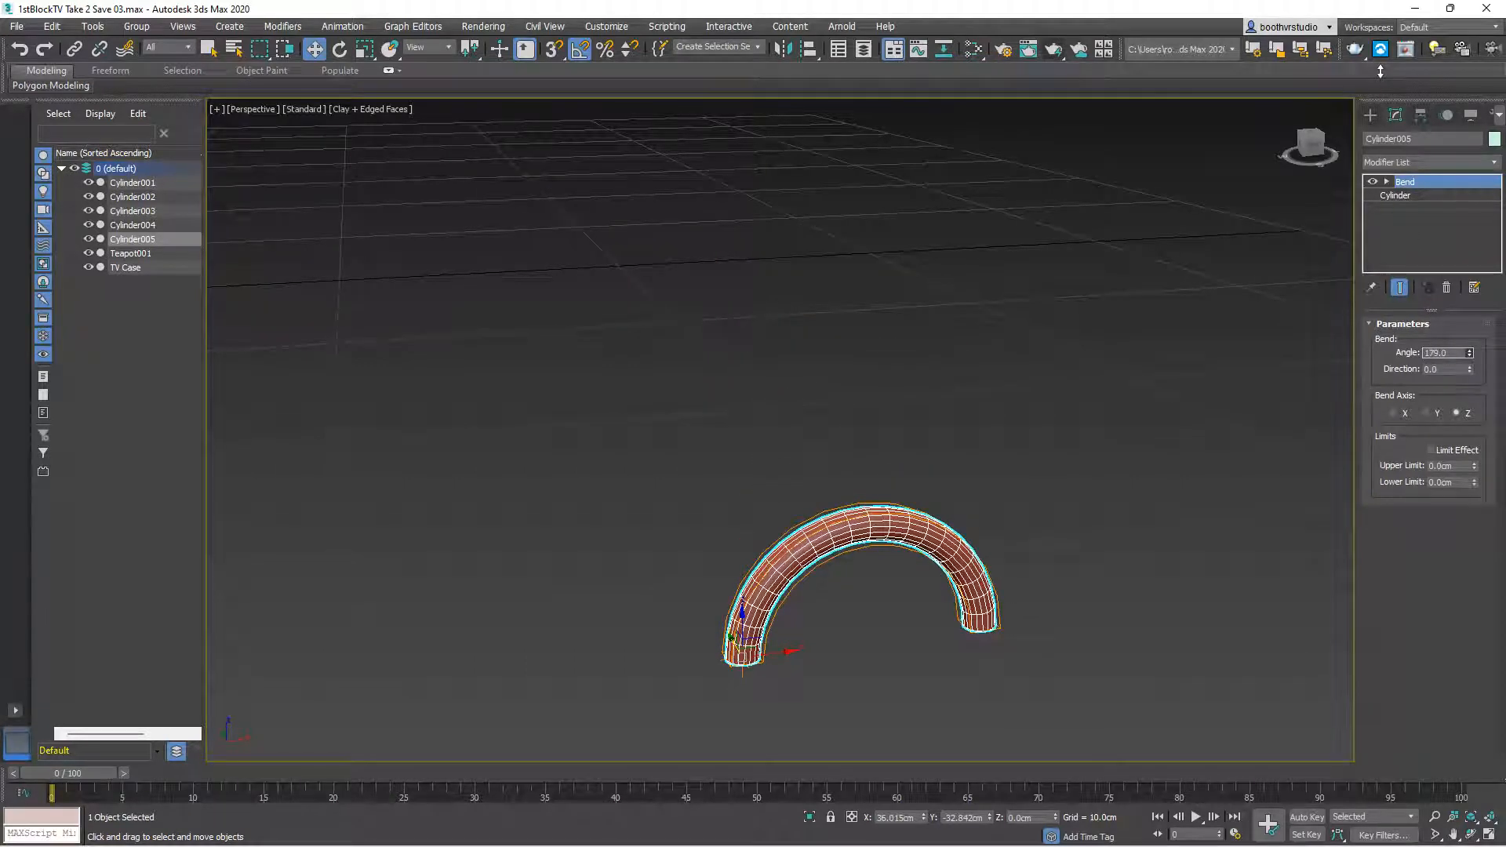
right_click(1381, 70)
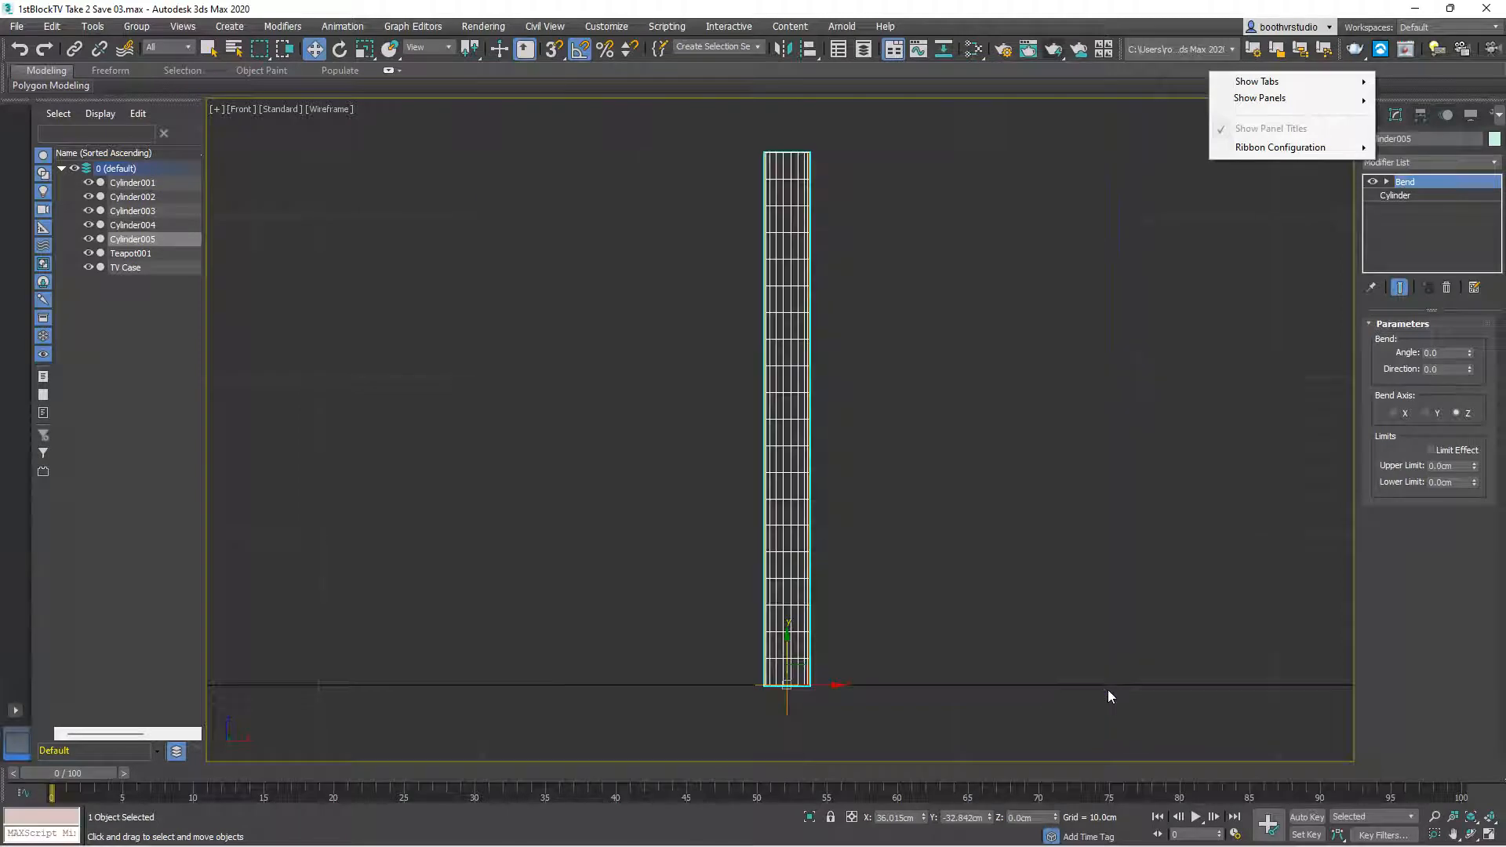
left_click(1472, 358)
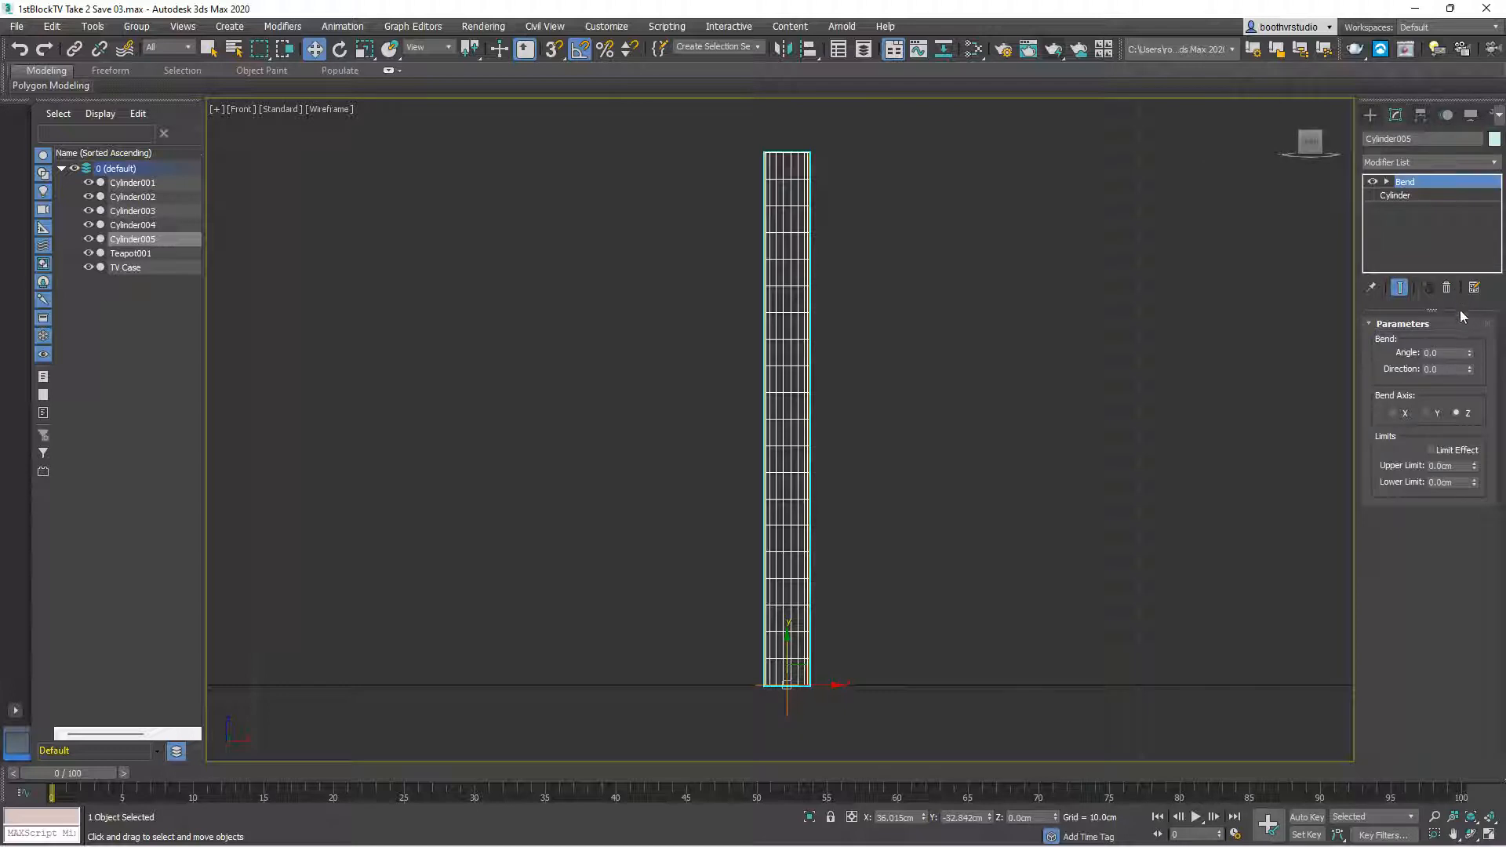
Bend the thin cylinder along its Z axis with an angle of 175 degrees
left_click_drag(1470, 353, 1461, 315)
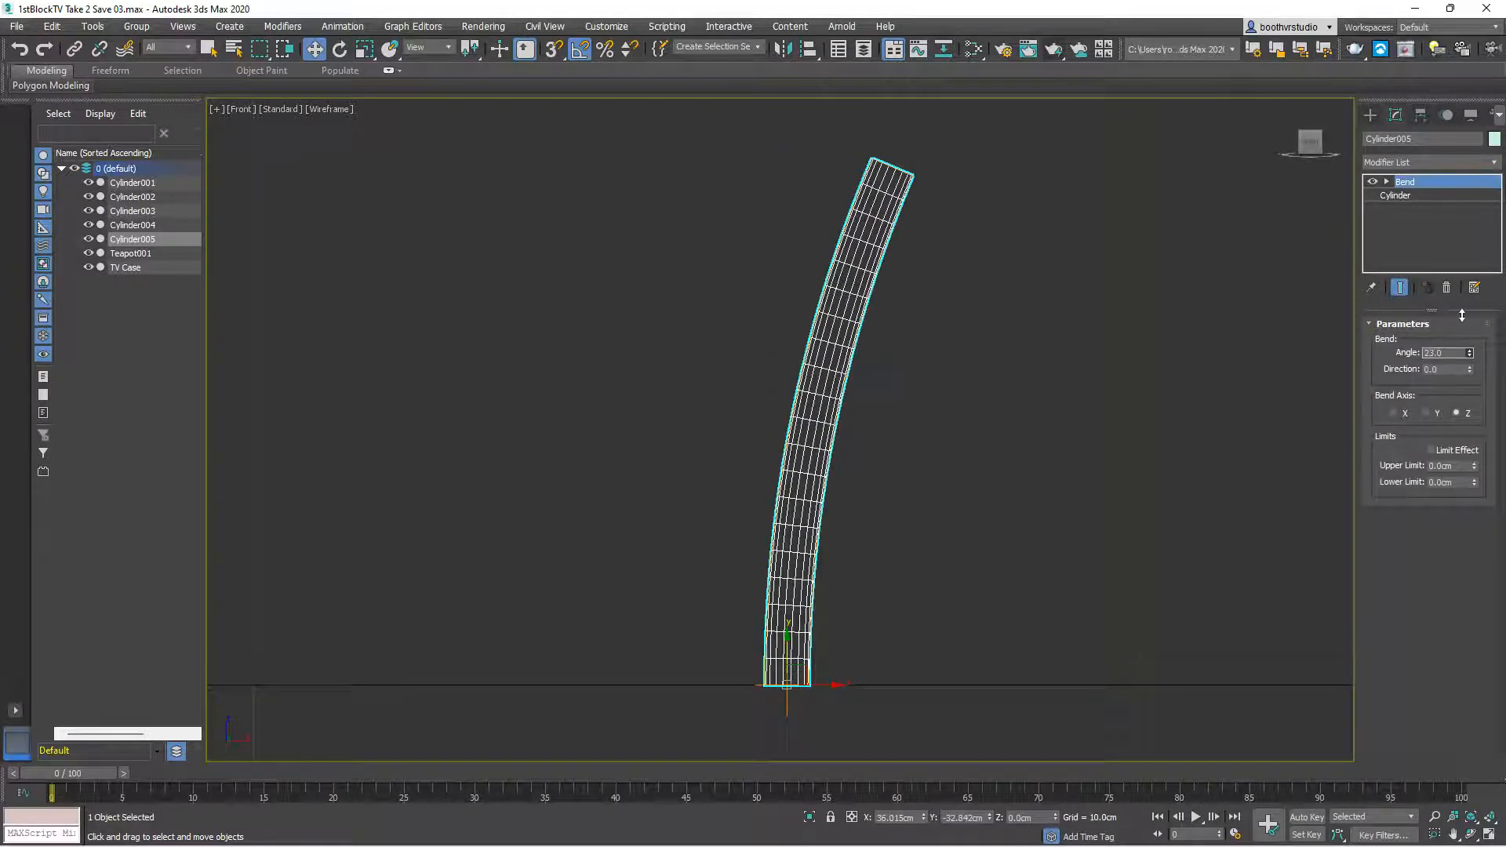
right_click(1461, 315)
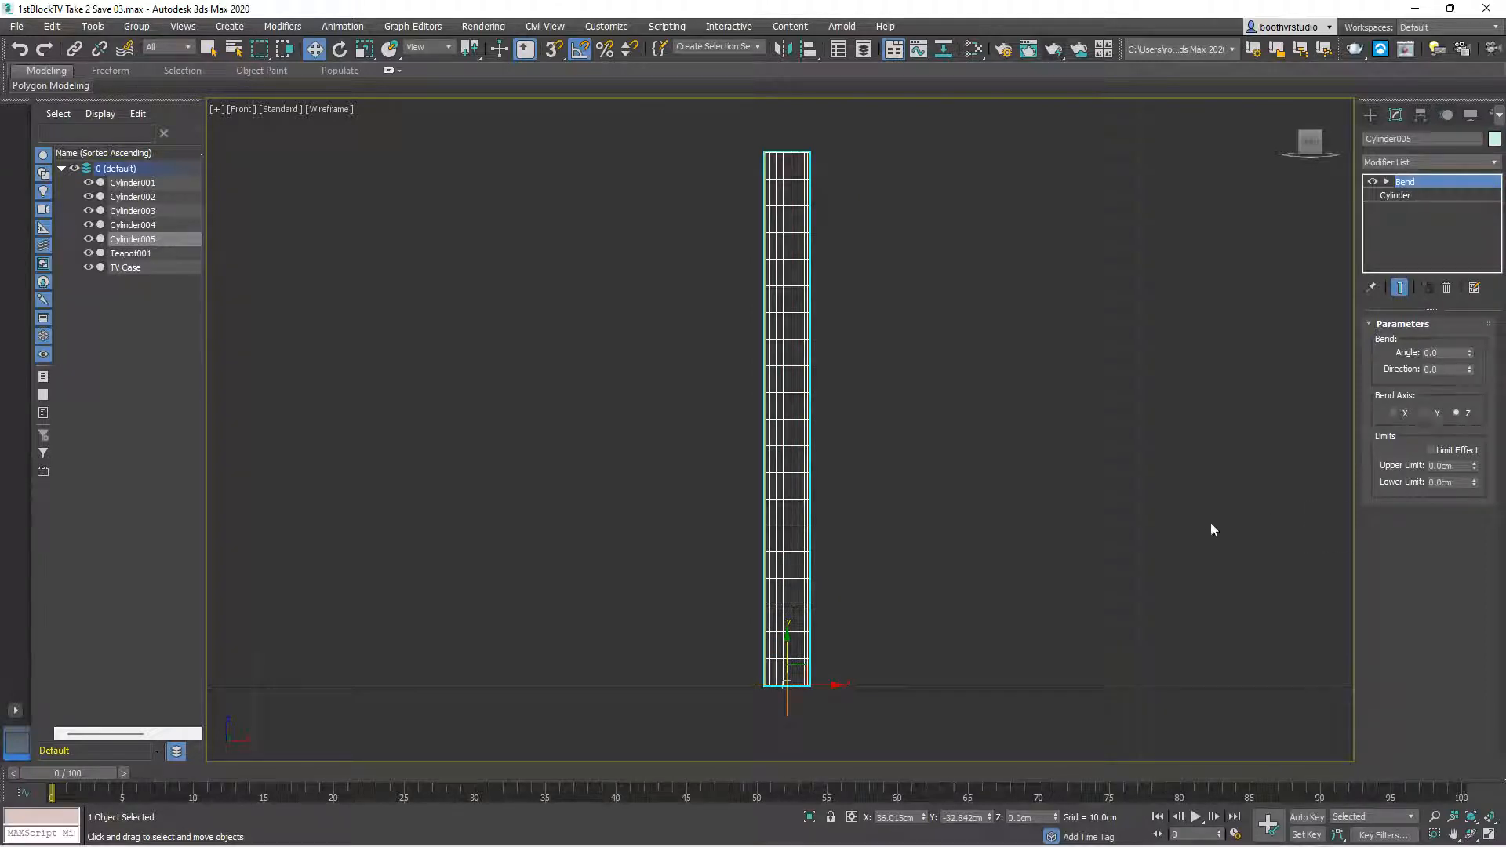
middle_click_drag(1210, 528, 1035, 495)
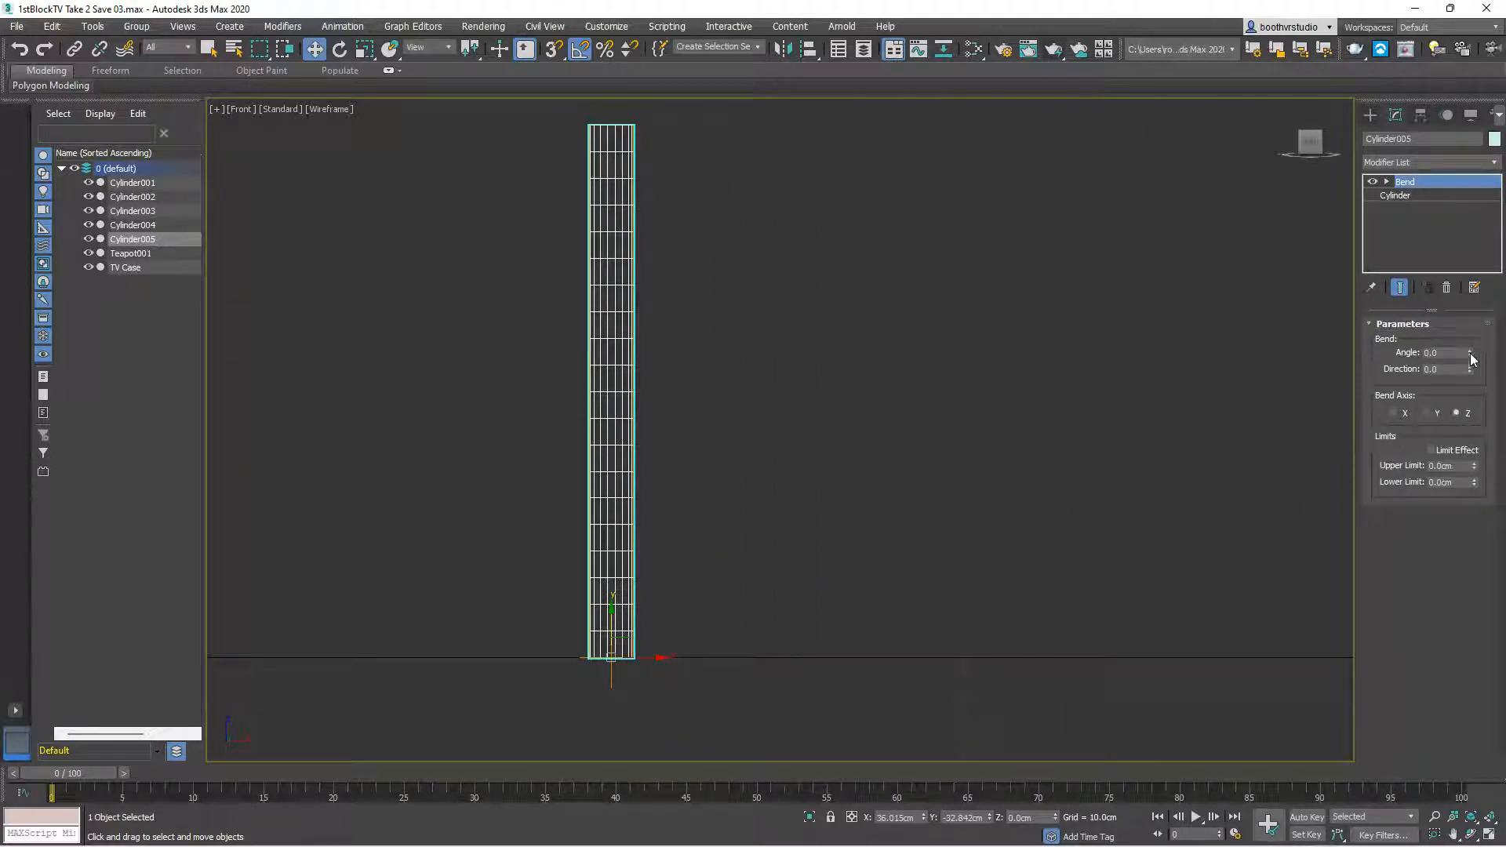
left_click_drag(1469, 353, 1432, 73)
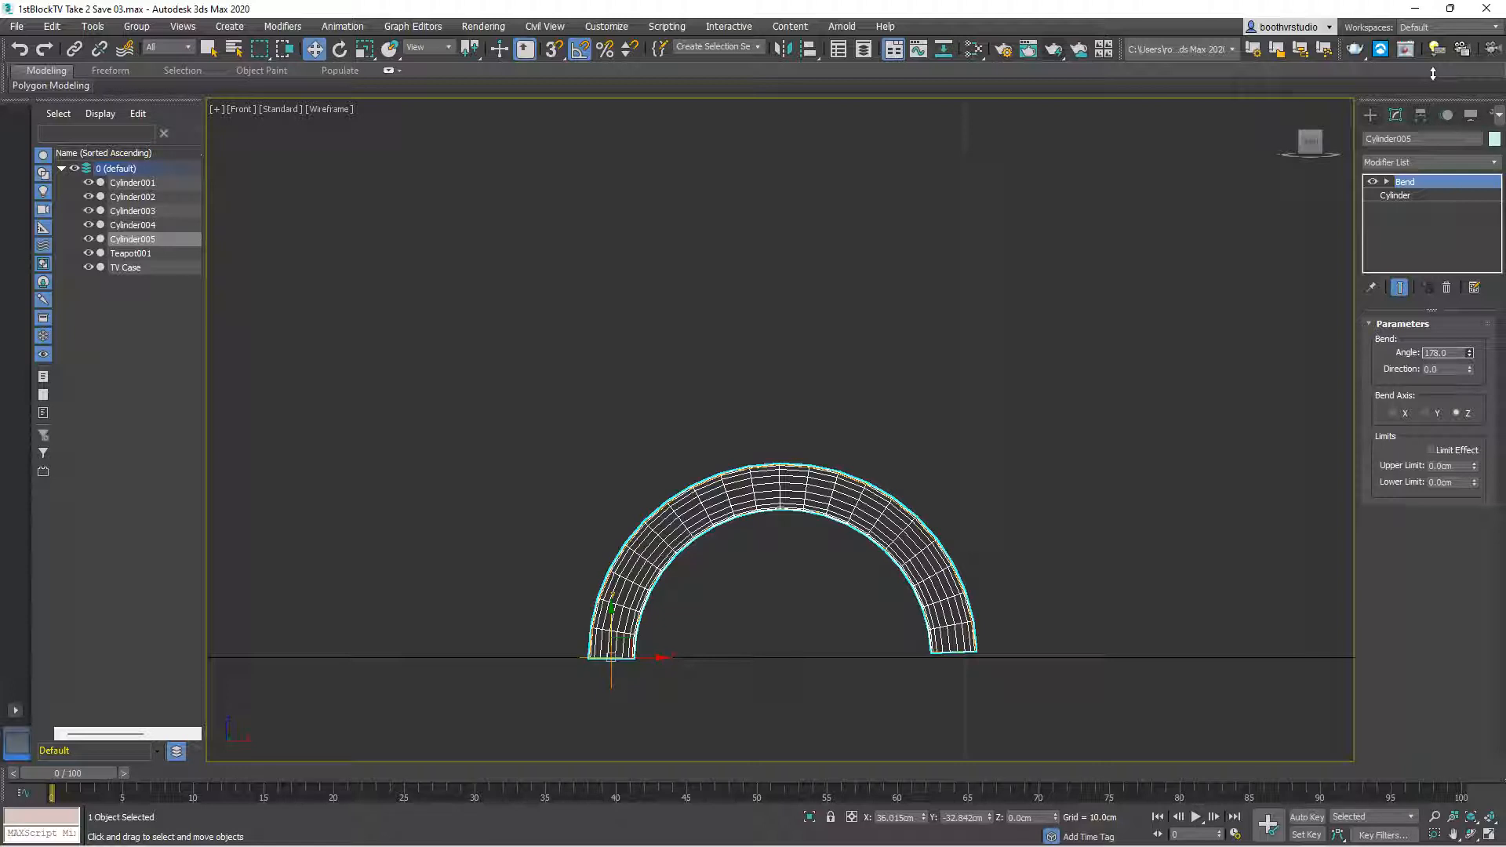
left_click_drag(1433, 73, 1435, 77)
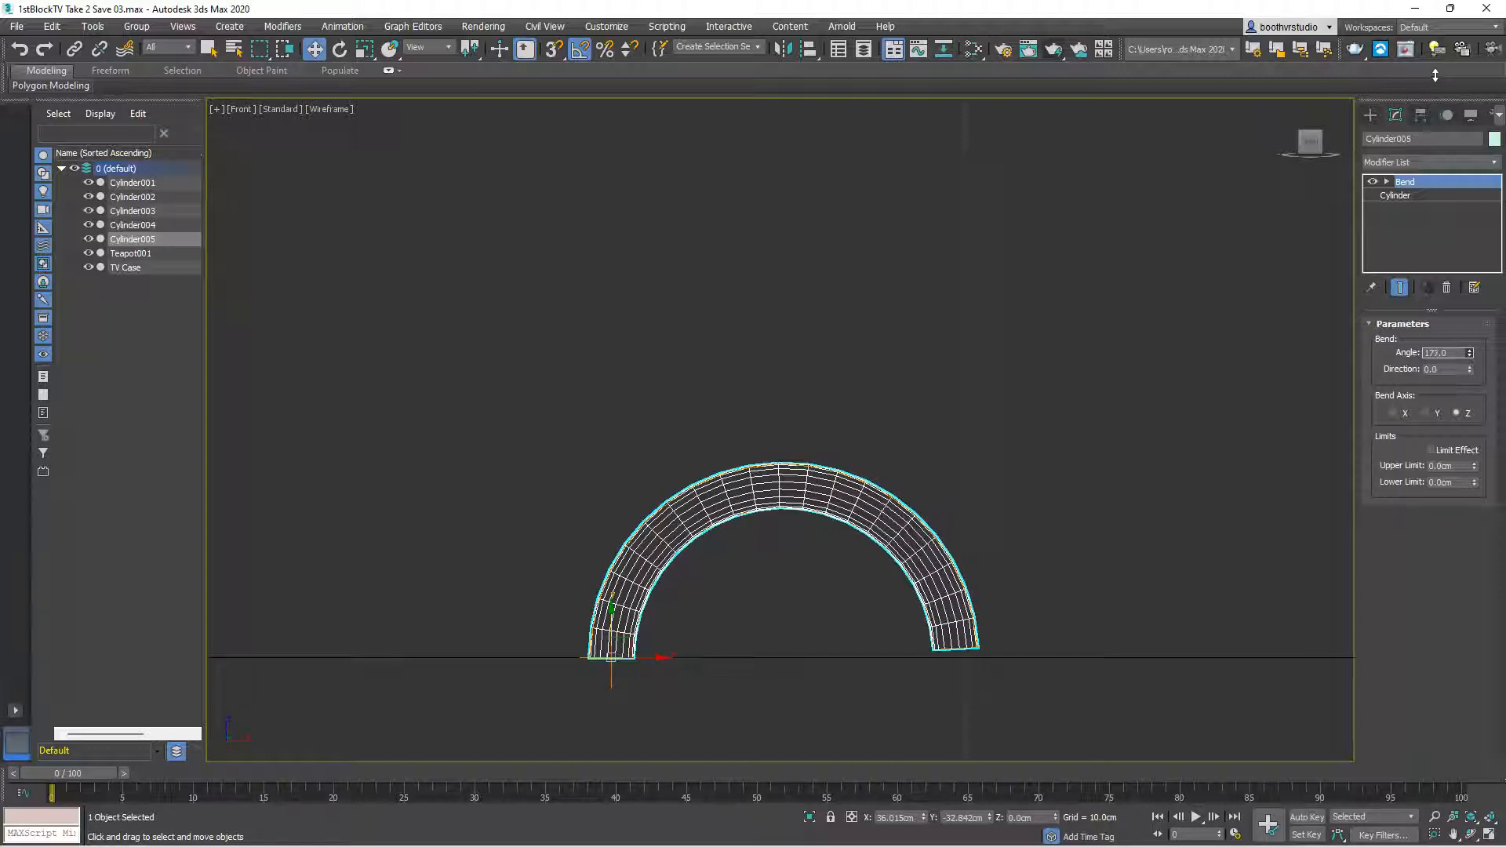
double_click(1448, 352)
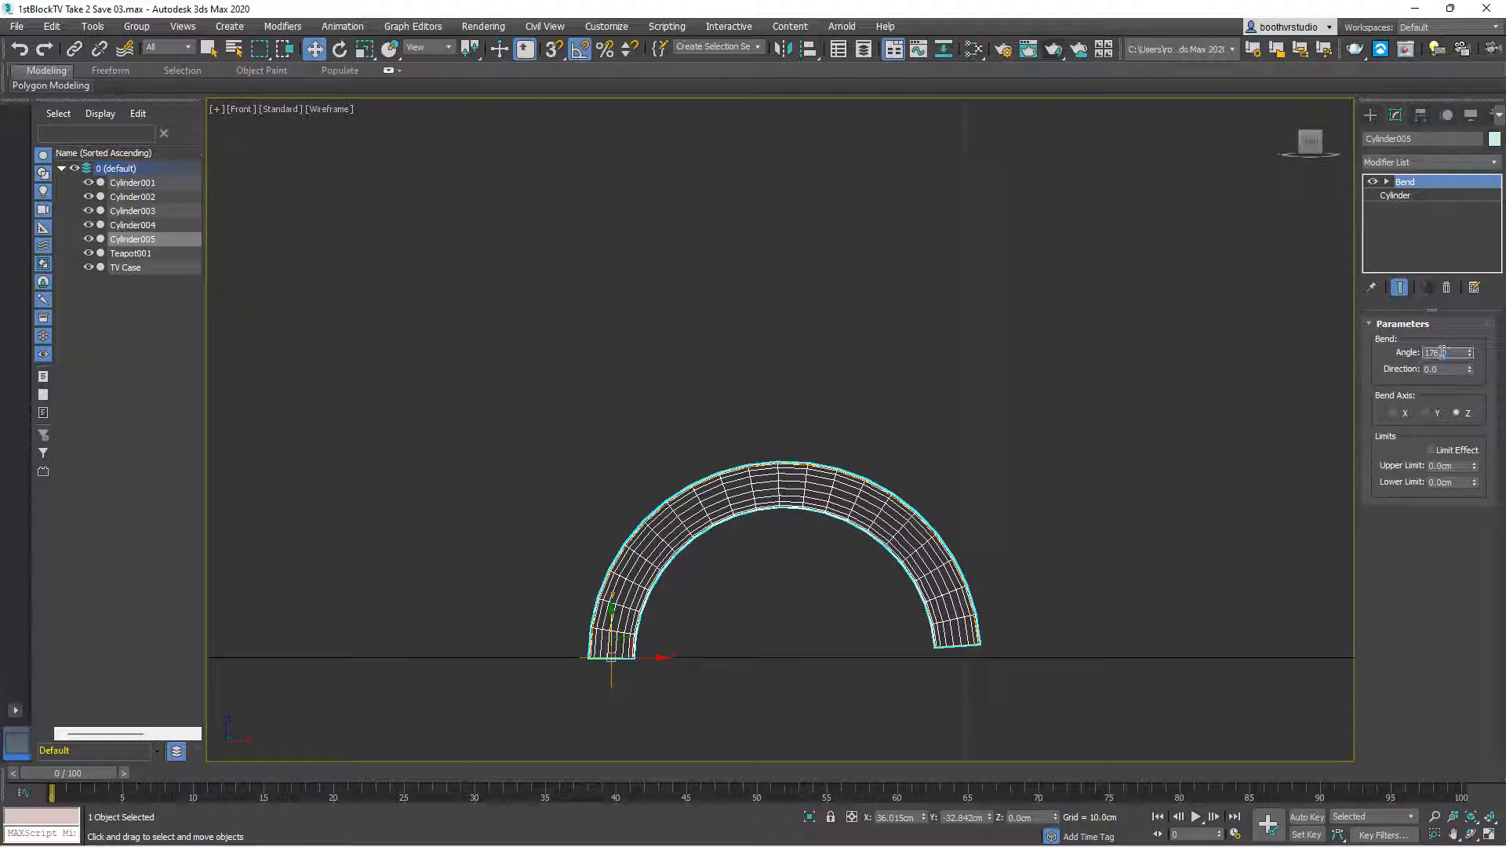
type("175")
key("Return")
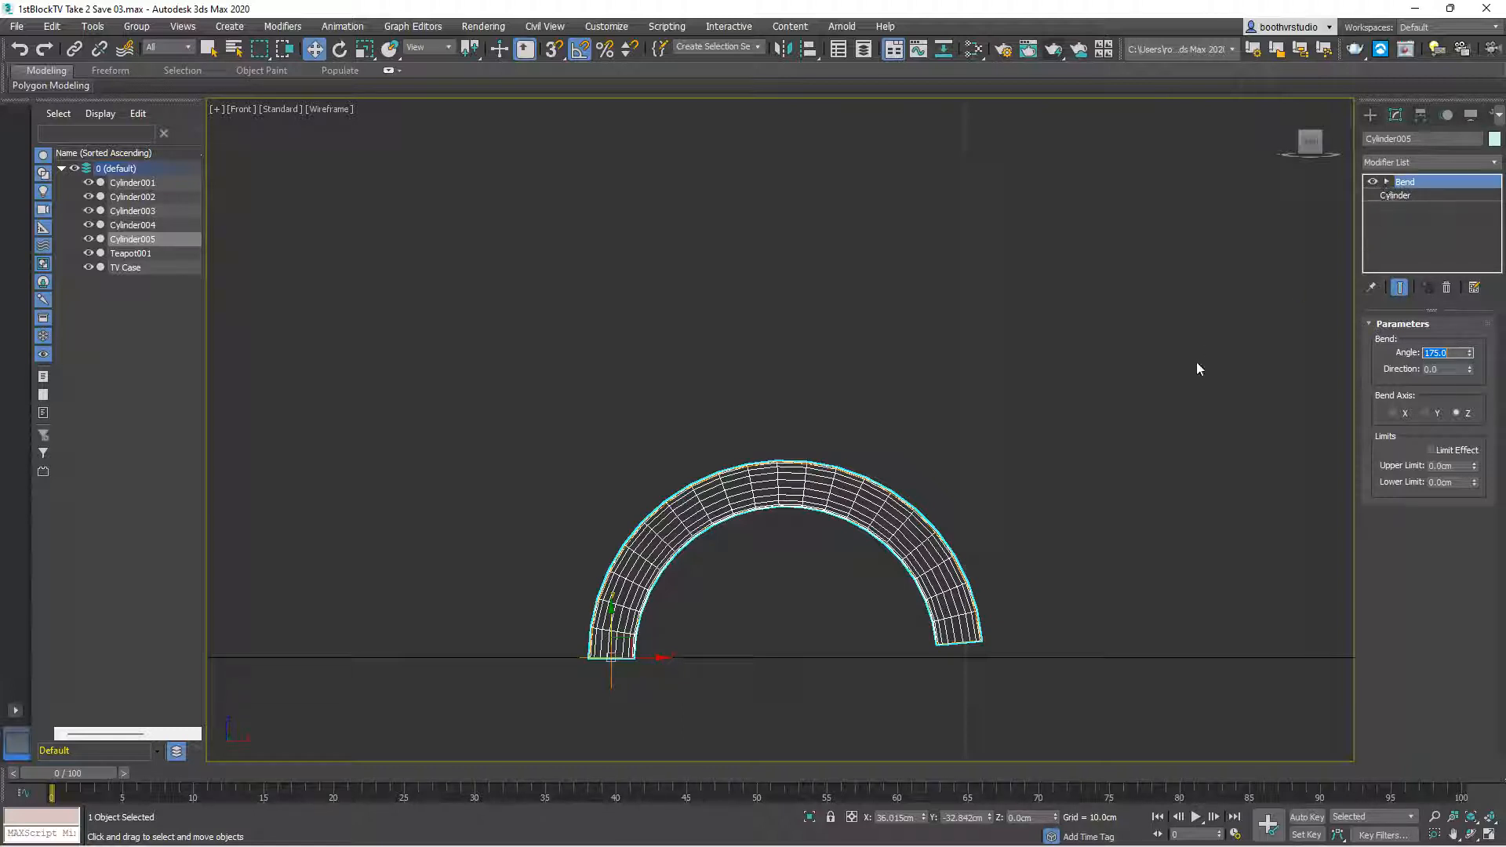
Rotate the bent cylinder about 2.4 degrees in the front view, with angle snap off, so both open ends sit level
scroll(1102, 506, "down", 3)
middle_click_drag(1082, 528, 927, 342)
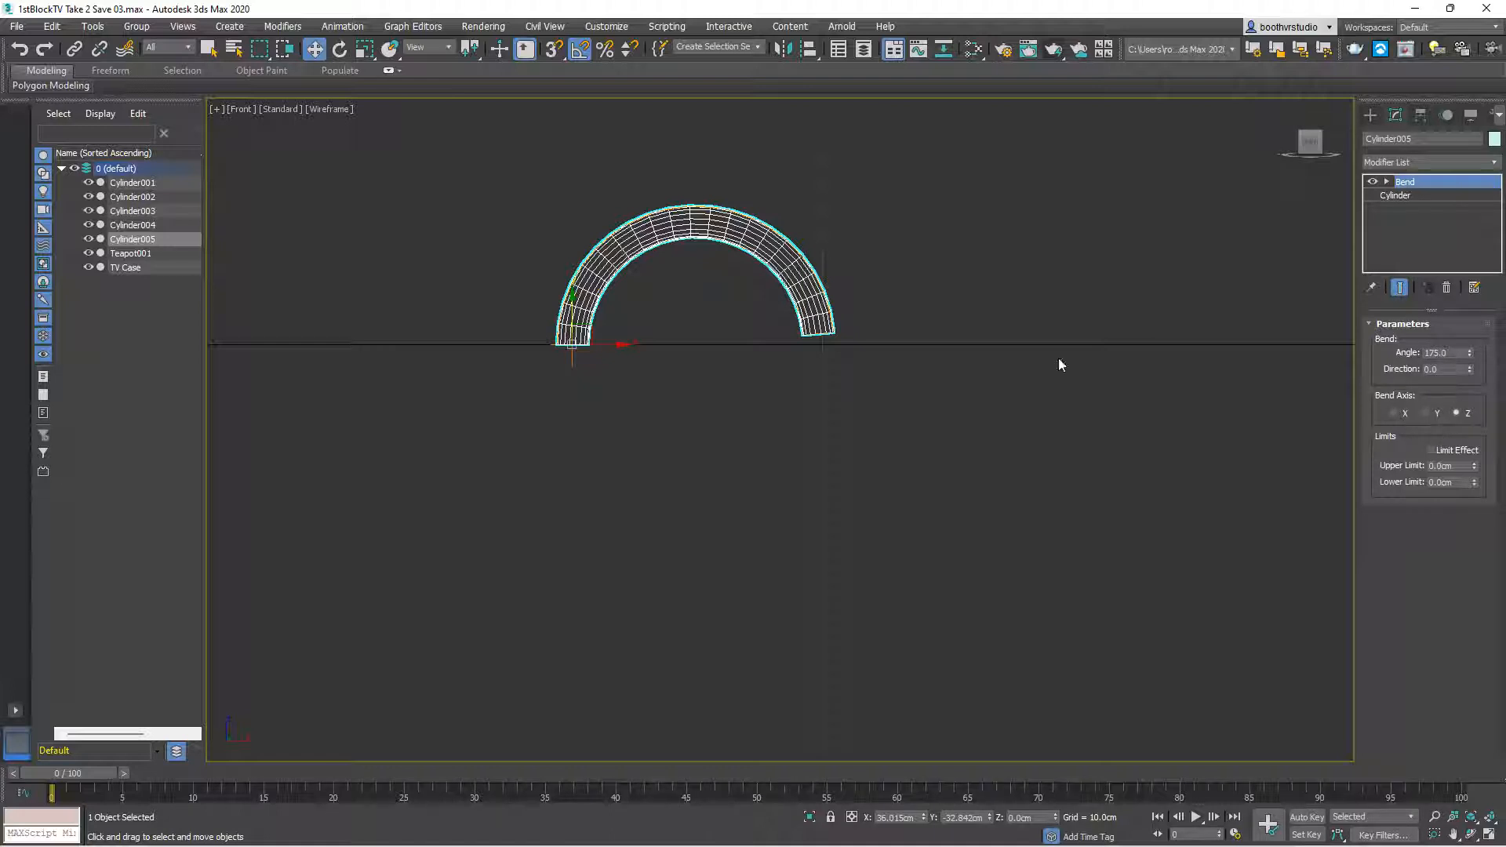
left_click(342, 50)
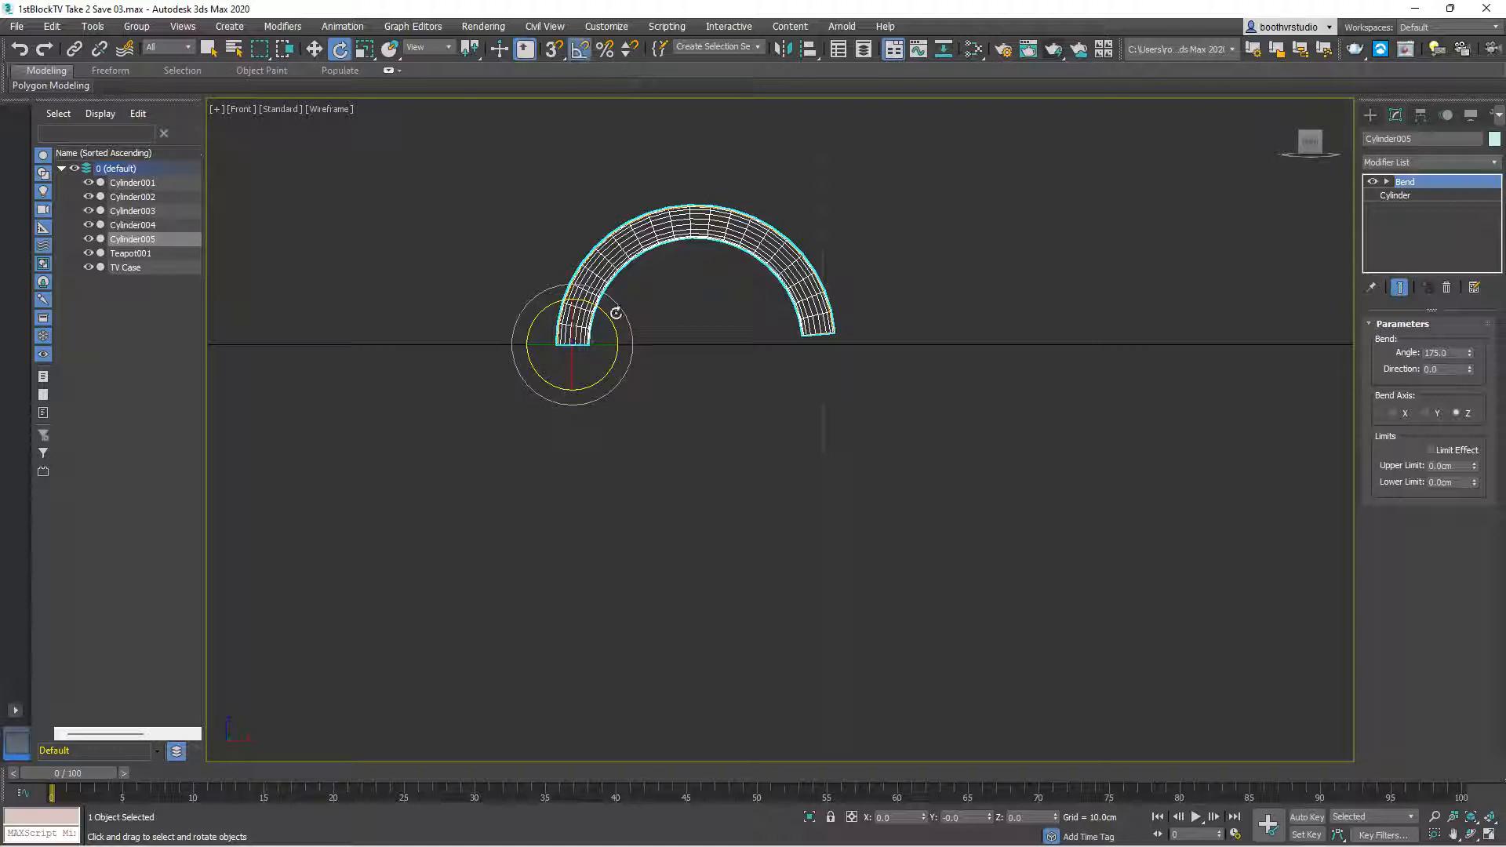
left_click_drag(617, 313, 609, 321)
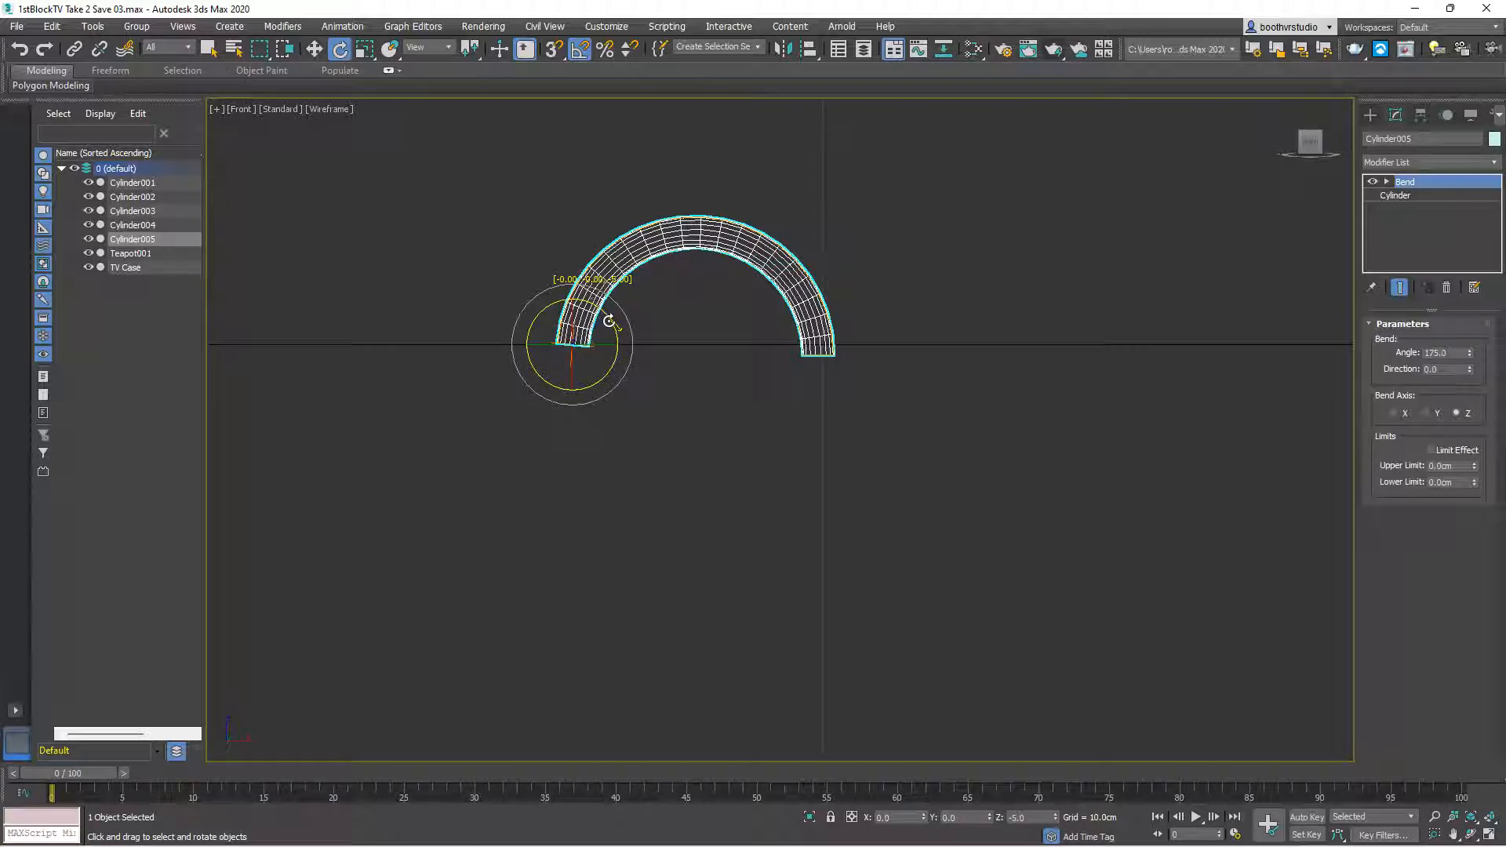
left_click_drag(609, 320, 611, 320)
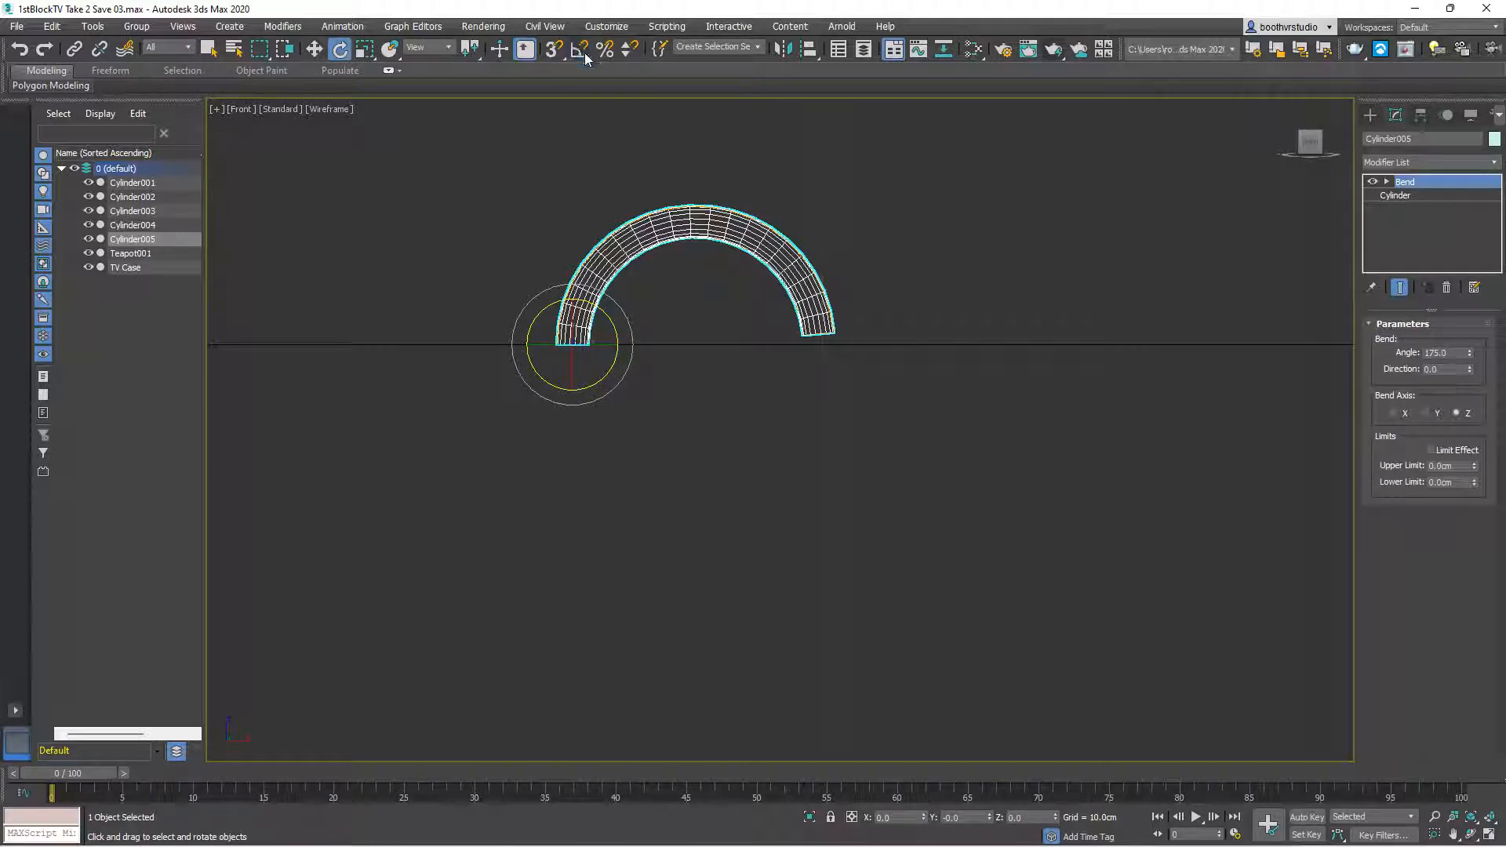
left_click_drag(612, 322, 617, 323)
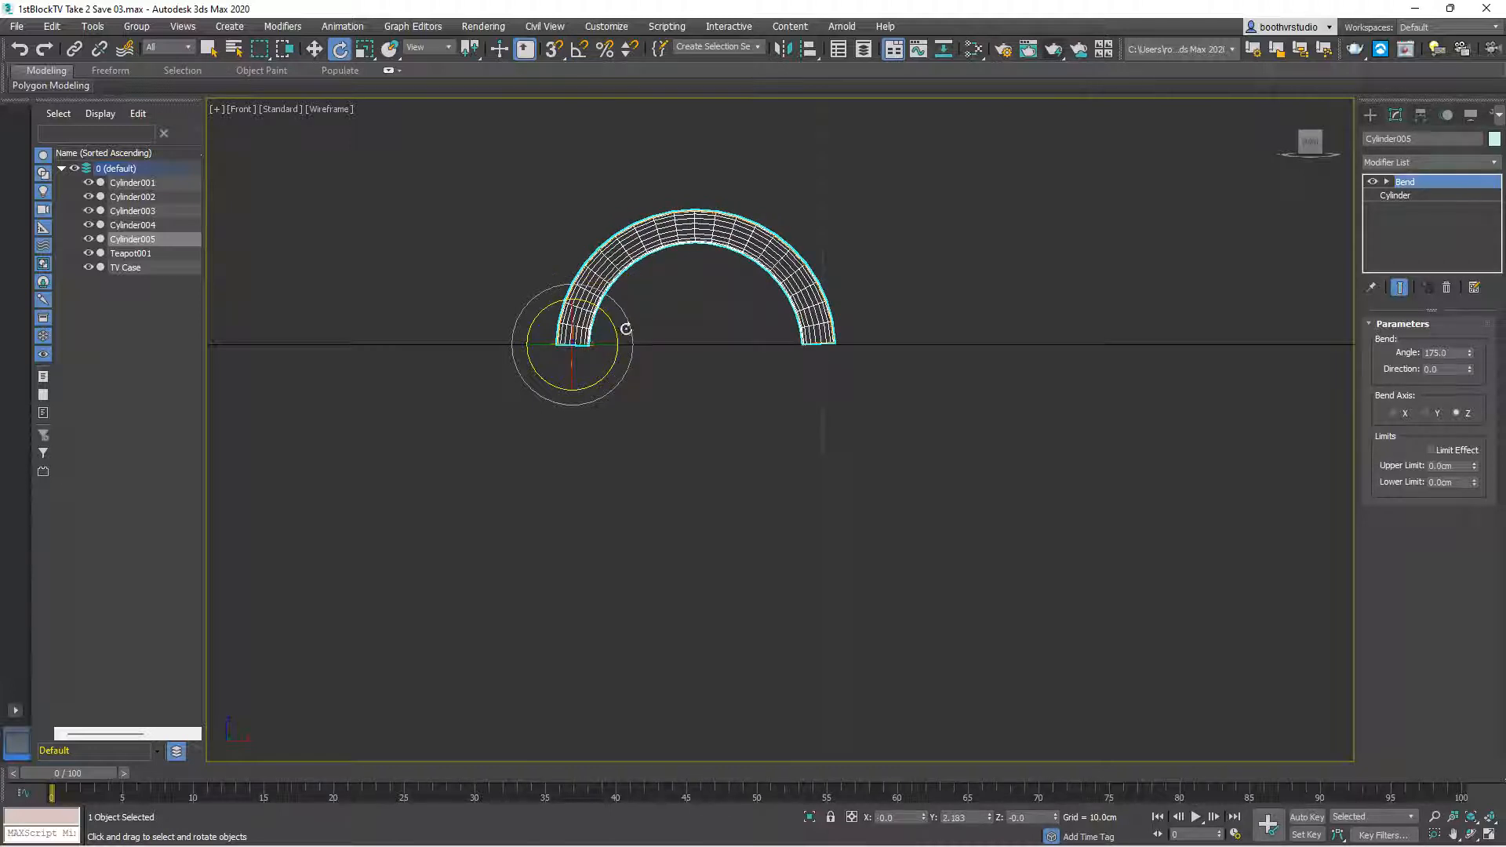
scroll(704, 351, "up", 4)
scroll(695, 312, "up", 2)
middle_click_drag(702, 314, 756, 333)
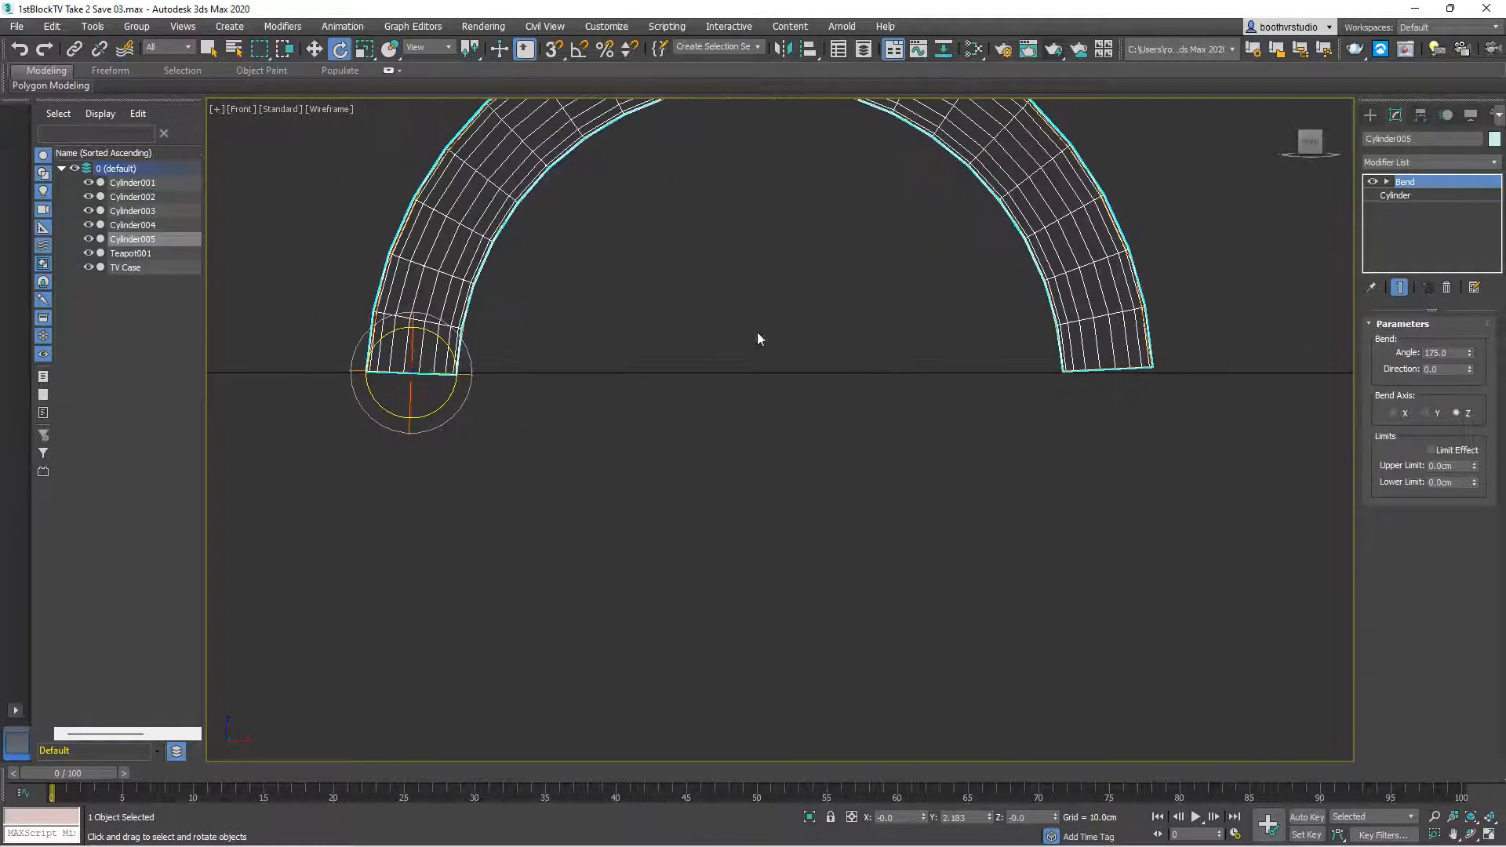
left_click_drag(445, 346, 446, 345)
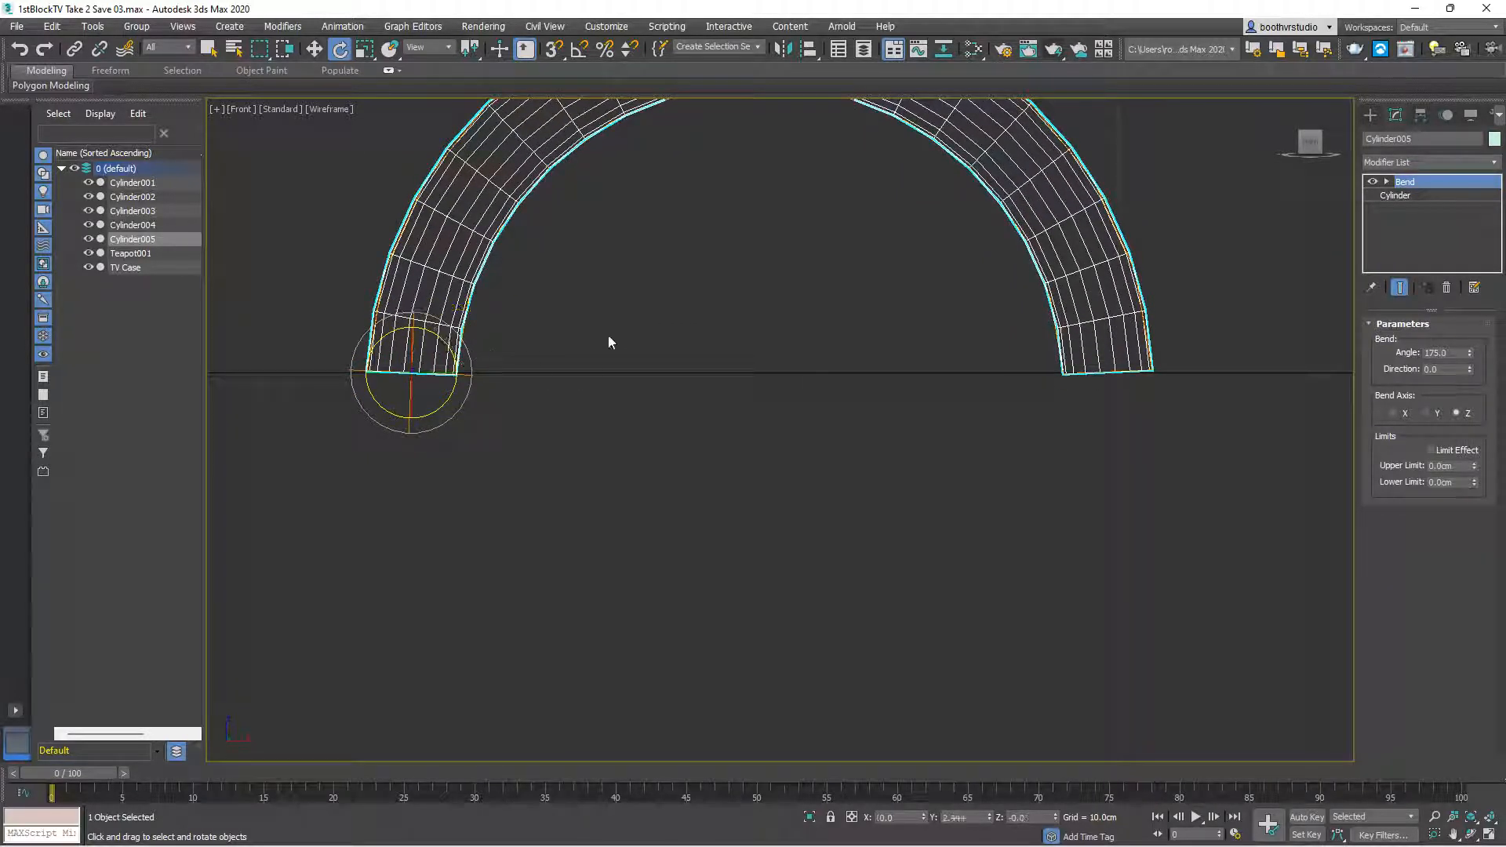
left_click(692, 350)
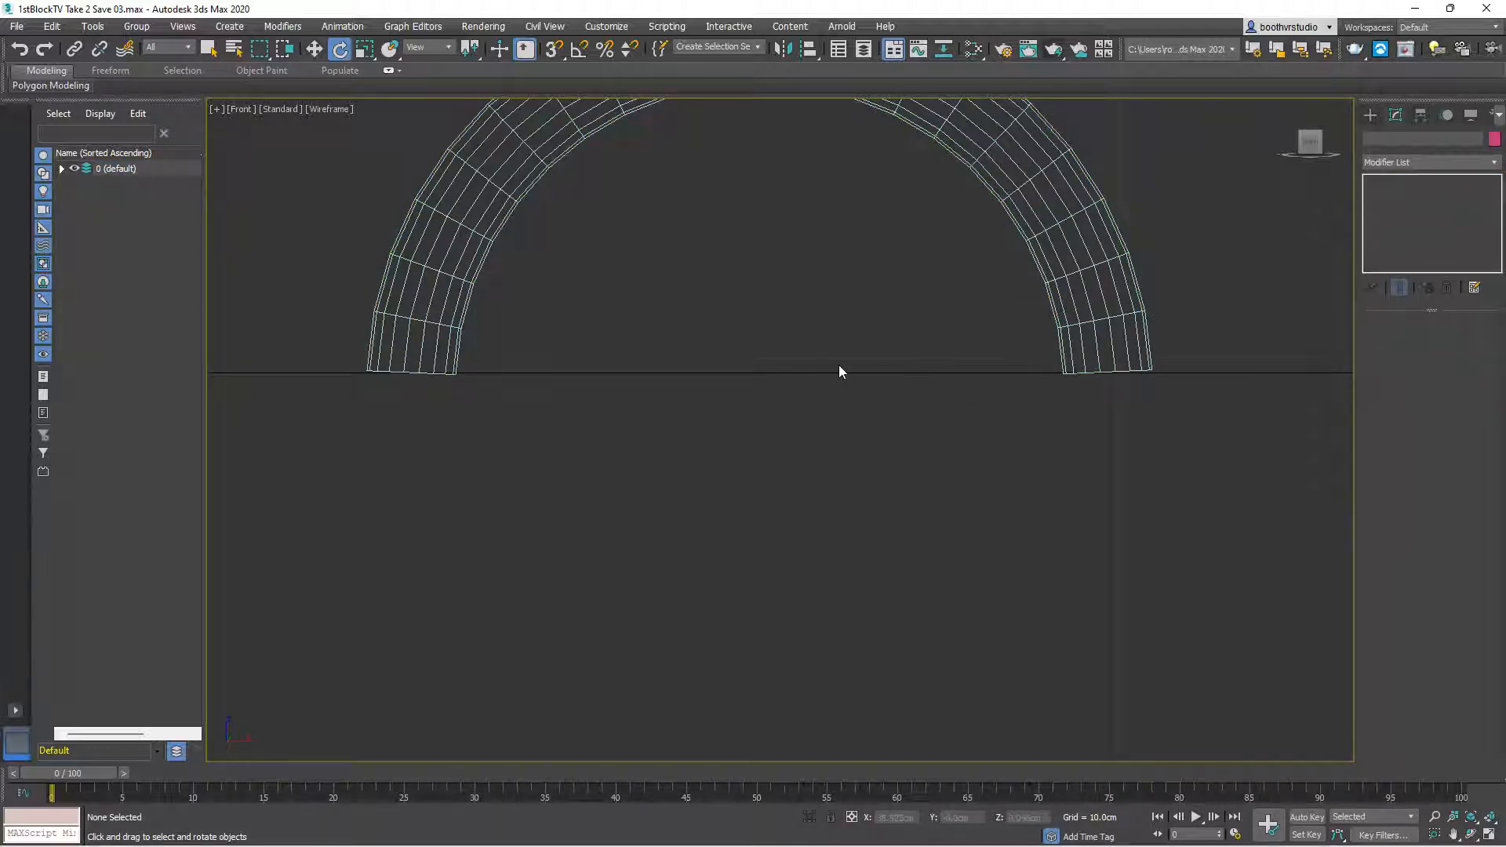
middle_click_drag(839, 367, 864, 416)
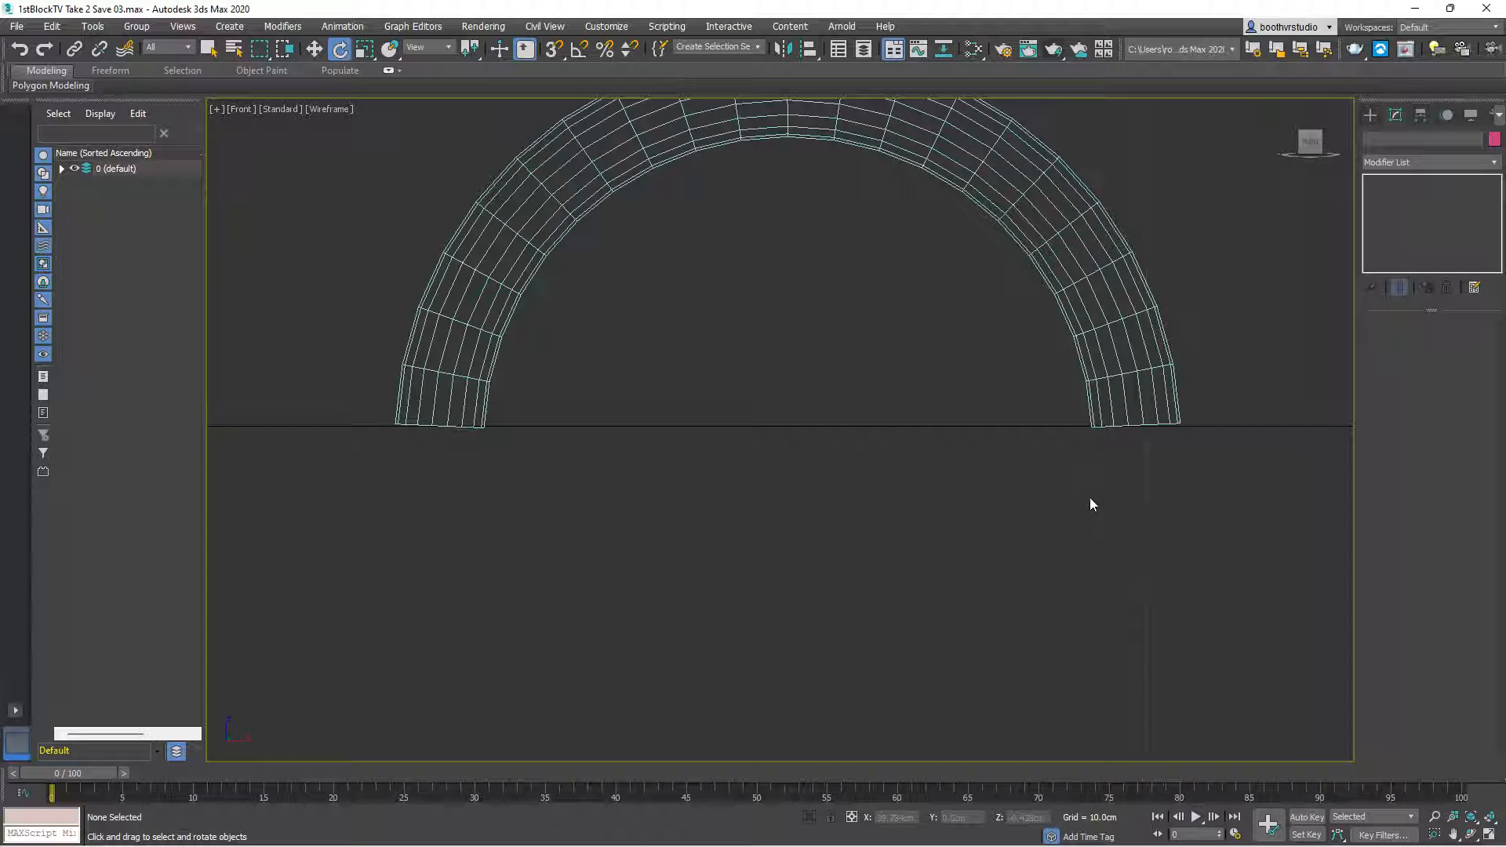
Flip the bent cylinder 180 degrees about its X axis in the perspective view, with angle snap on, so its open ends face up
scroll(919, 518, "down", 10)
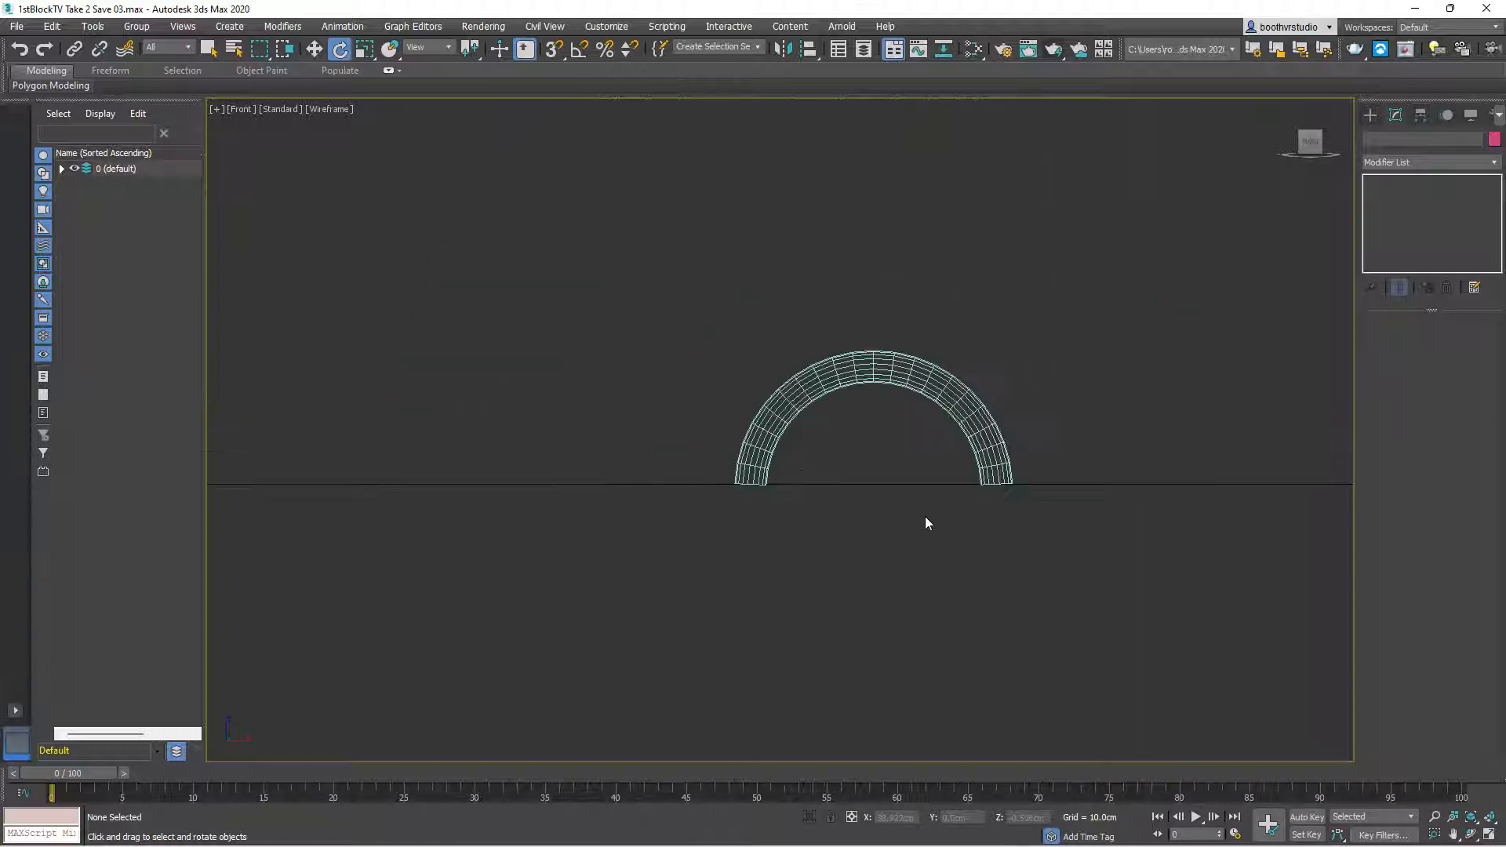
middle_click_drag(932, 598, 898, 524)
scroll(894, 494, "down", 2)
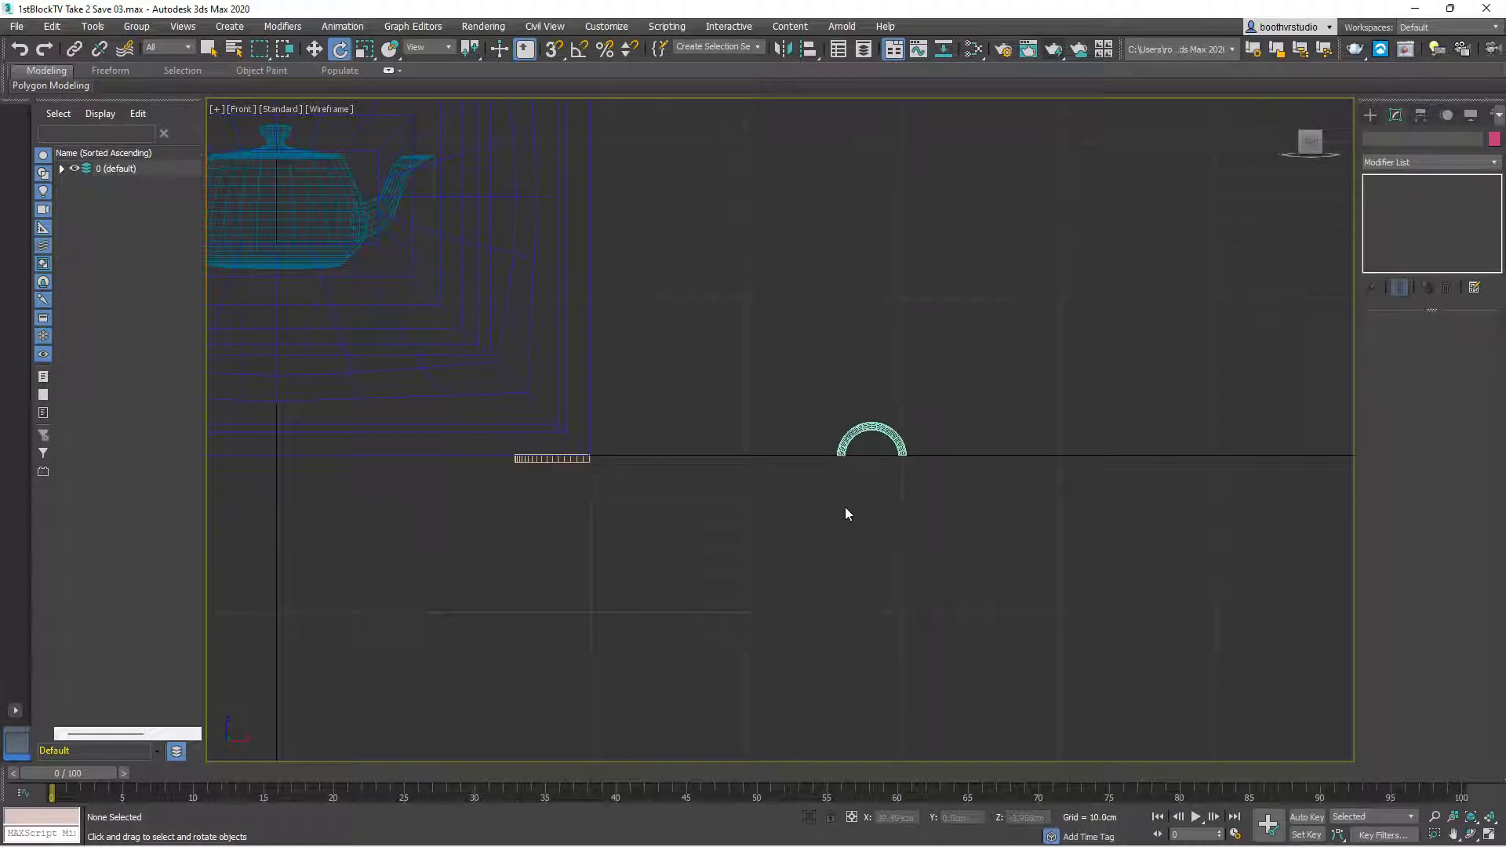
key("p")
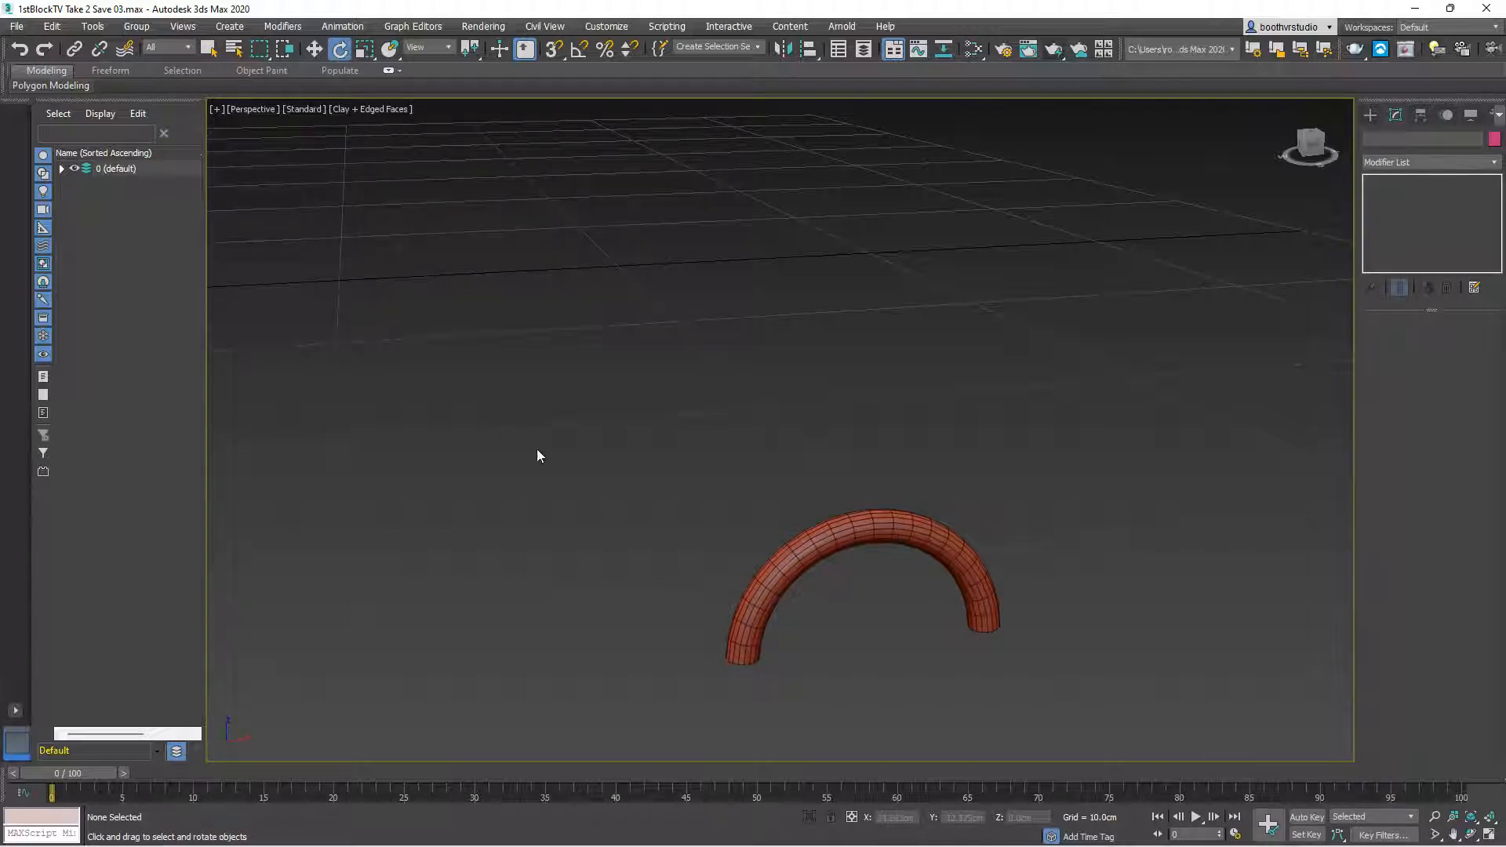
left_click(833, 519)
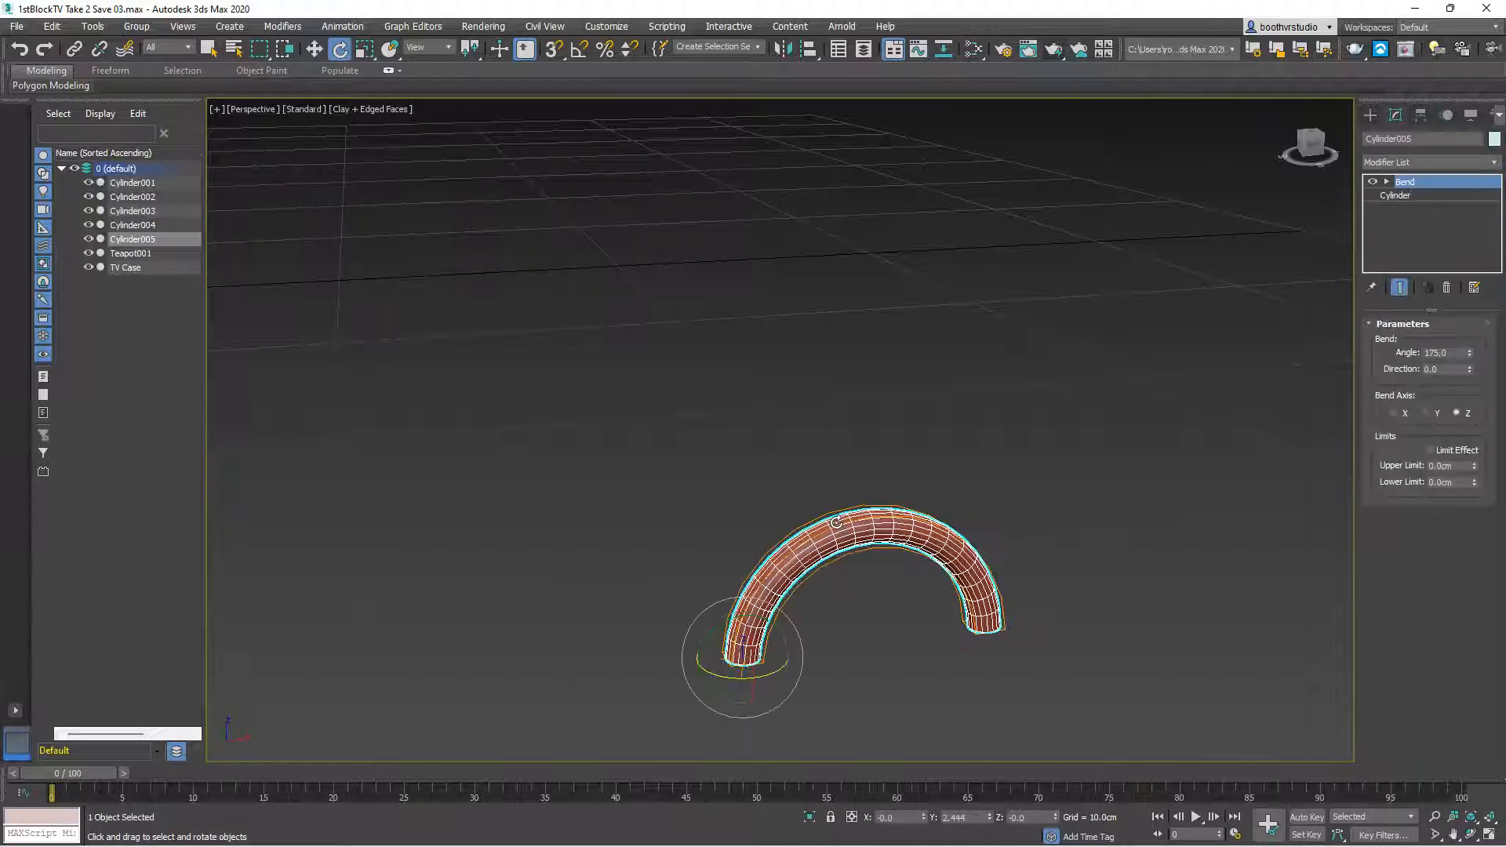
scroll(769, 662, "down", 3)
scroll(769, 662, "down", 2)
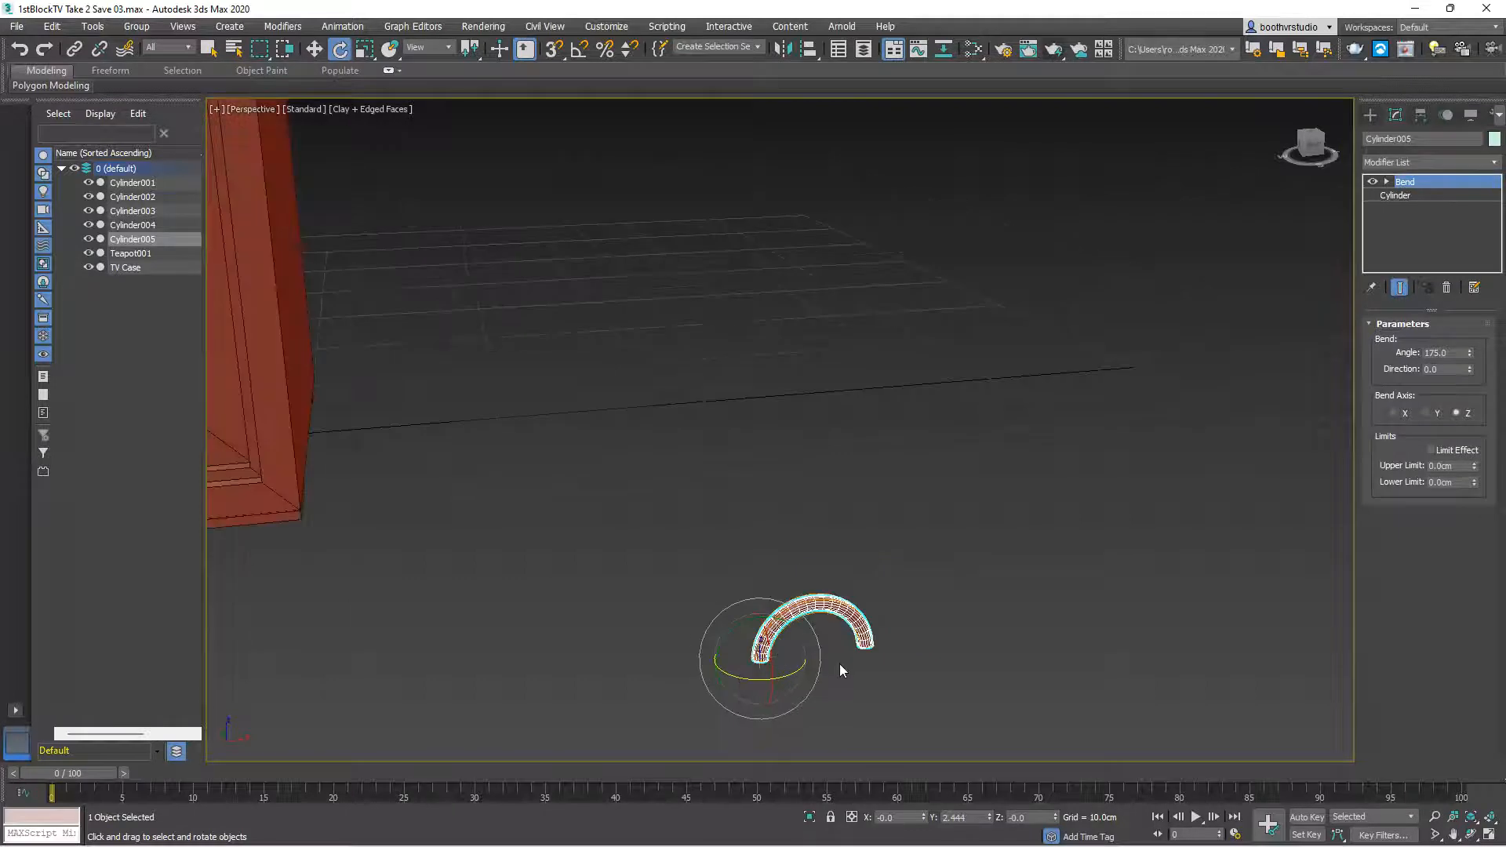
middle_click_drag(839, 663, 790, 397)
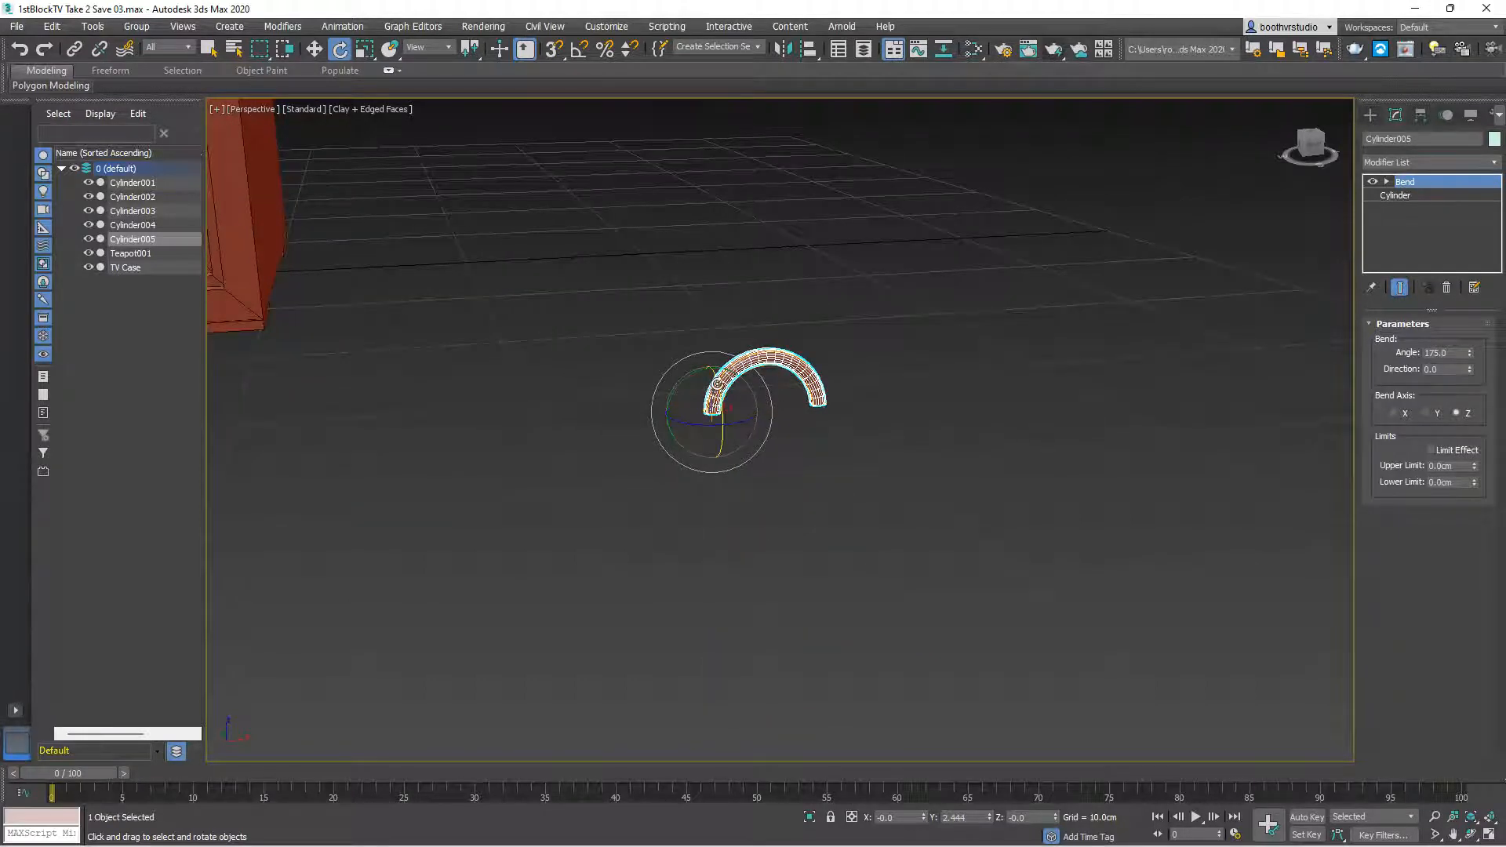
left_click_drag(716, 385, 737, 650)
key("ctrl+z")
left_click(578, 49)
left_click_drag(712, 375, 702, 238)
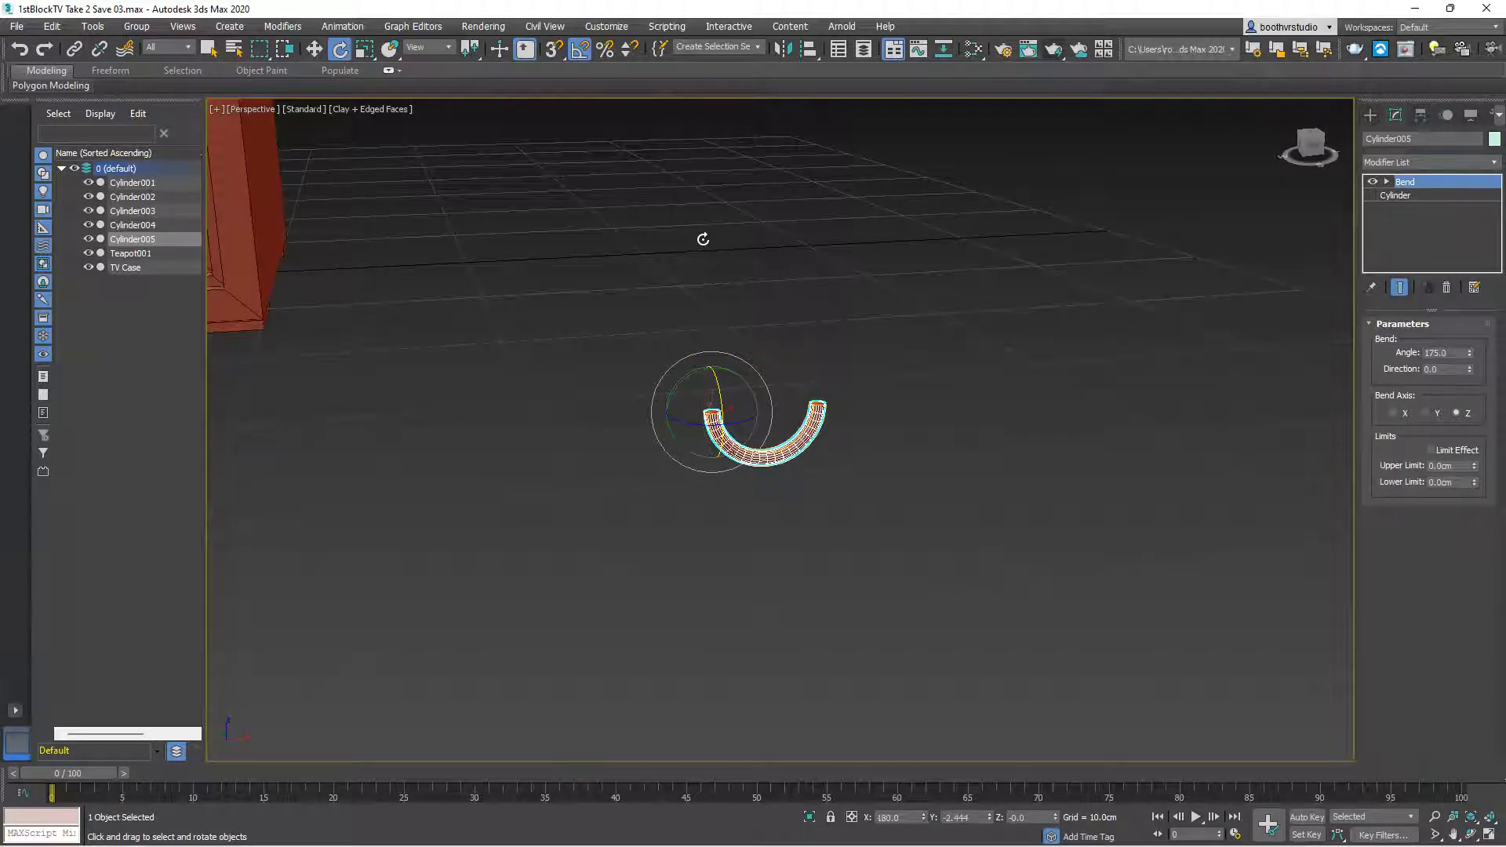
Switch to the browser's TV reference photo and examine the shape of the hairpin legs
middle_click_drag(474, 415, 643, 468)
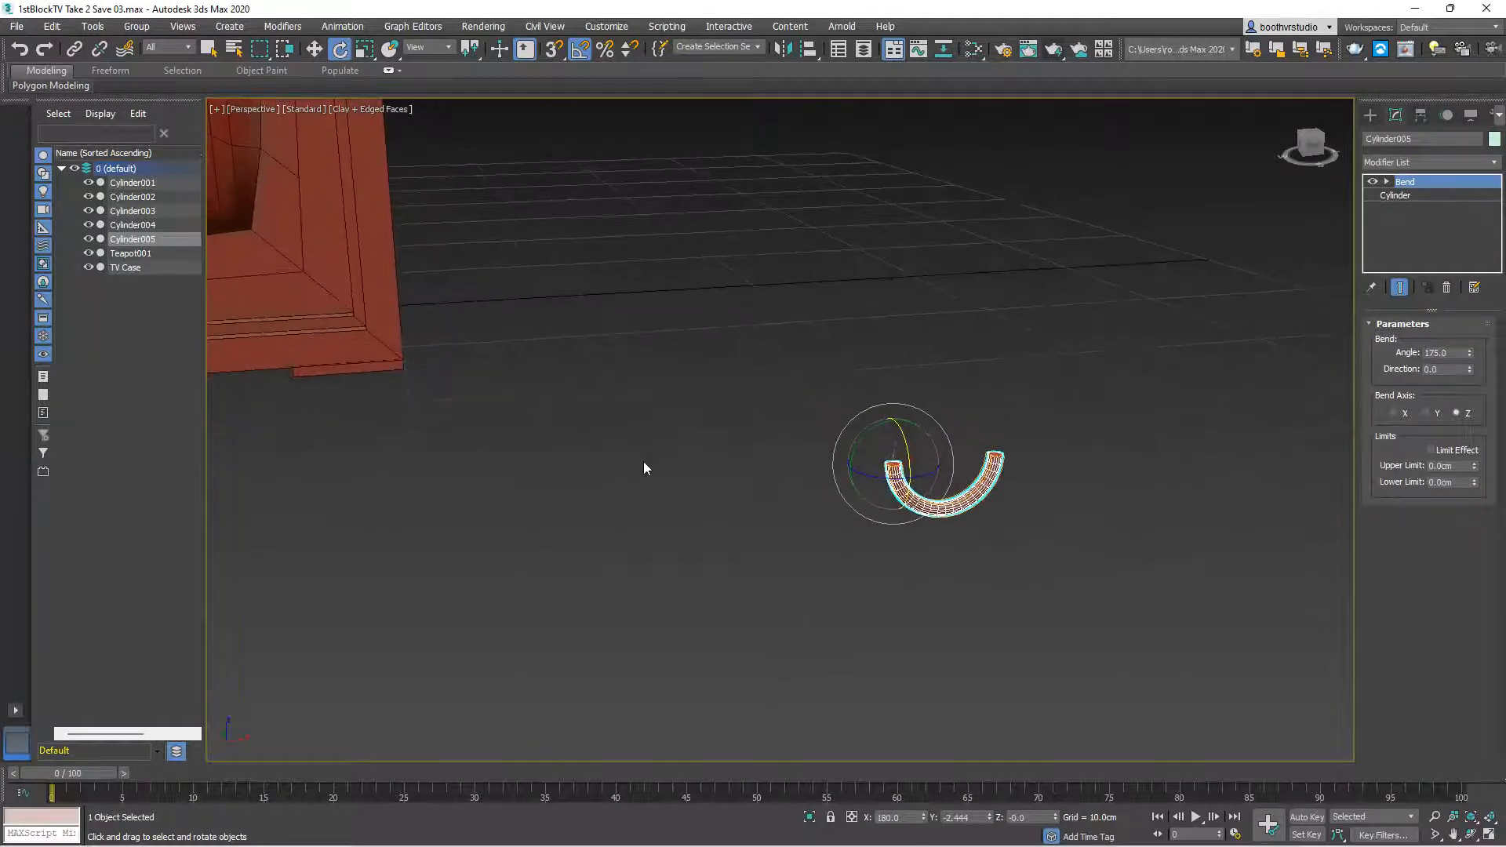
left_click(991, 403)
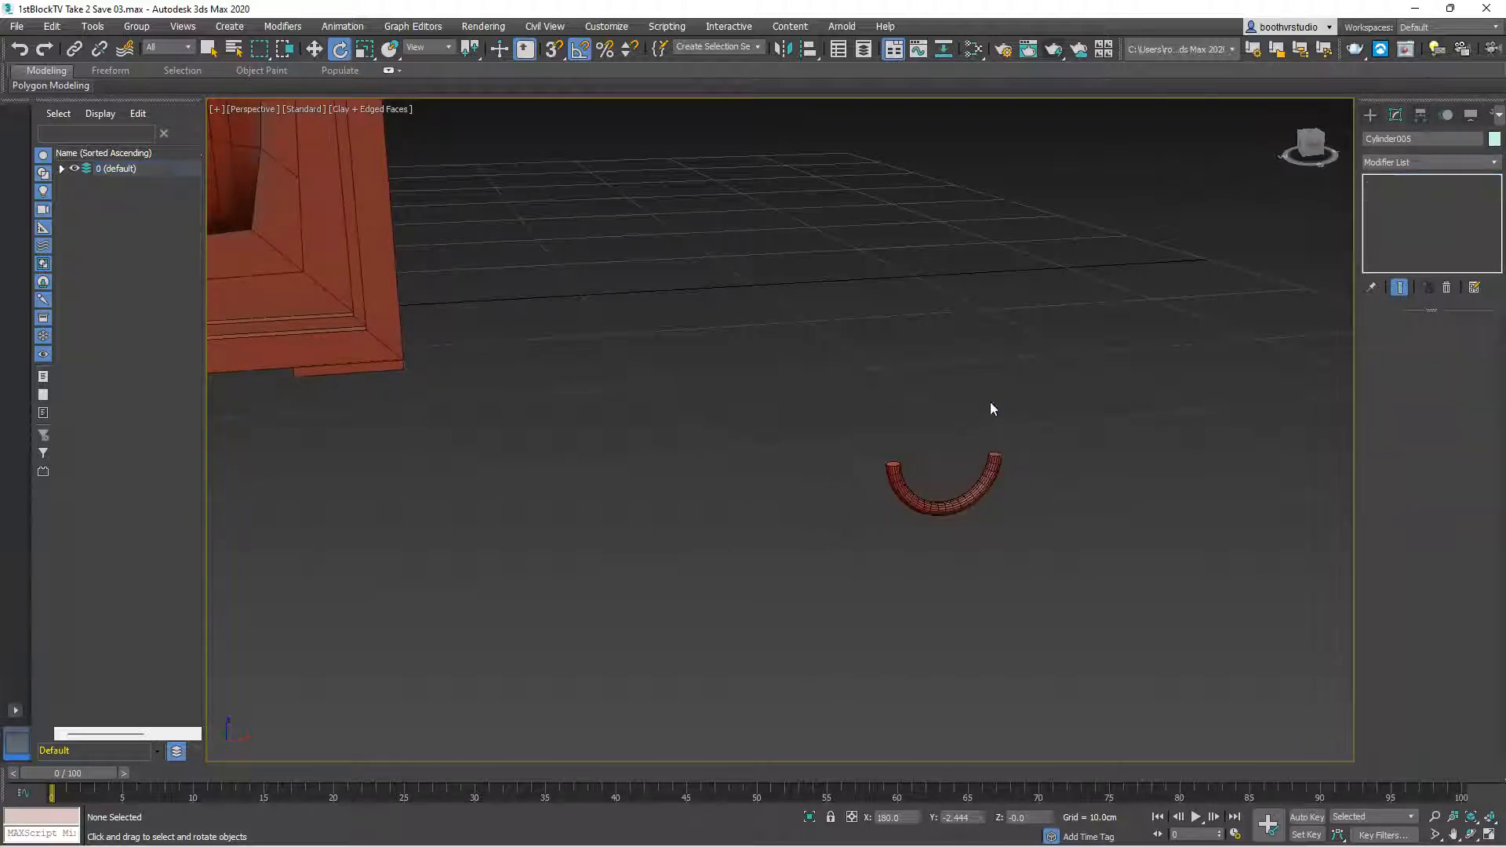
left_click(955, 507)
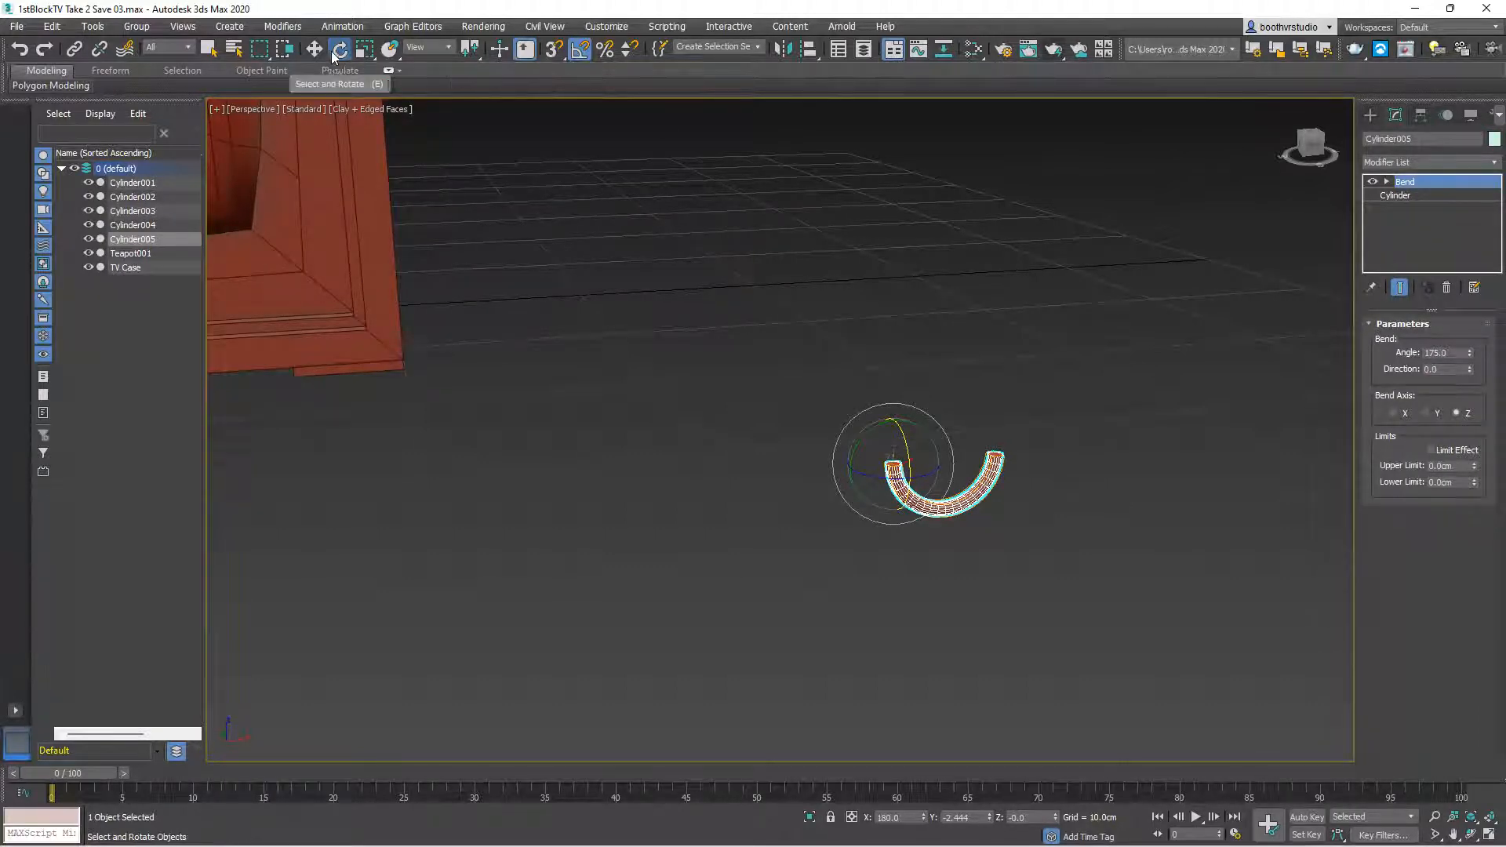
middle_click_drag(400, 443, 652, 481, "alt")
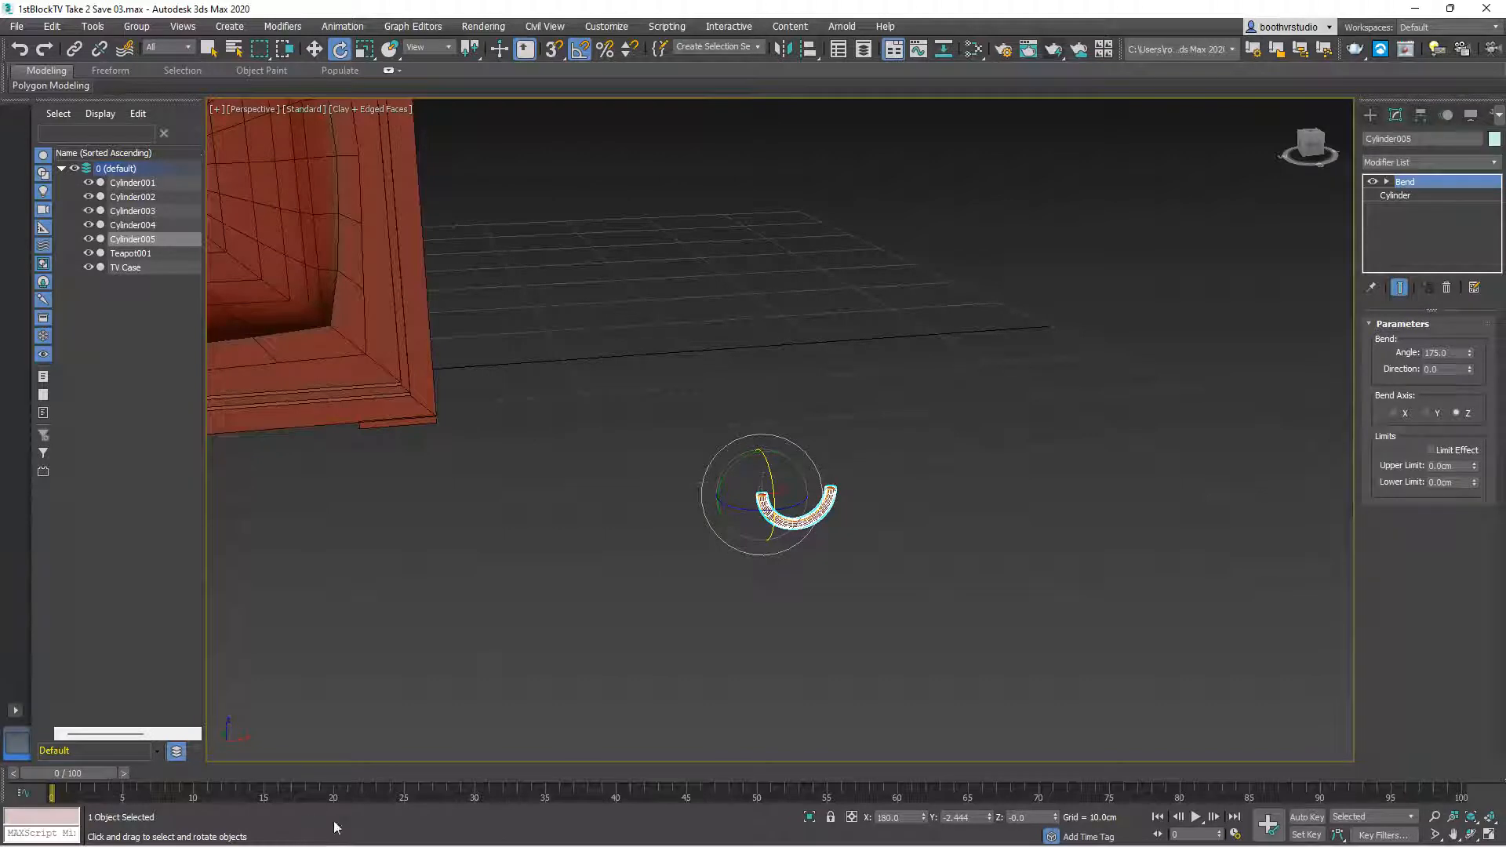
mouse_move(266, 830)
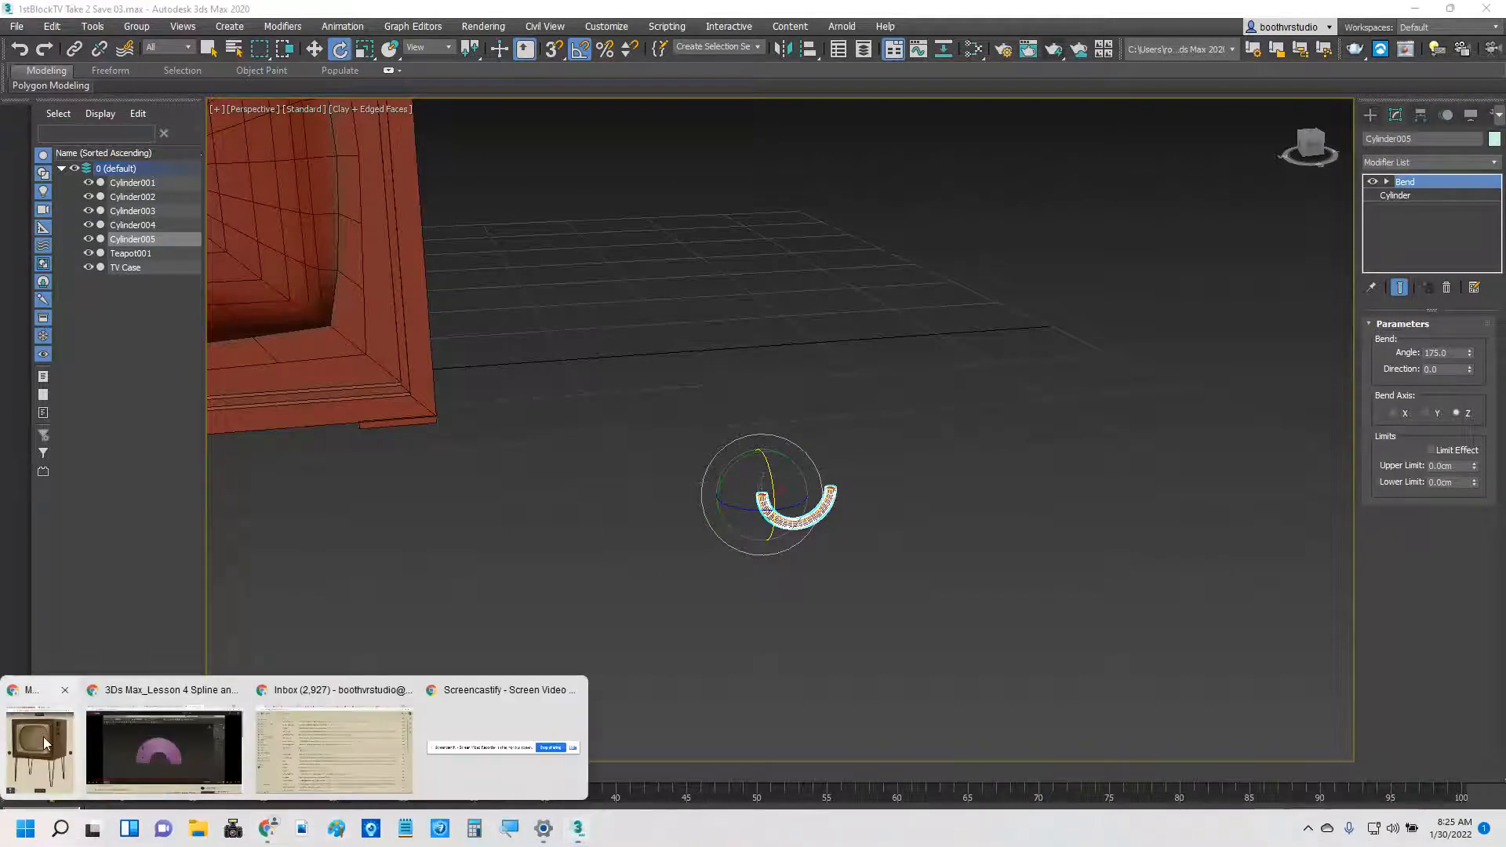
left_click(248, 693)
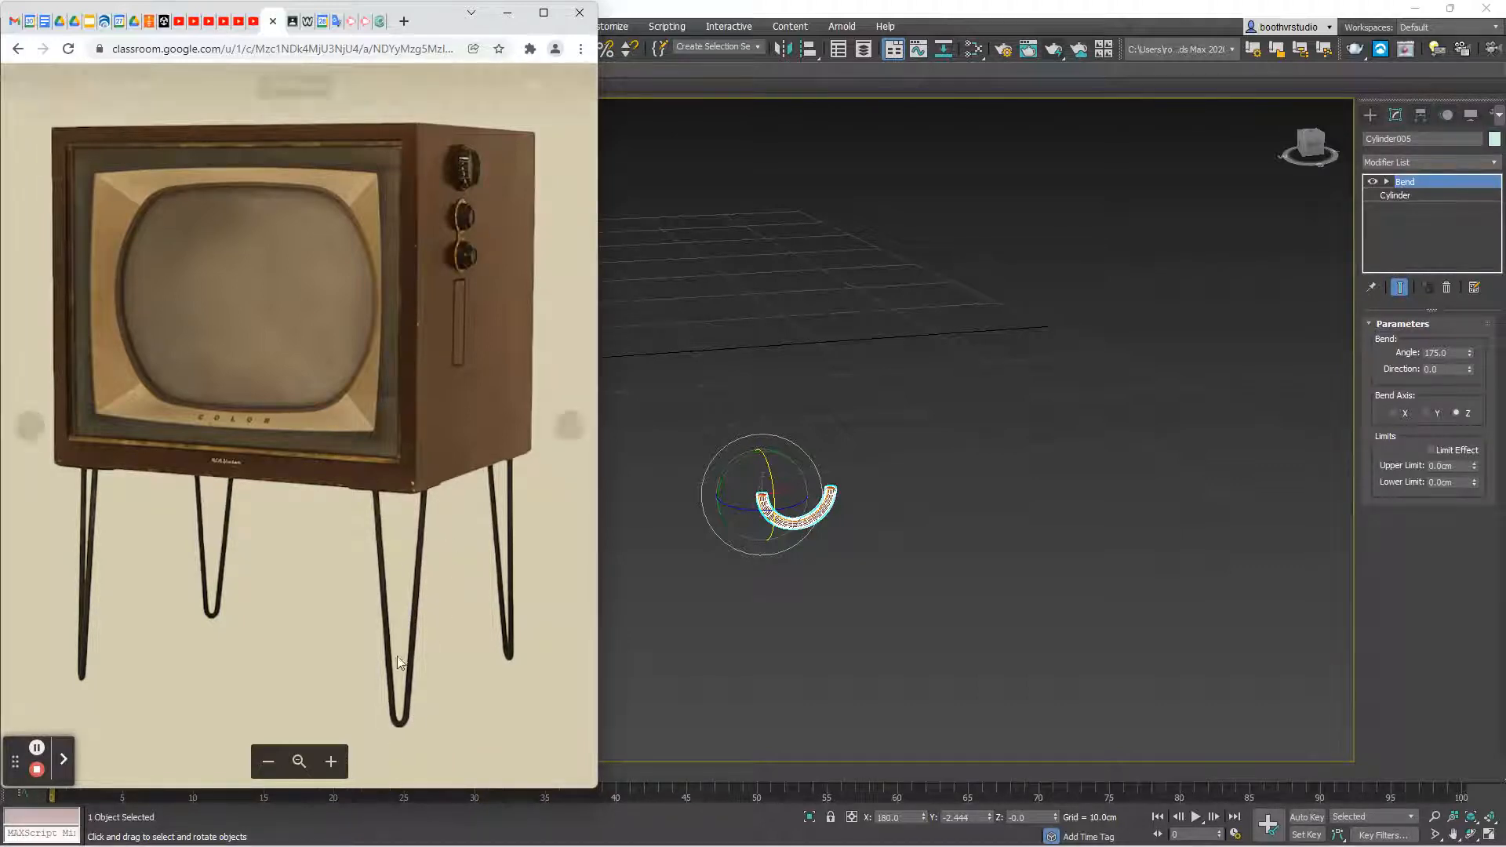
Add an Edit Poly modifier to the bent cylinder and enter its Polygon sub-object level
left_click(1415, 162)
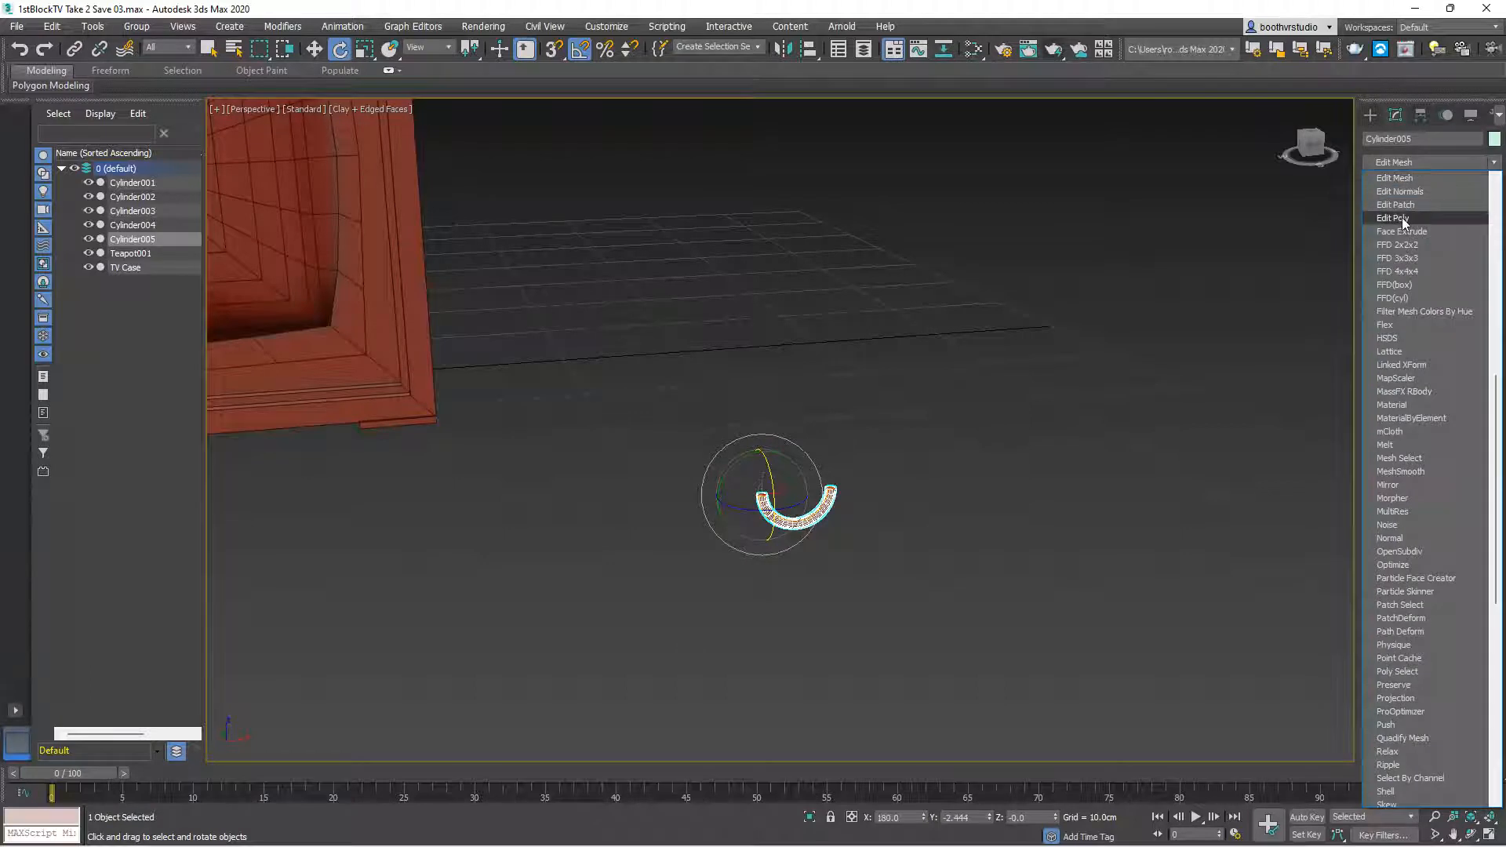
left_click(1403, 218)
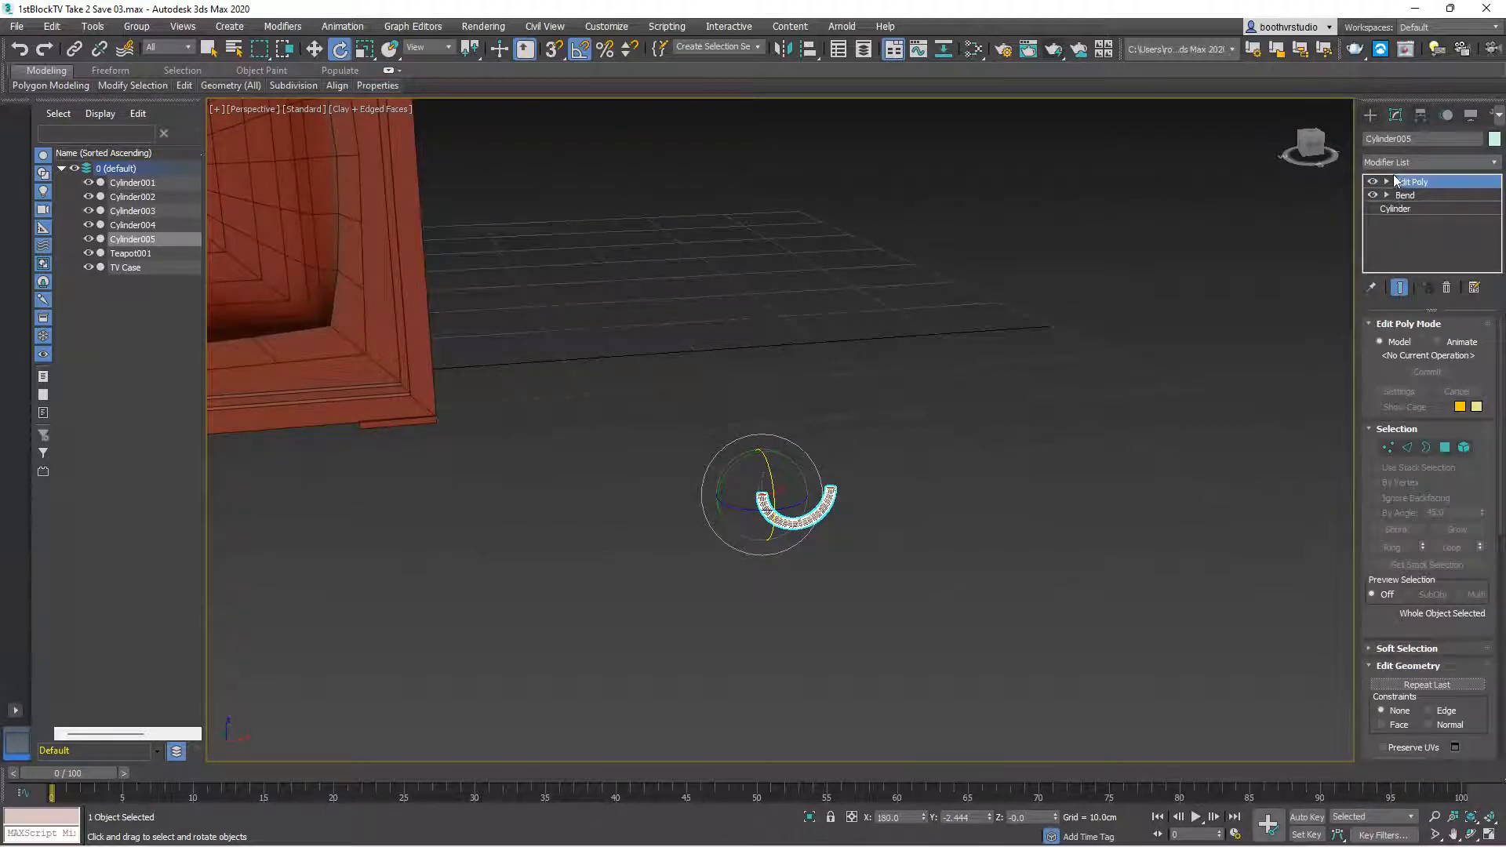
left_click(1386, 182)
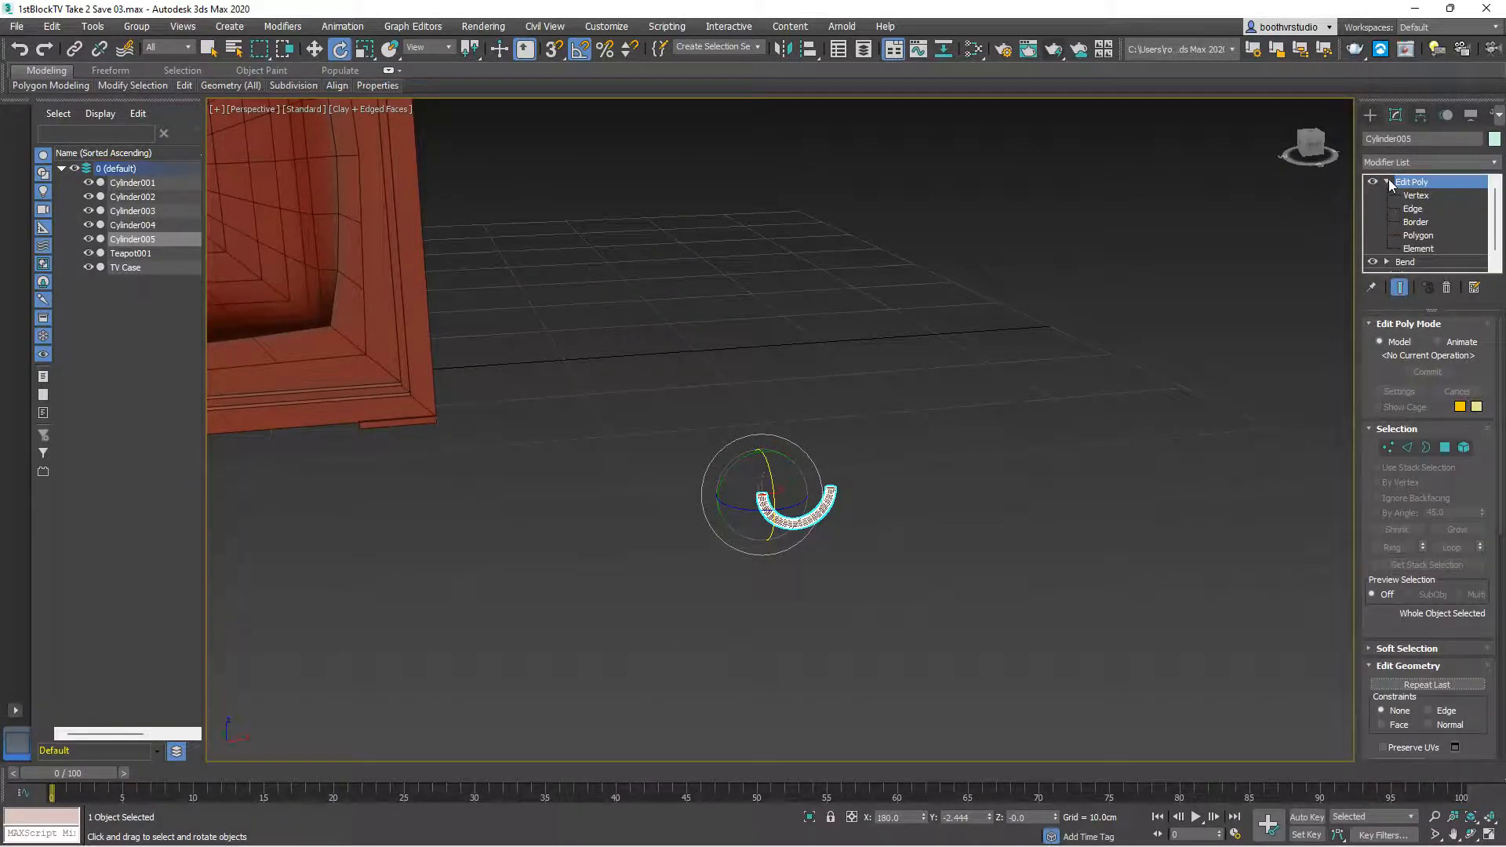
left_click(1418, 236)
key("z")
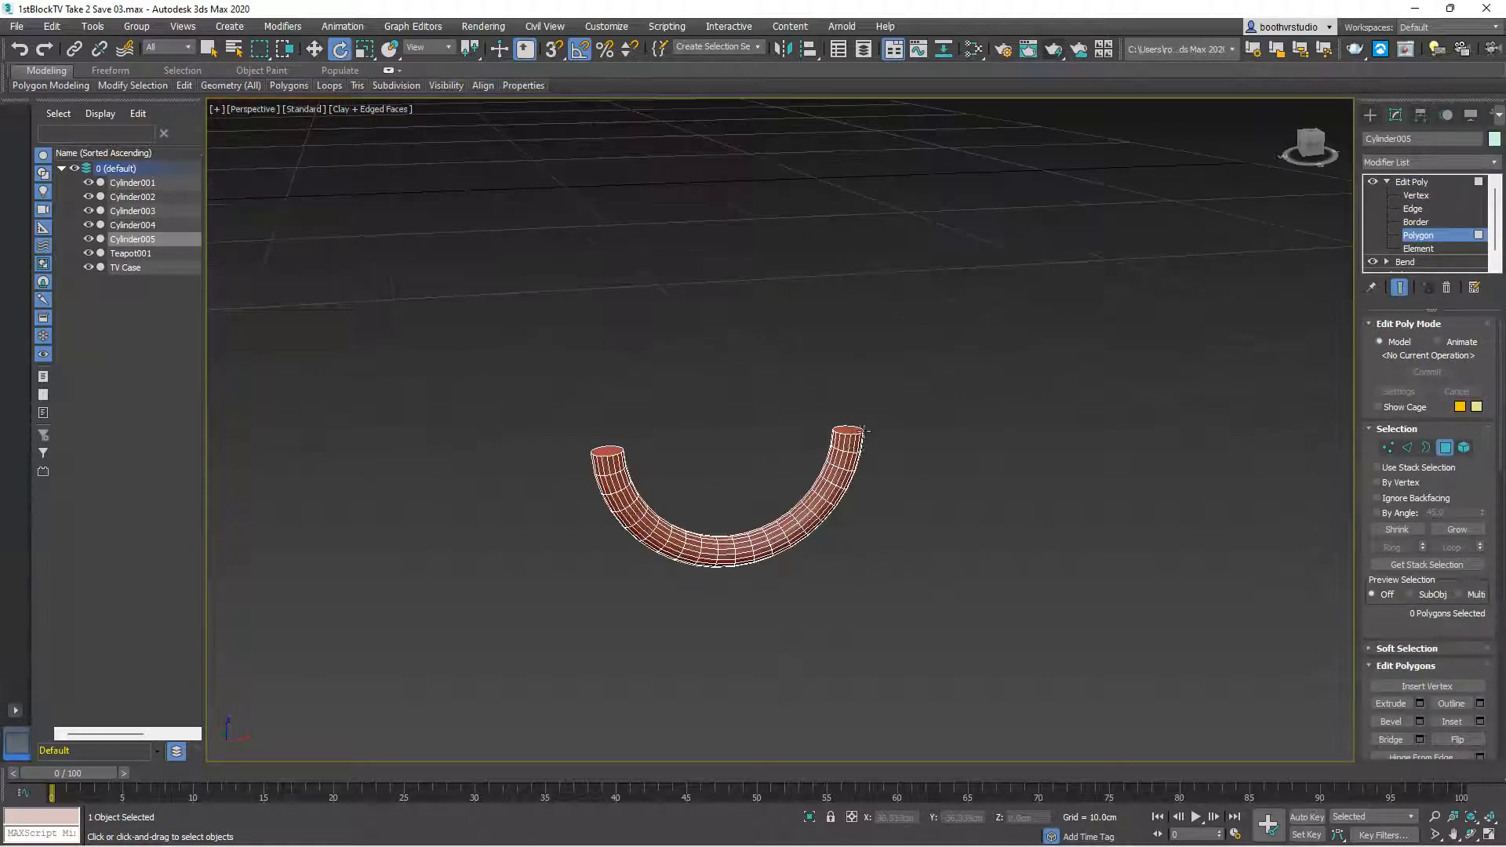
Select the flat end-cap polygons at both open ends of the bent cylinder
left_click(852, 429)
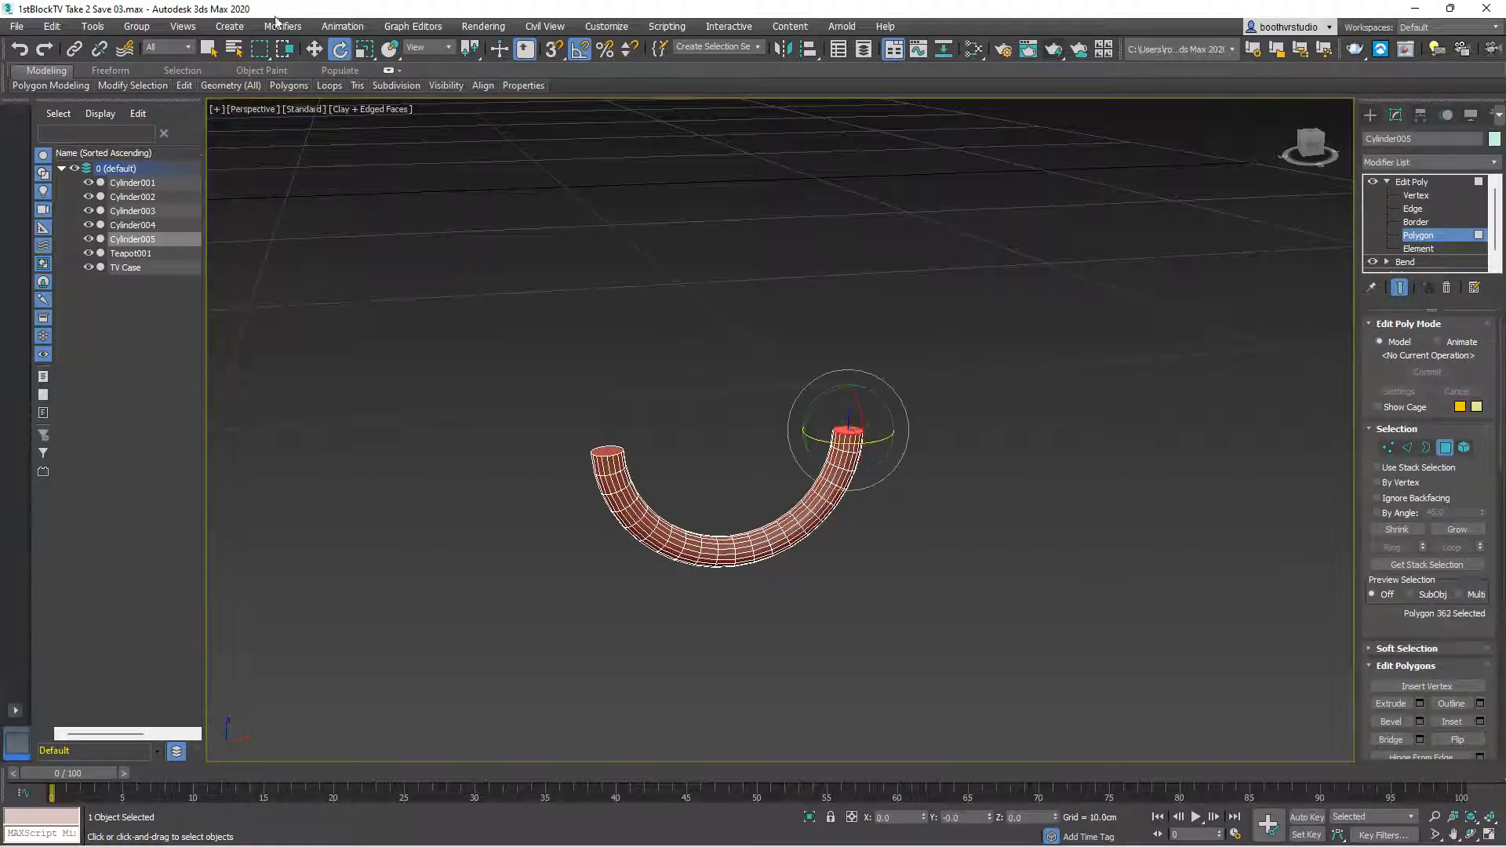
left_click(214, 52)
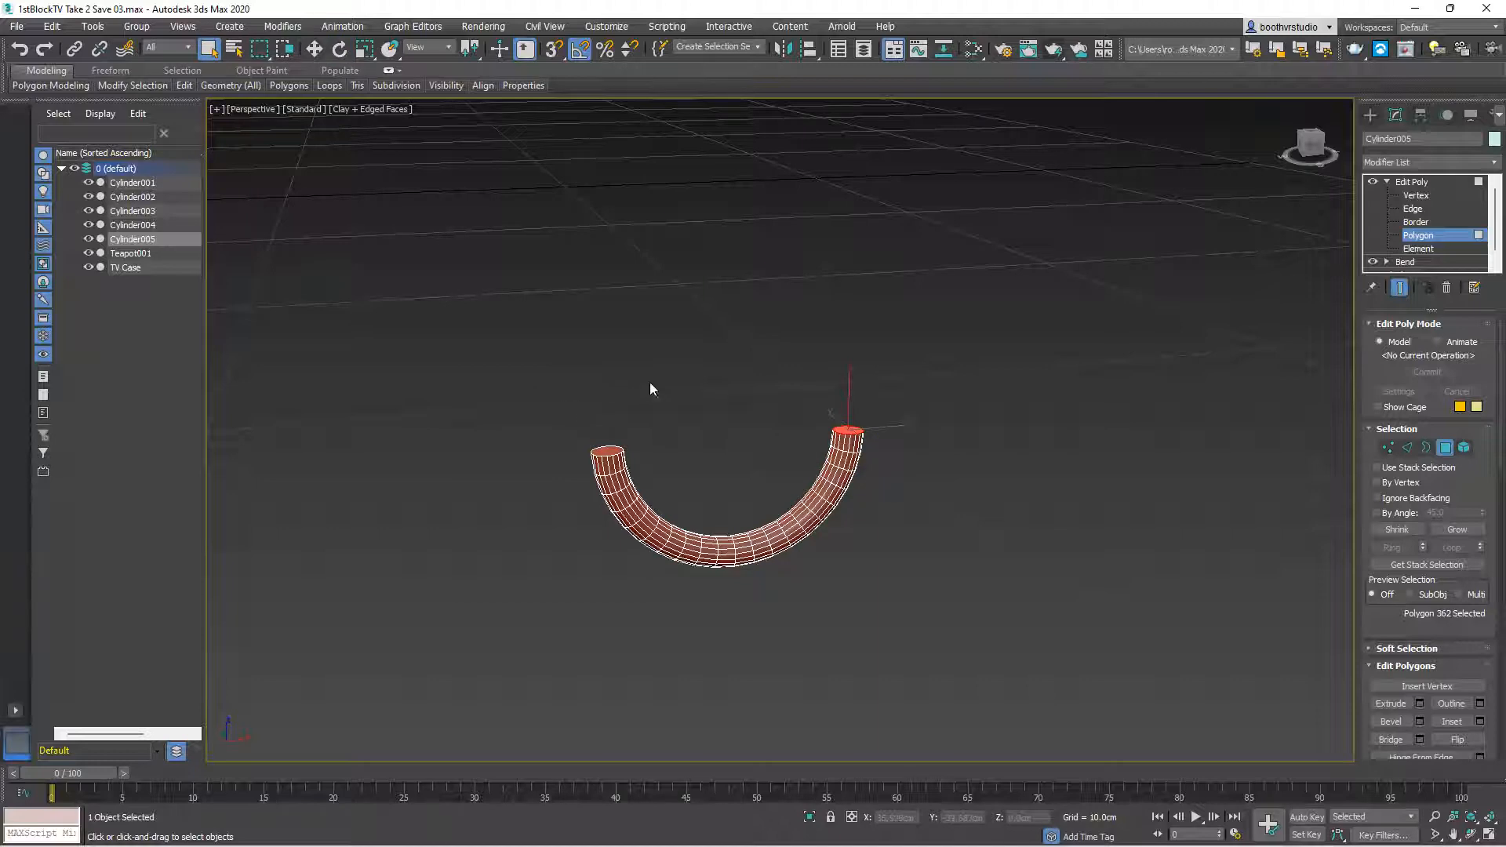
left_click(608, 450, "ctrl")
scroll(729, 422, "up", 2)
scroll(730, 426, "up", 2)
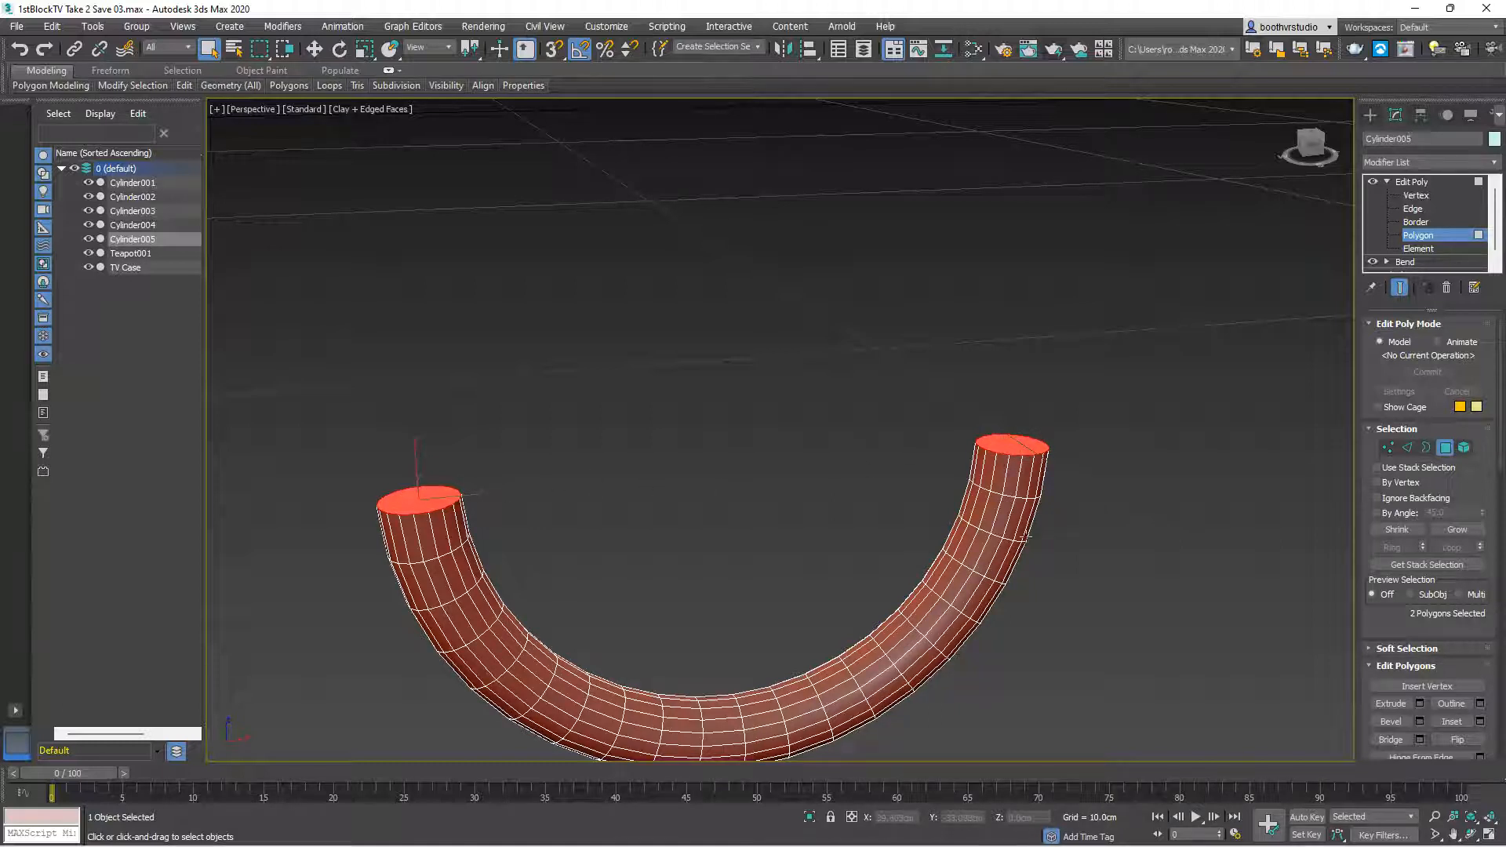
Preview an extrusion of both end caps along local normals with a height of 18.485 cm
left_click(1420, 704)
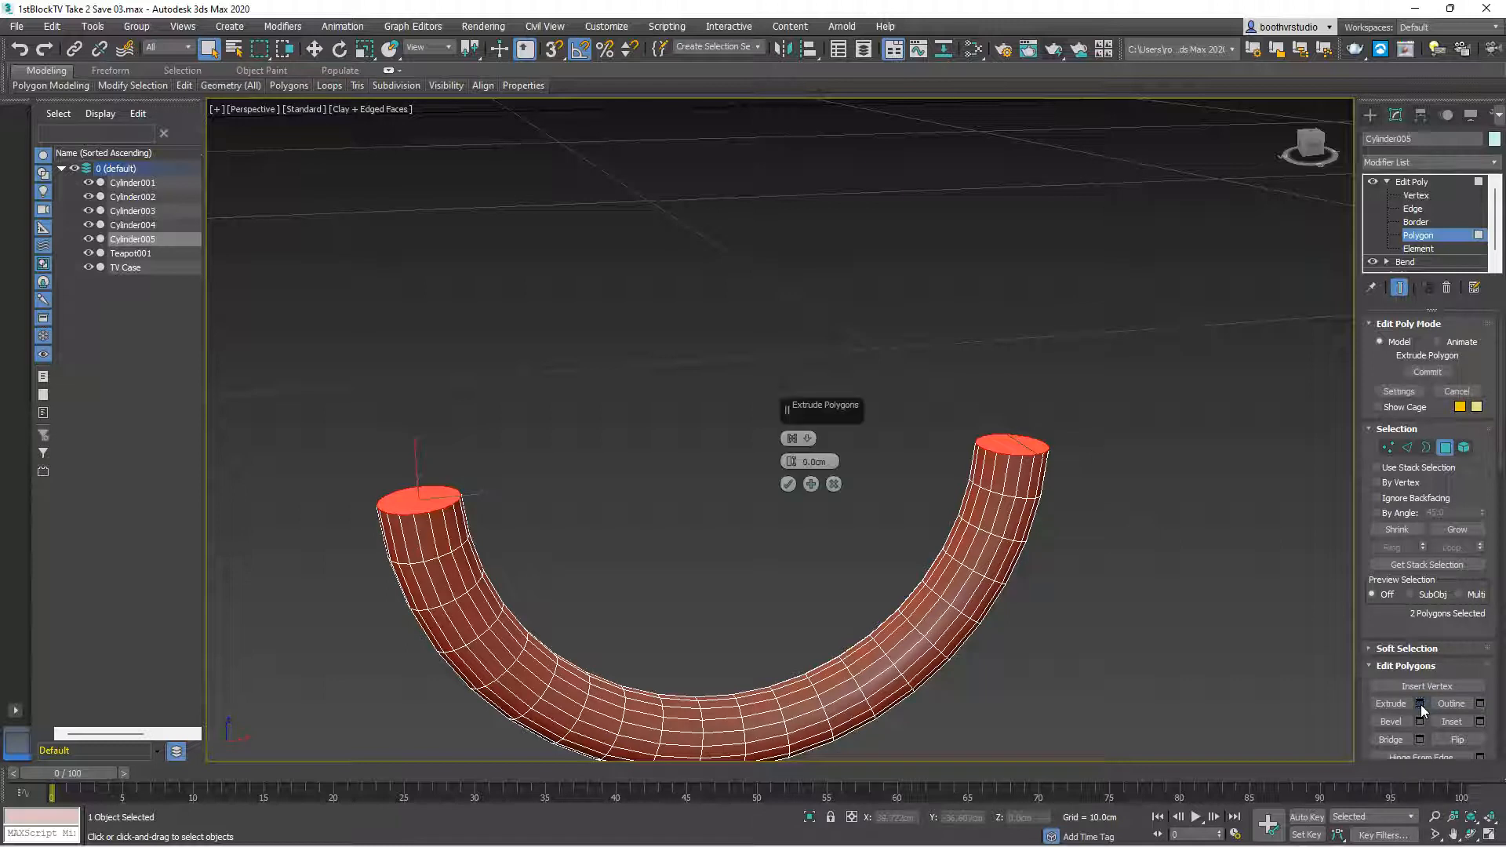
left_click(808, 440)
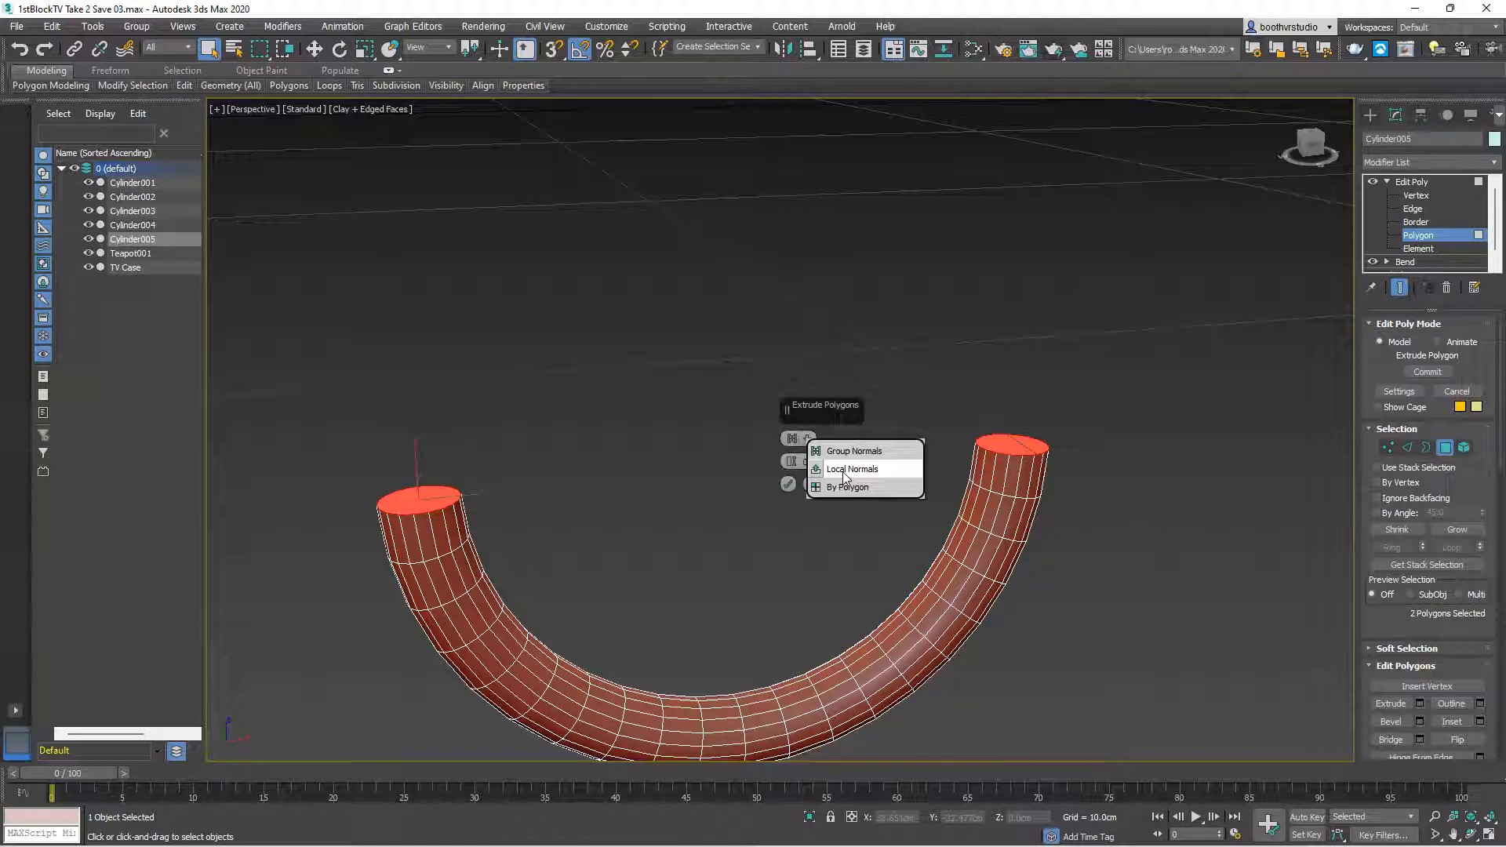
left_click(844, 471)
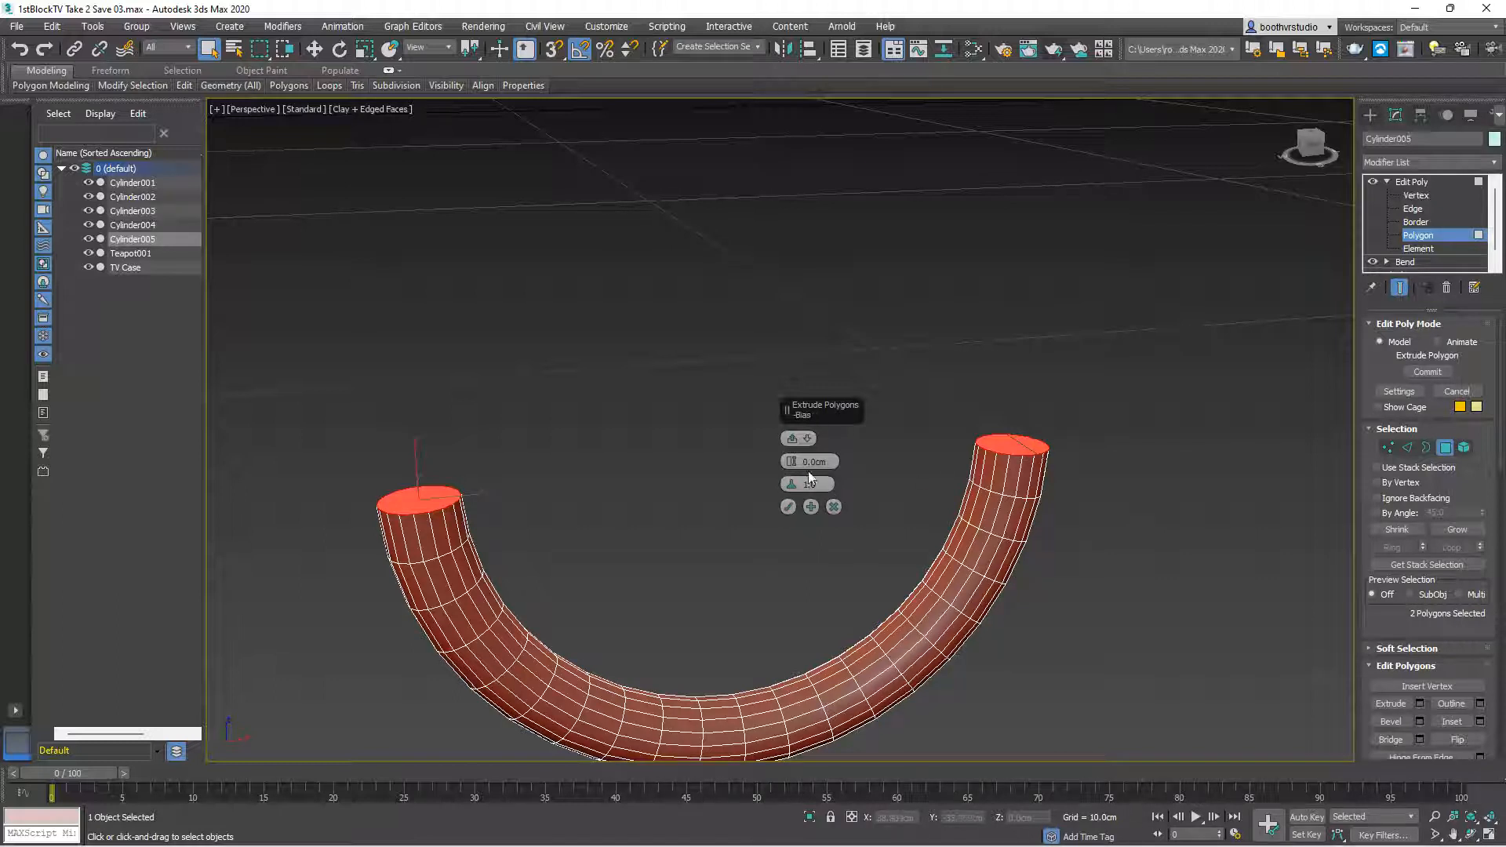
left_click_drag(792, 466, 792, 454)
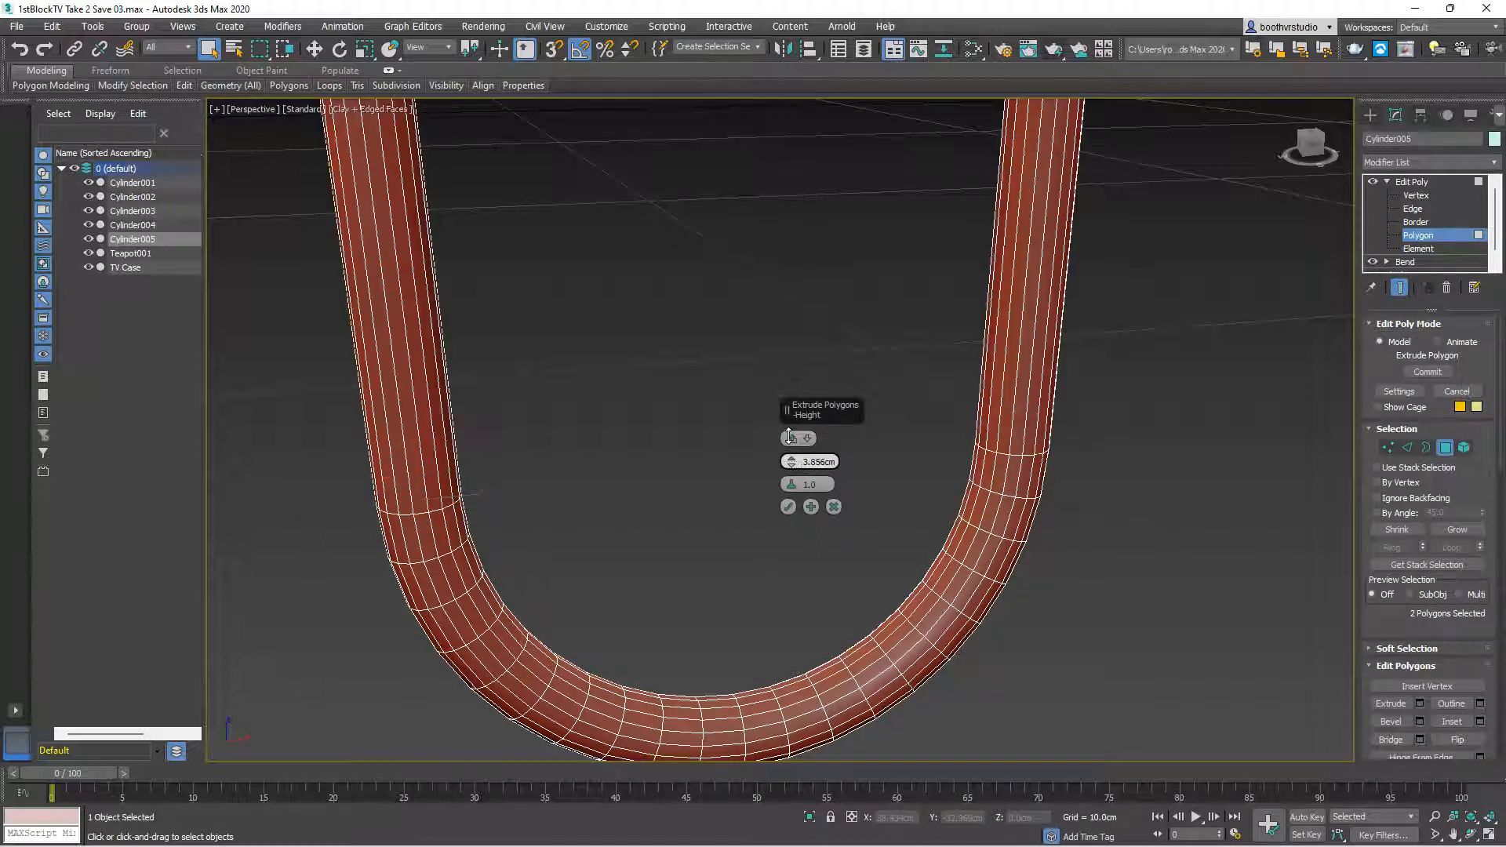
scroll(787, 462, "down", 2)
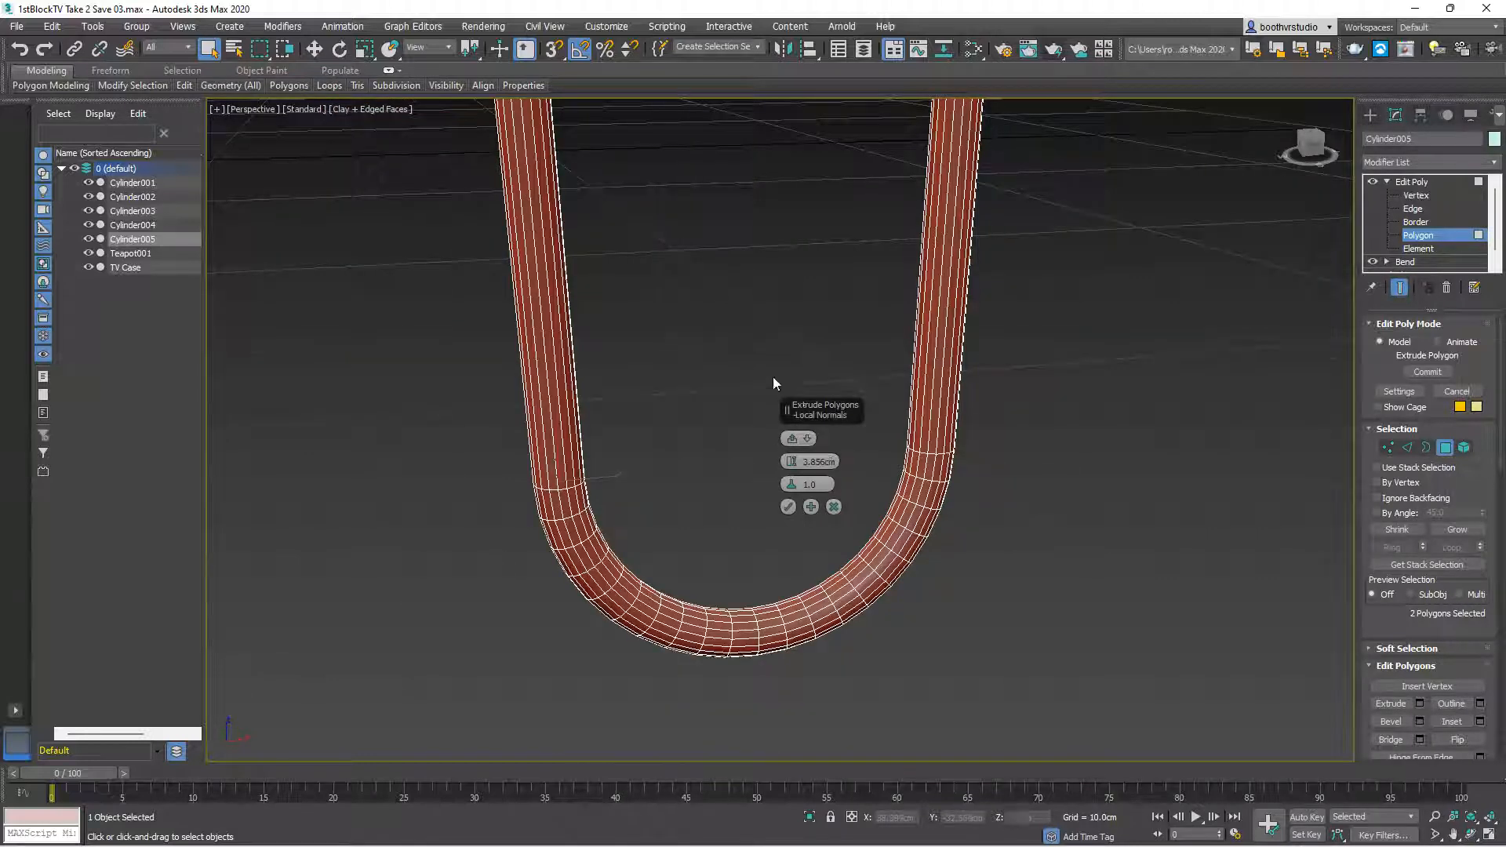
scroll(788, 464, "down", 4)
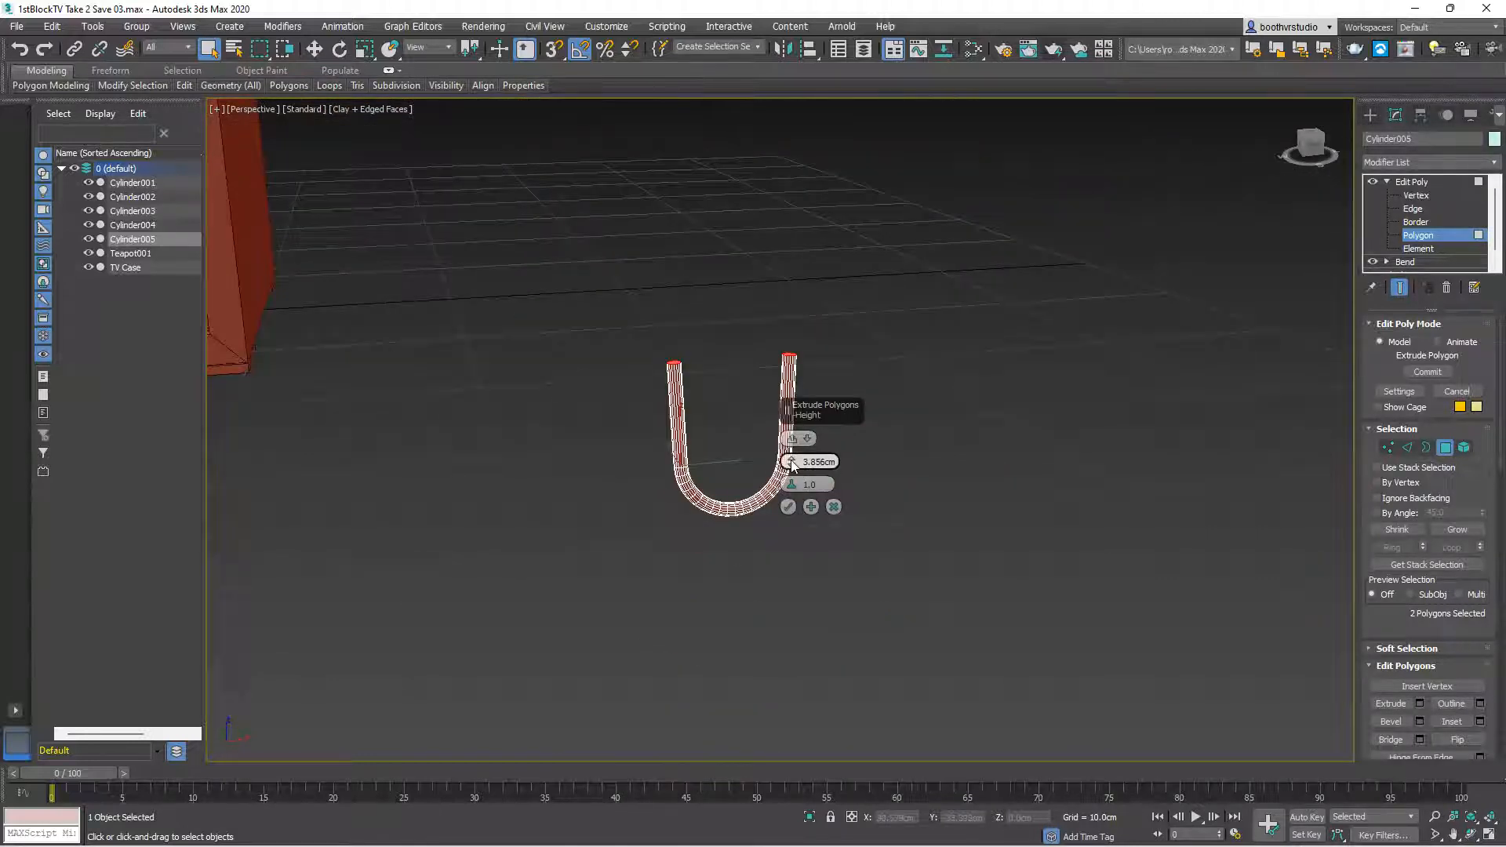
left_click_drag(791, 462, 789, 411)
middle_click_drag(785, 424, 779, 472, "alt")
left_click_drag(792, 464, 794, 419)
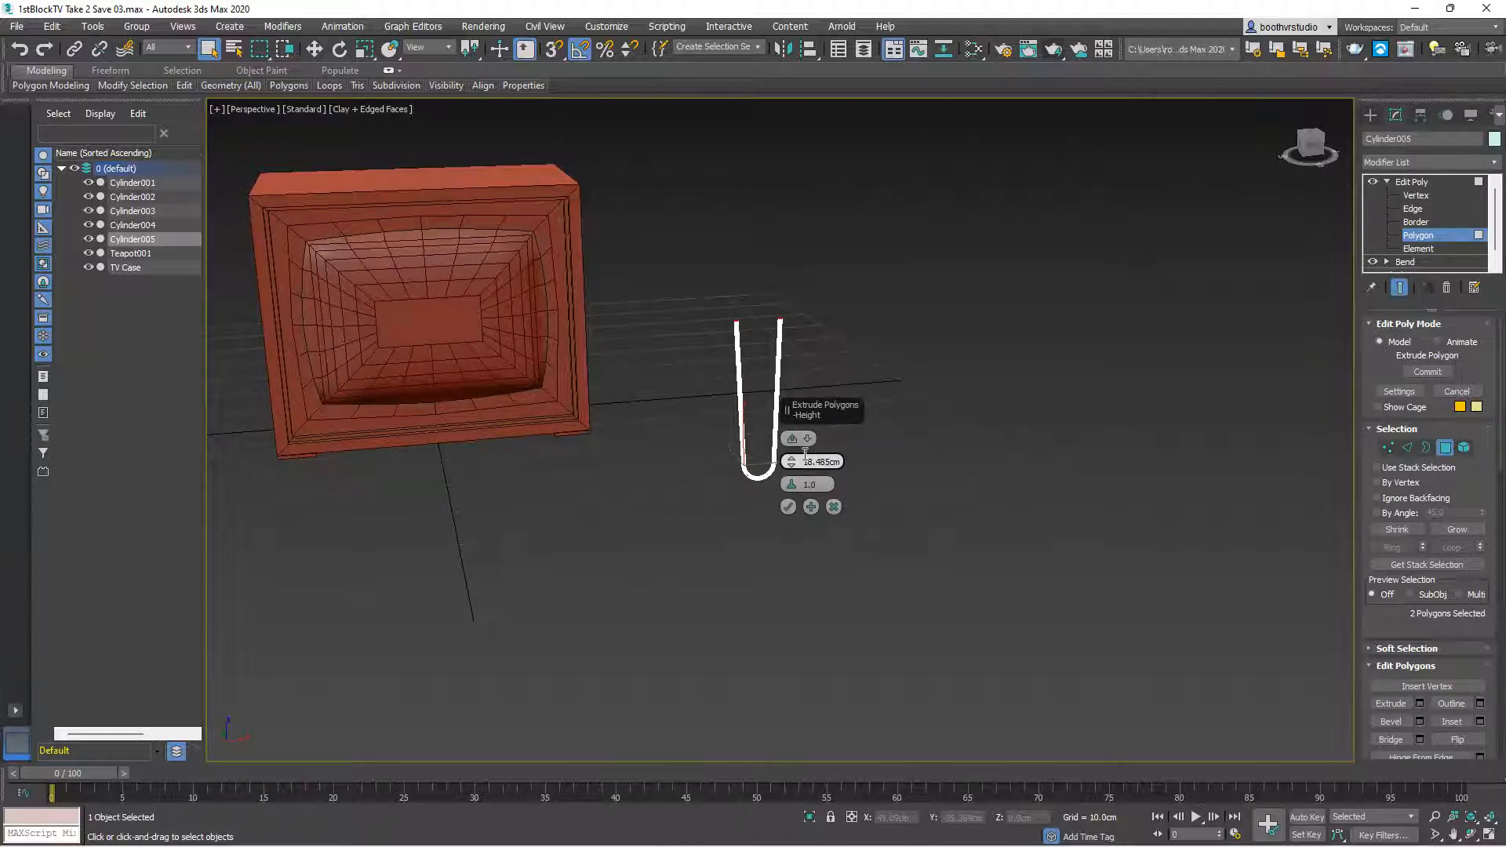
mouse_move(685, 507)
middle_mouse_down("alt")
mouse_move(663, 481)
mouse_move(656, 497)
mouse_move(668, 486)
mouse_move(677, 503)
middle_mouse_up("alt")
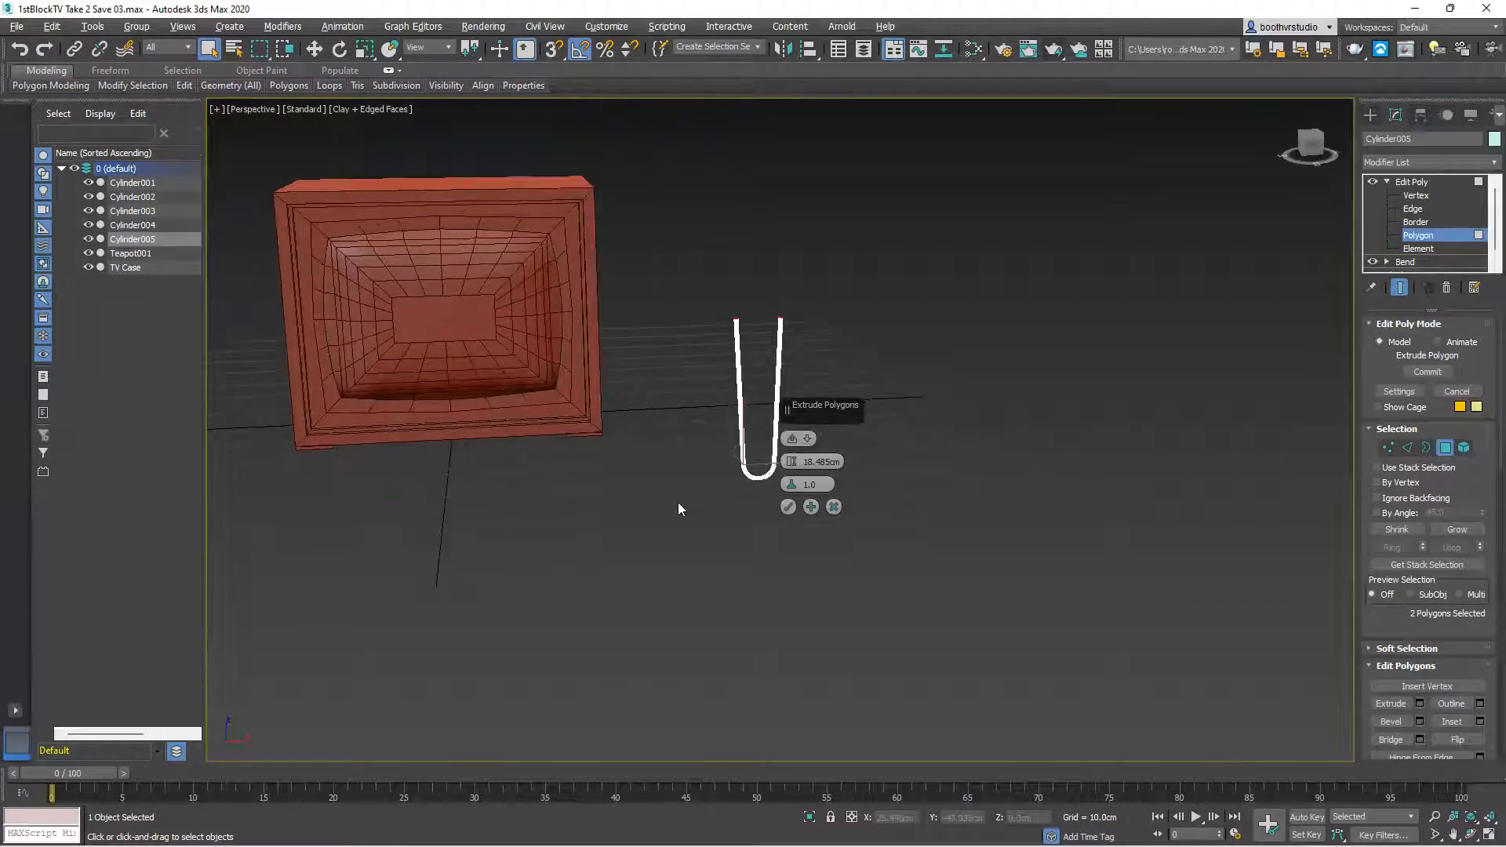
Compare the previewed leg with the TV reference photo in the browser, then cancel the extrusion
mouse_move(369, 833)
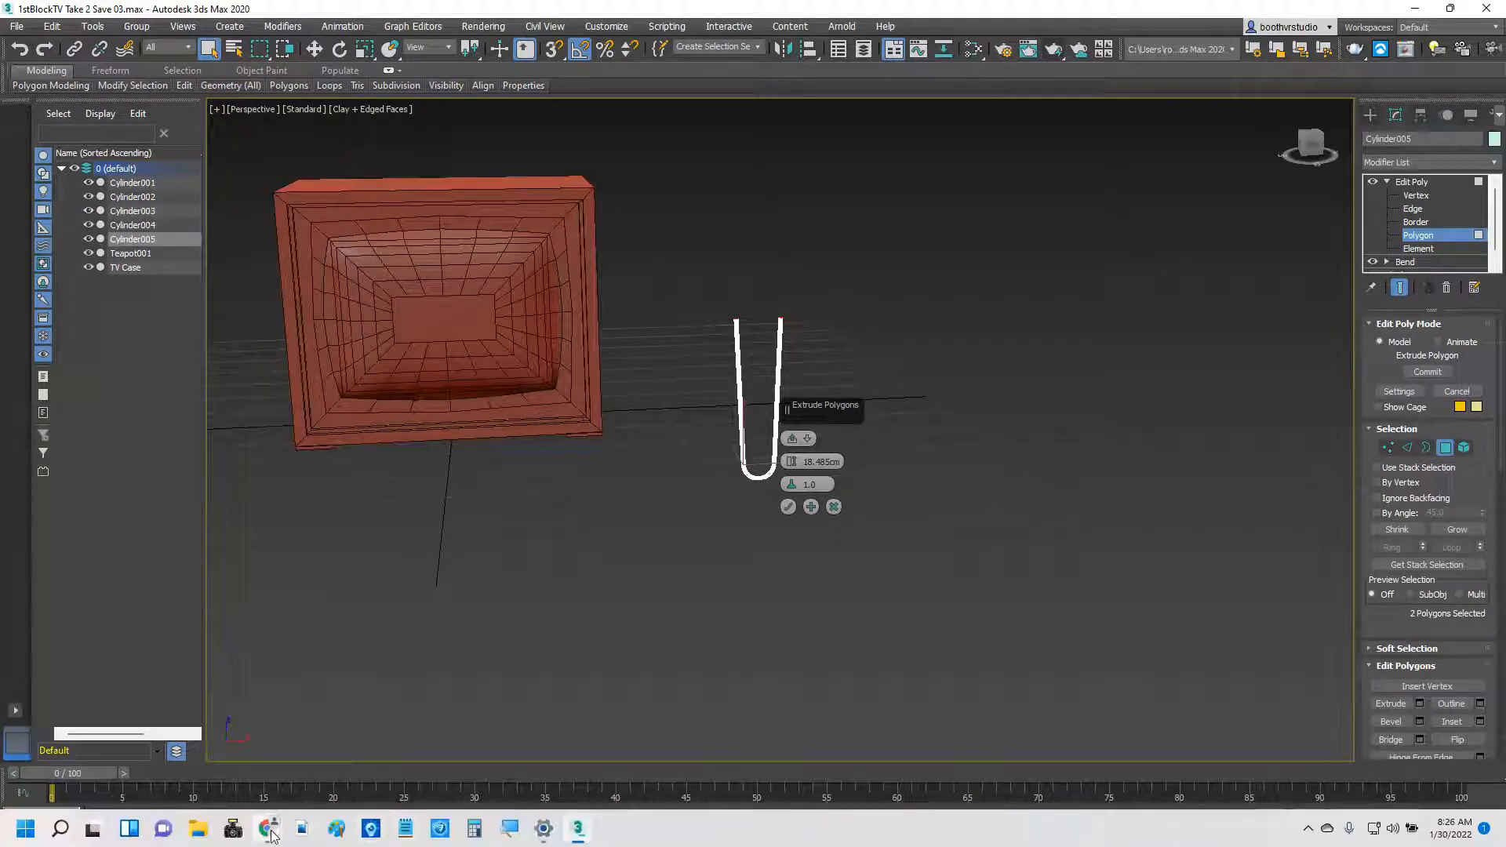
mouse_move(267, 828)
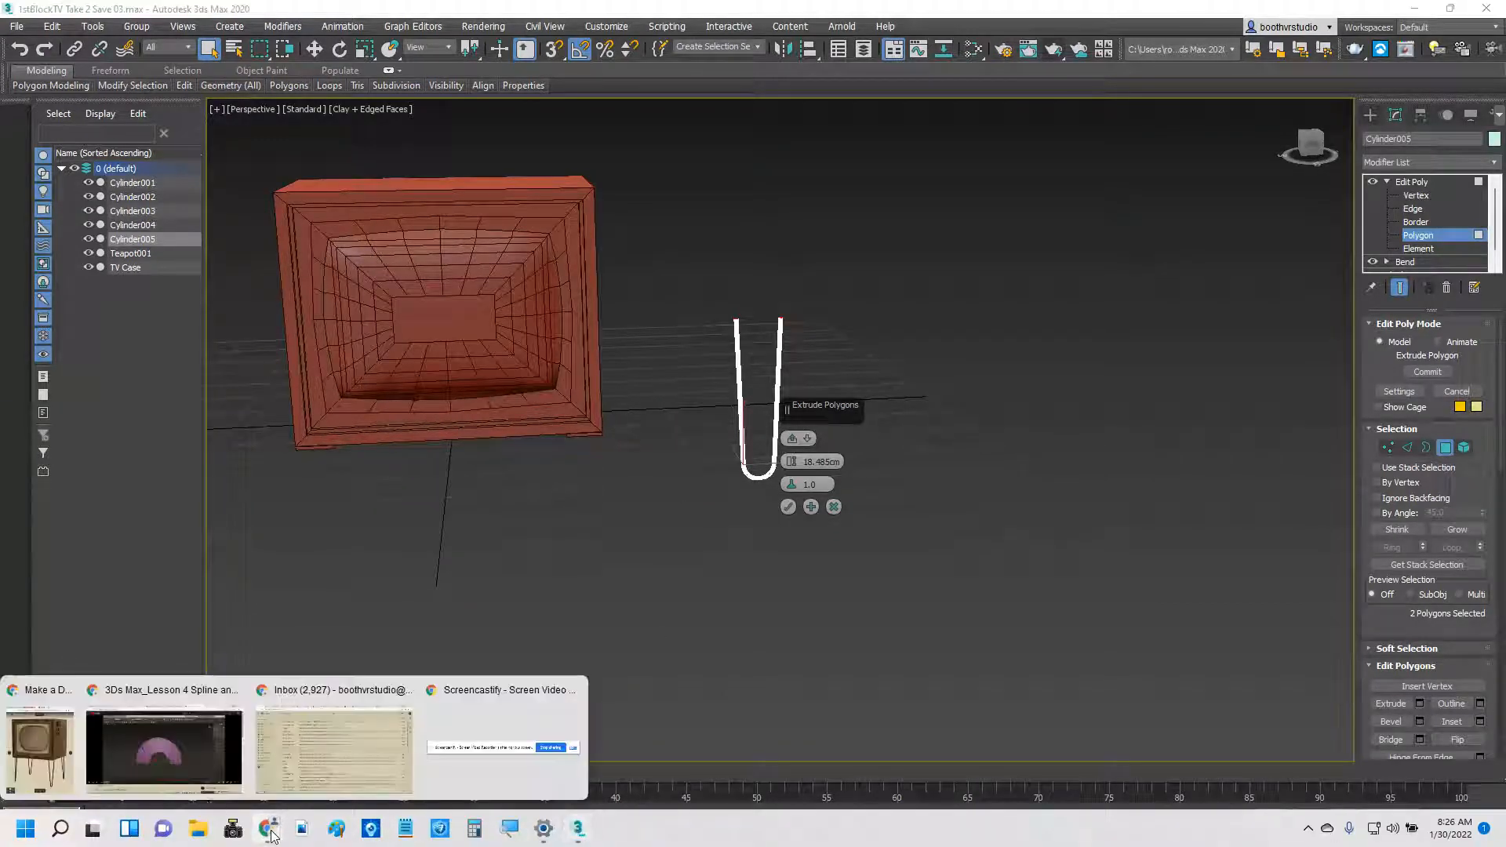
left_click(47, 755)
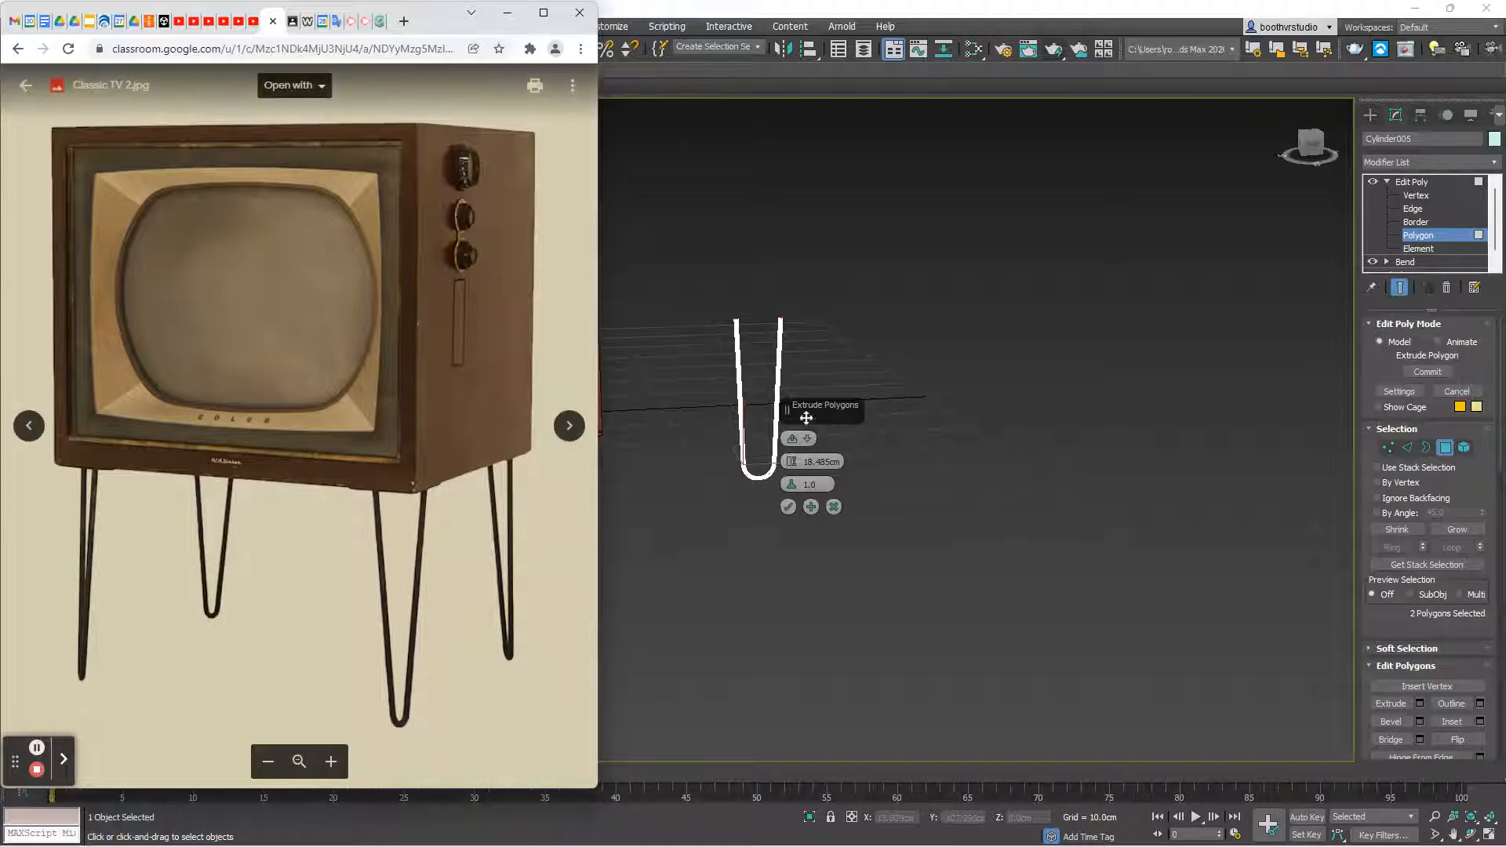
right_click(908, 231)
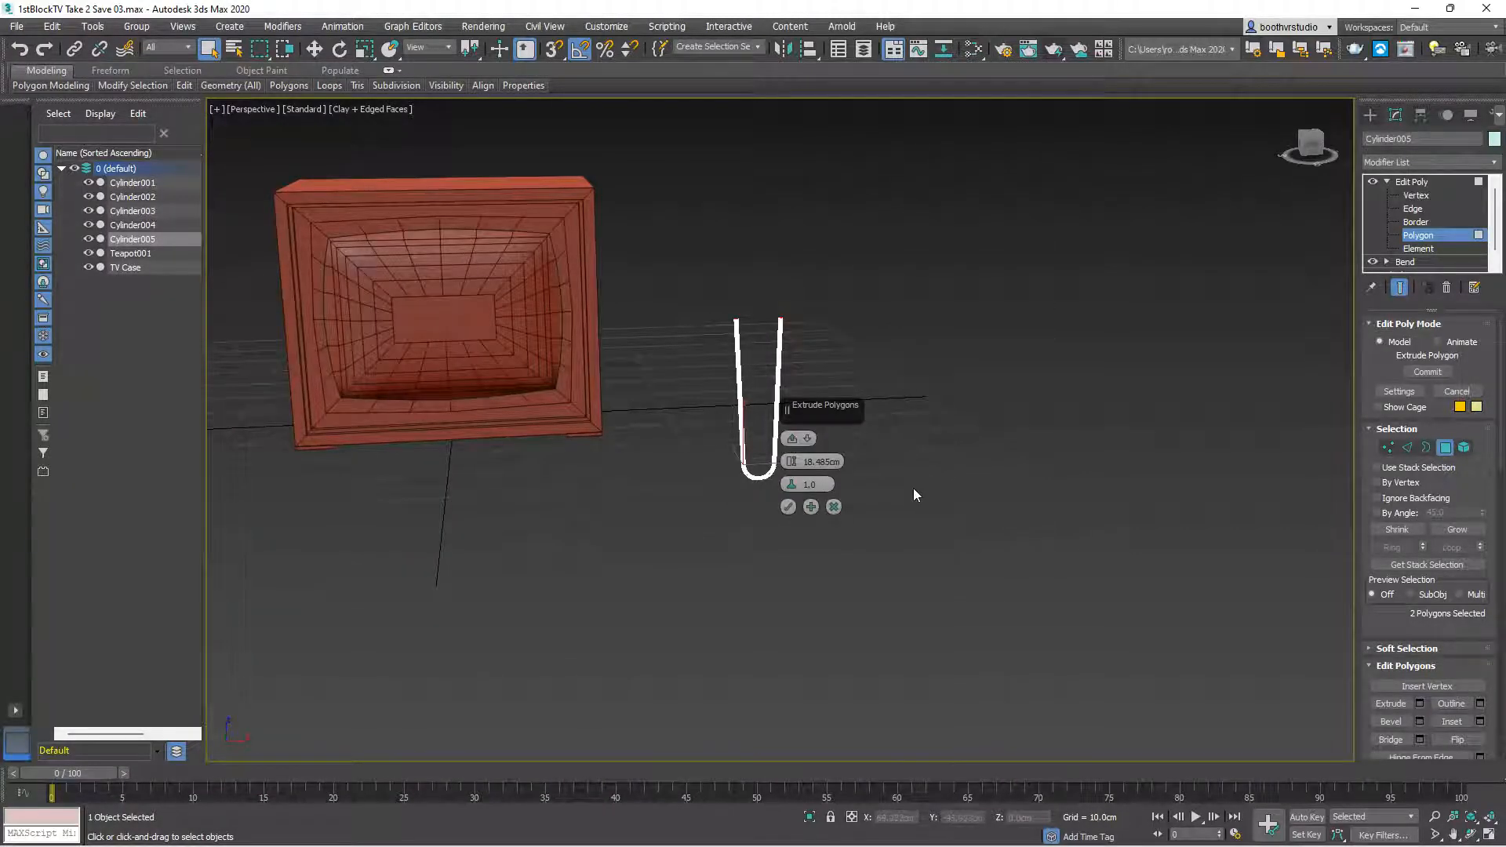
left_click(834, 507)
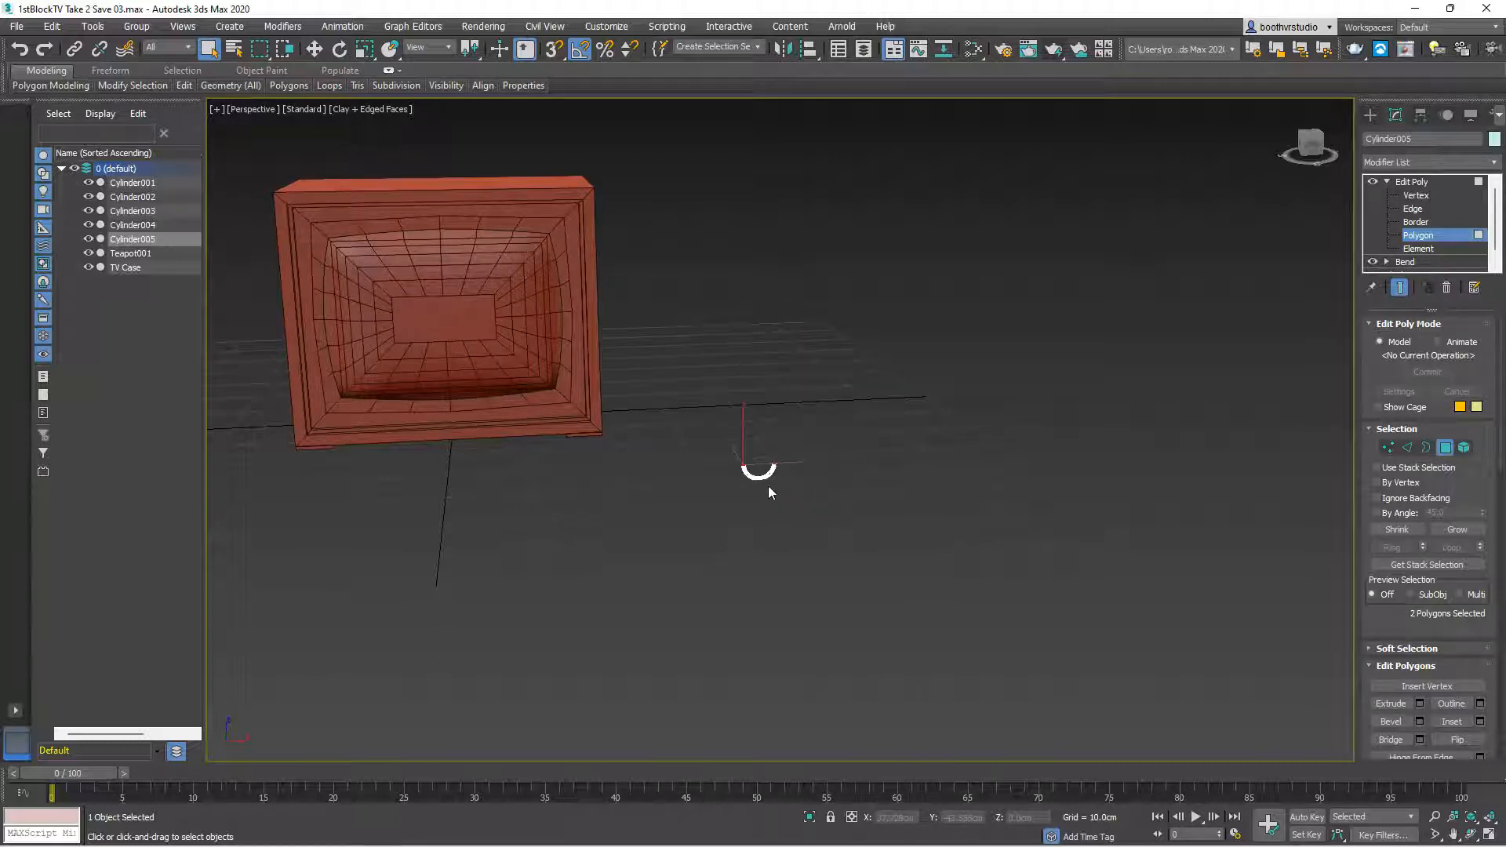
Leave the Polygon level and scale the whole bent cylinder to about 65% along X to narrow the U
left_click(1432, 233)
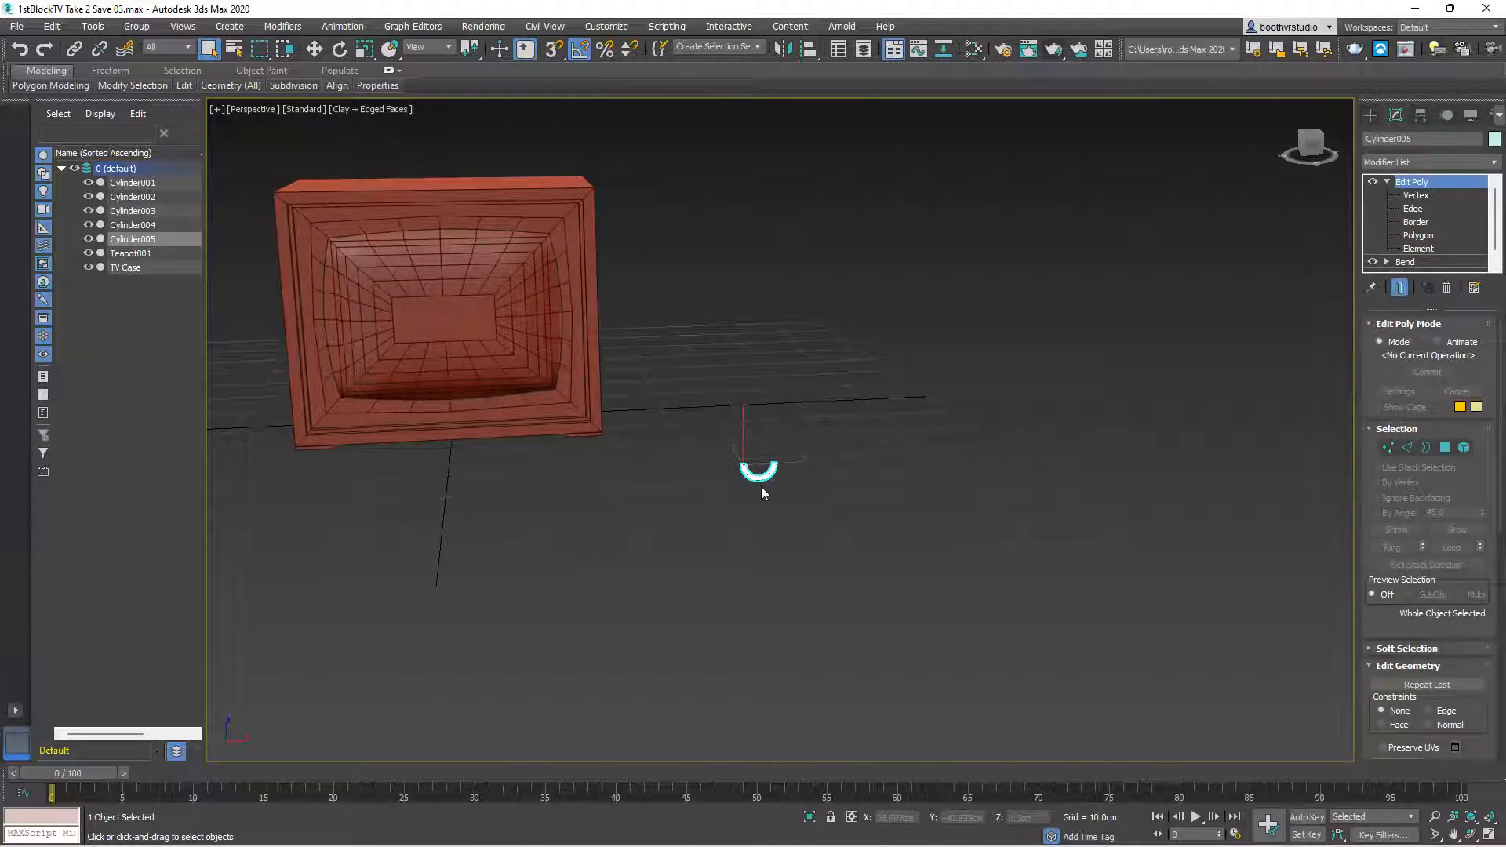
key("z")
scroll(717, 416, "down", 3)
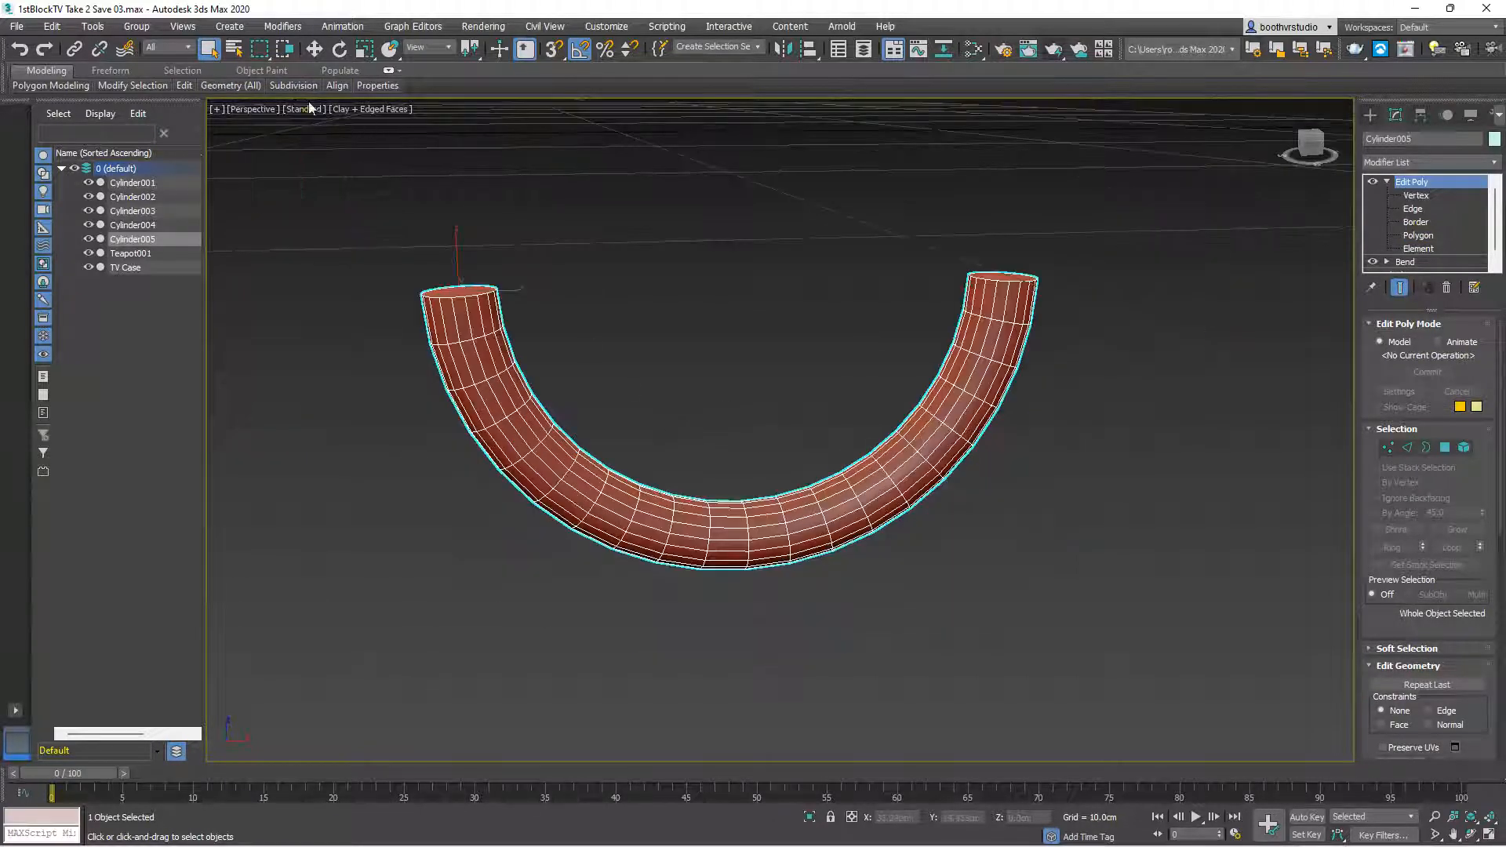
left_click(315, 49)
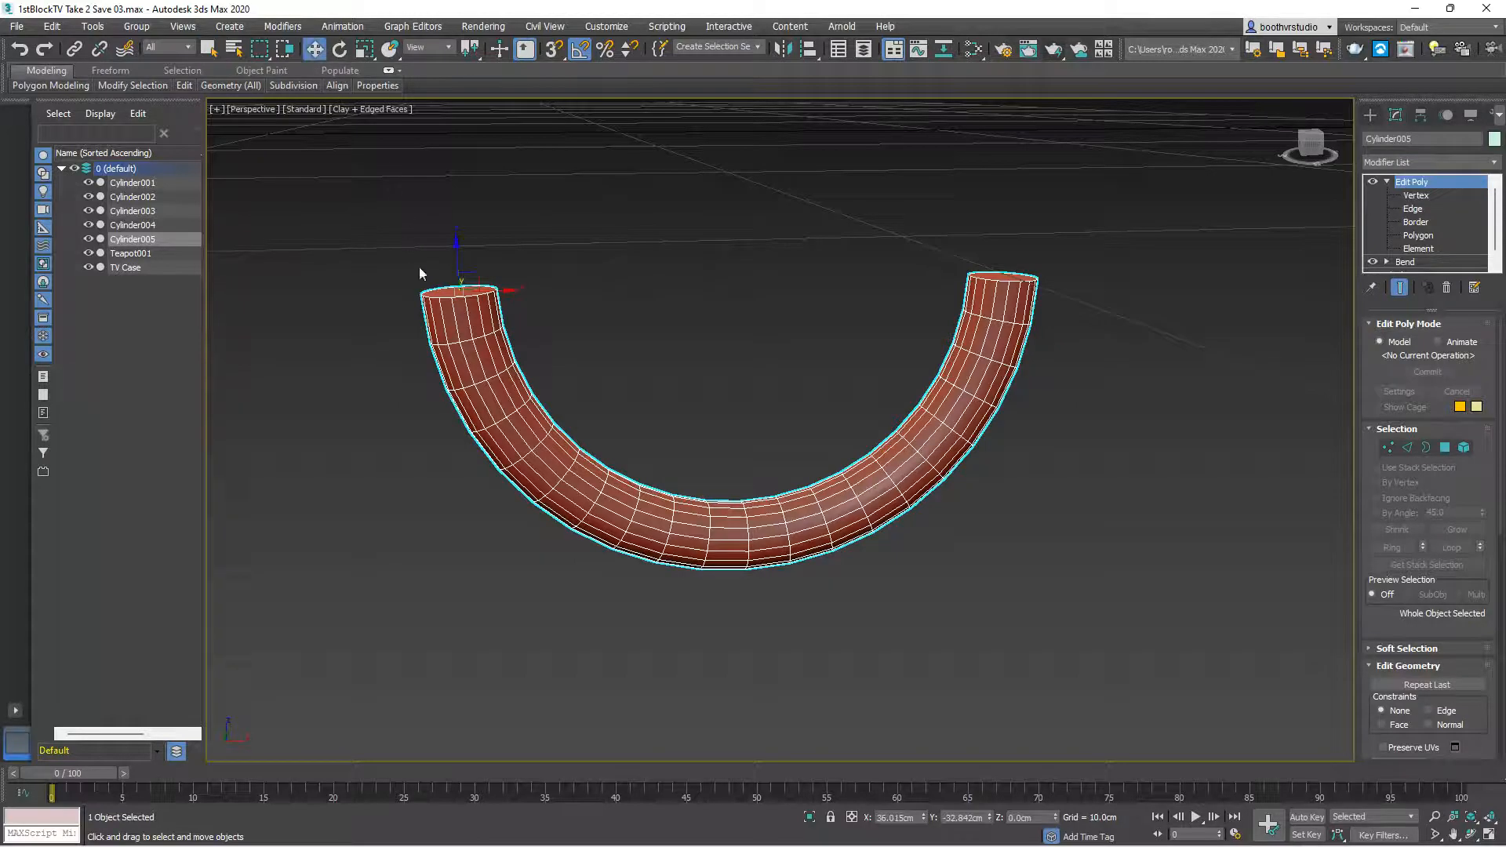
left_click(364, 49)
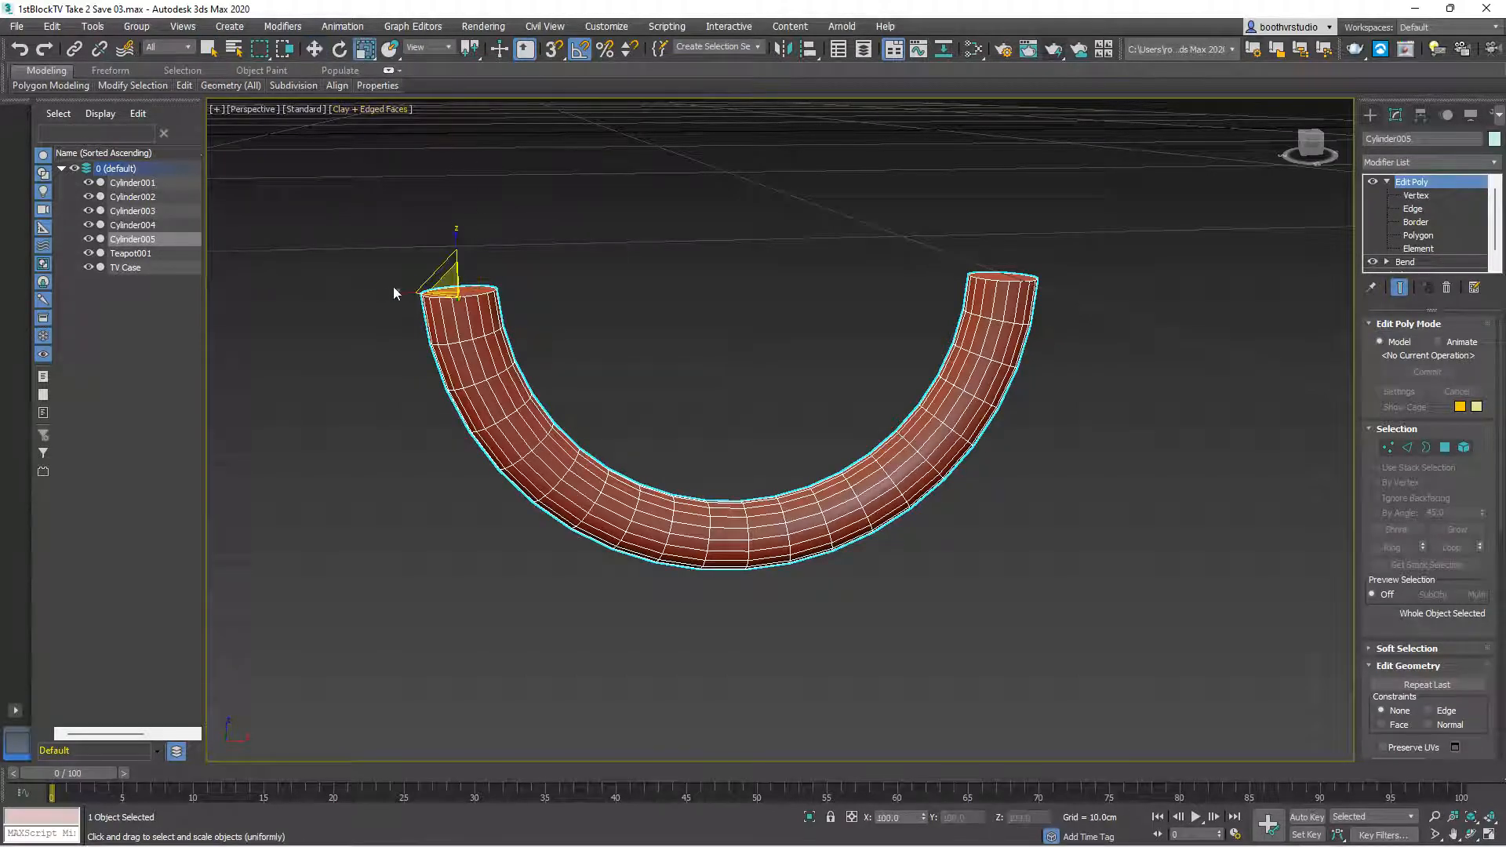
left_click_drag(398, 290, 430, 296)
Scale the bent cylinder further, to about 57% along X and 73% along Y, to thin the tube
middle_click_drag(588, 346, 684, 418, "alt")
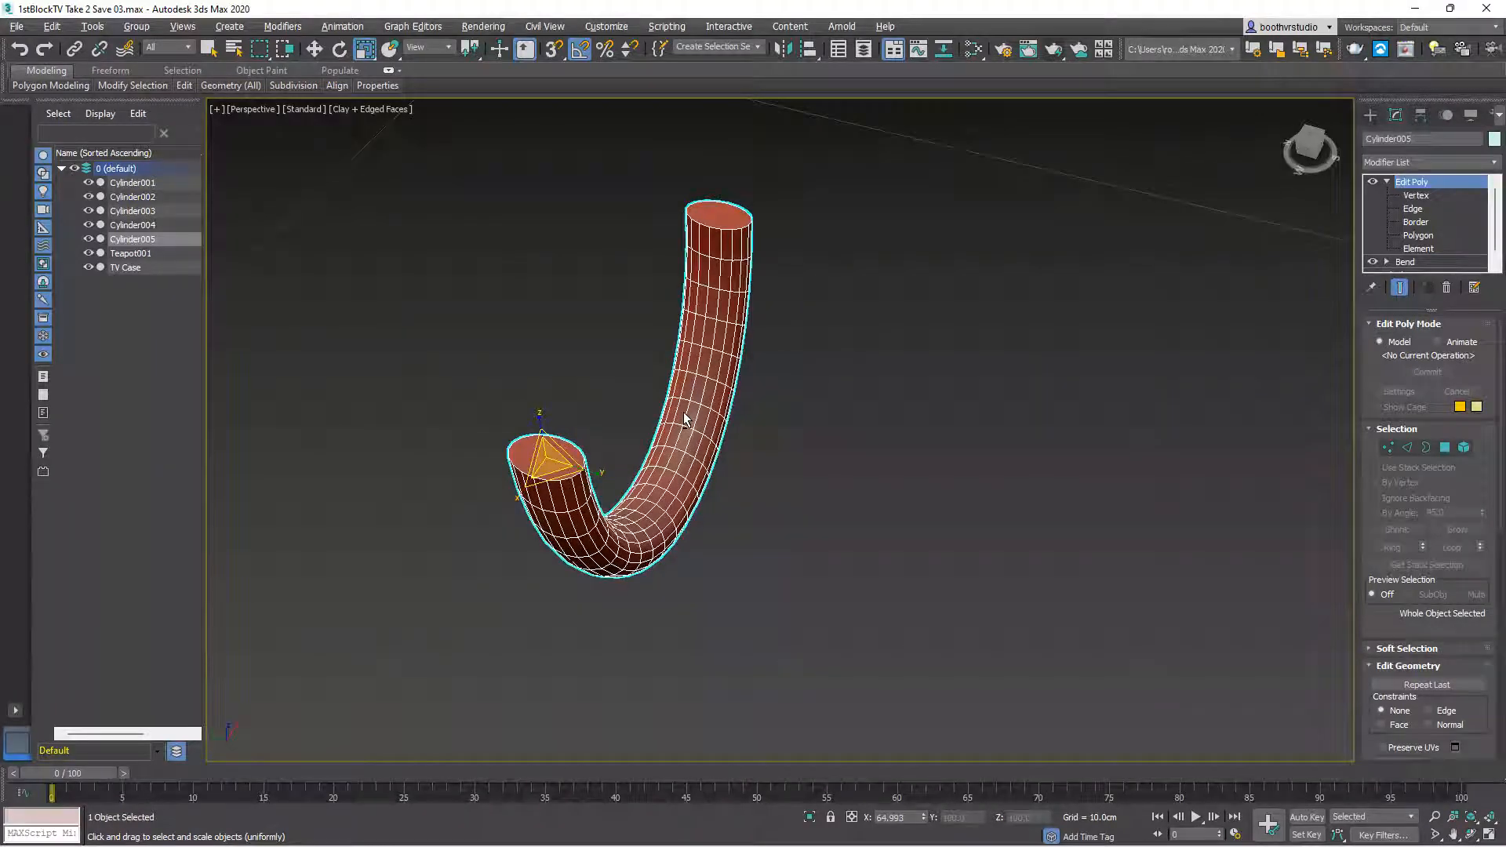
key("r")
left_click_drag(601, 473, 524, 493)
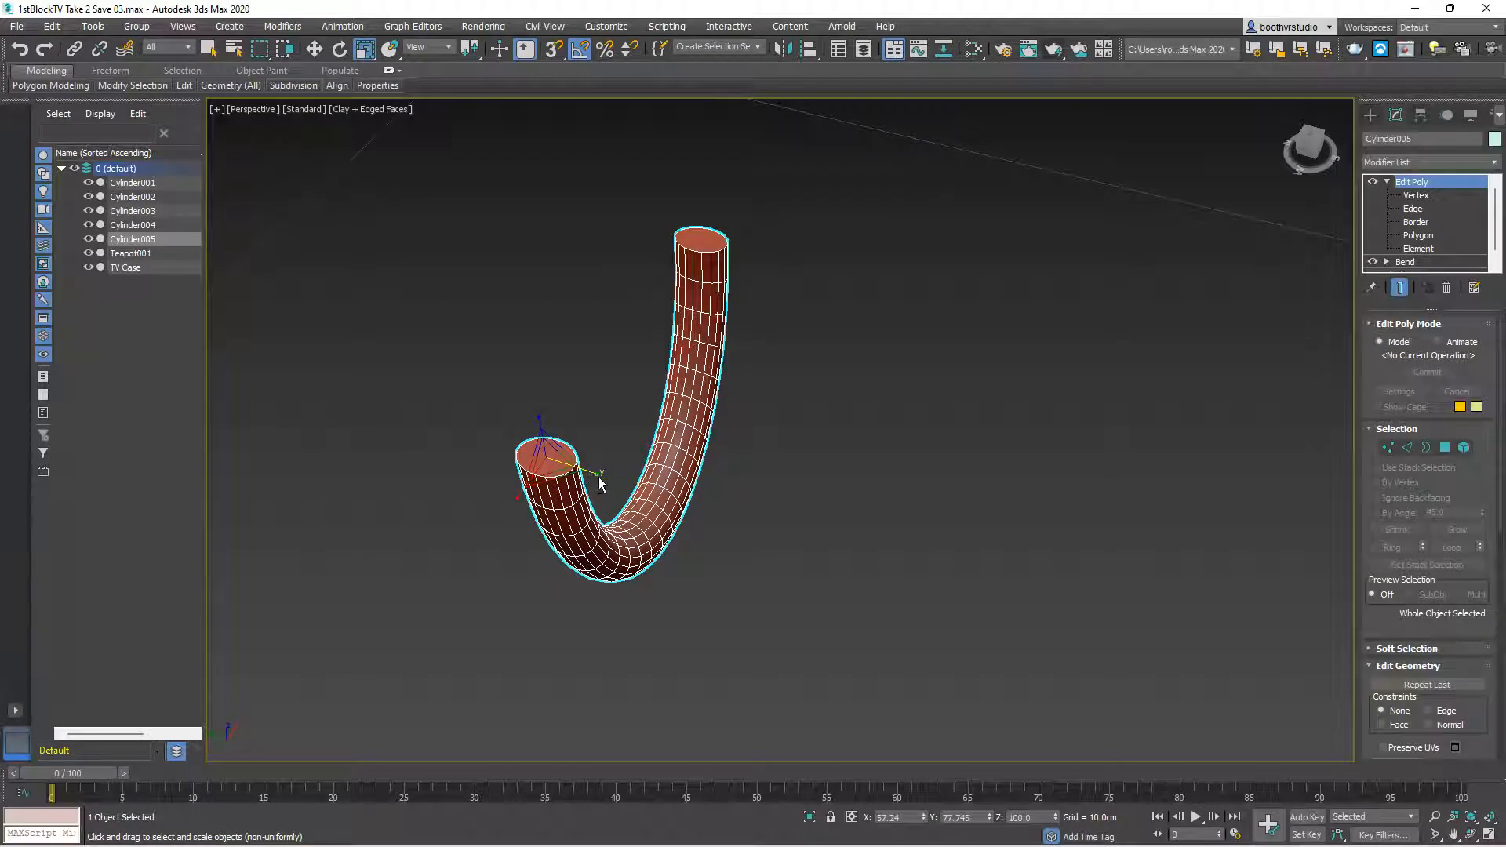
left_click(600, 482)
middle_click_drag(677, 518, 665, 429, "alt")
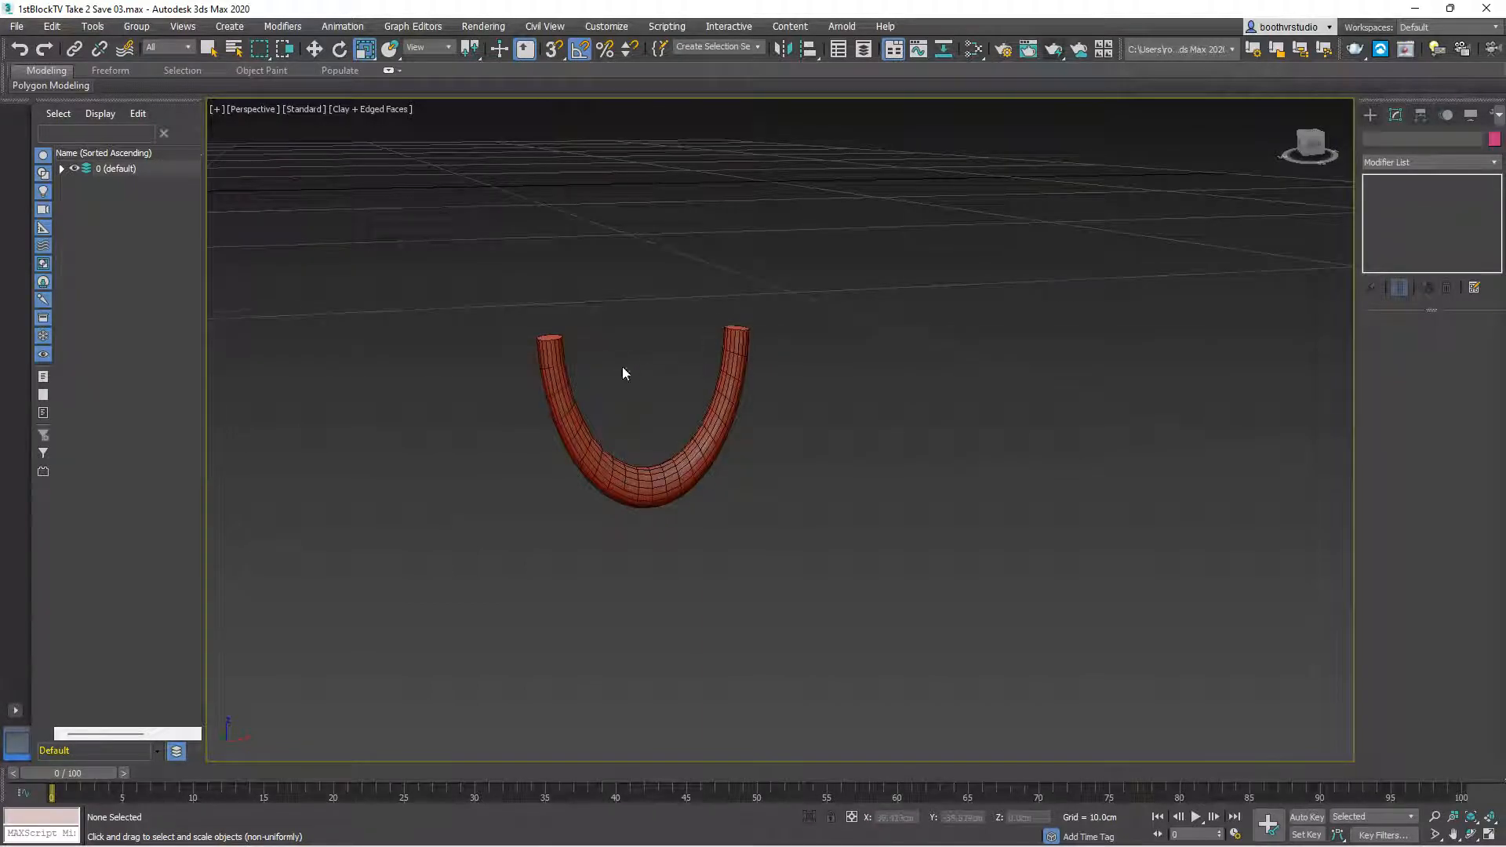
middle_click_drag(623, 365, 641, 409, "alt")
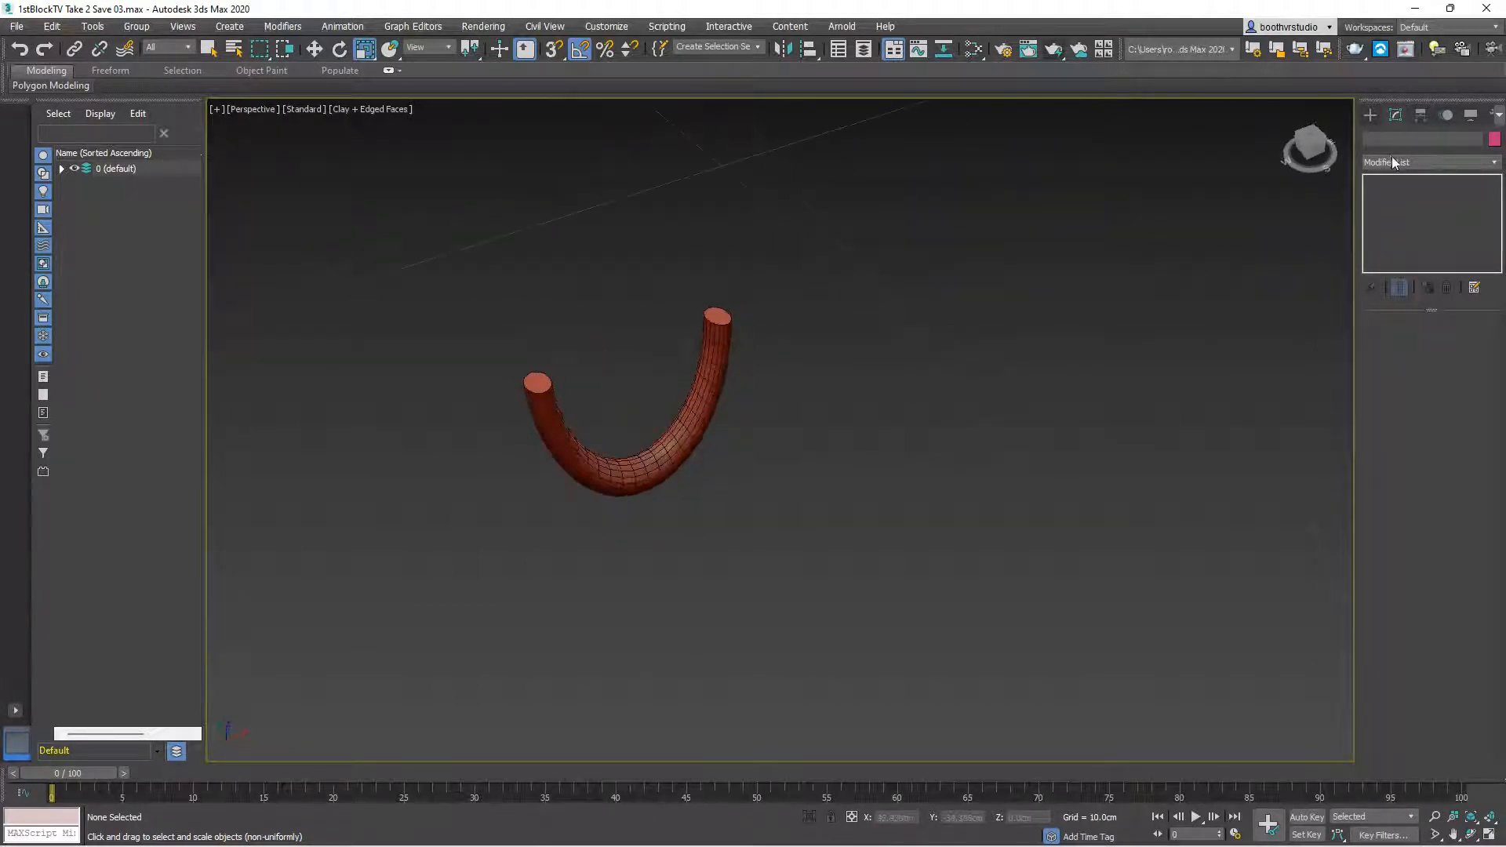
Extrude both end caps of the narrowed U by 18.485 cm along local normals to form the long leg rods
left_click(710, 415)
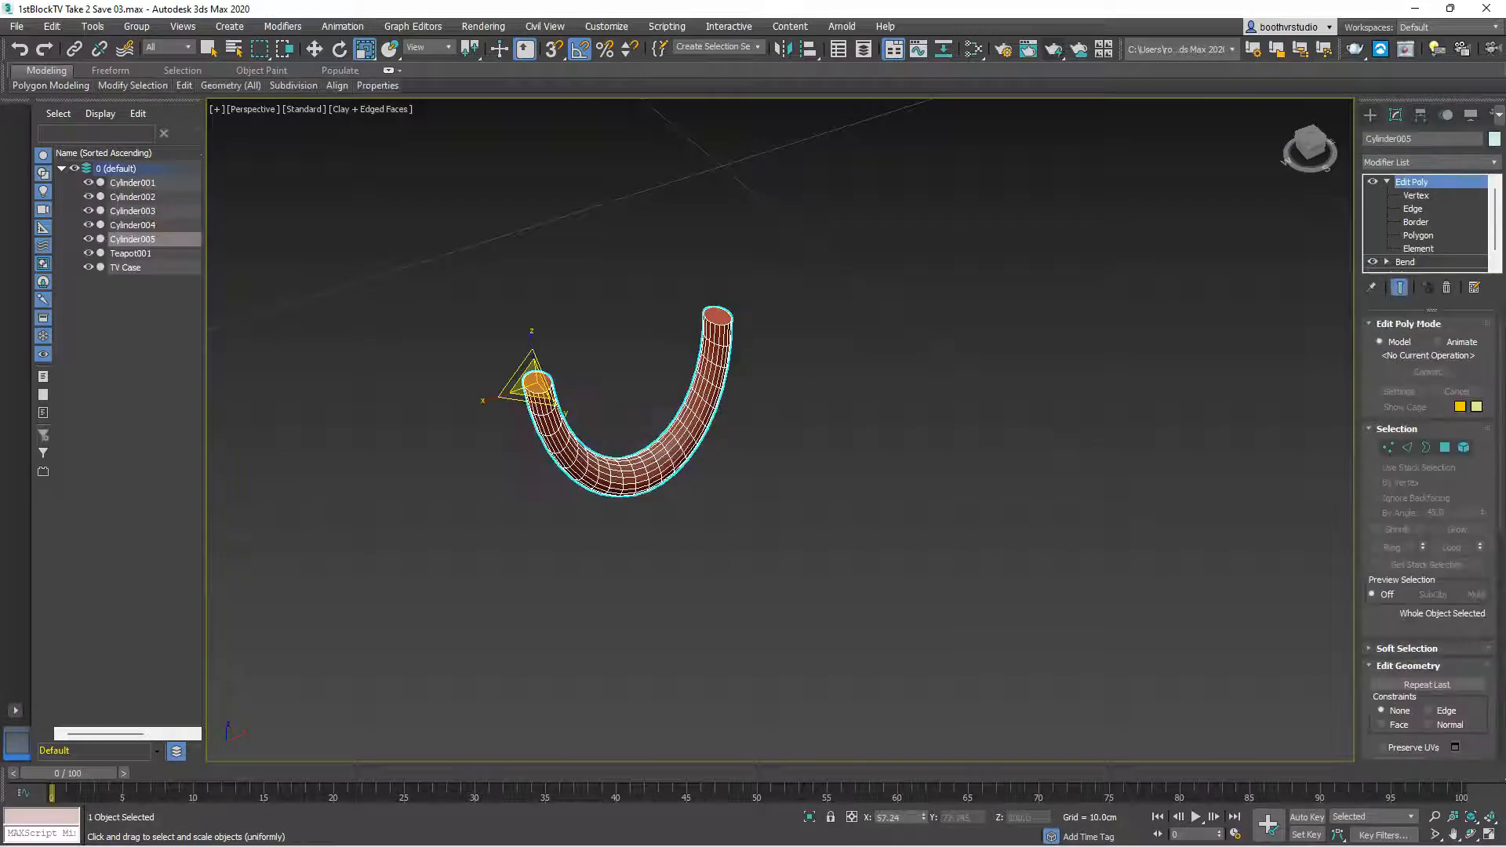
left_click(1418, 236)
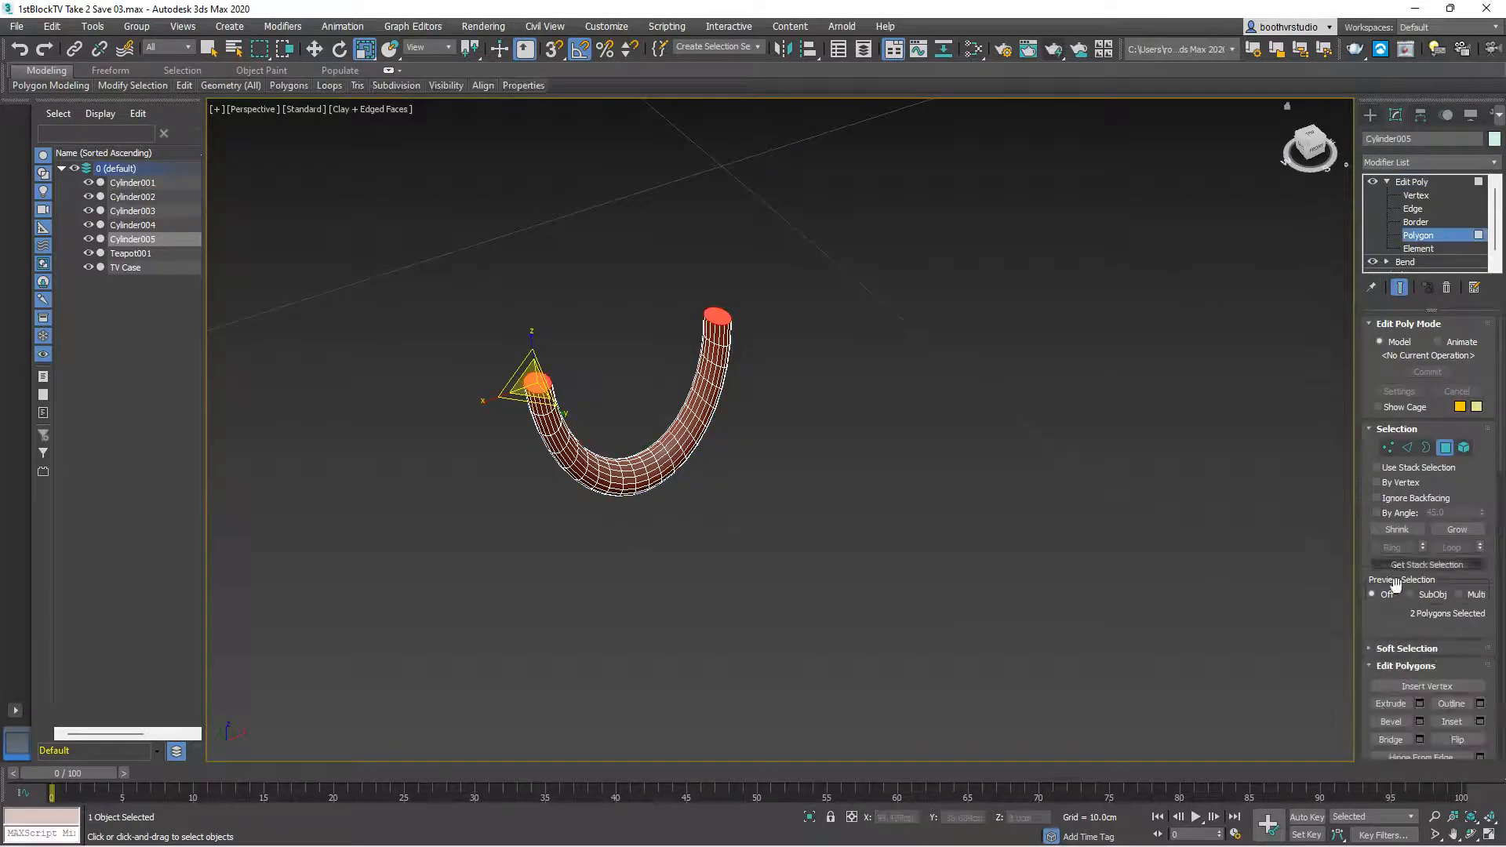
left_click(1420, 704)
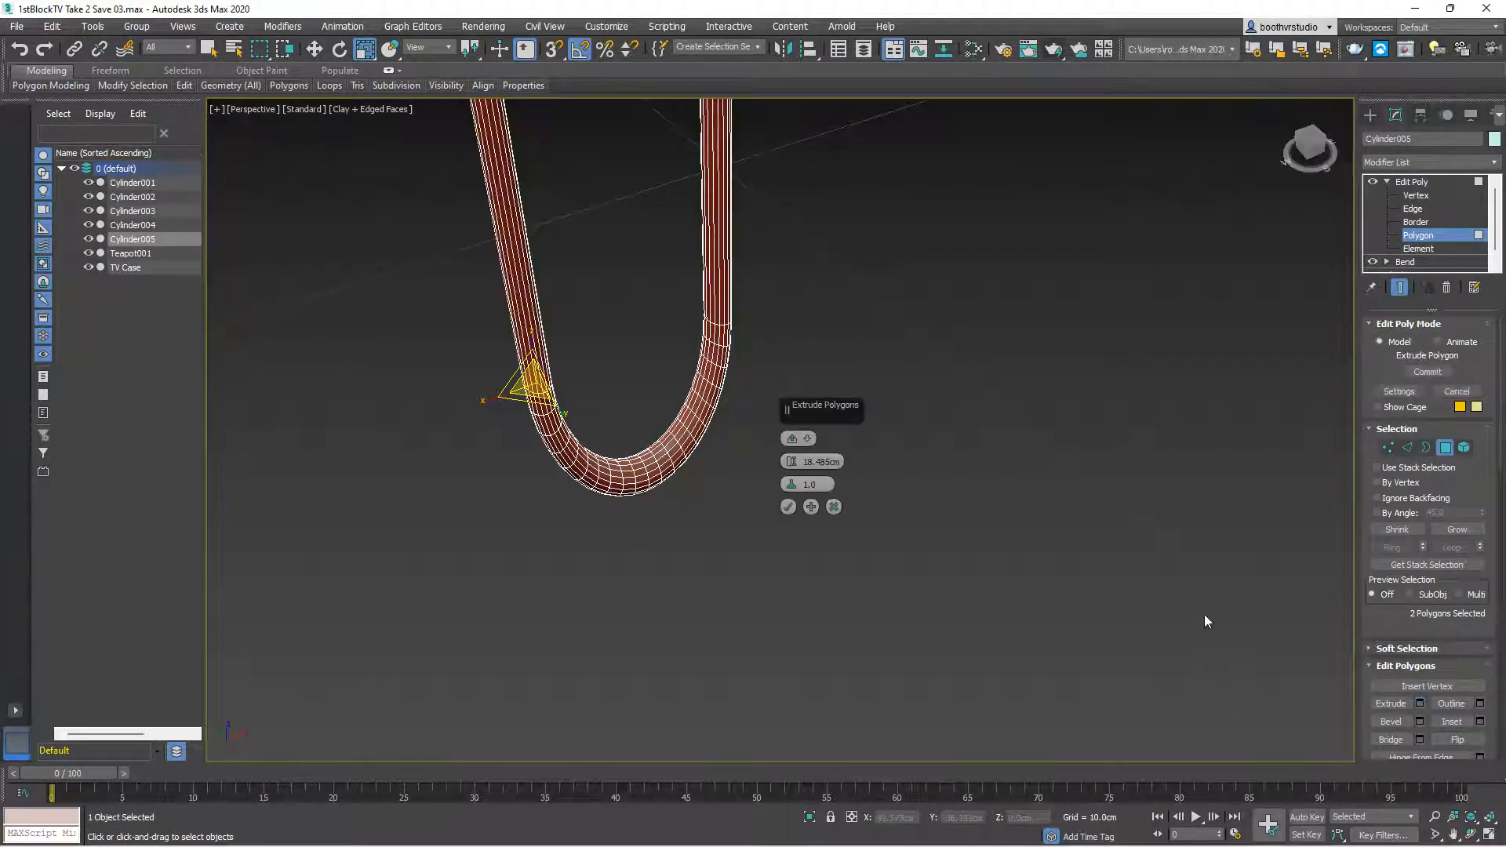
scroll(1023, 431, "down", 4)
middle_click_drag(1021, 380, 802, 576)
scroll(863, 572, "down", 3)
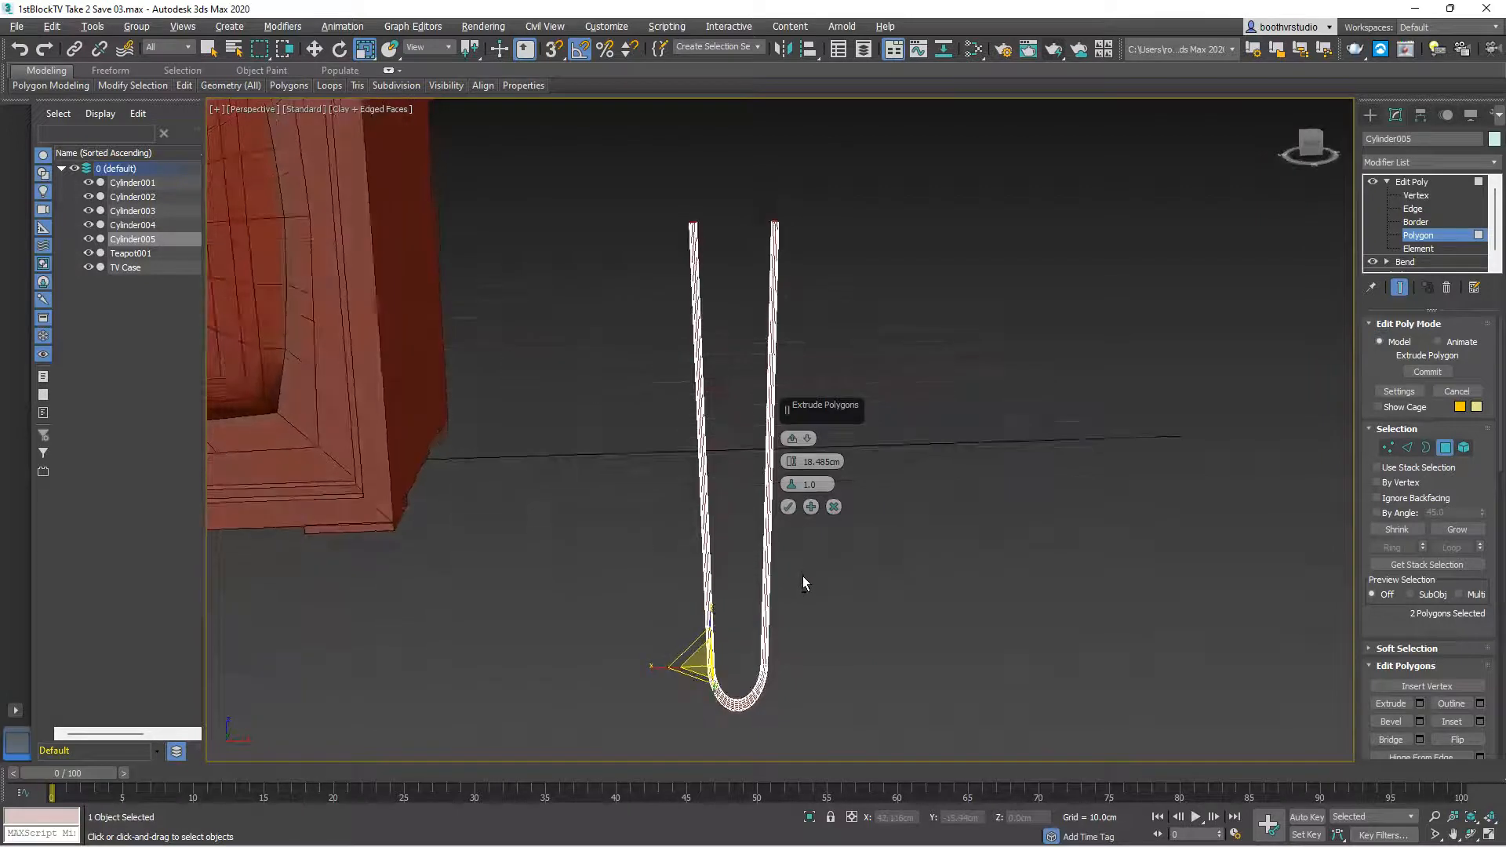
left_click(788, 508)
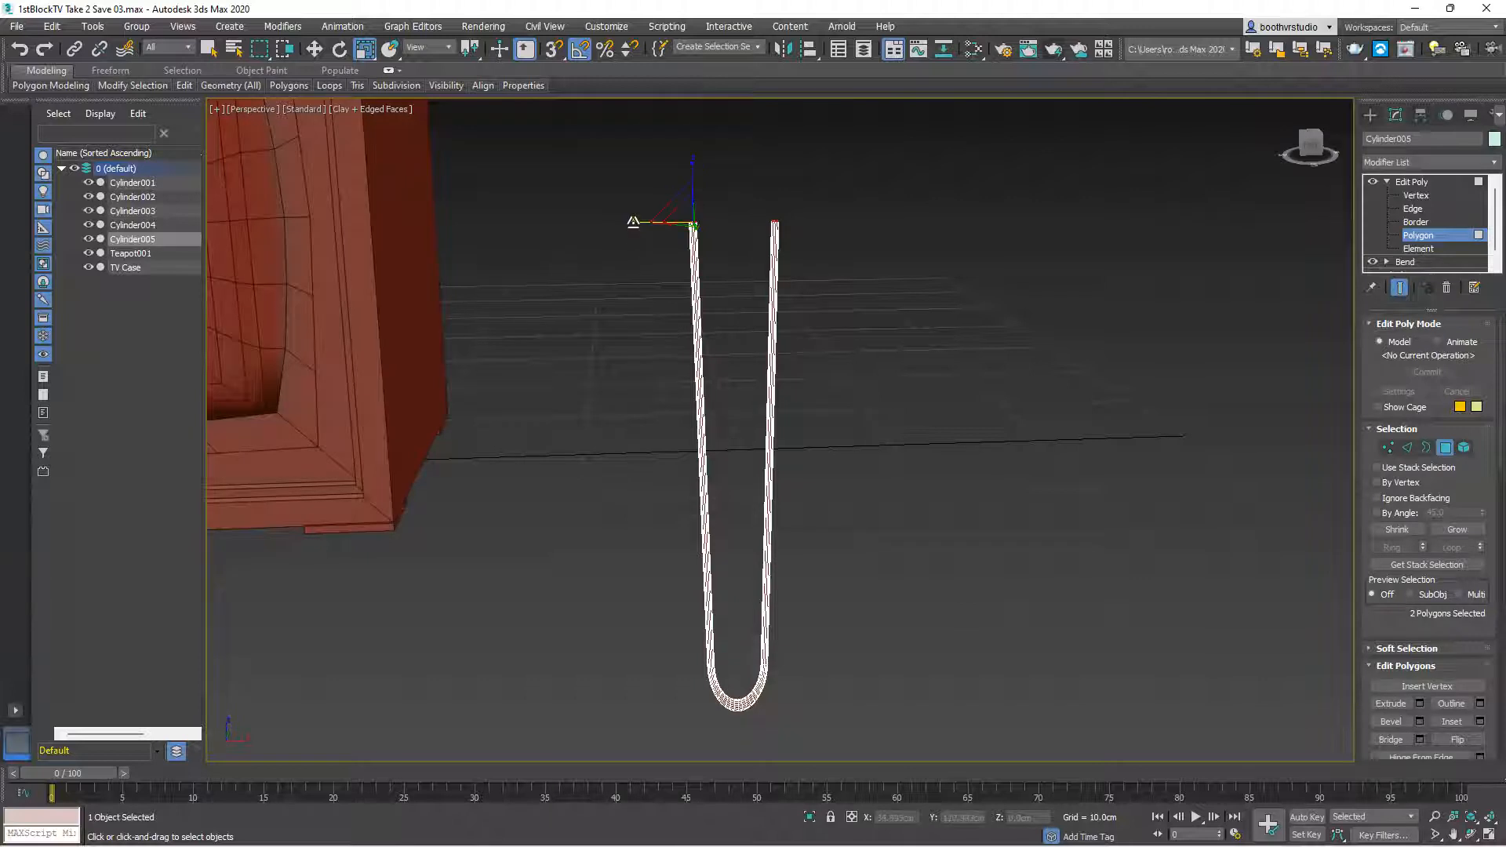
Try to spread the two selected end caps of the leg apart along X by scaling and moving them together
left_click_drag(632, 222, 615, 225)
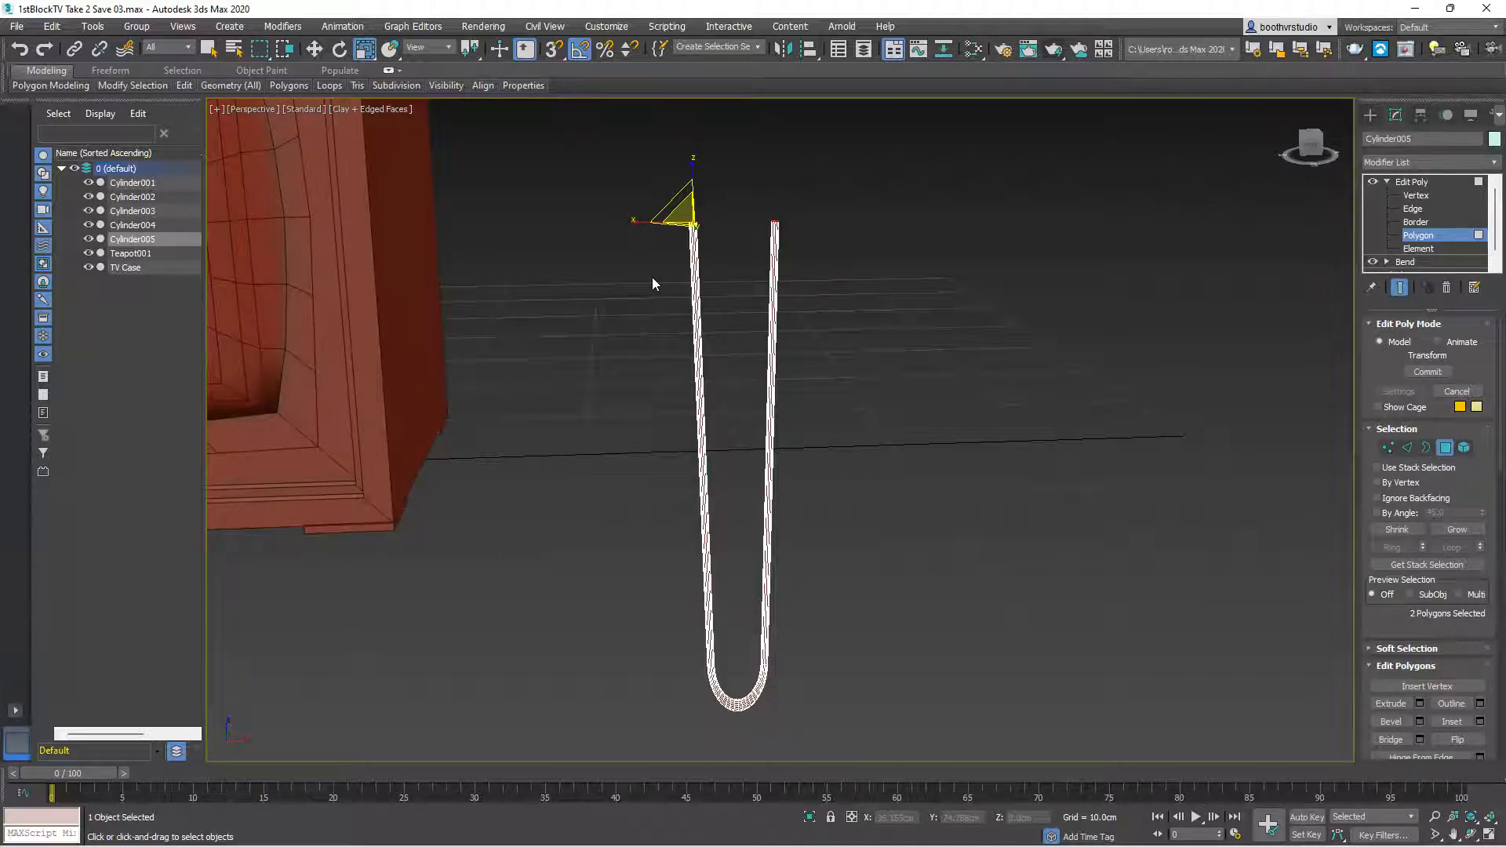
middle_click_drag(728, 218, 732, 248, "alt")
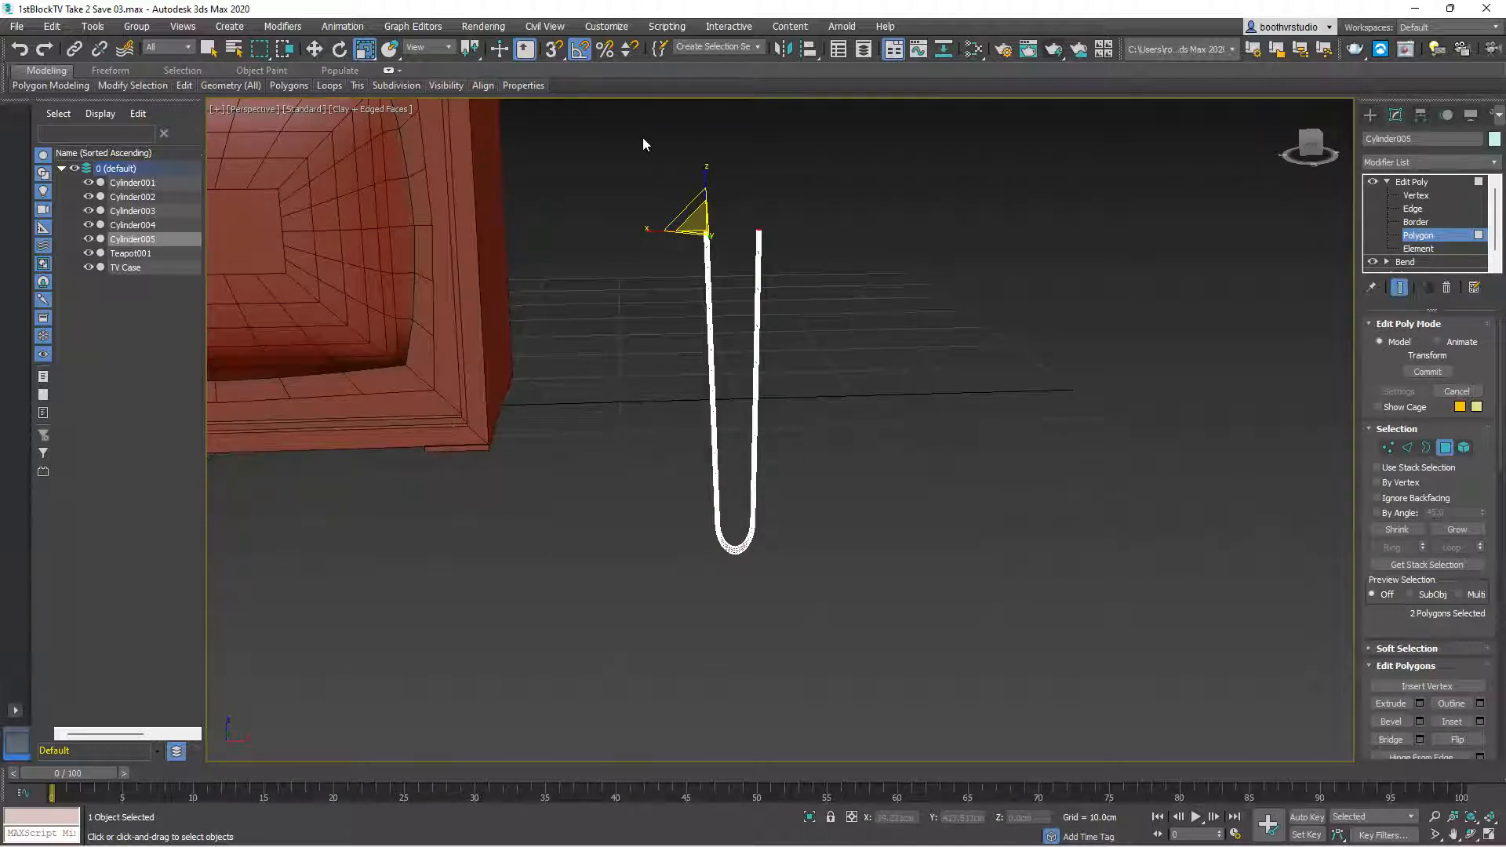
left_click(318, 50)
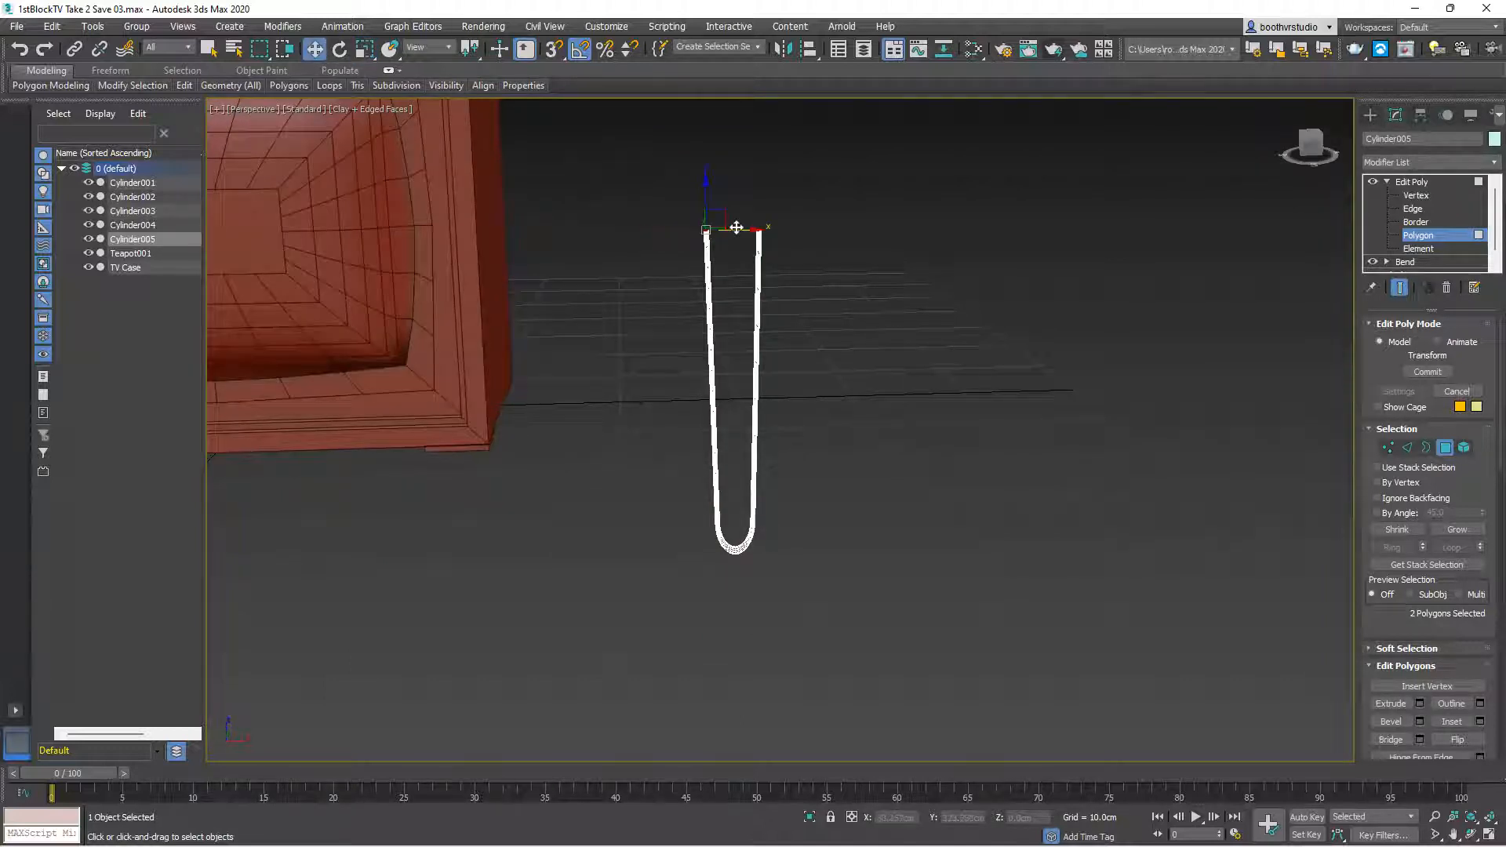
left_click_drag(737, 228, 745, 234)
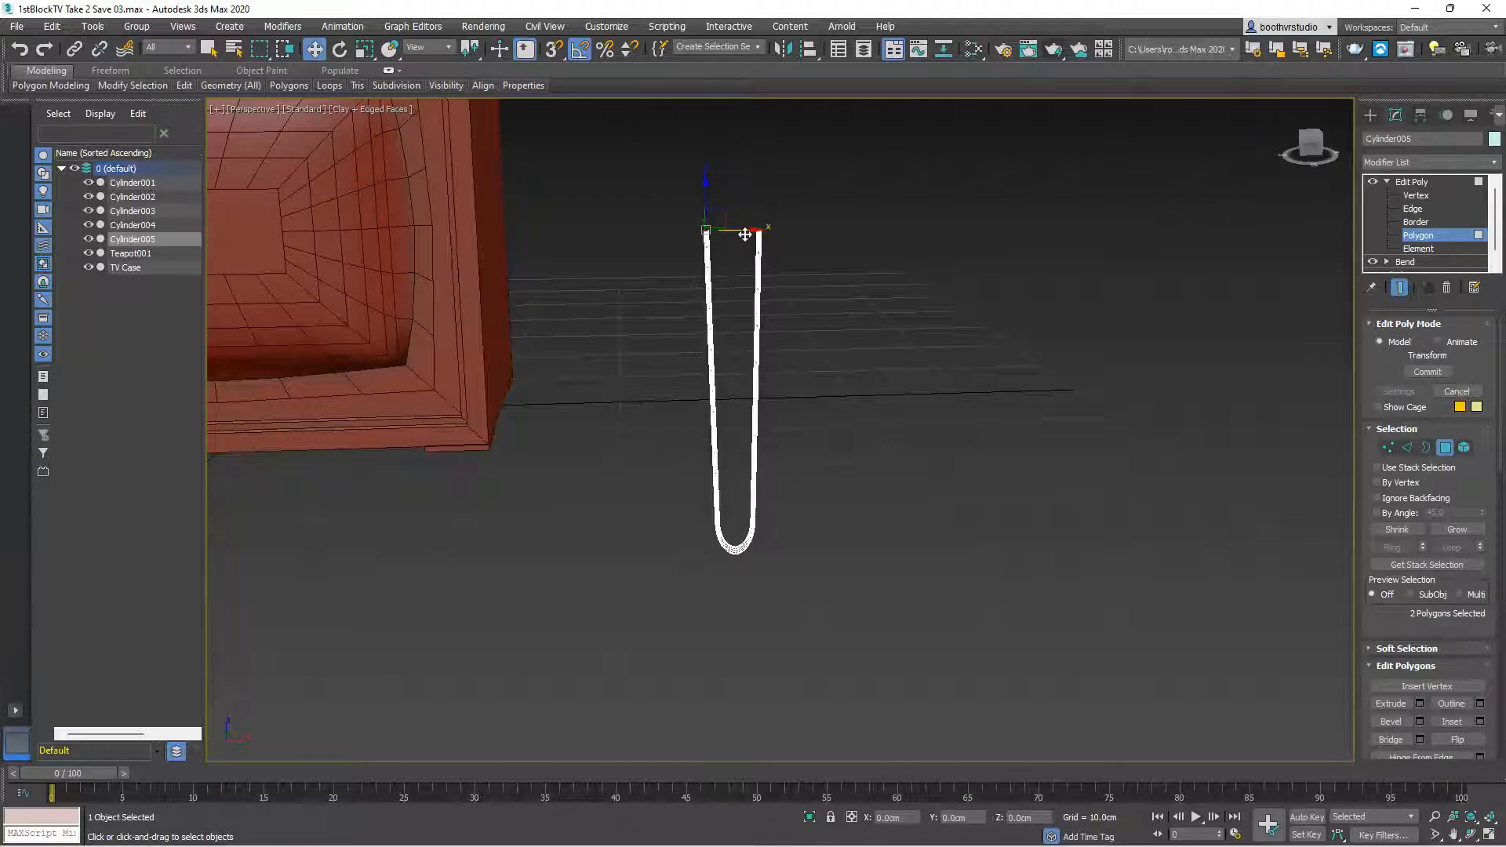
middle_click_drag(737, 335, 736, 352, "alt")
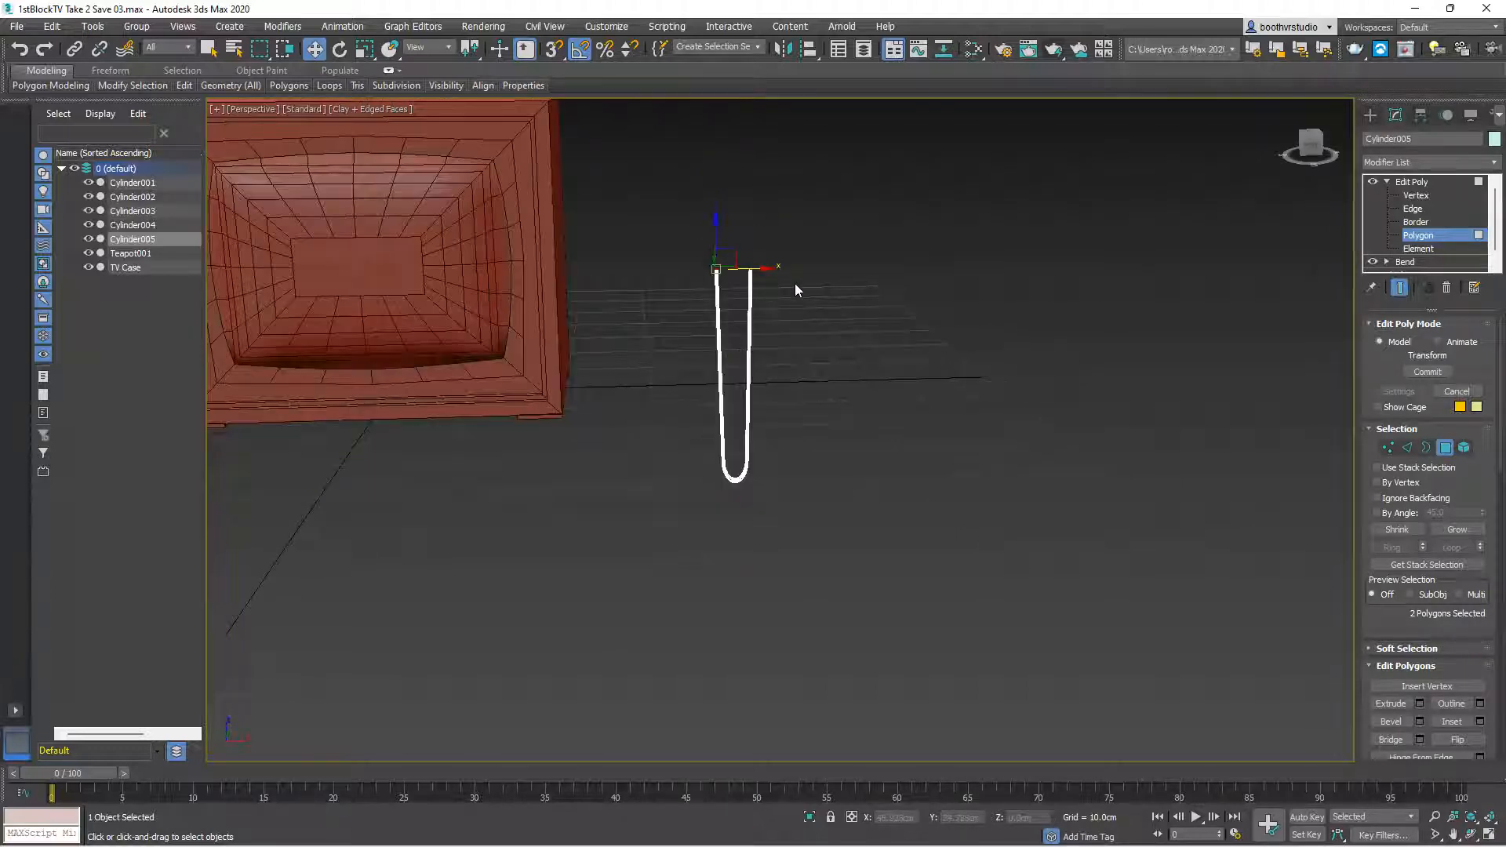
middle_click_drag(761, 302, 730, 300, "alt")
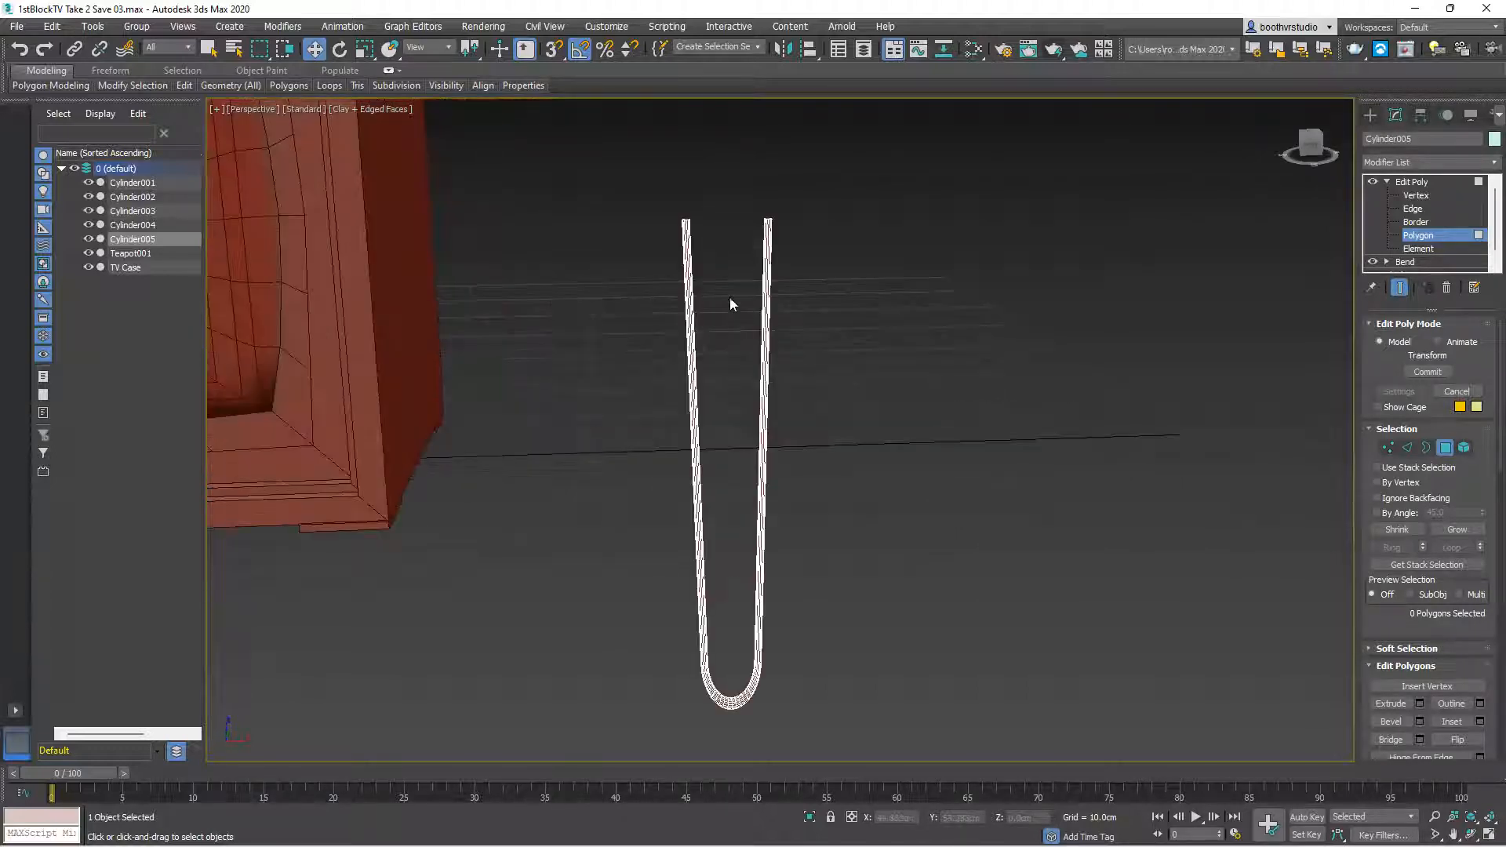
Select each end cap of the leg separately and move it slightly outward along X to splay the two rods
middle_click_drag(701, 250, 704, 279, "alt")
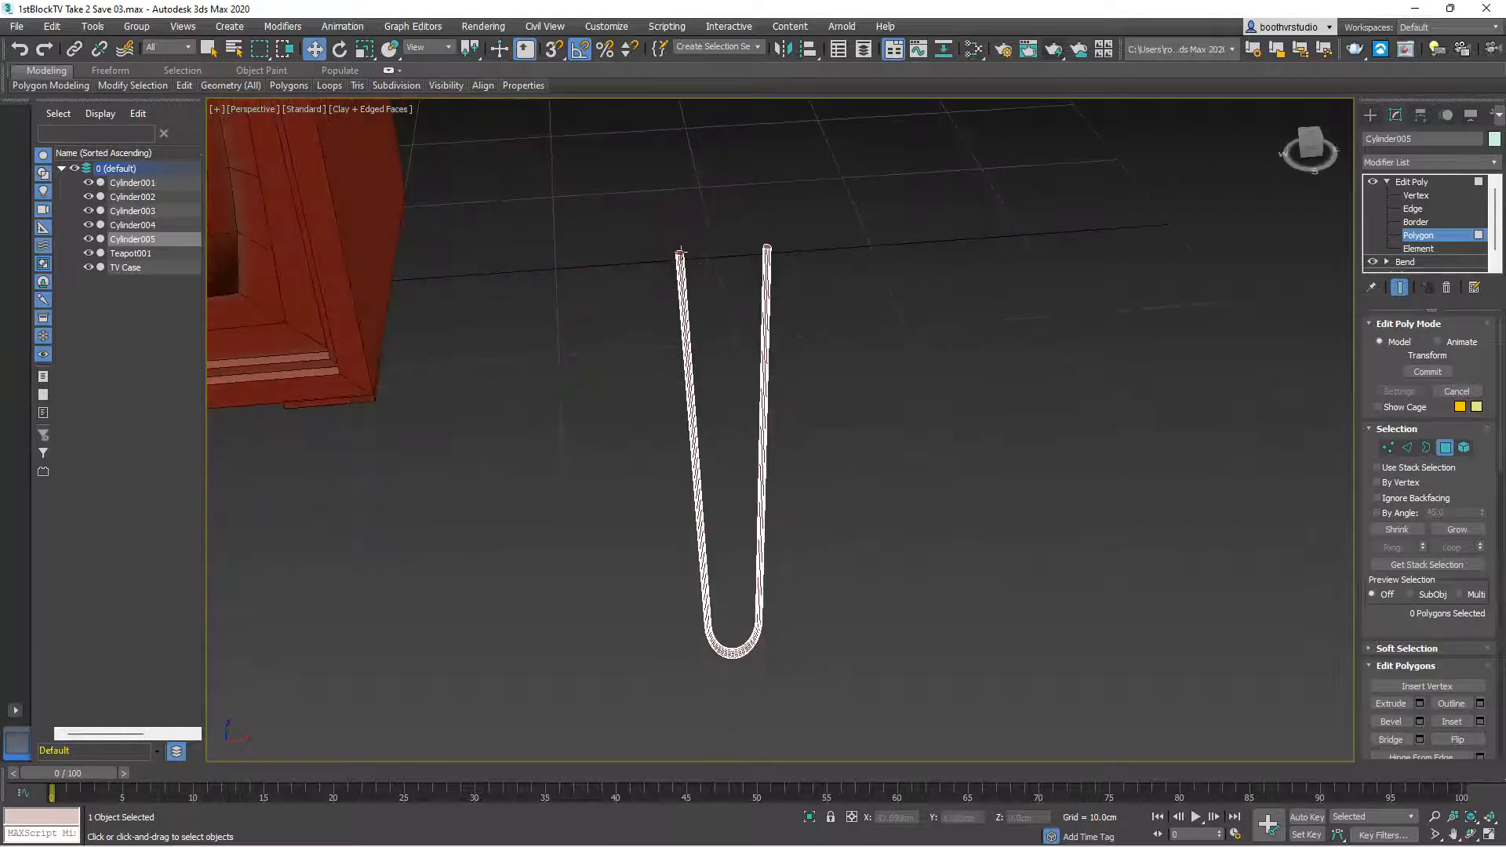
left_click(680, 252)
left_click_drag(710, 251, 697, 253)
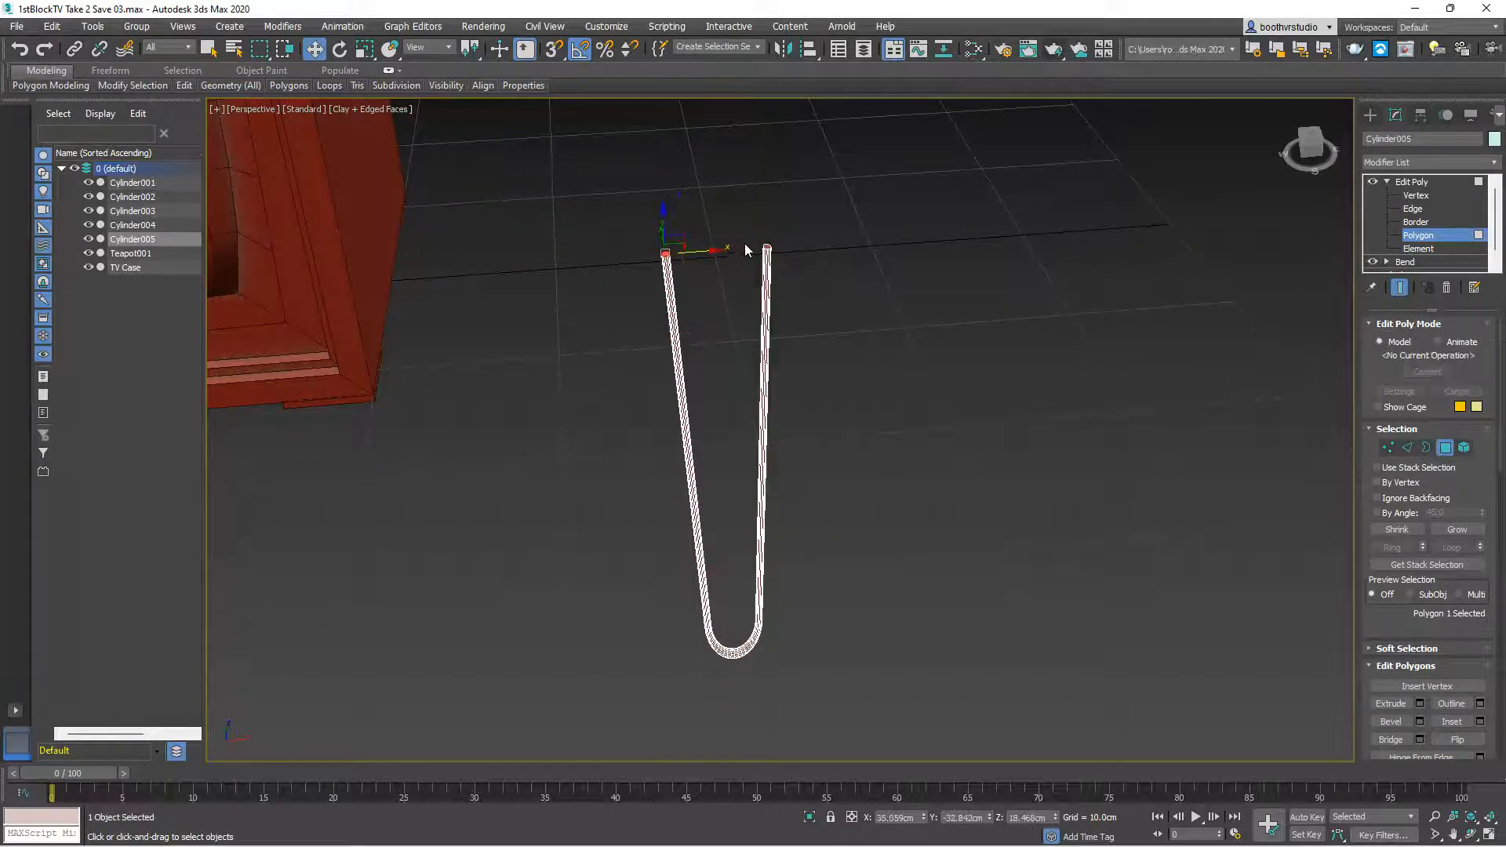
left_click(767, 247)
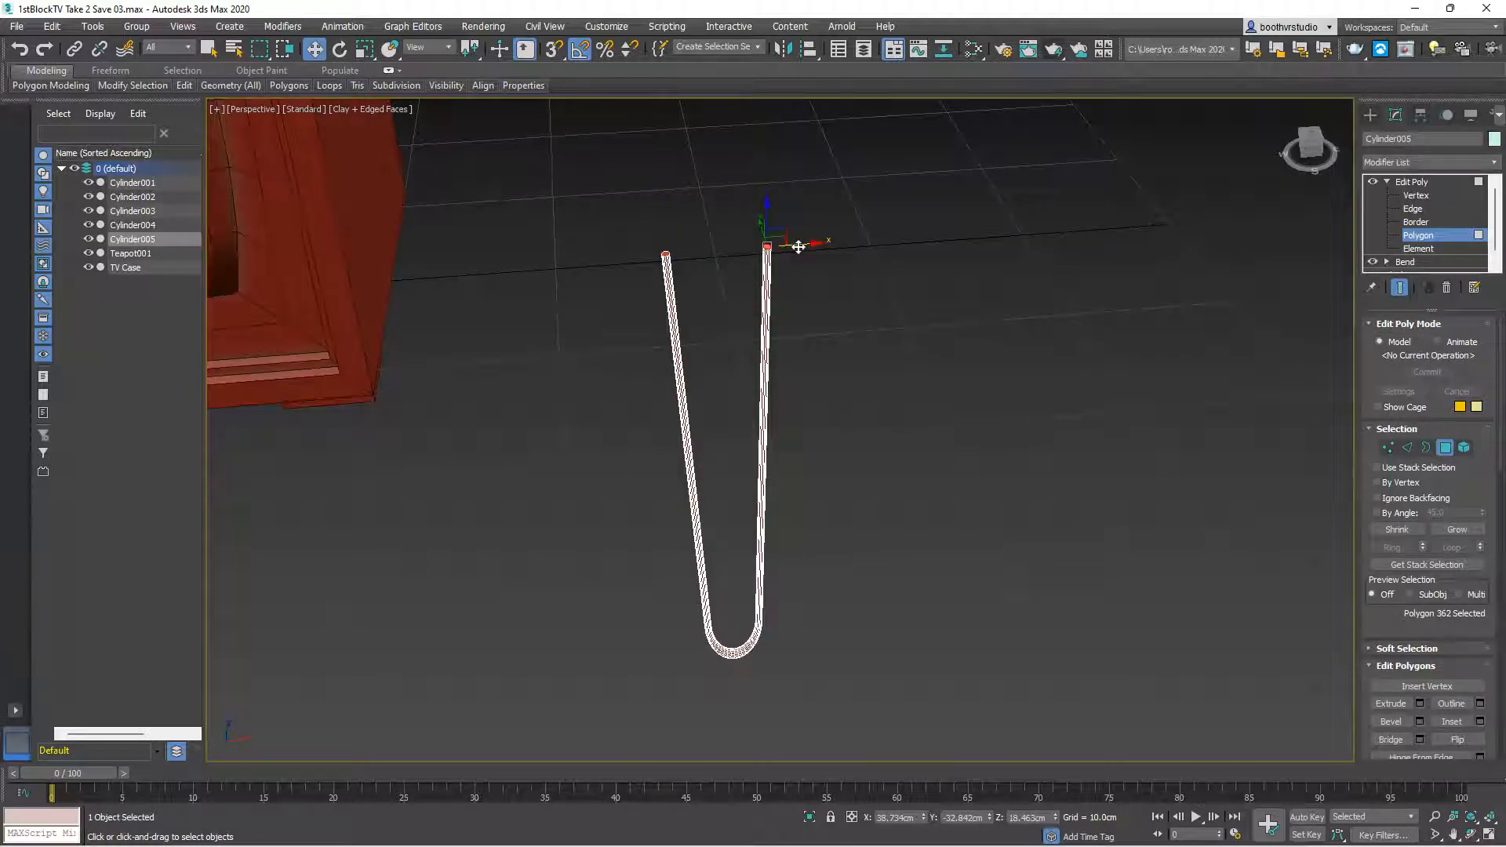
middle_click_drag(815, 469, 832, 564, "alt")
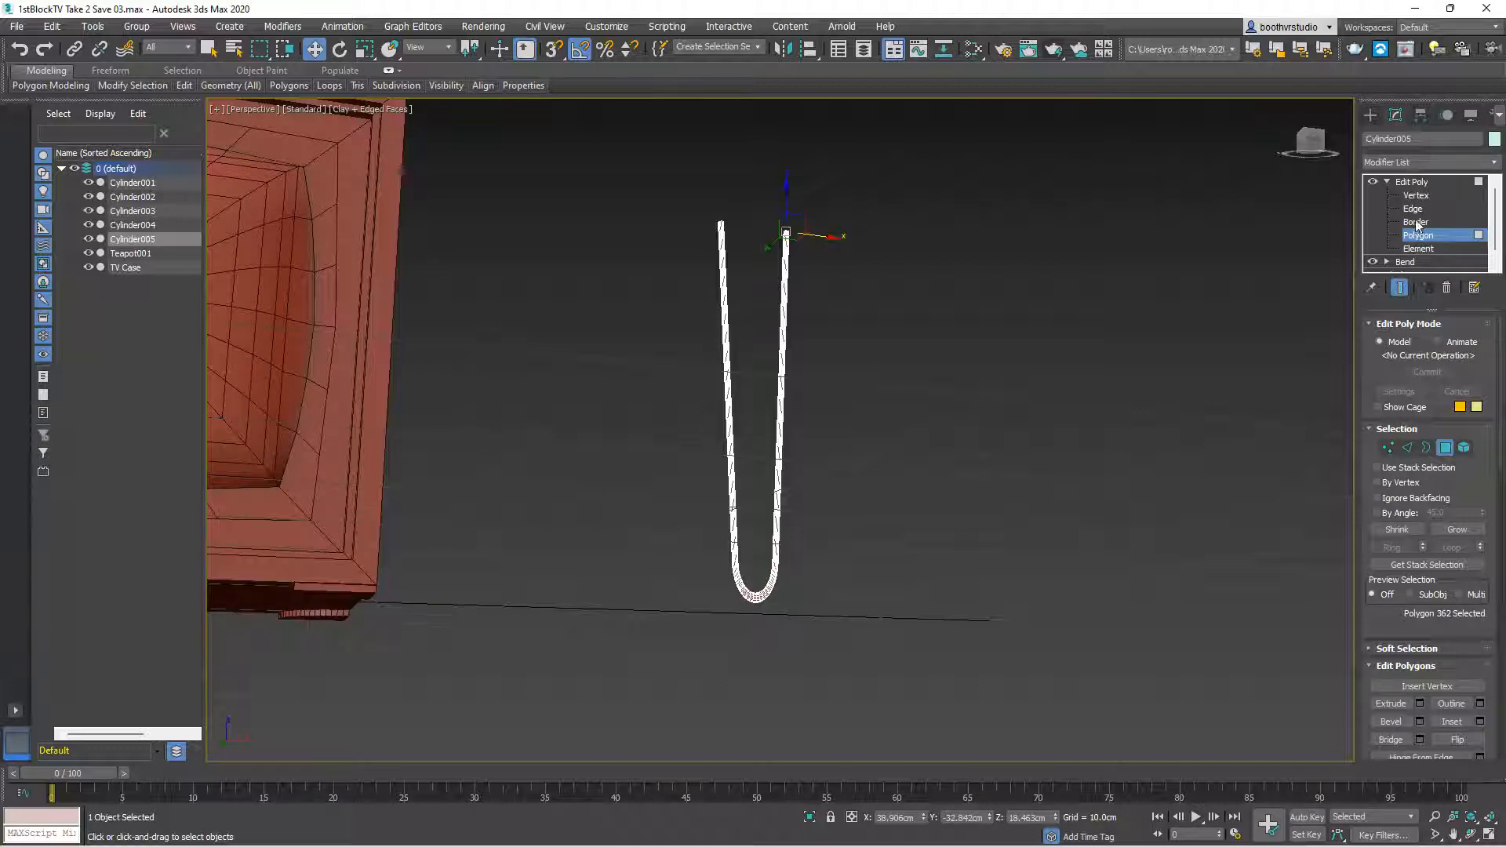
At Vertex level, select all vertices of the leg's curved bend and scale them narrower along X
left_click(1415, 196)
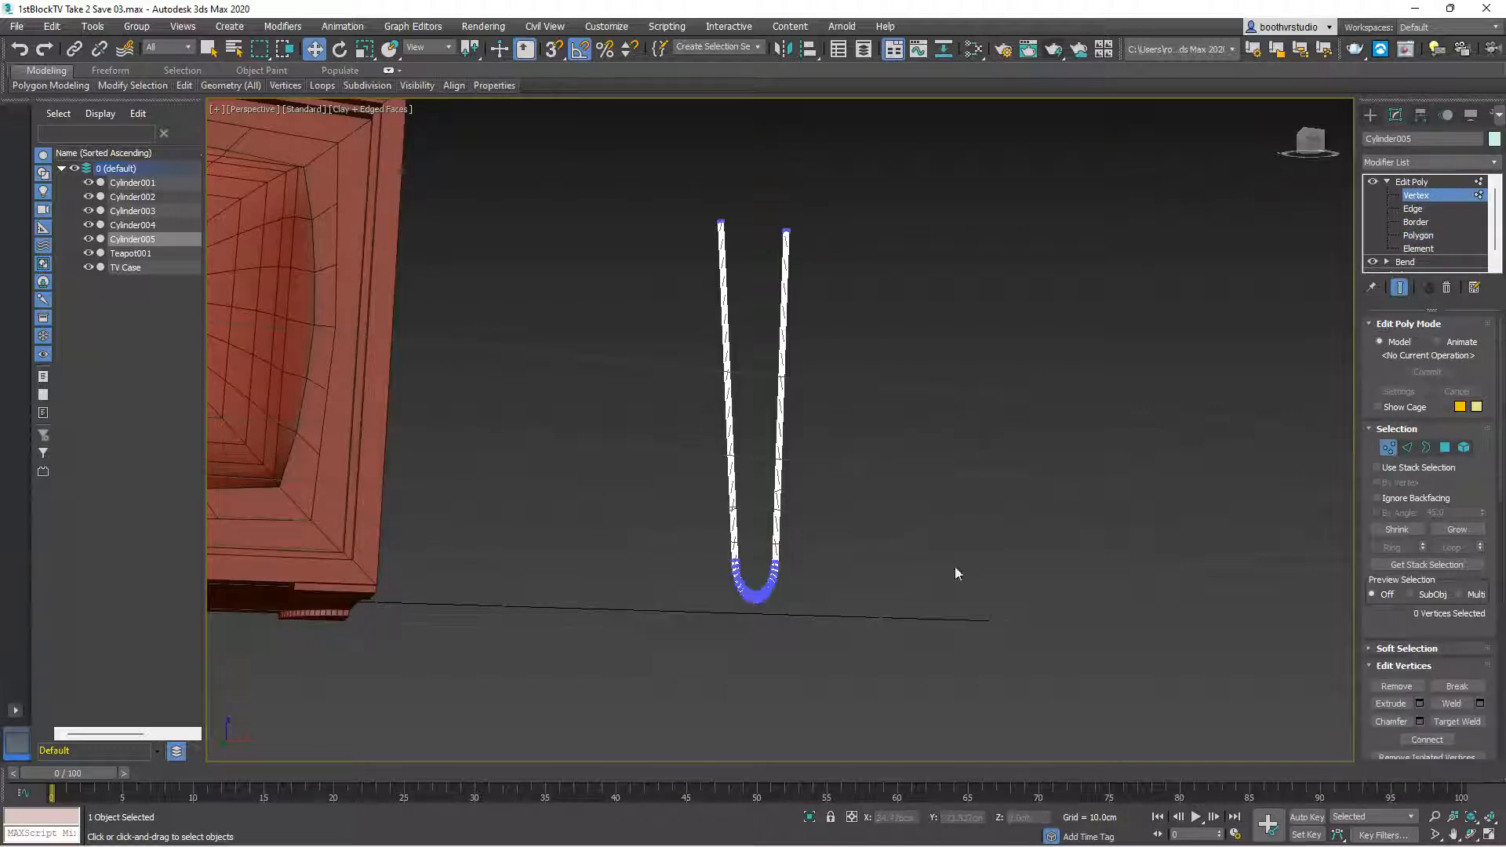
left_click_drag(723, 559, 799, 621)
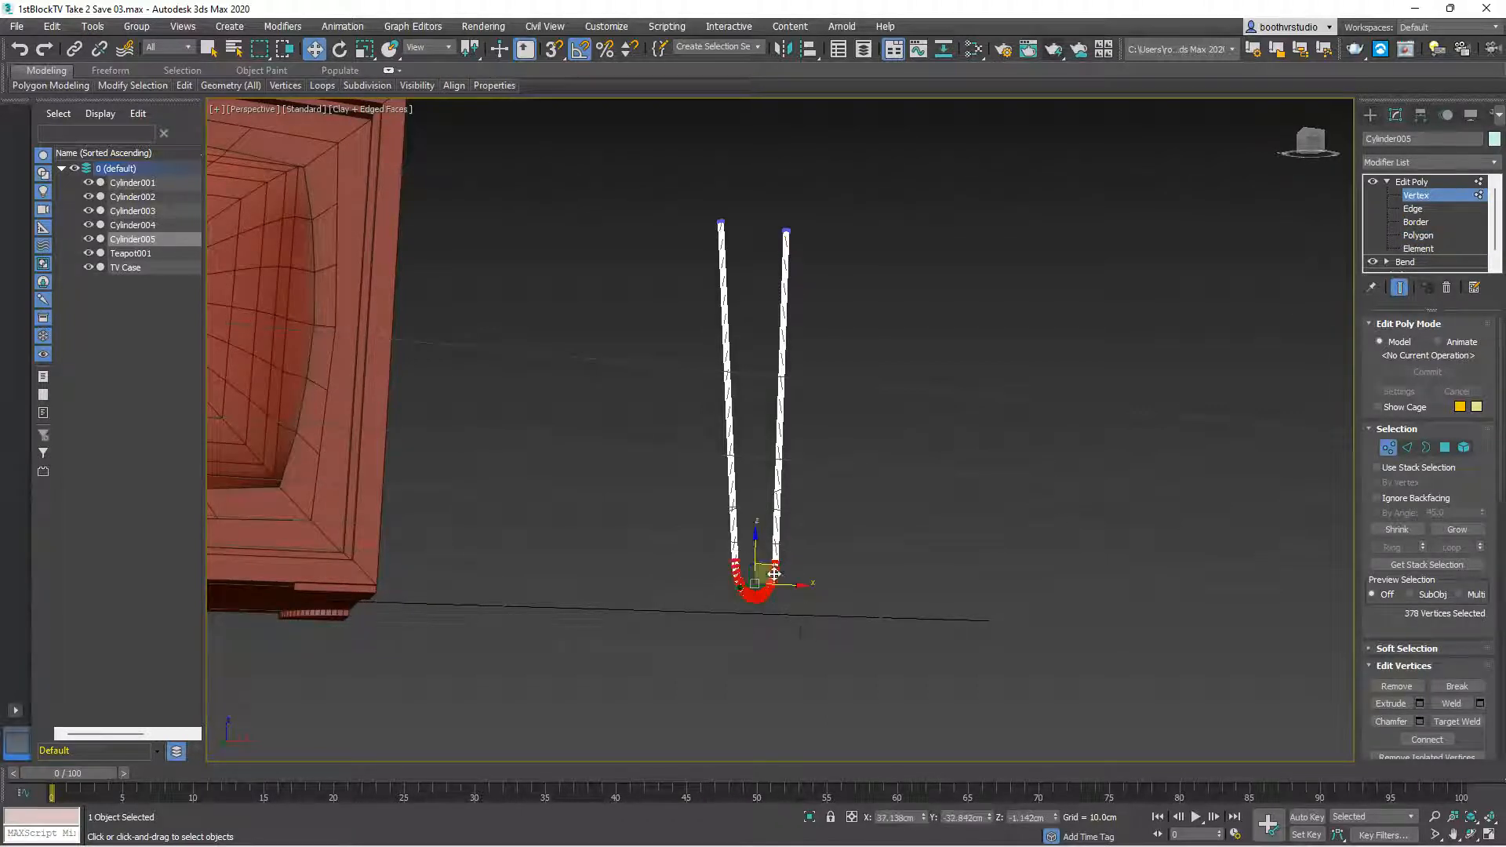
left_click(365, 51)
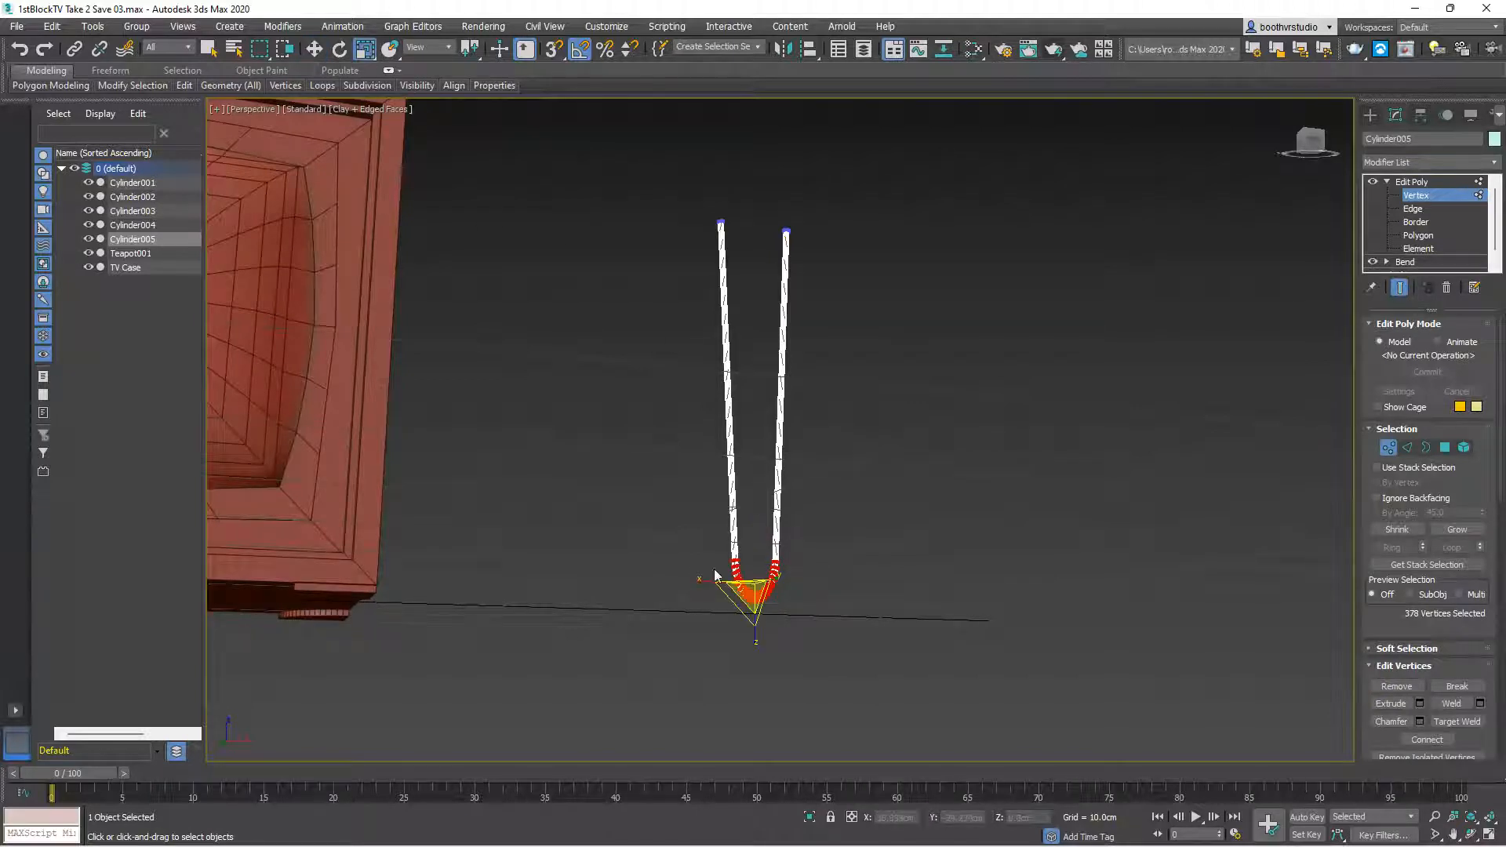
scroll(699, 581, "up", 3)
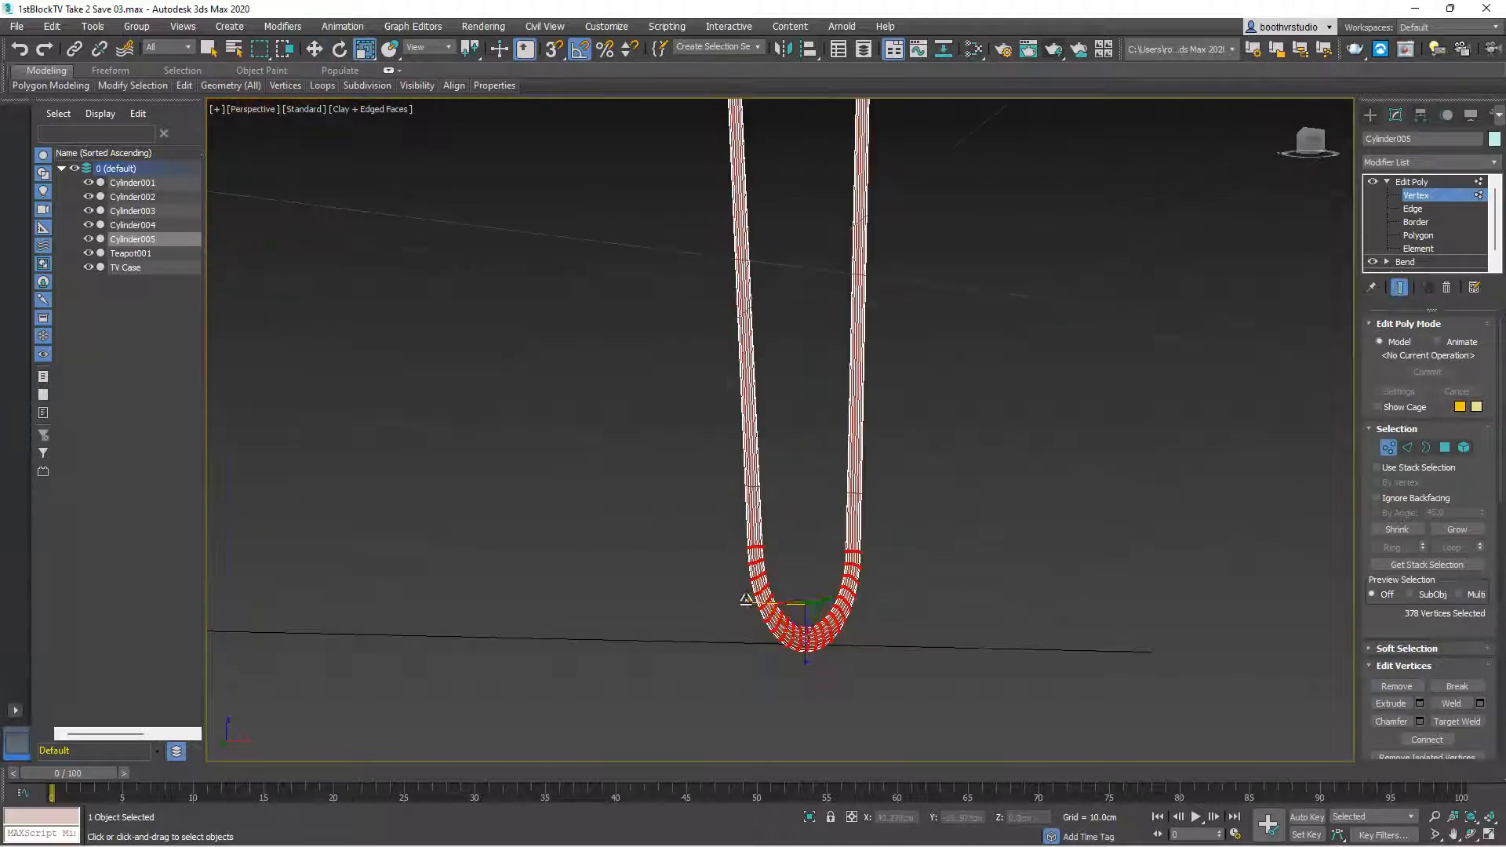
left_click_drag(750, 600, 773, 605)
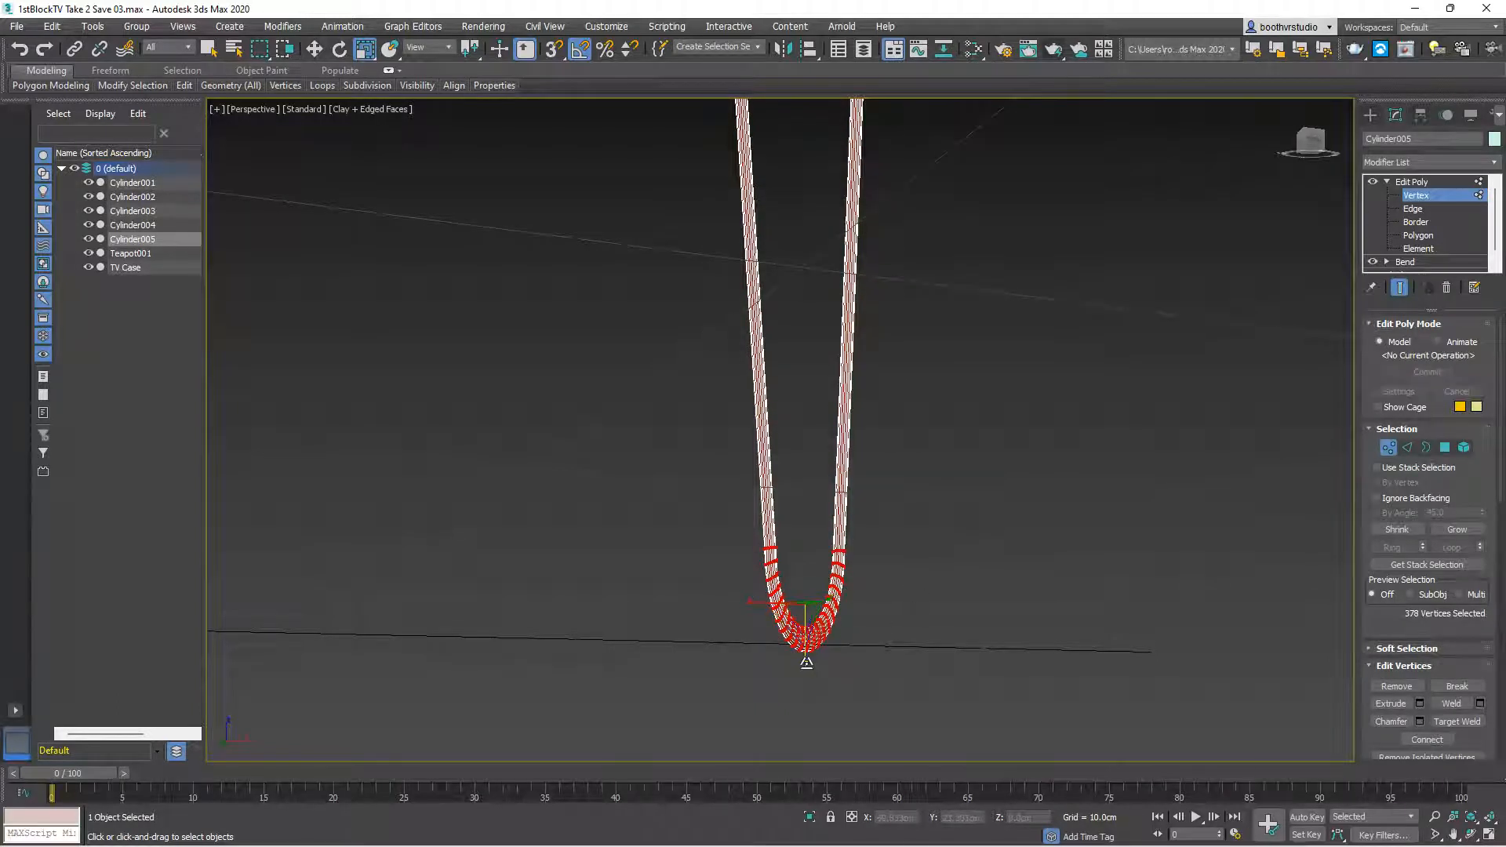
Compress the selected bend vertices slightly along Z, then deselect them and leave the Vertex level
left_click_drag(807, 661, 810, 646)
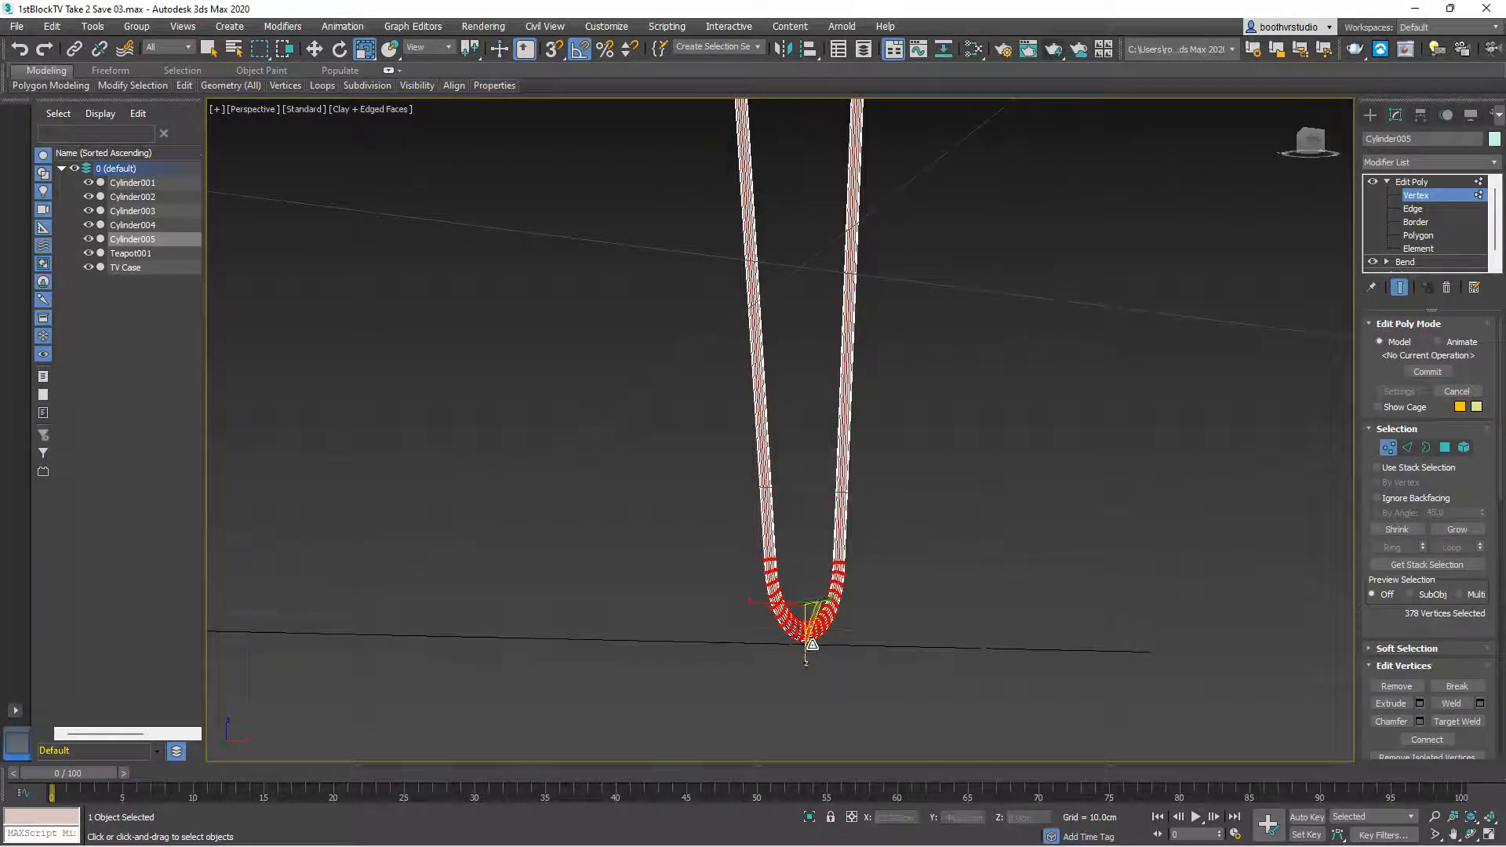
middle_click_drag(923, 461, 833, 525)
scroll(833, 525, "down", 2)
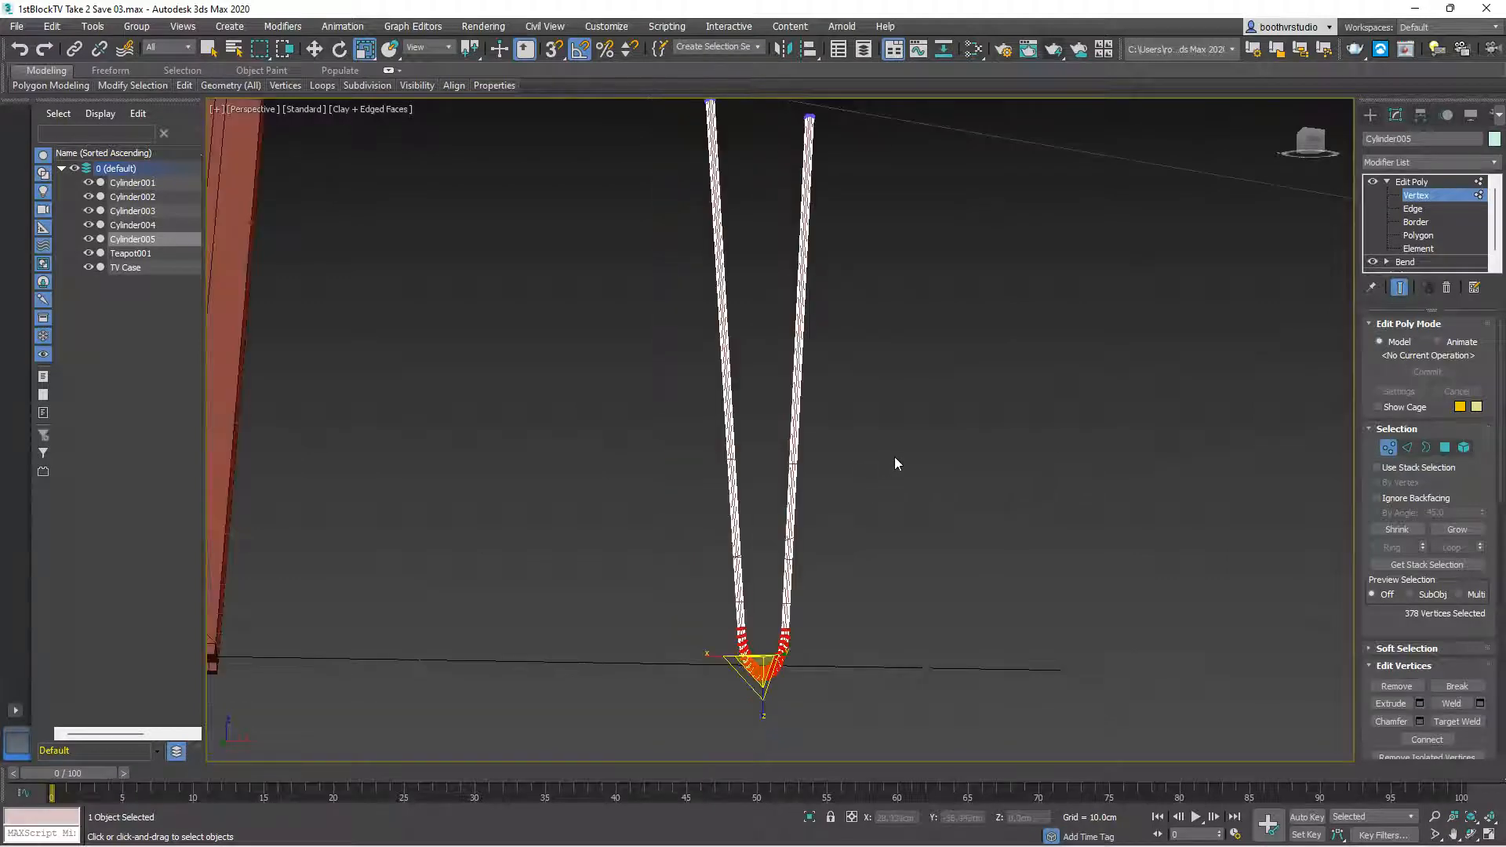
scroll(898, 453, "down", 3)
mouse_move(900, 450)
middle_mouse_down("alt")
mouse_move(843, 473)
mouse_move(800, 461)
mouse_move(857, 478)
mouse_move(894, 447)
middle_mouse_up("alt")
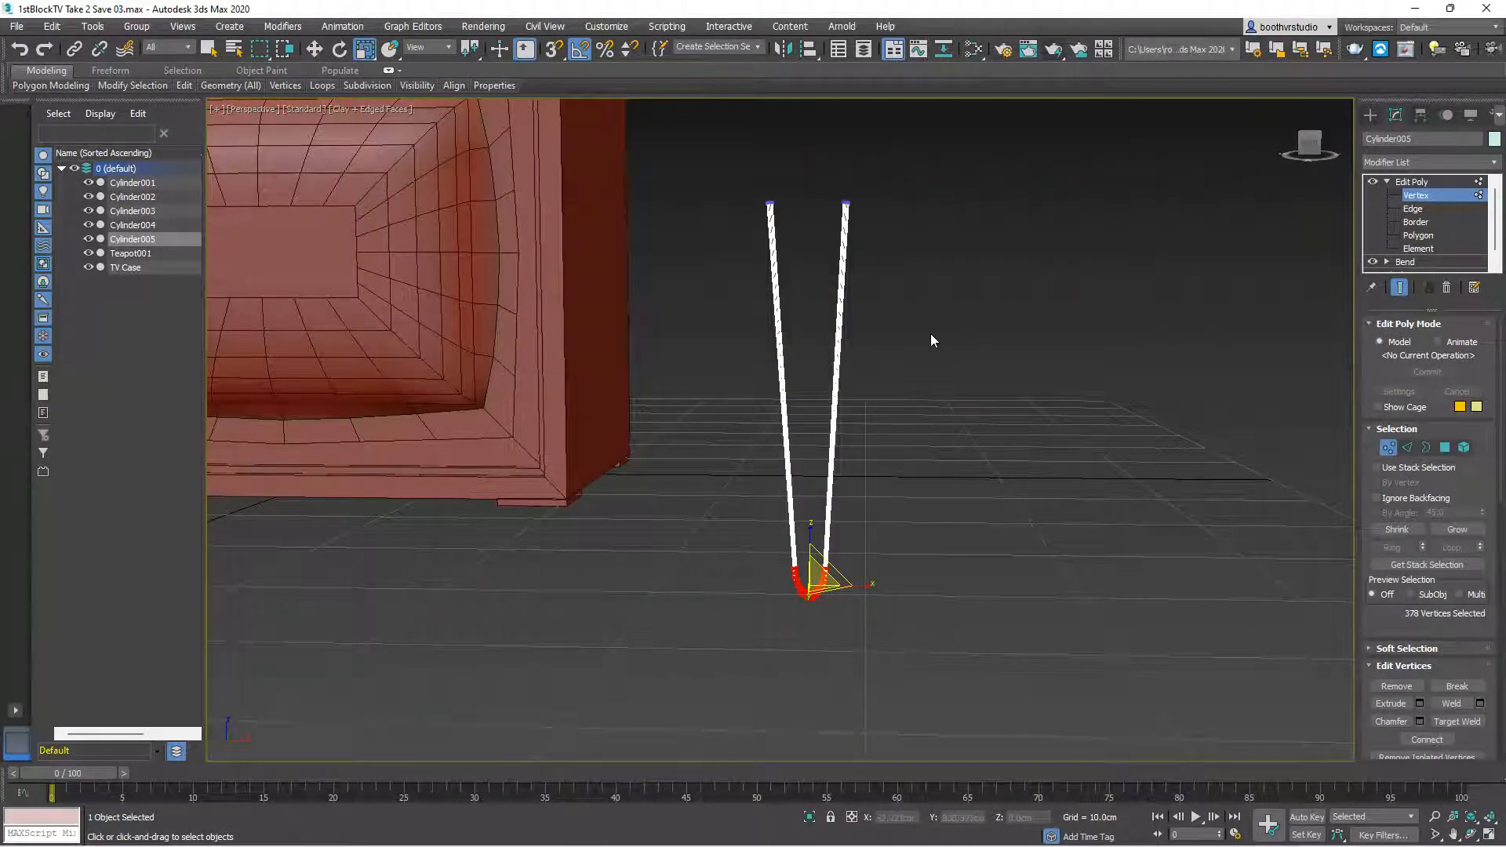
mouse_move(932, 339)
middle_mouse_down("alt")
mouse_move(977, 360)
mouse_move(949, 361)
middle_mouse_up("alt")
left_click(957, 364)
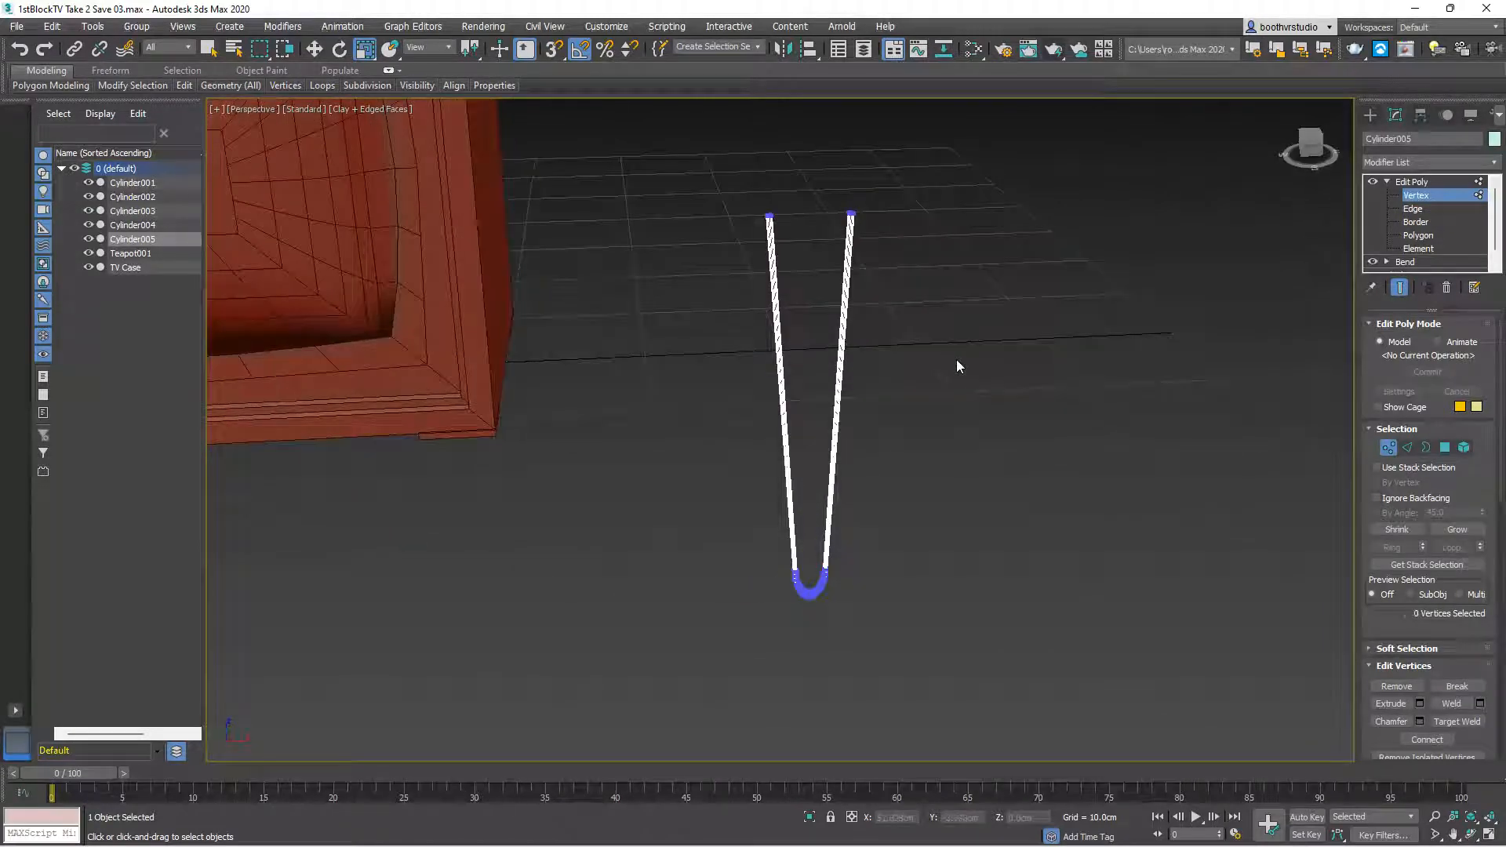
left_click(1417, 195)
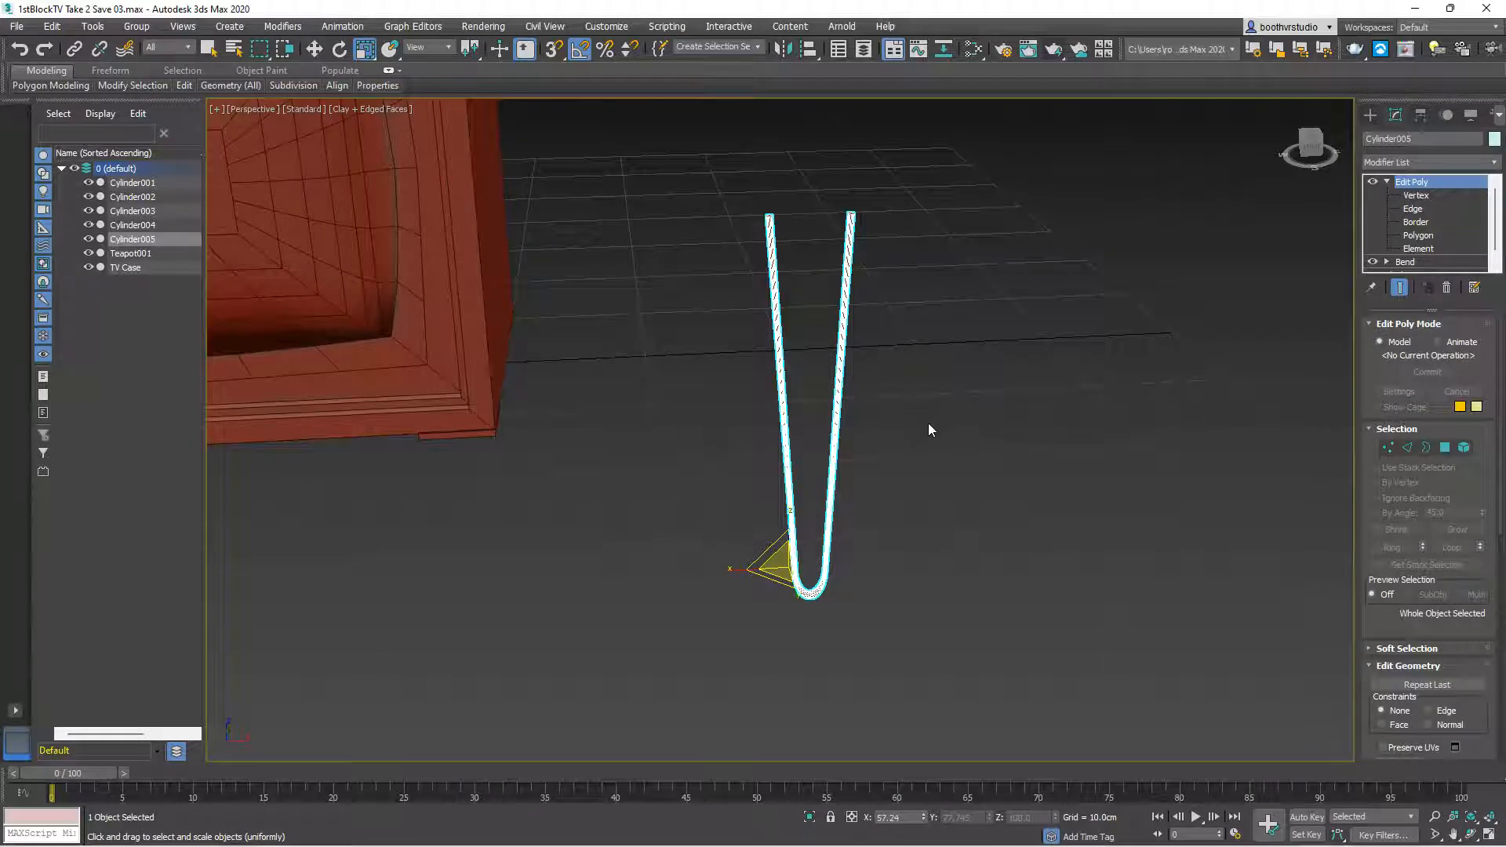
In the Top view, move the leg over the quarter-circle foot at the TV's front-right corner and rotate it about 45° around Z
scroll(638, 356, "down", 3)
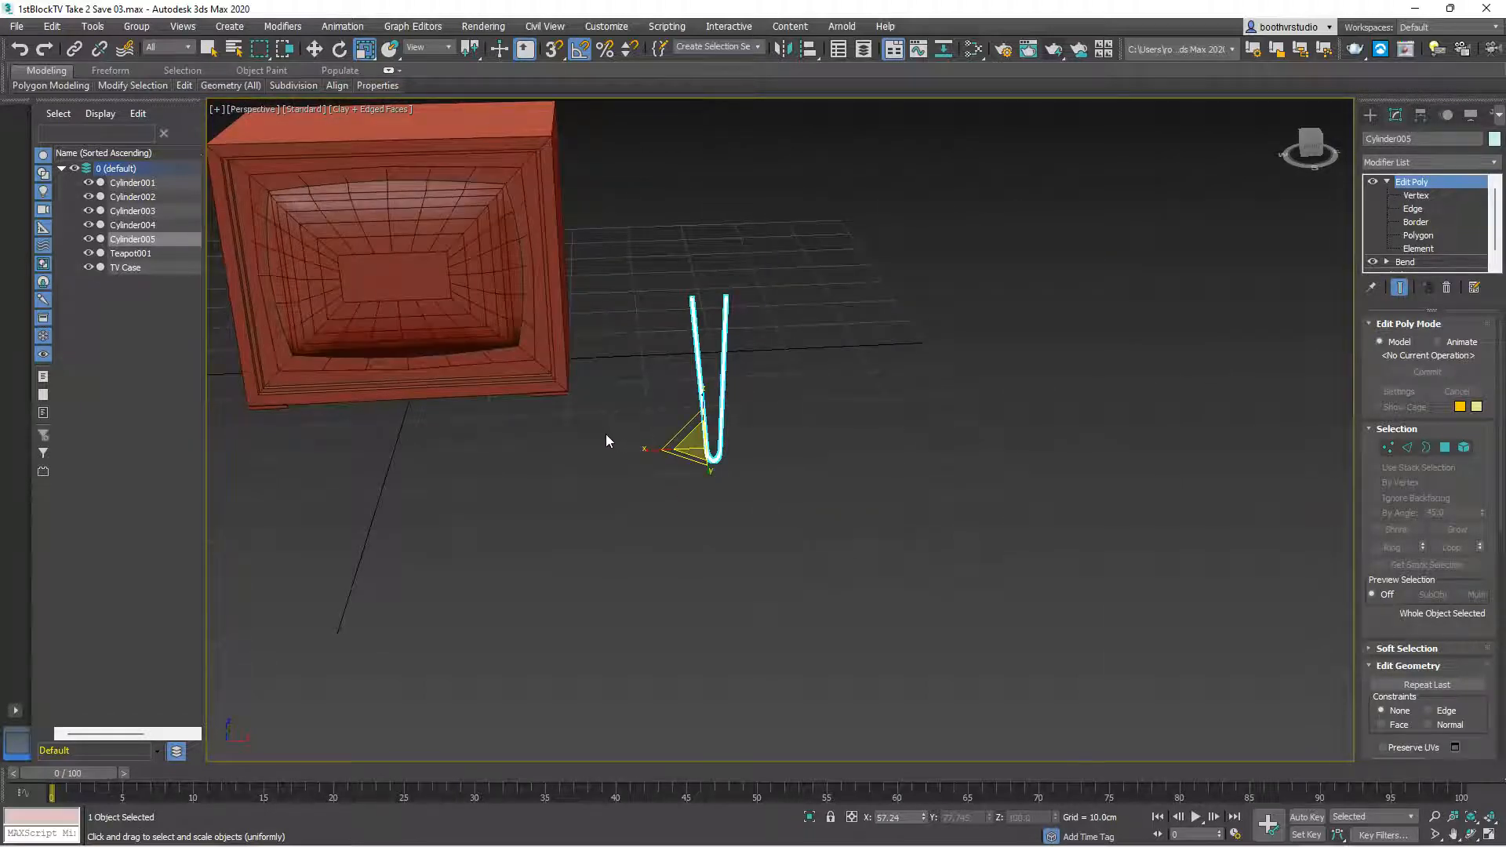
key("t")
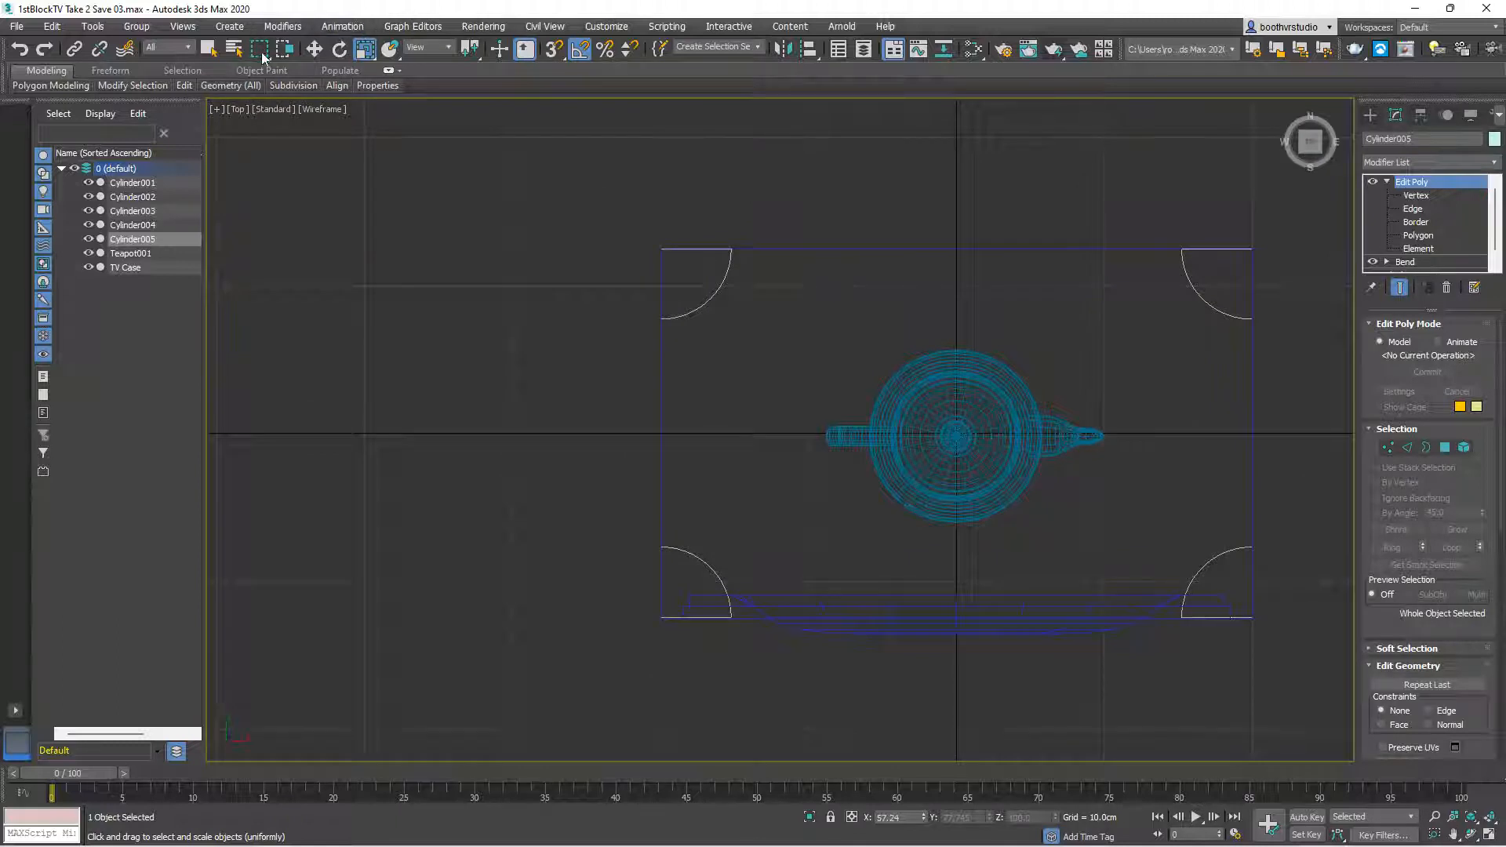
left_click(313, 49)
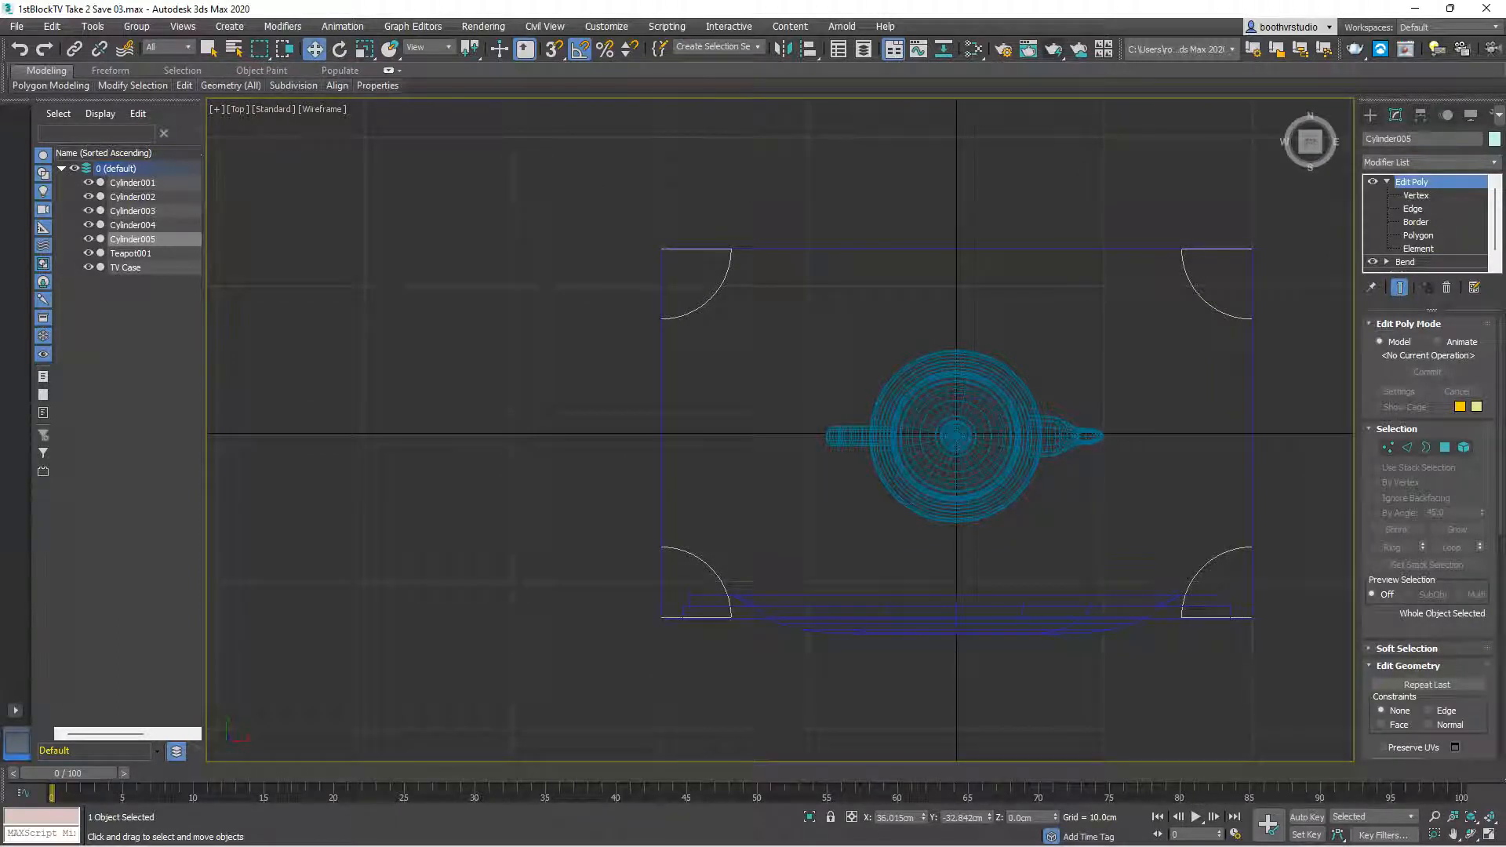
middle_click_drag(1284, 720, 958, 497)
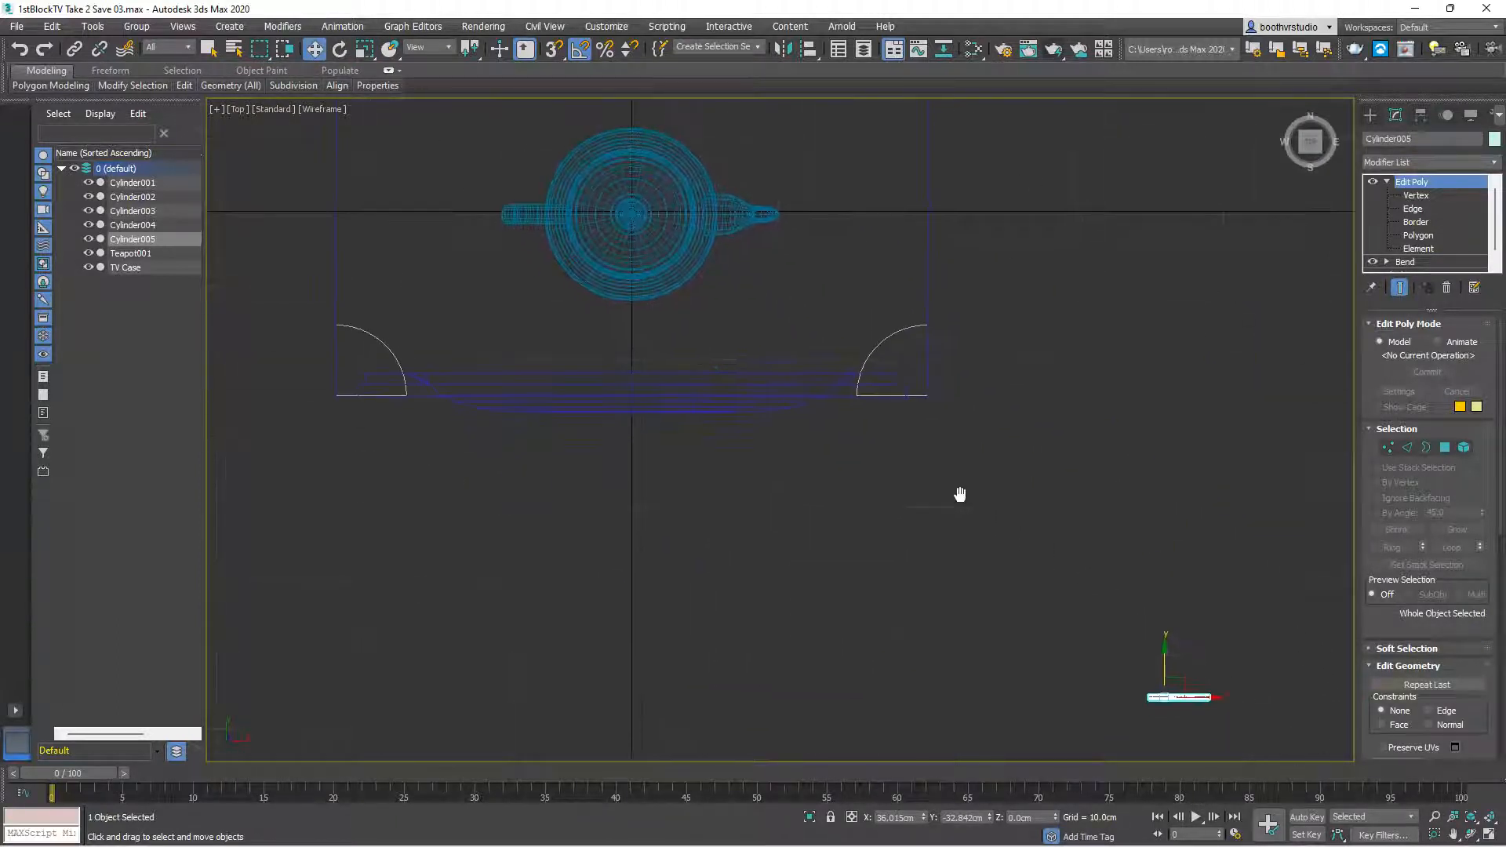
left_click_drag(1181, 677, 899, 351)
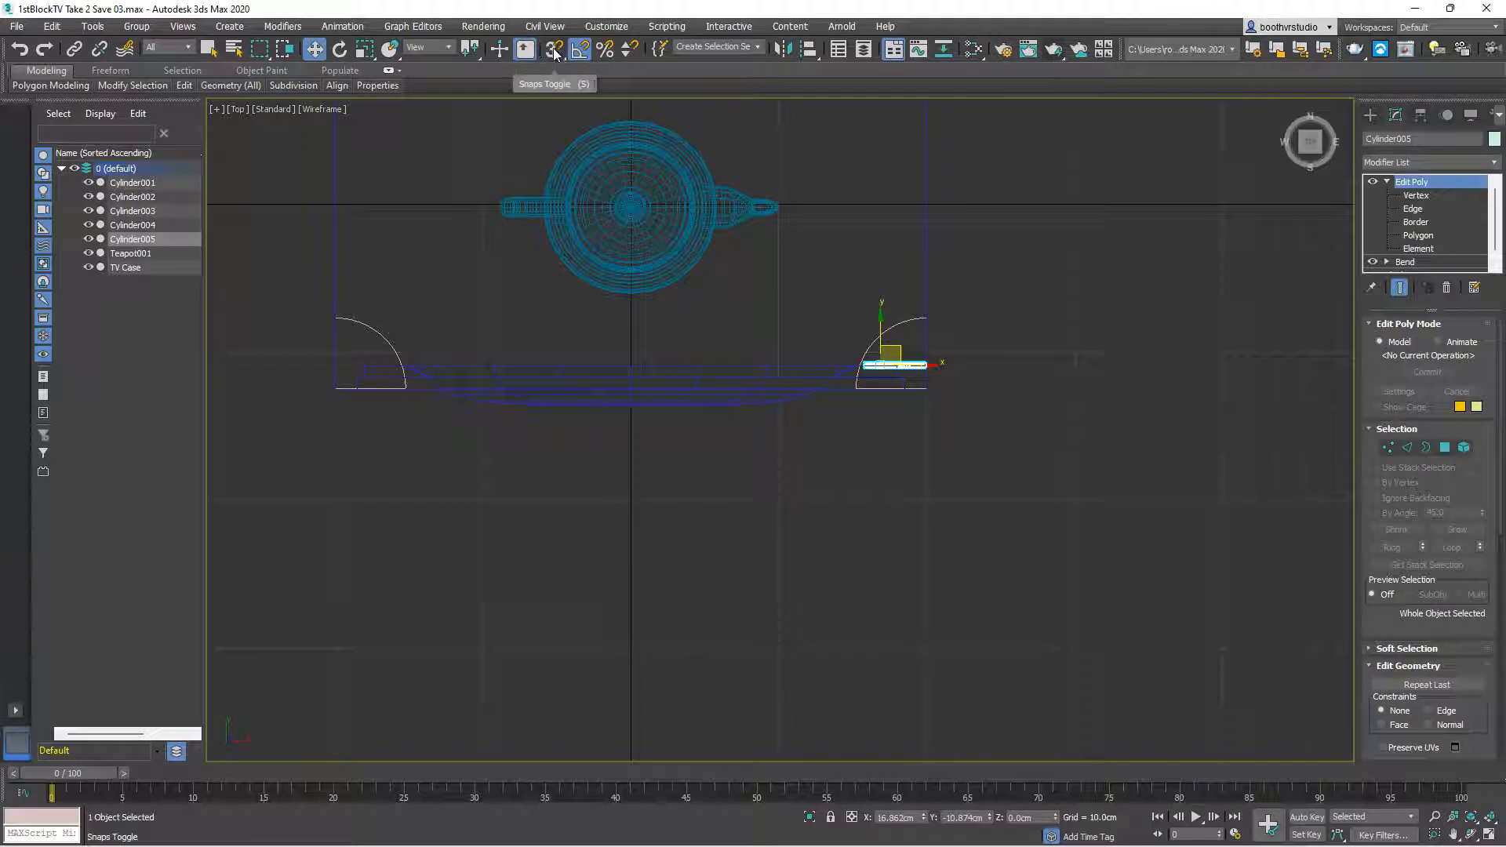
left_click(338, 51)
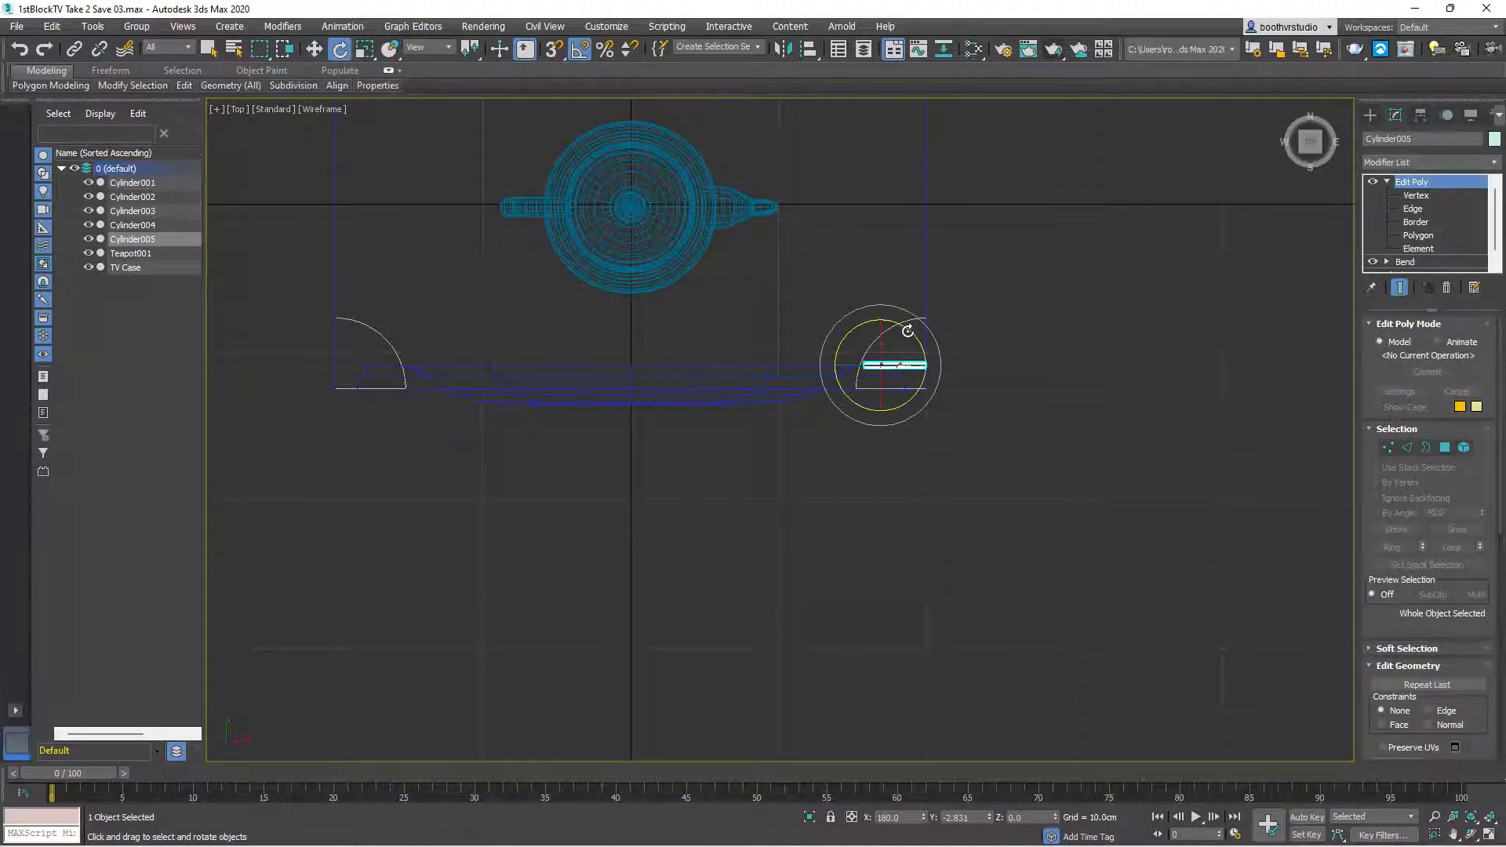
left_click_drag(906, 326, 881, 305)
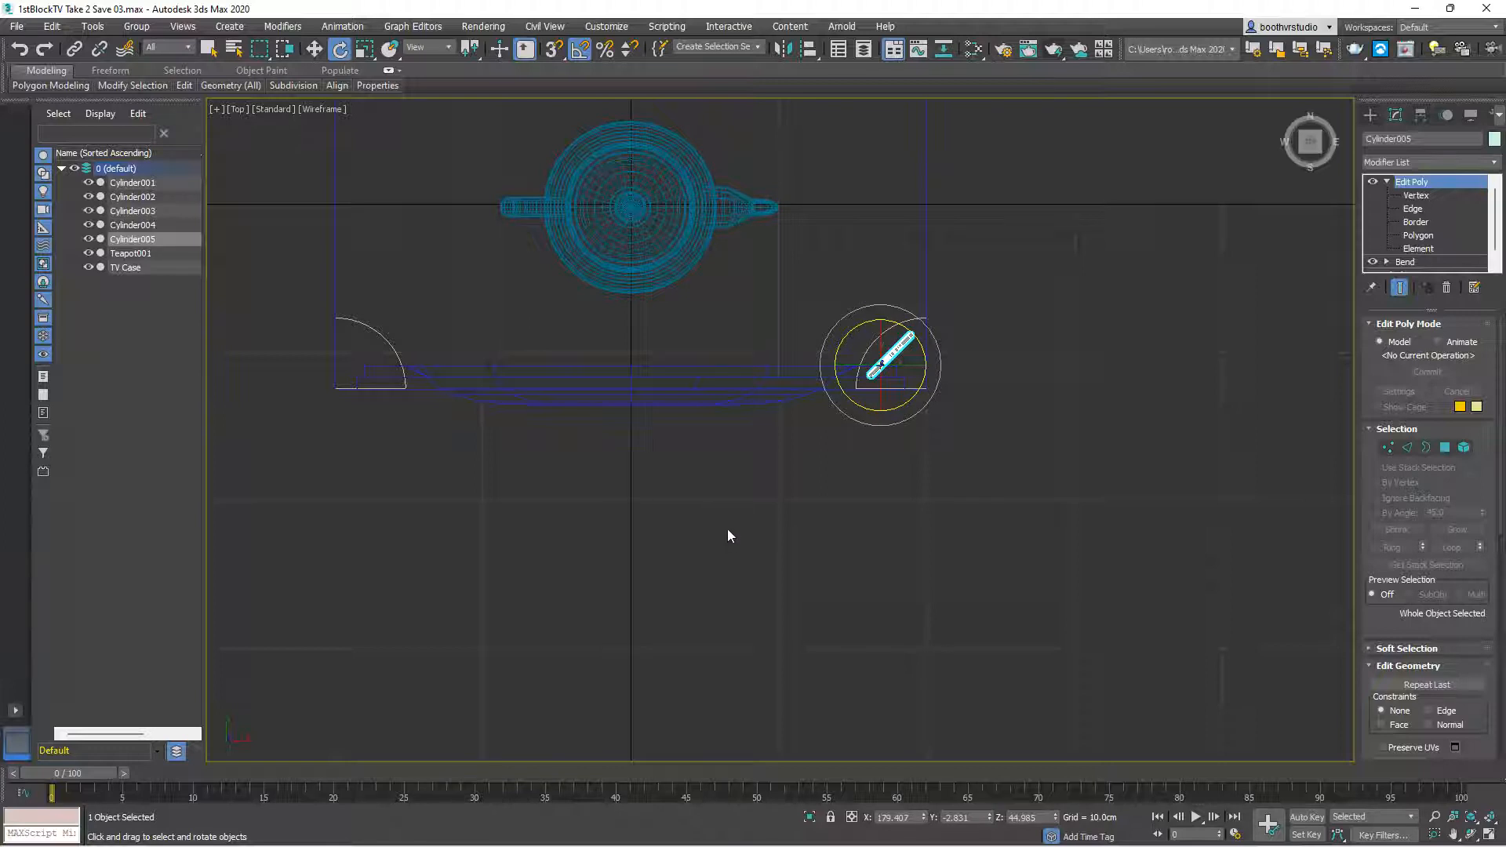
In the Perspective view, lower the leg beneath the TV case to Z about -18.66 cm so its rod ends meet the foot
key("p")
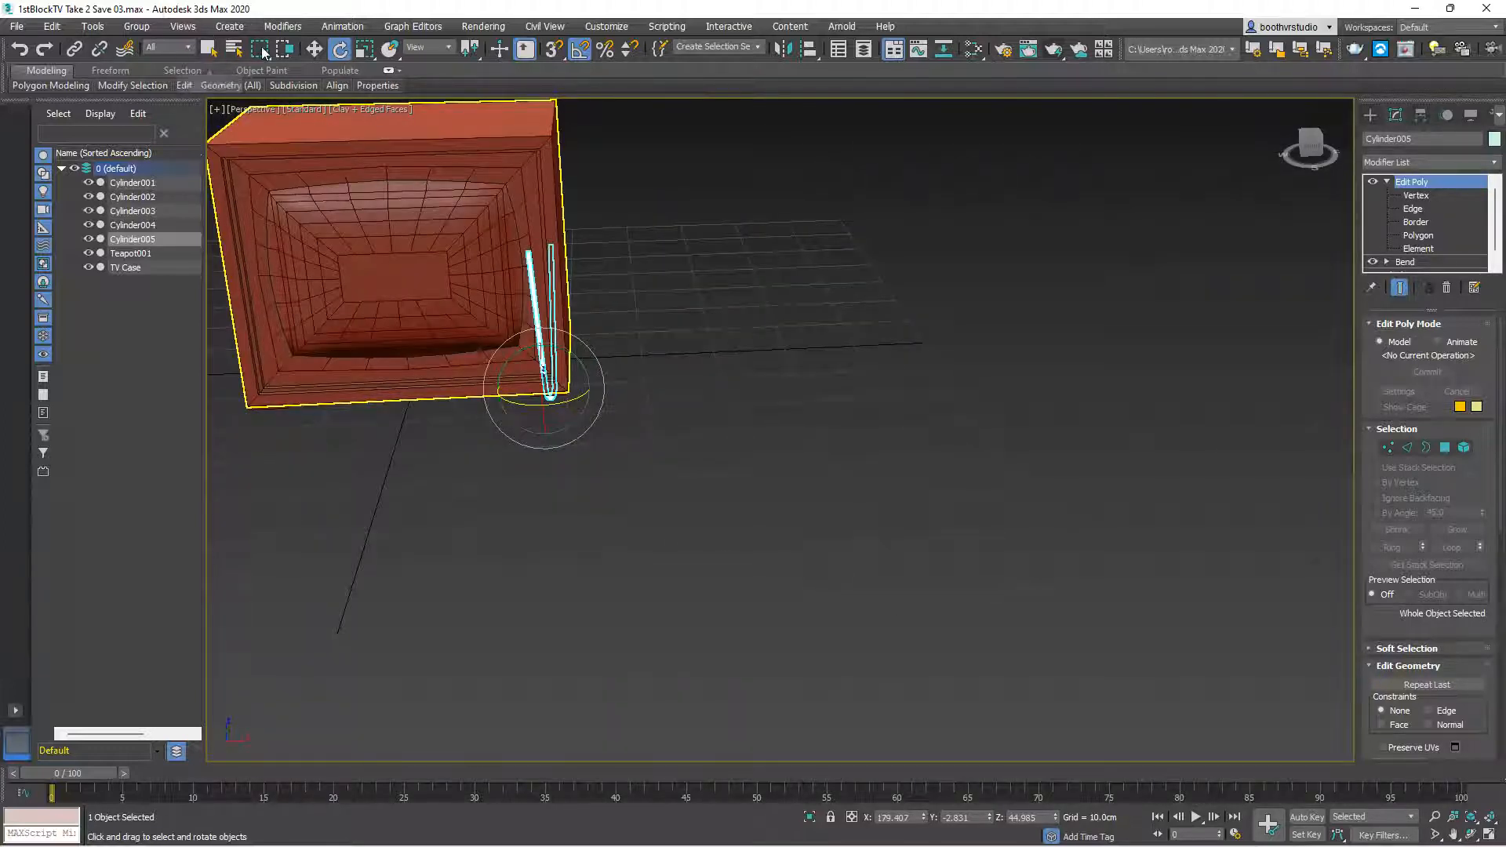
left_click(314, 49)
left_click_drag(541, 359, 563, 483)
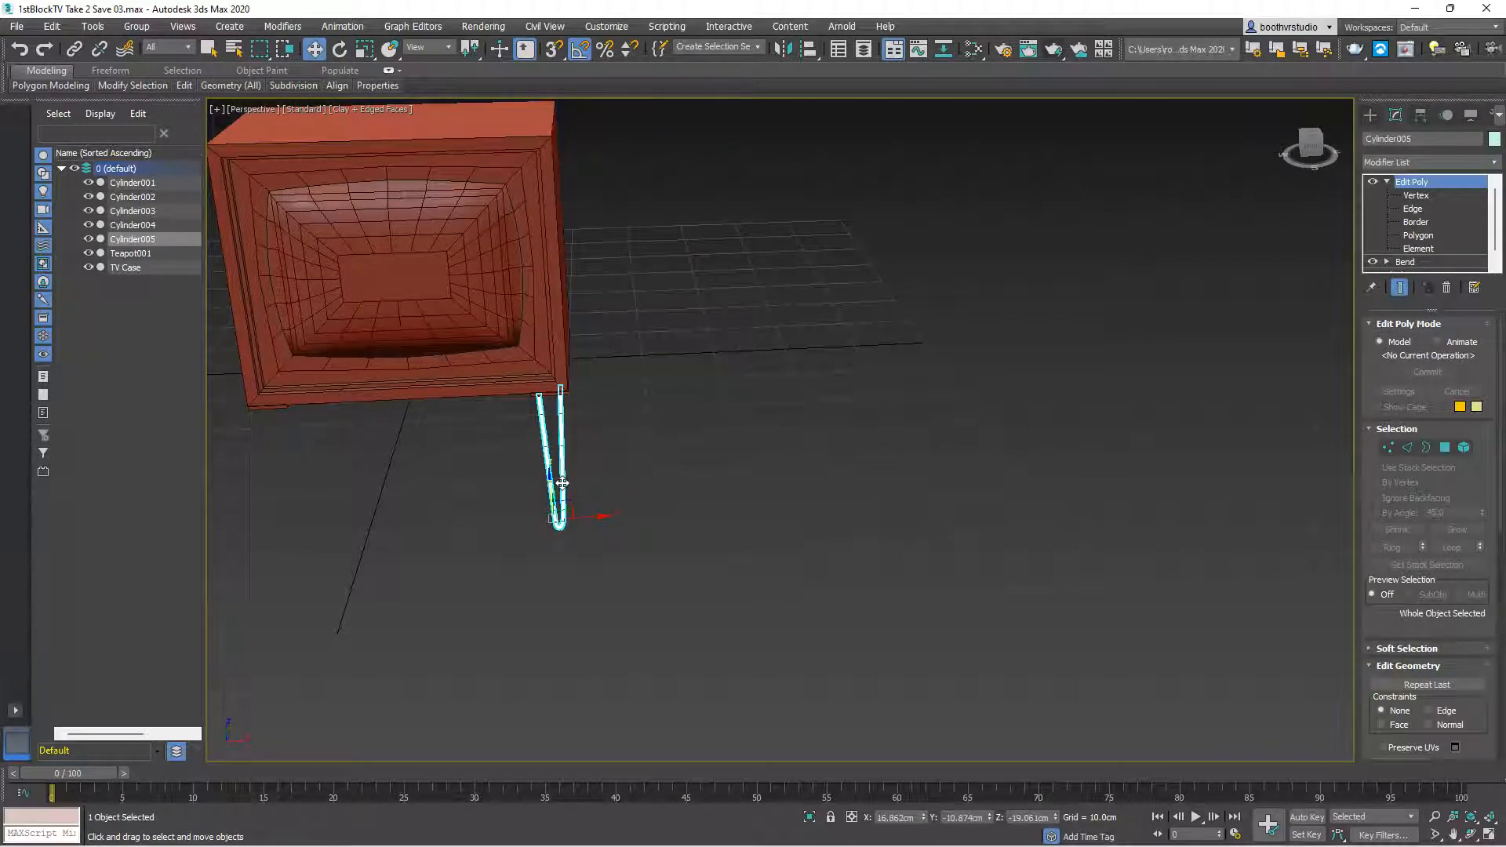
middle_click_drag(633, 496, 617, 382, "alt")
scroll(617, 382, "up", 5)
middle_click_drag(553, 426, 473, 613, "alt")
scroll(549, 561, "down", 3)
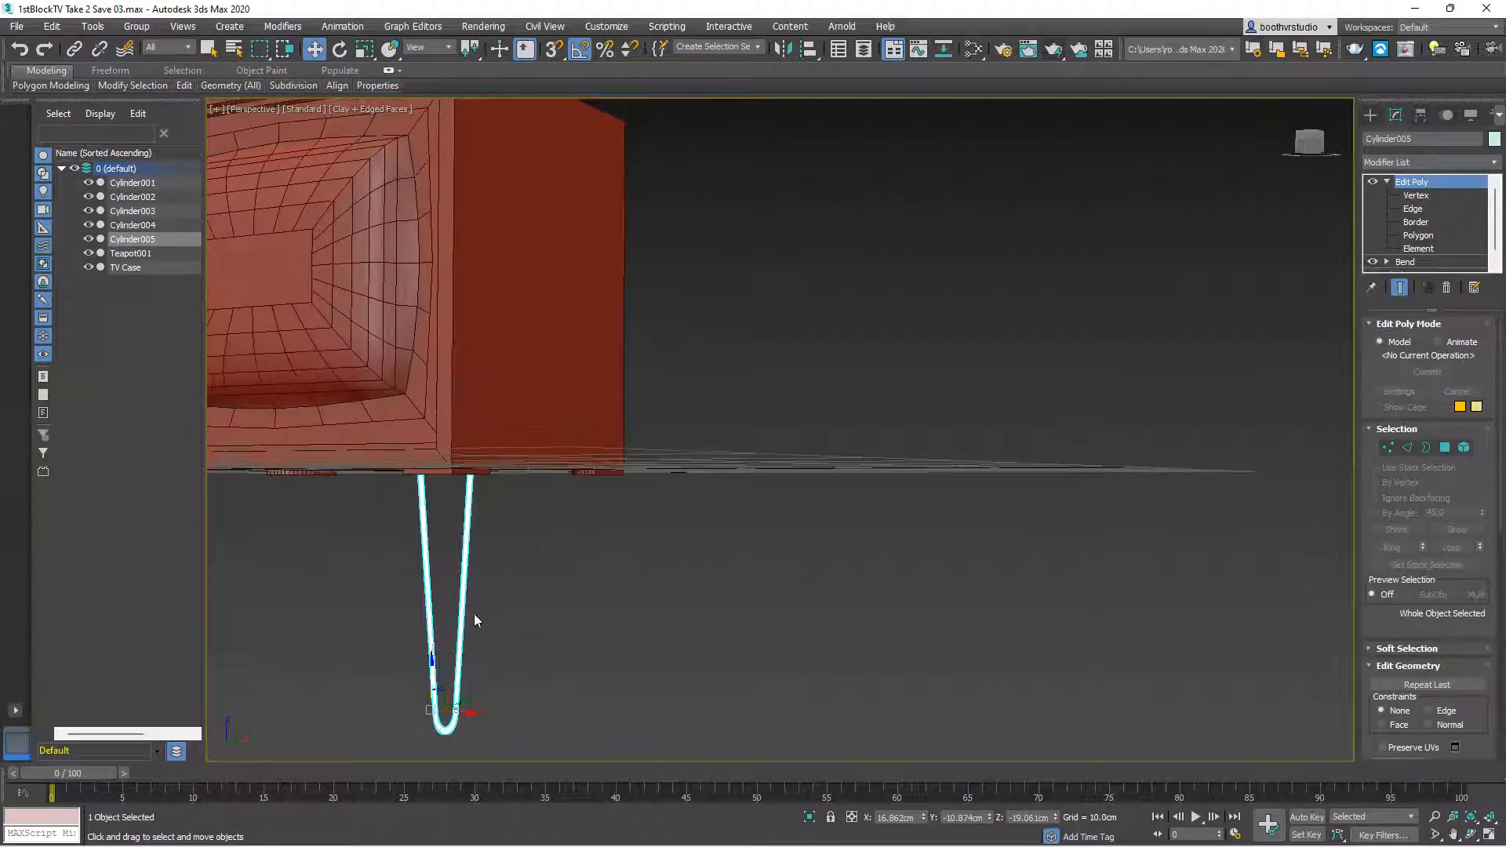
left_click_drag(432, 672, 430, 667)
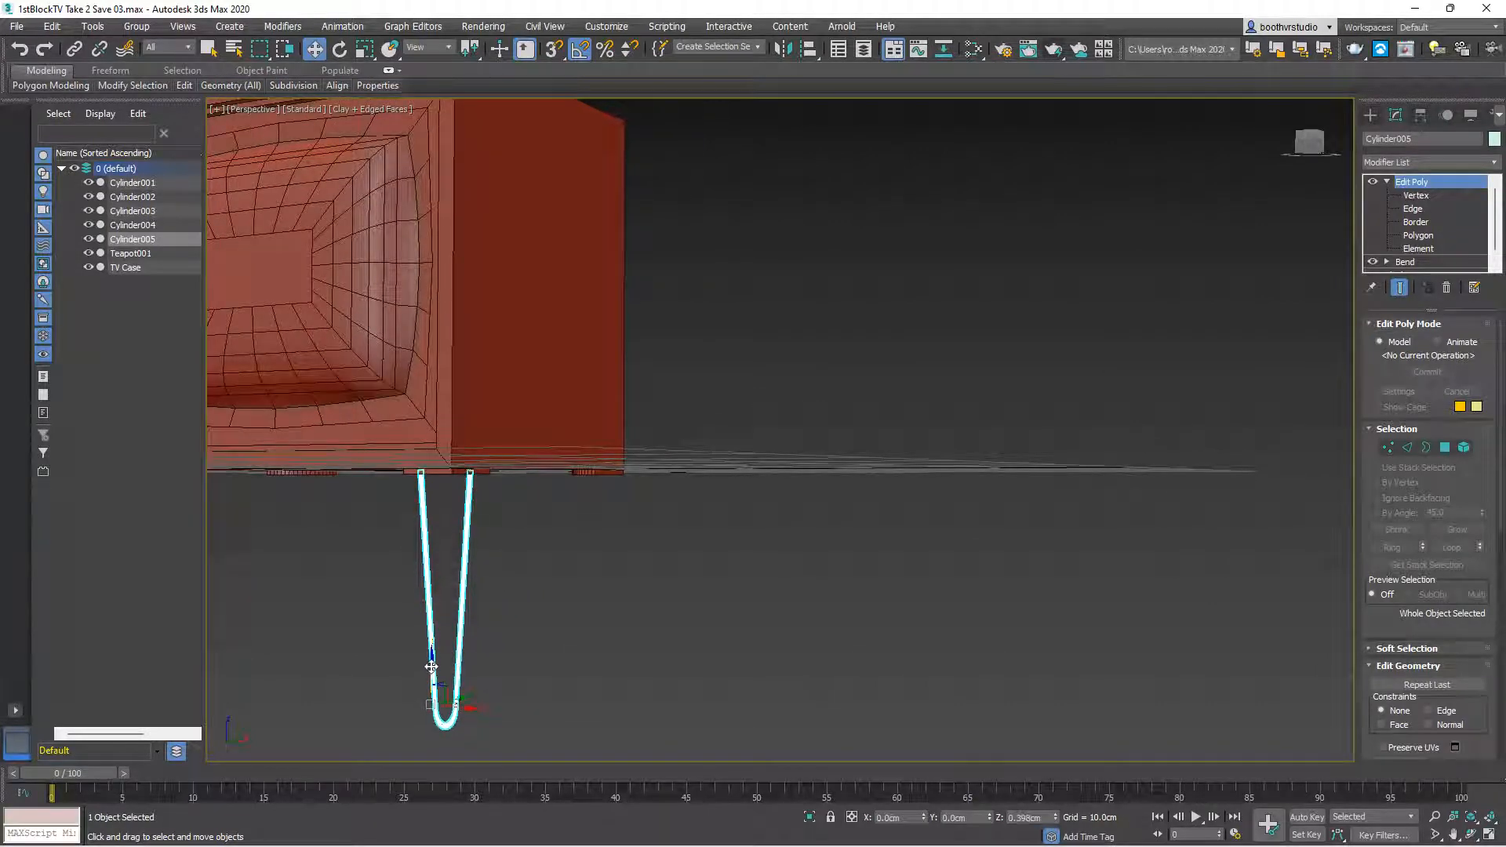
In the Top view, shift the leg slightly in X and Y to centre it within the quarter-circle foot
middle_click_drag(430, 664, 615, 527, "alt")
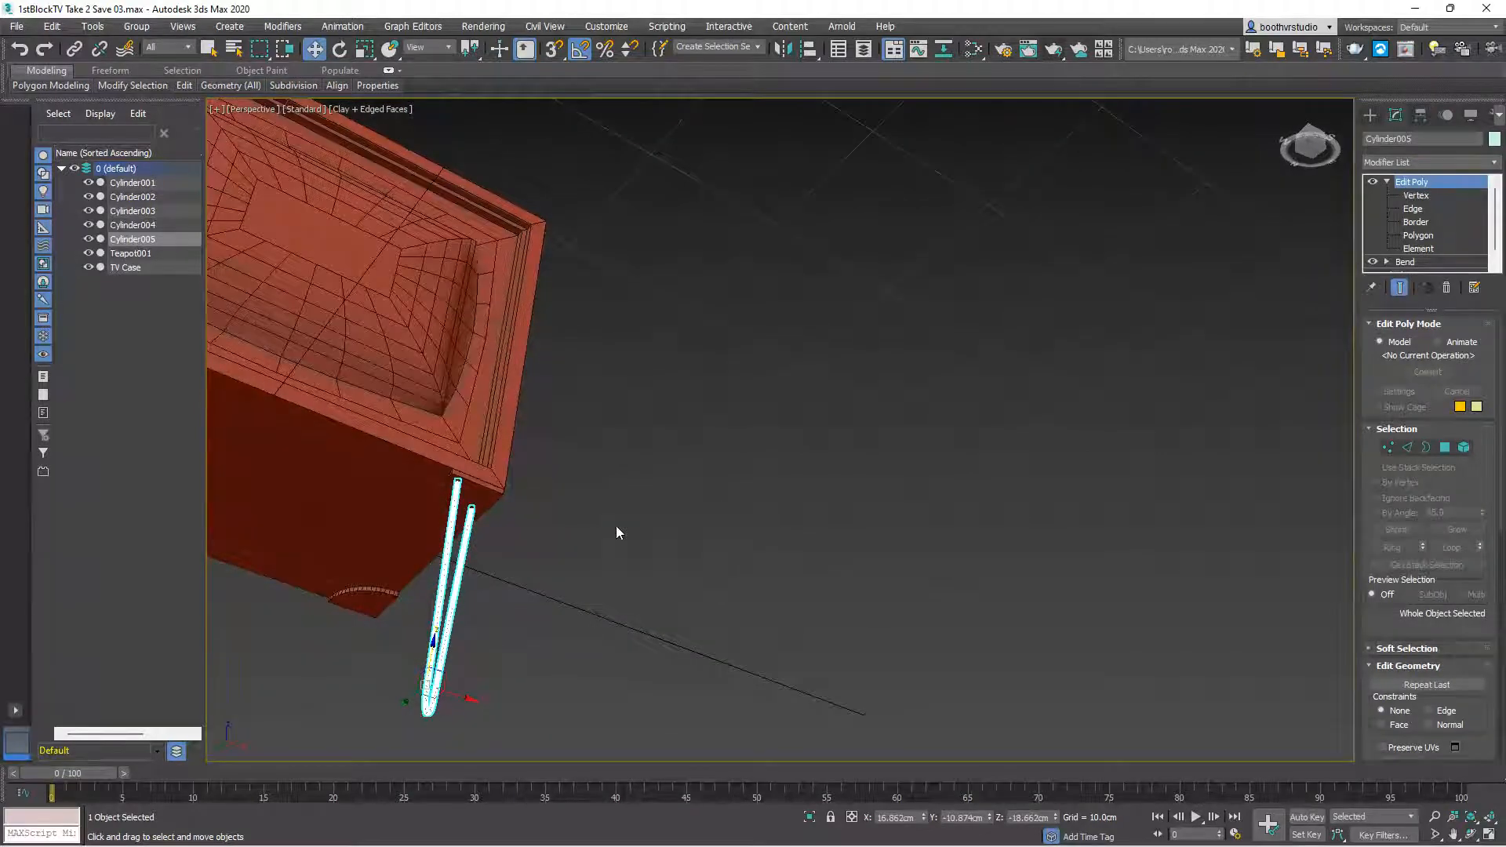
key("t")
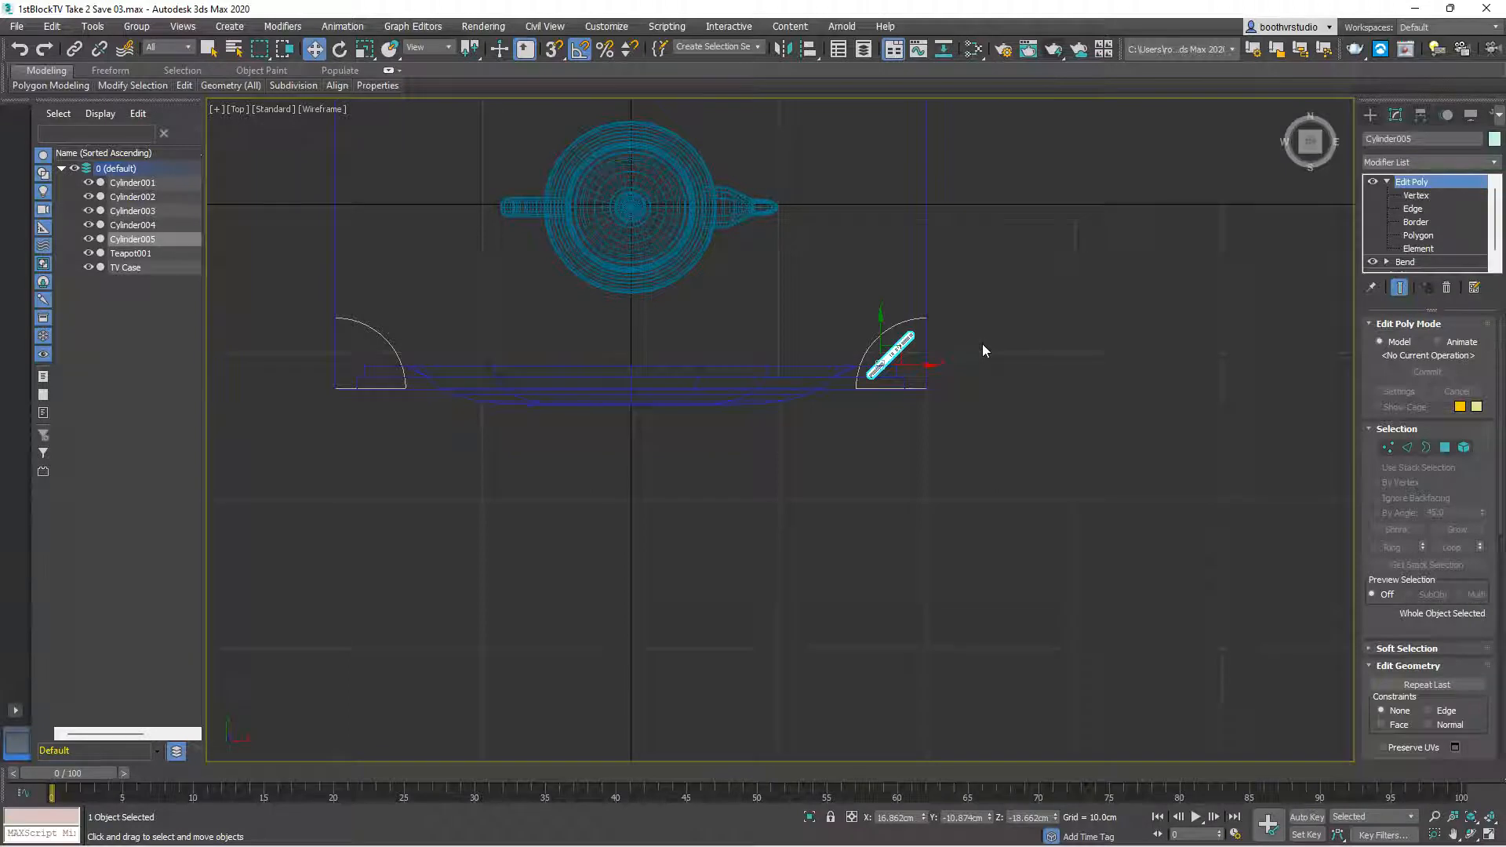
scroll(963, 340, "up", 8)
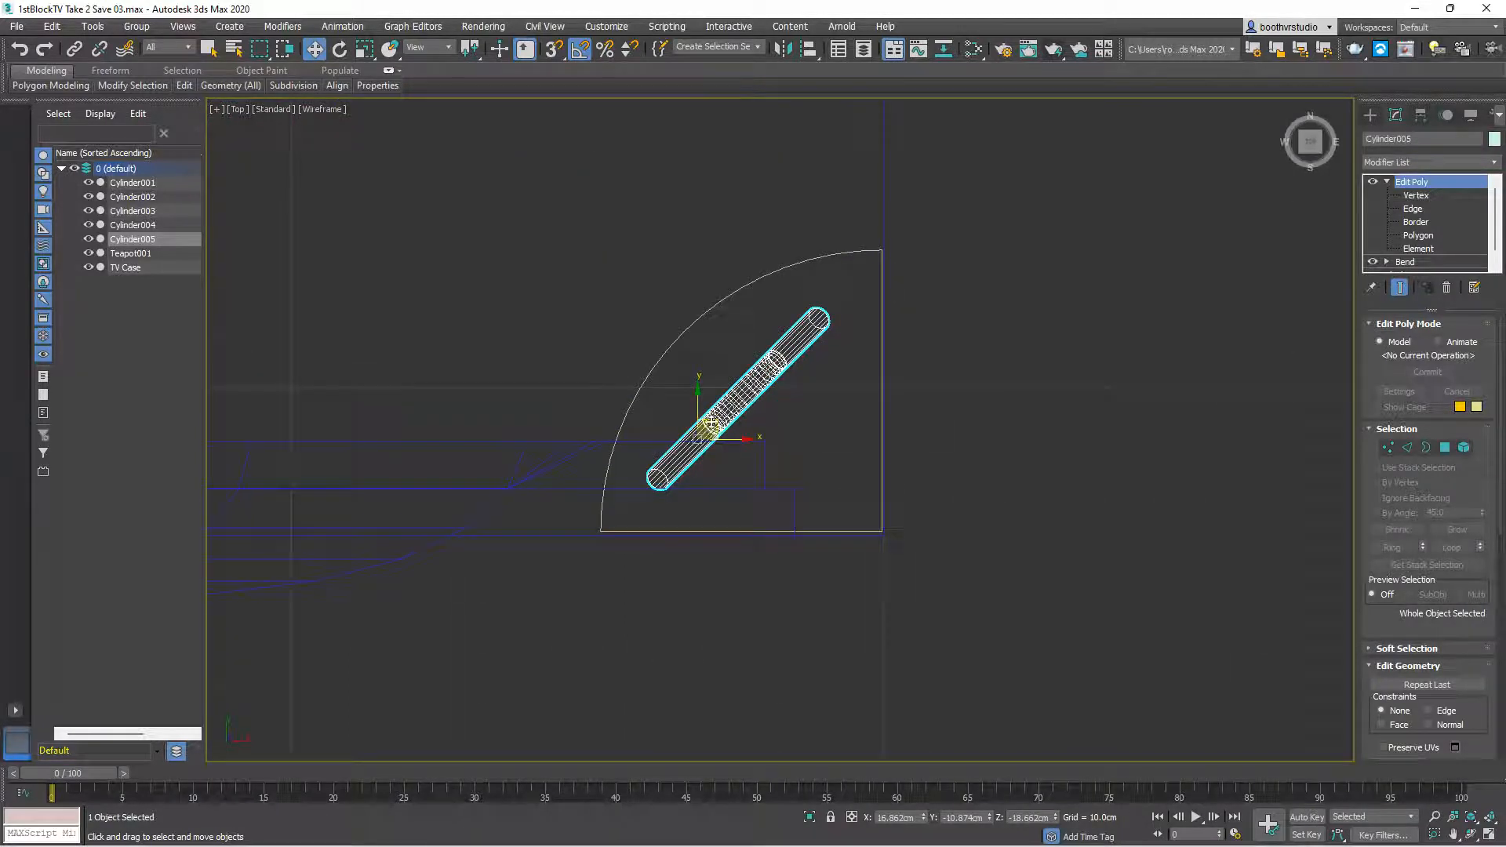
left_click_drag(715, 423, 740, 431)
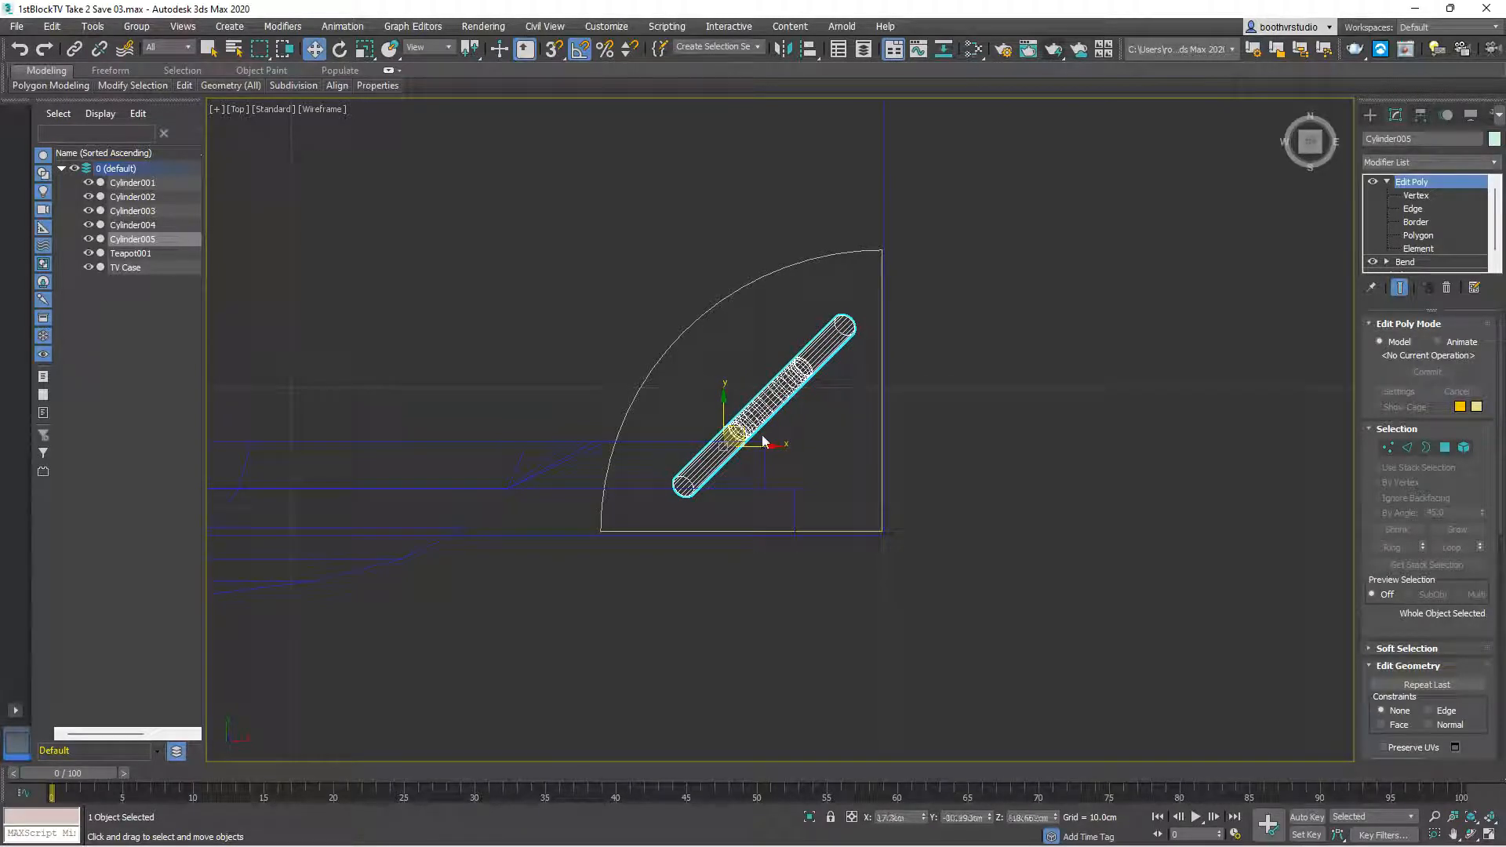
In the Perspective view, select the leg's bottom bend vertices and move them diagonally outward to about X 21.60 cm, Y -13.58 cm
scroll(875, 477, "down", 5)
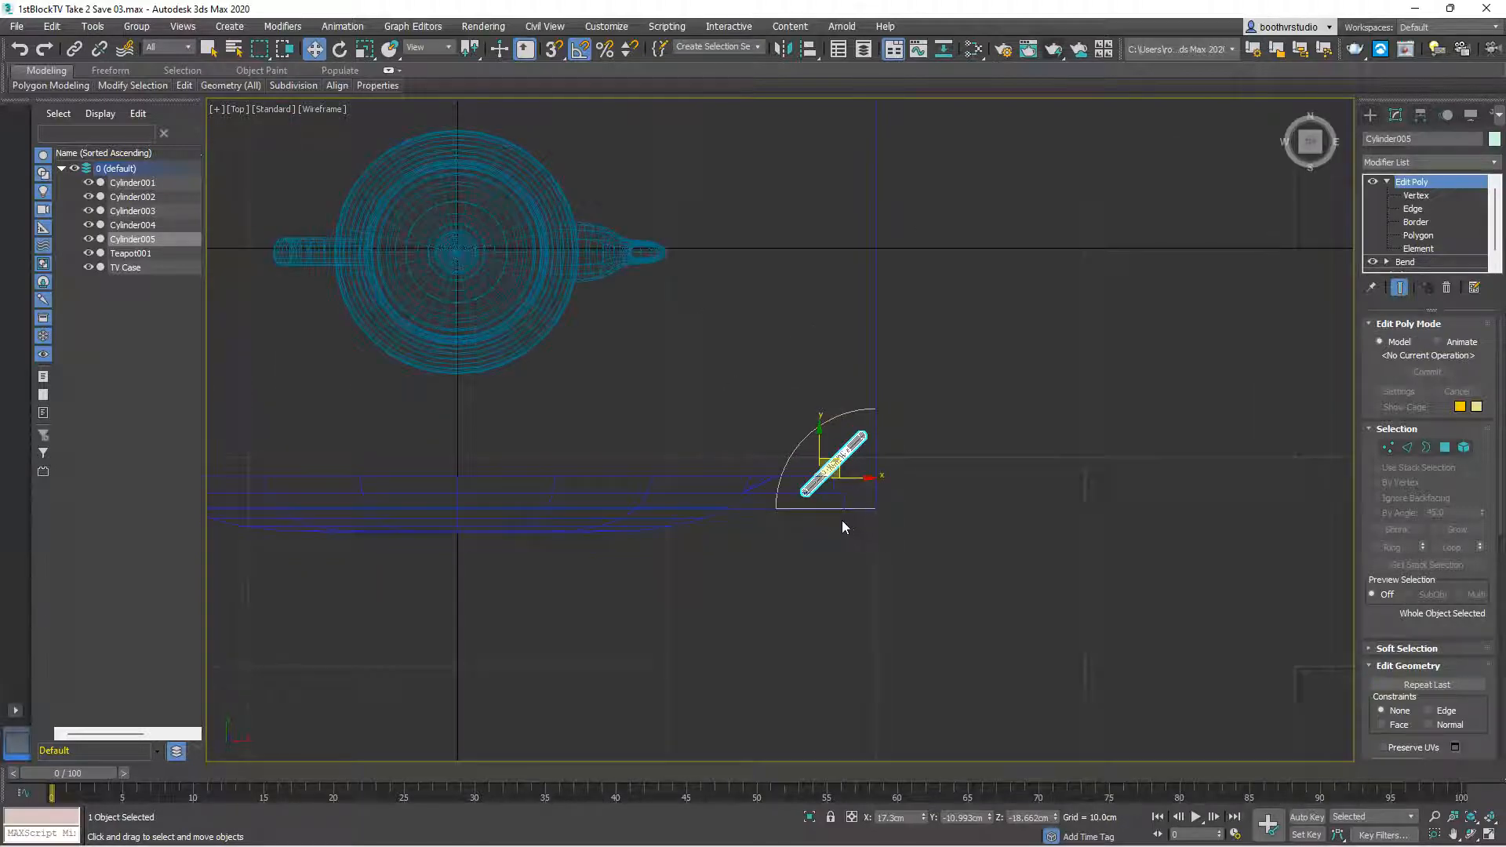
key("p")
scroll(478, 513, "up", 3)
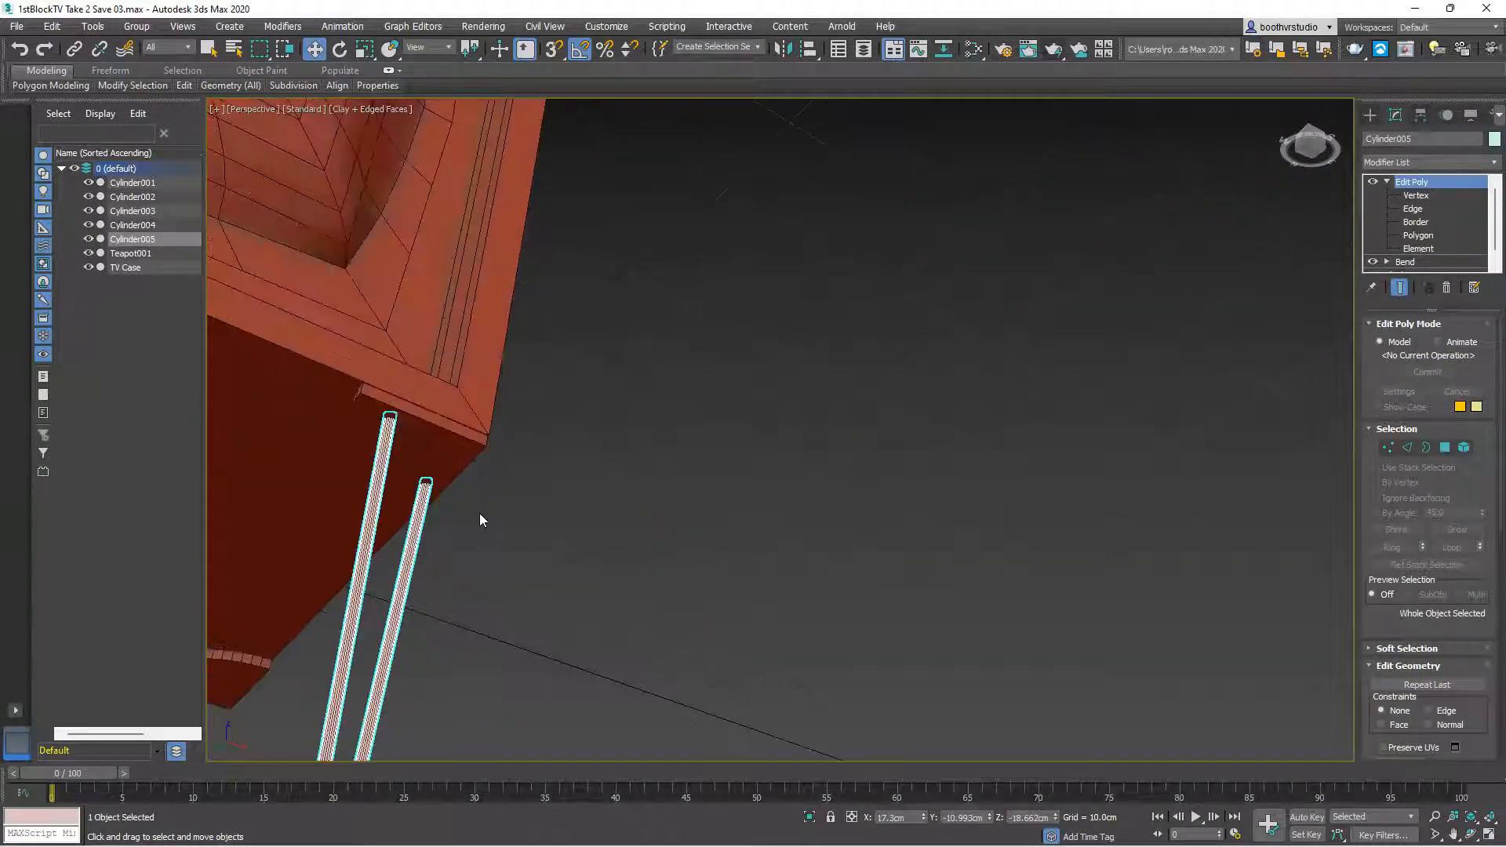
scroll(431, 471, "up", 2)
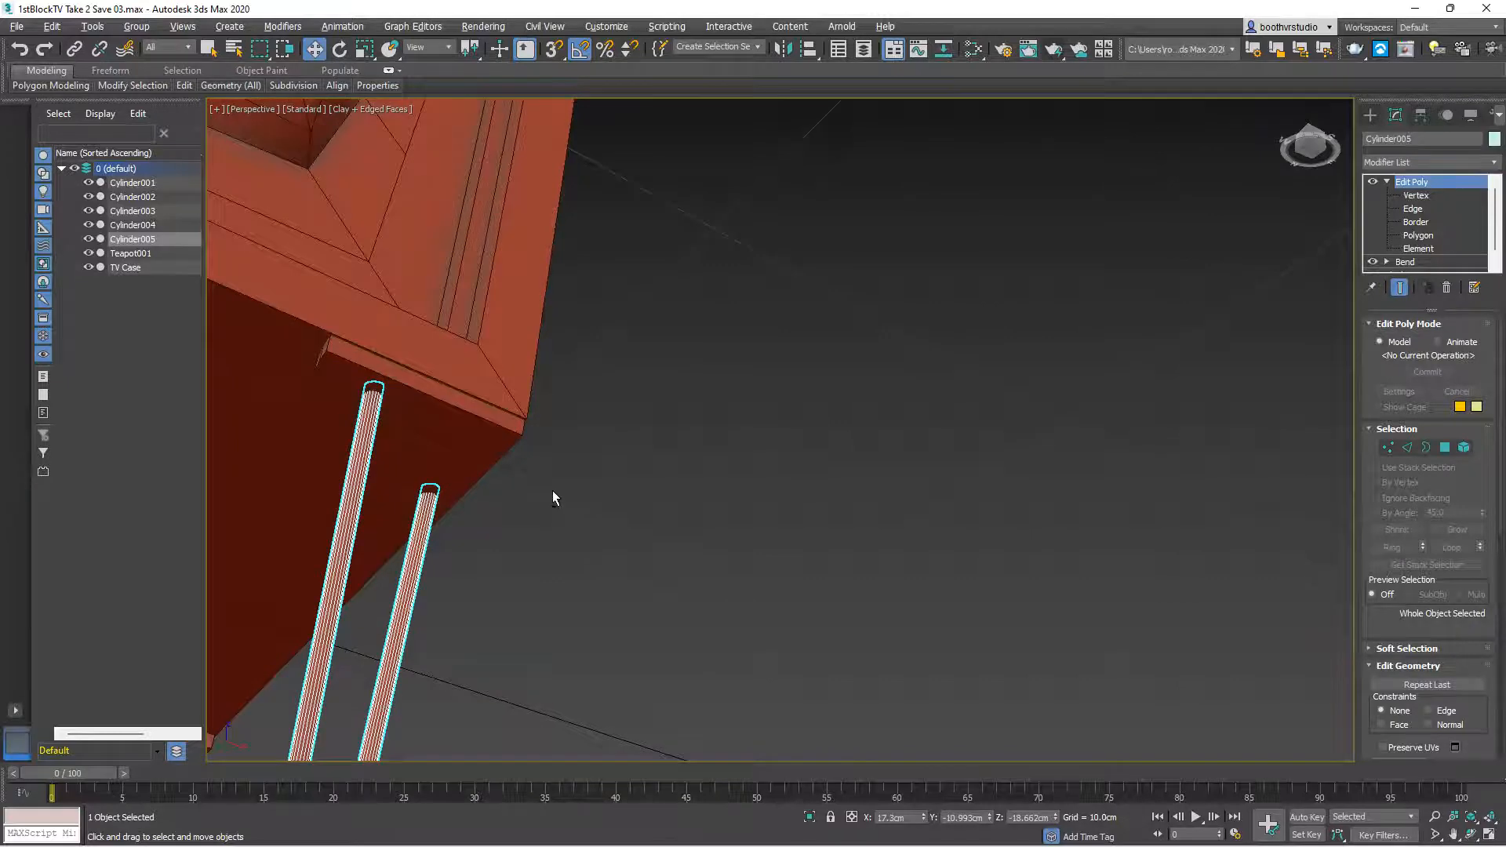
middle_click_drag(552, 491, 578, 521, "alt")
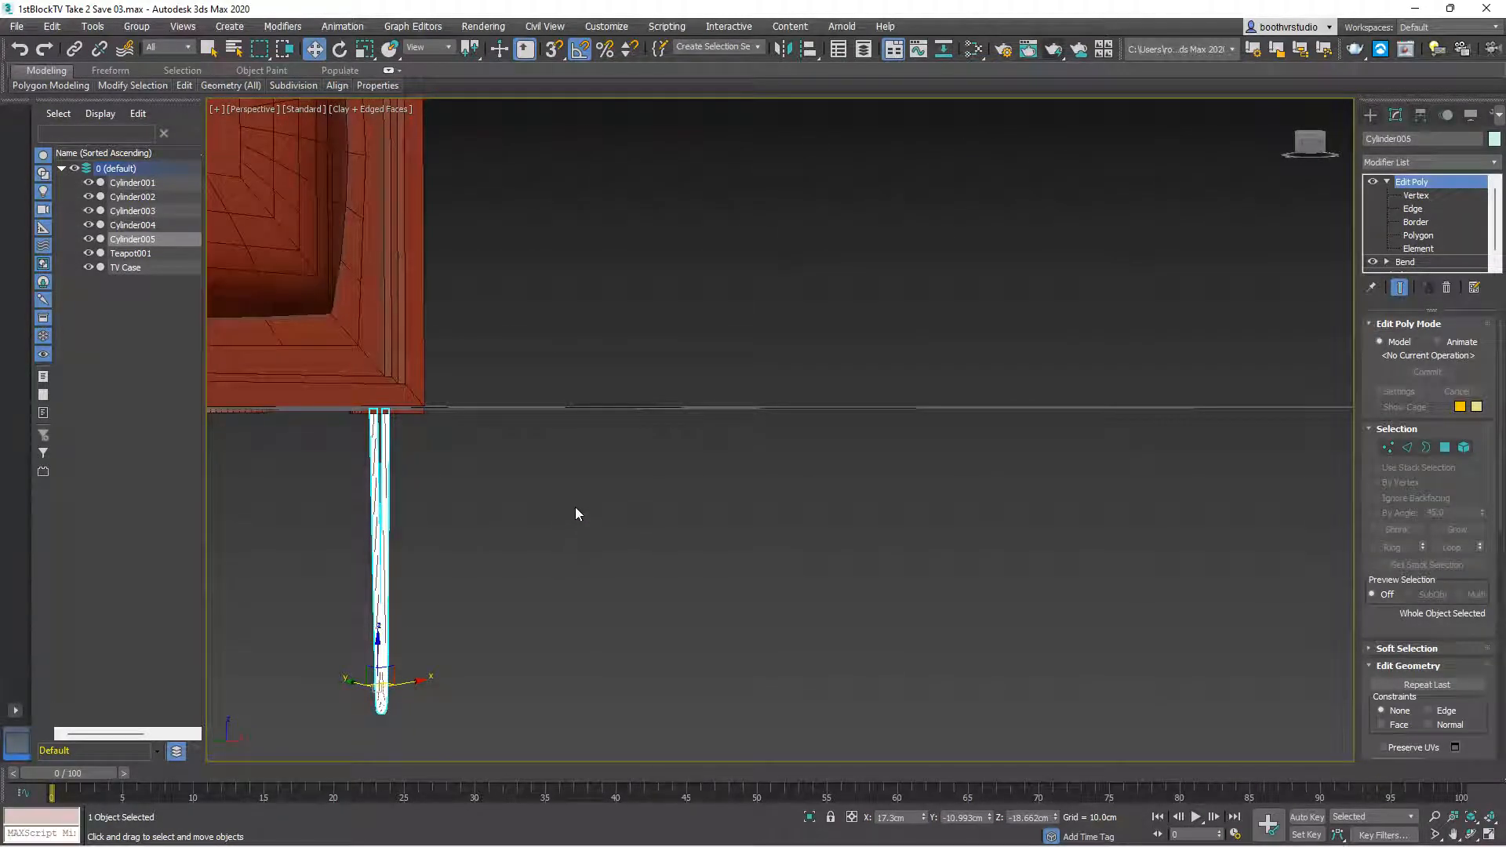
left_click(1417, 196)
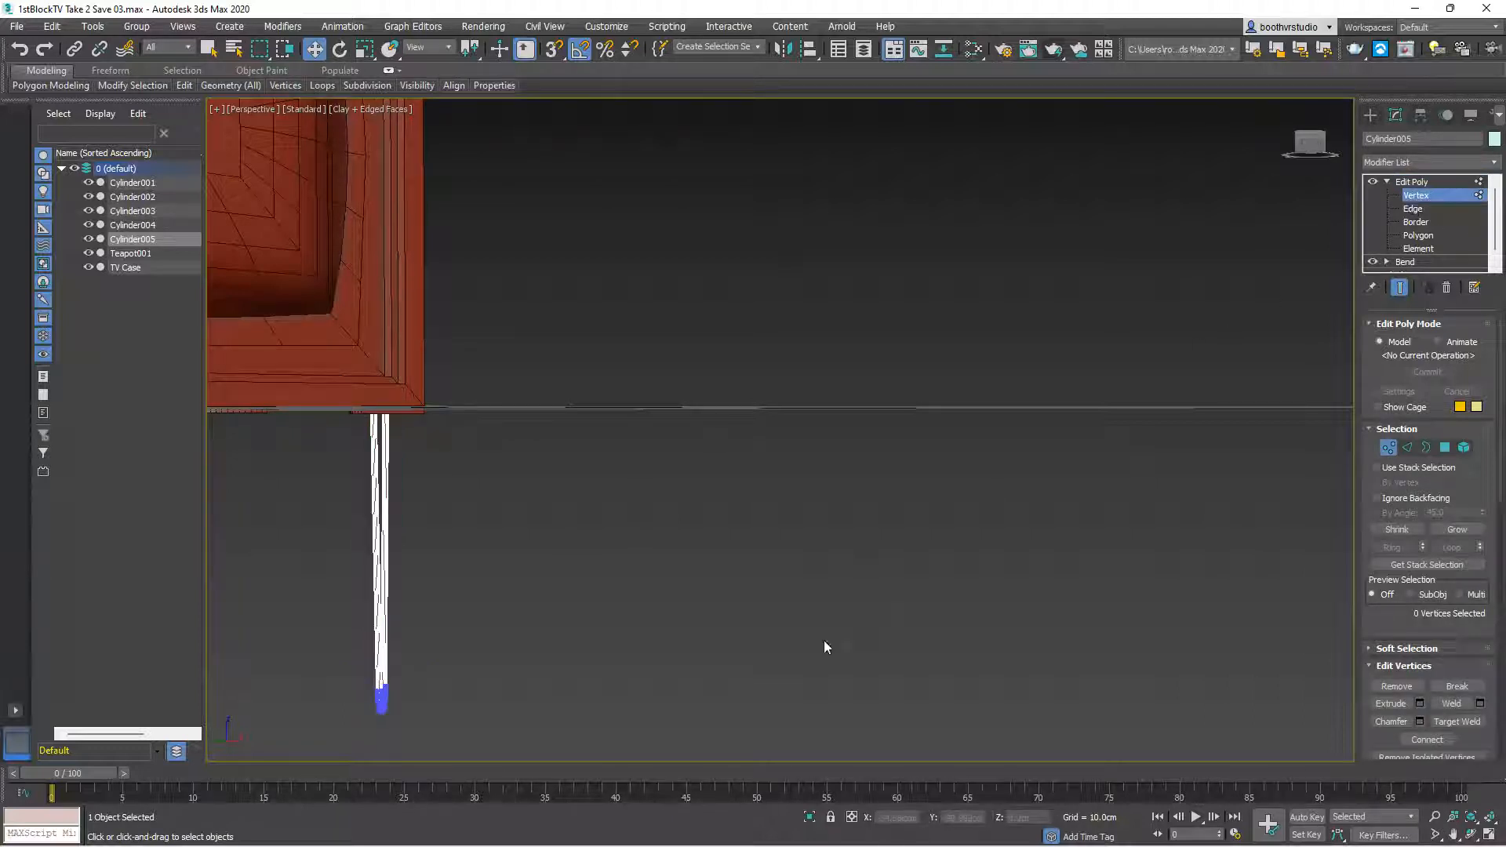
left_click_drag(351, 671, 422, 737)
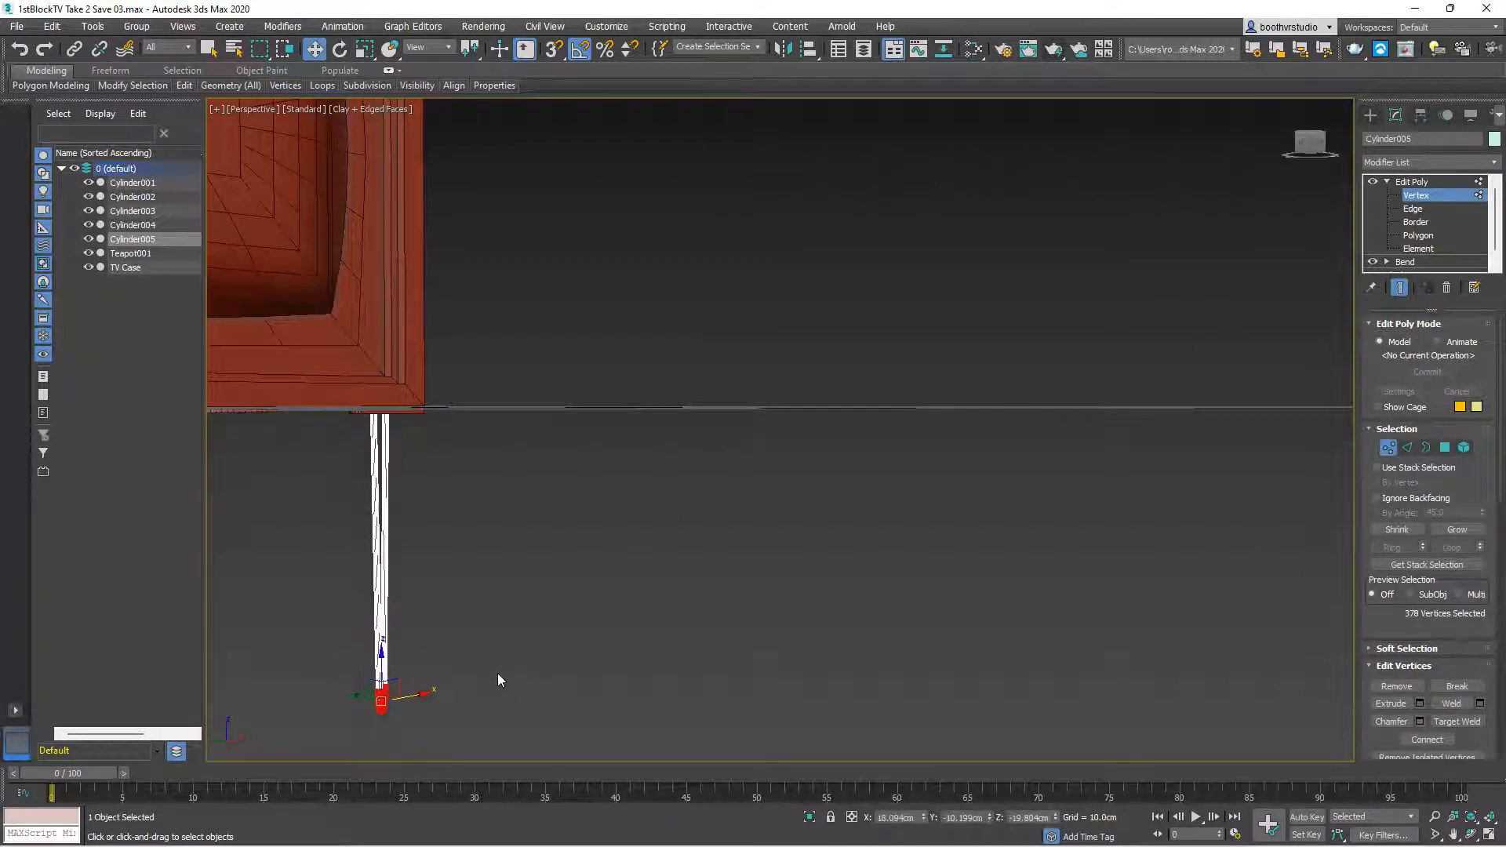
middle_click_drag(534, 615, 430, 666, "alt")
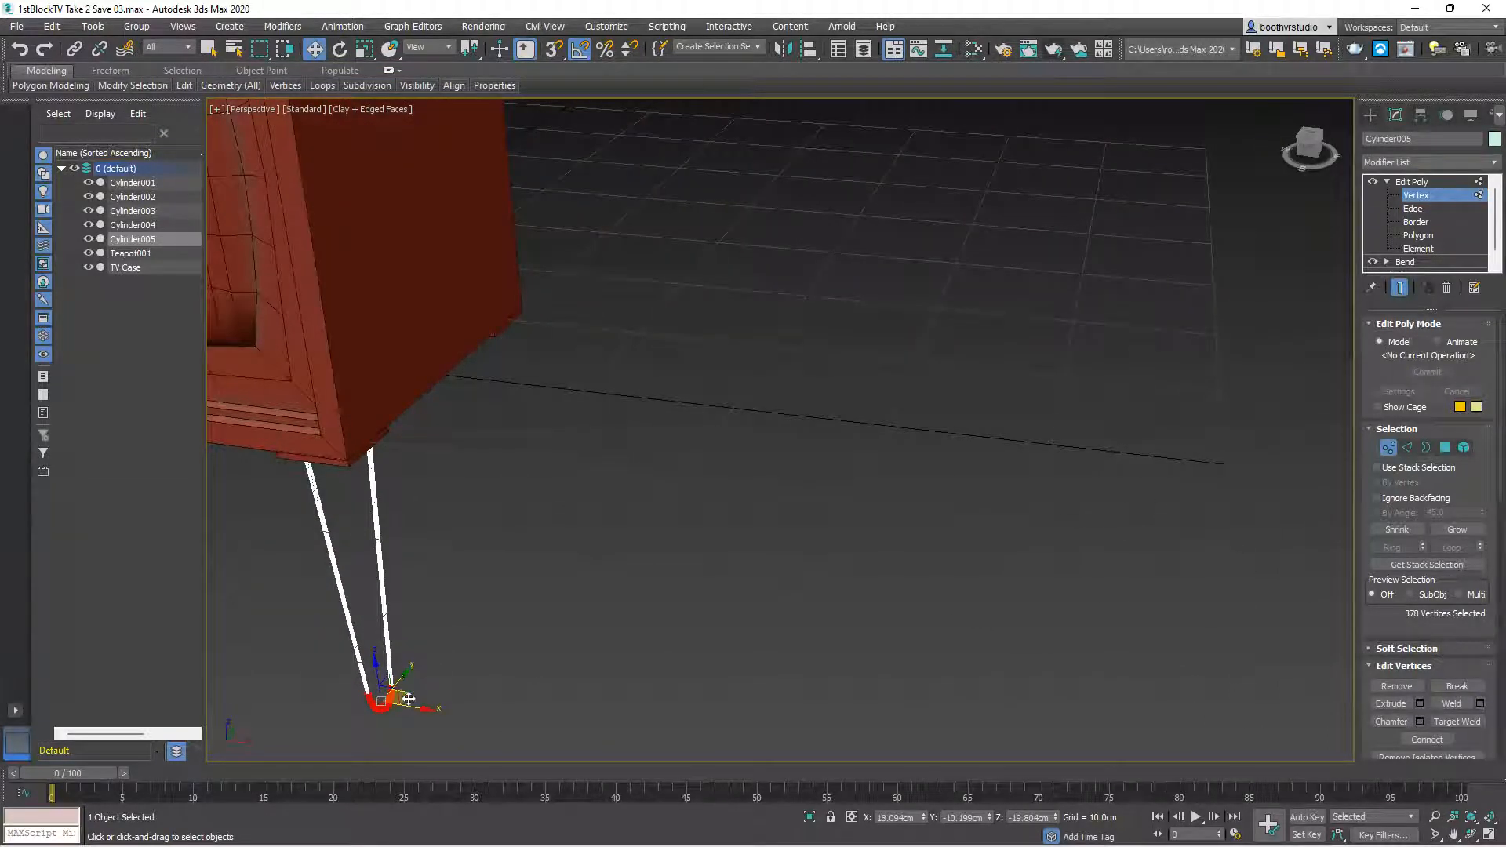
left_click_drag(408, 695, 435, 734)
middle_click_drag(502, 693, 583, 654, "alt")
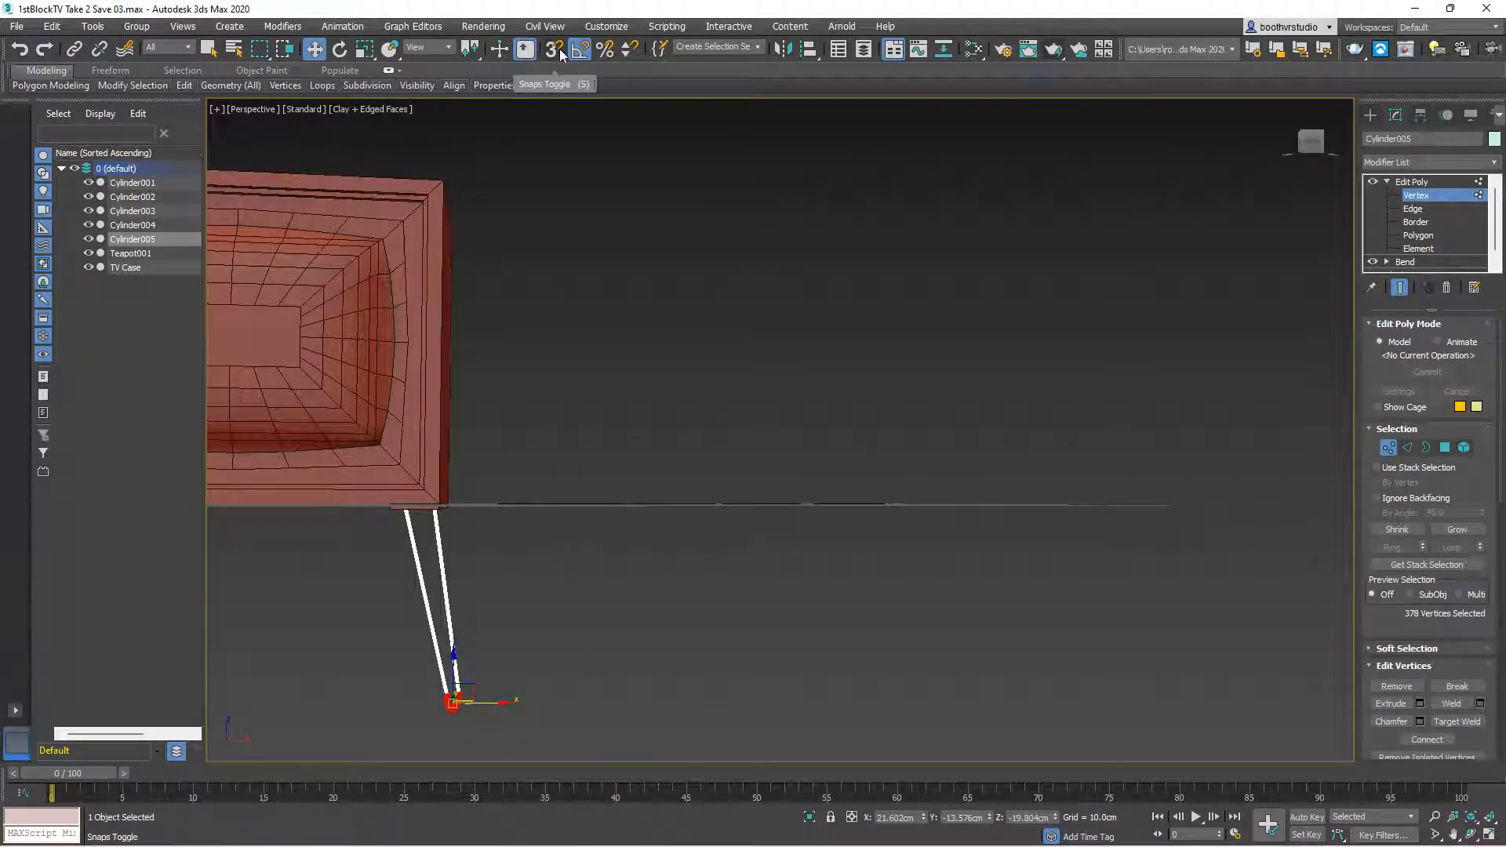
Rotate the selected bend vertices to line up with the splayed rods, then leave the Vertex level and collapse Edit Poly's sub-levels
left_click(339, 48)
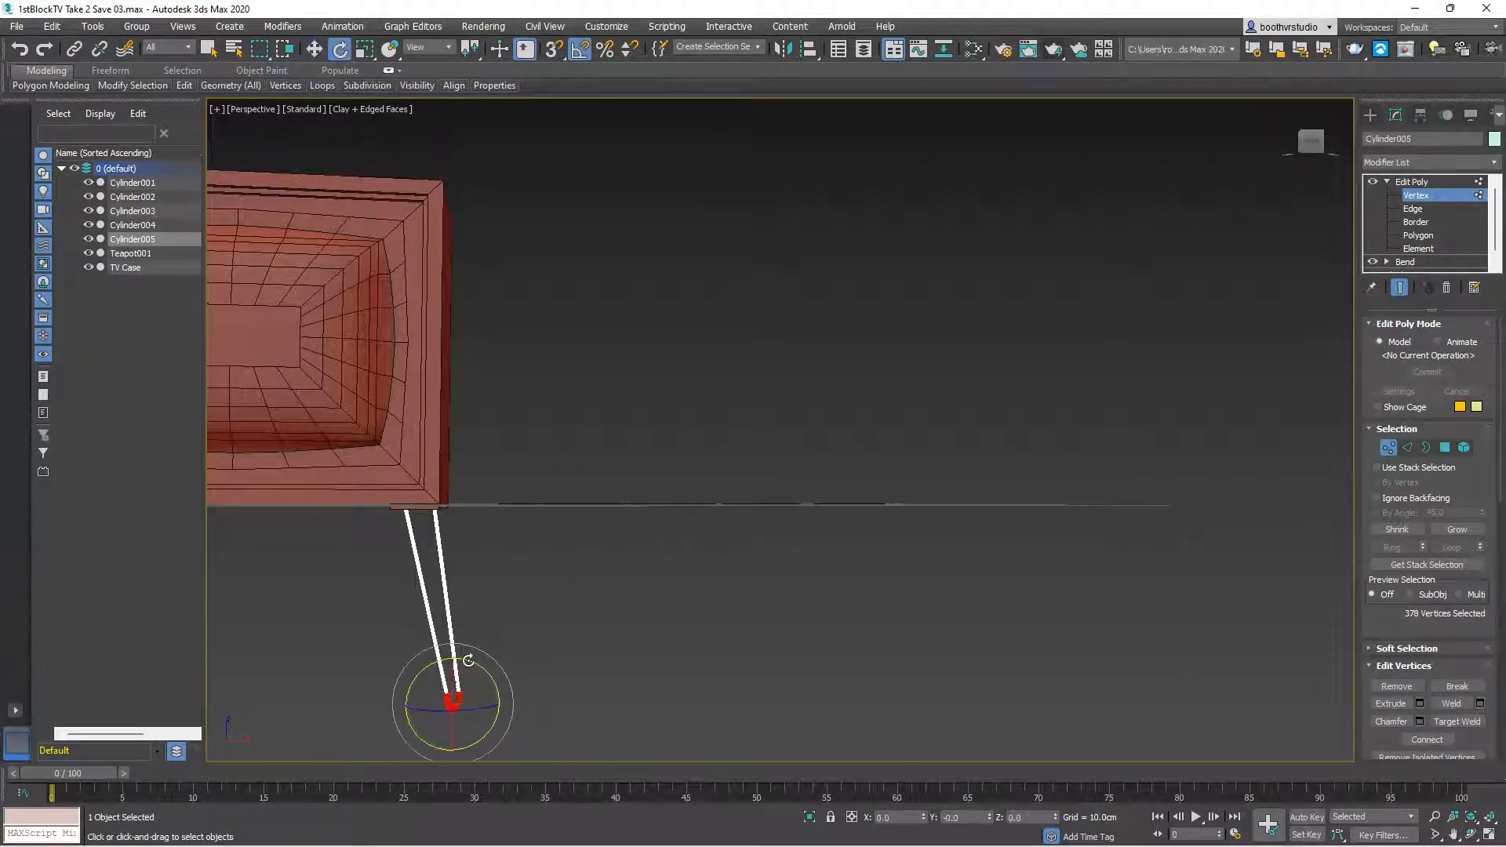
left_click_drag(472, 680, 474, 679)
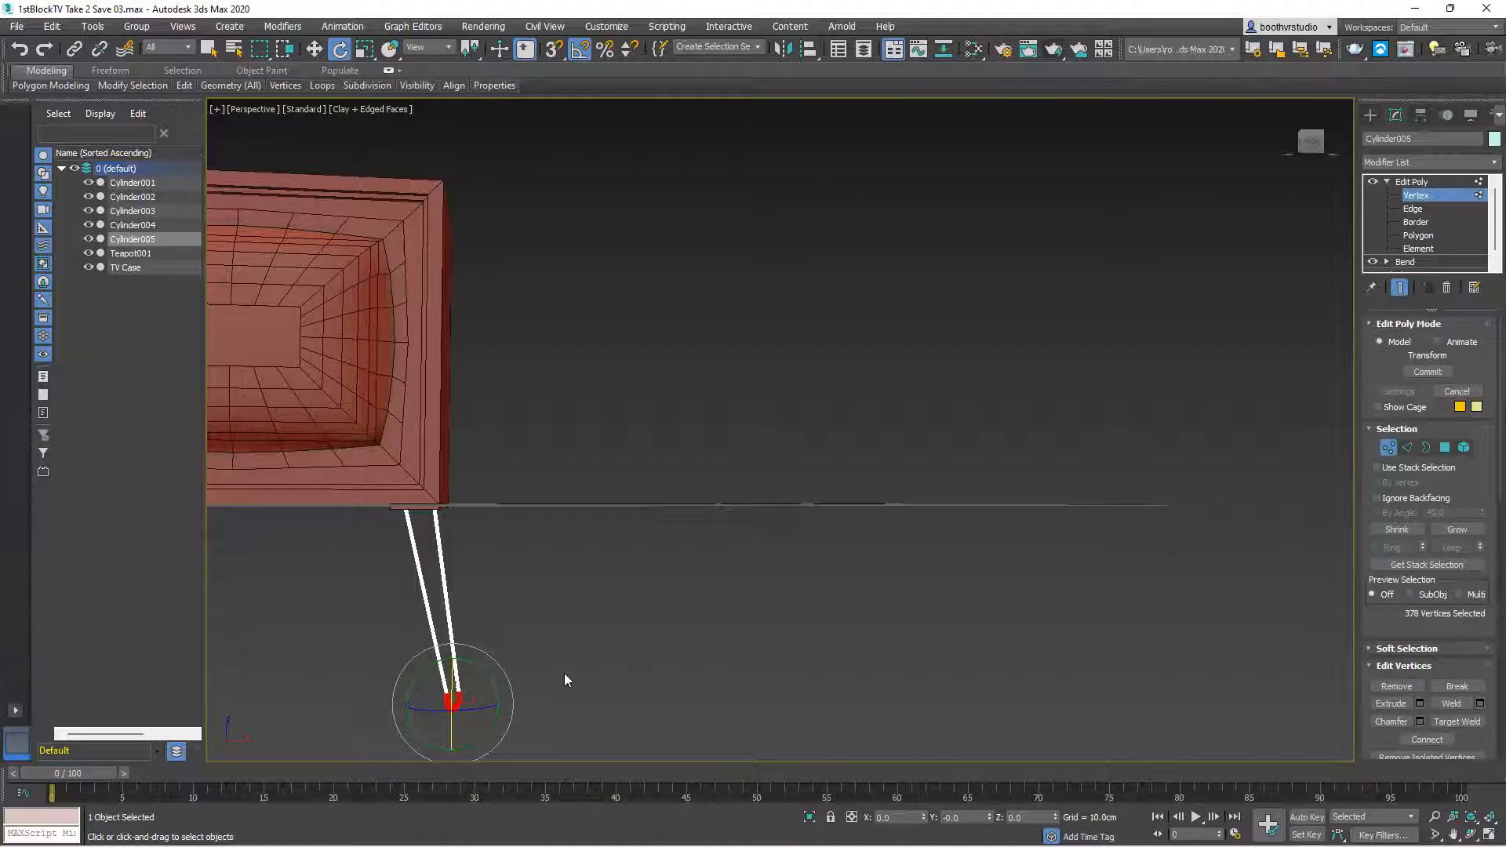
left_click_drag(500, 668, 502, 661)
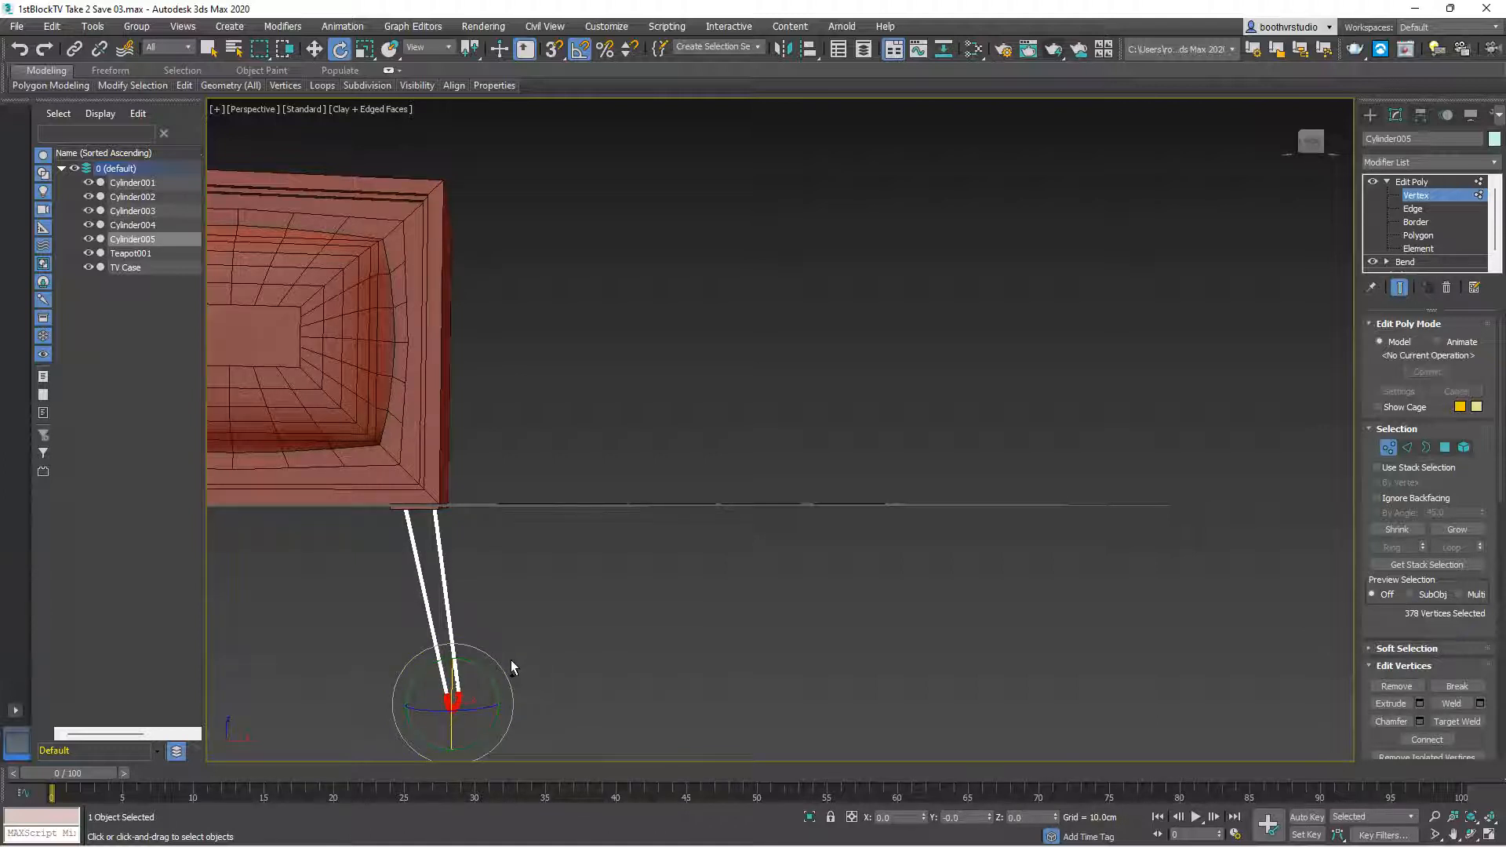
scroll(502, 670, "up", 5)
middle_click_drag(463, 690, 548, 625, "alt")
left_click_drag(514, 558, 517, 543)
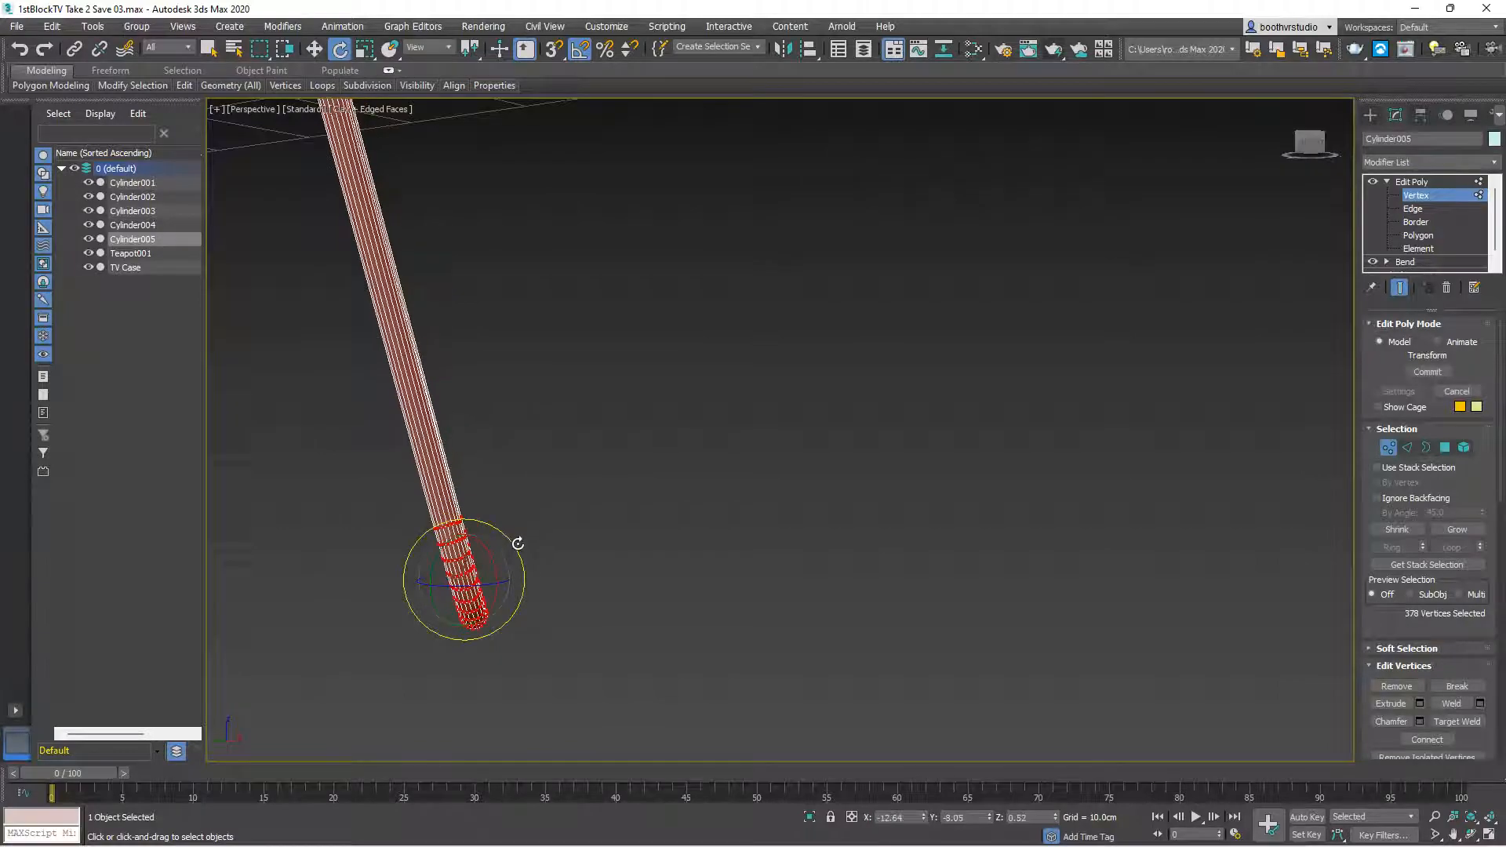
middle_click_drag(596, 646, 561, 494, "alt")
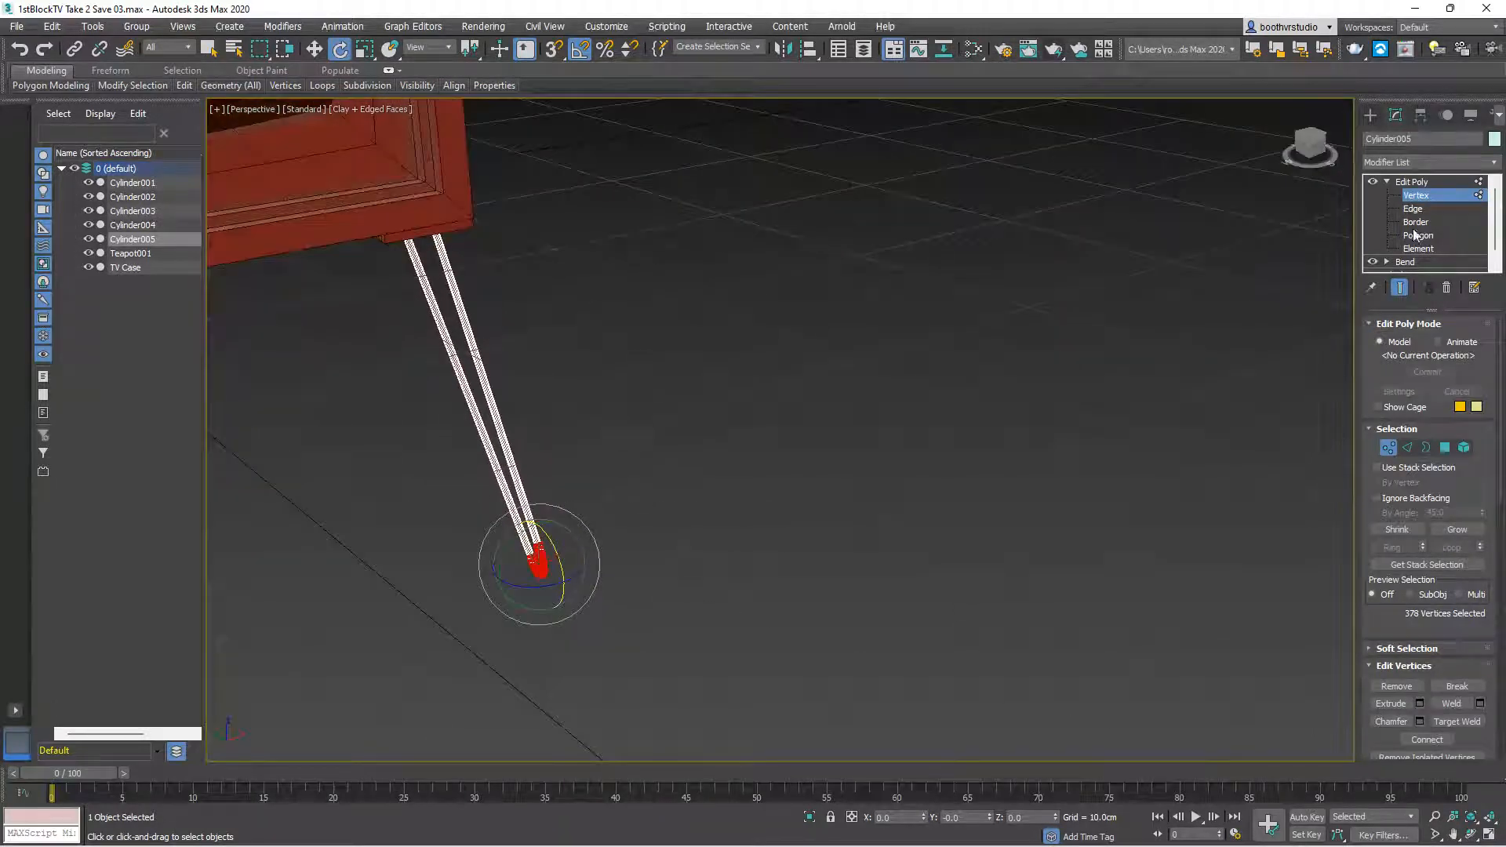
left_click(1421, 196)
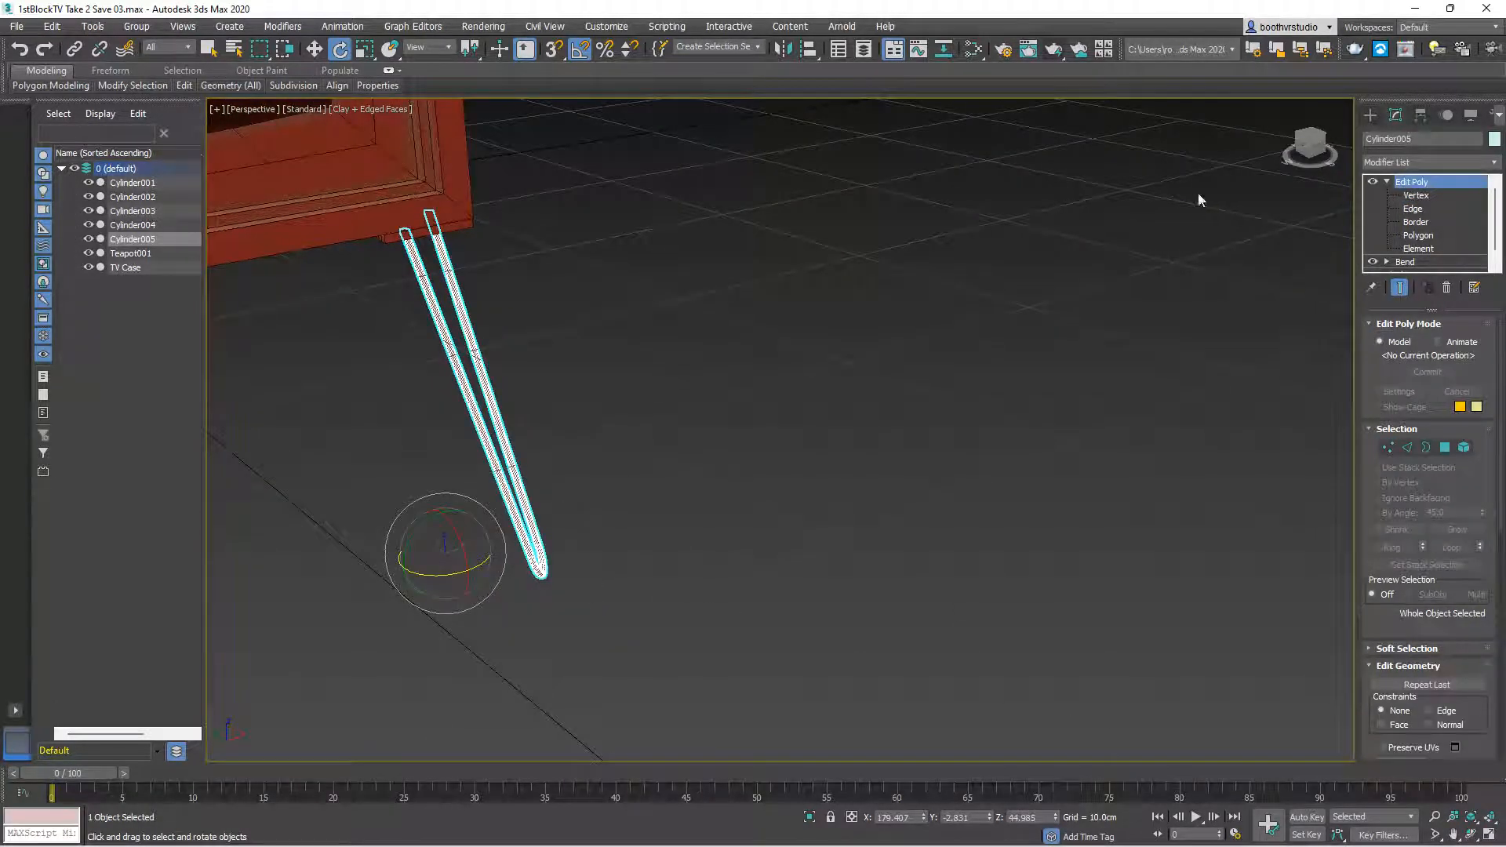
left_click(1387, 181)
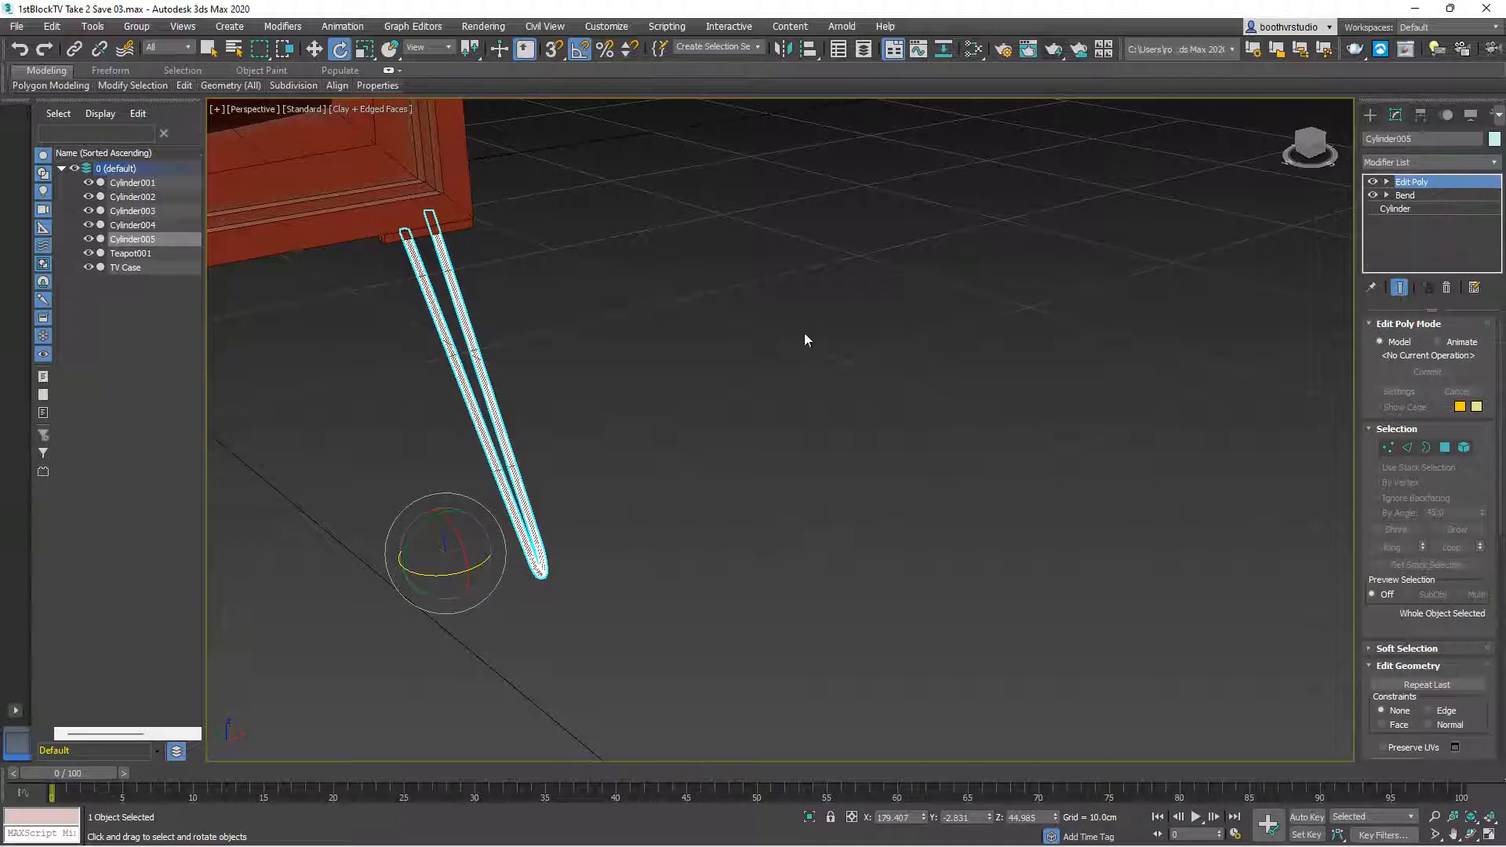
Deselect the leg, render the Perspective view from a low angle to check the hairpin shape, and close the render window
left_click(725, 369)
middle_click_drag(742, 415, 929, 267, "alt")
middle_click_drag(1017, 352, 990, 376, "alt")
scroll(987, 371, "up", 3)
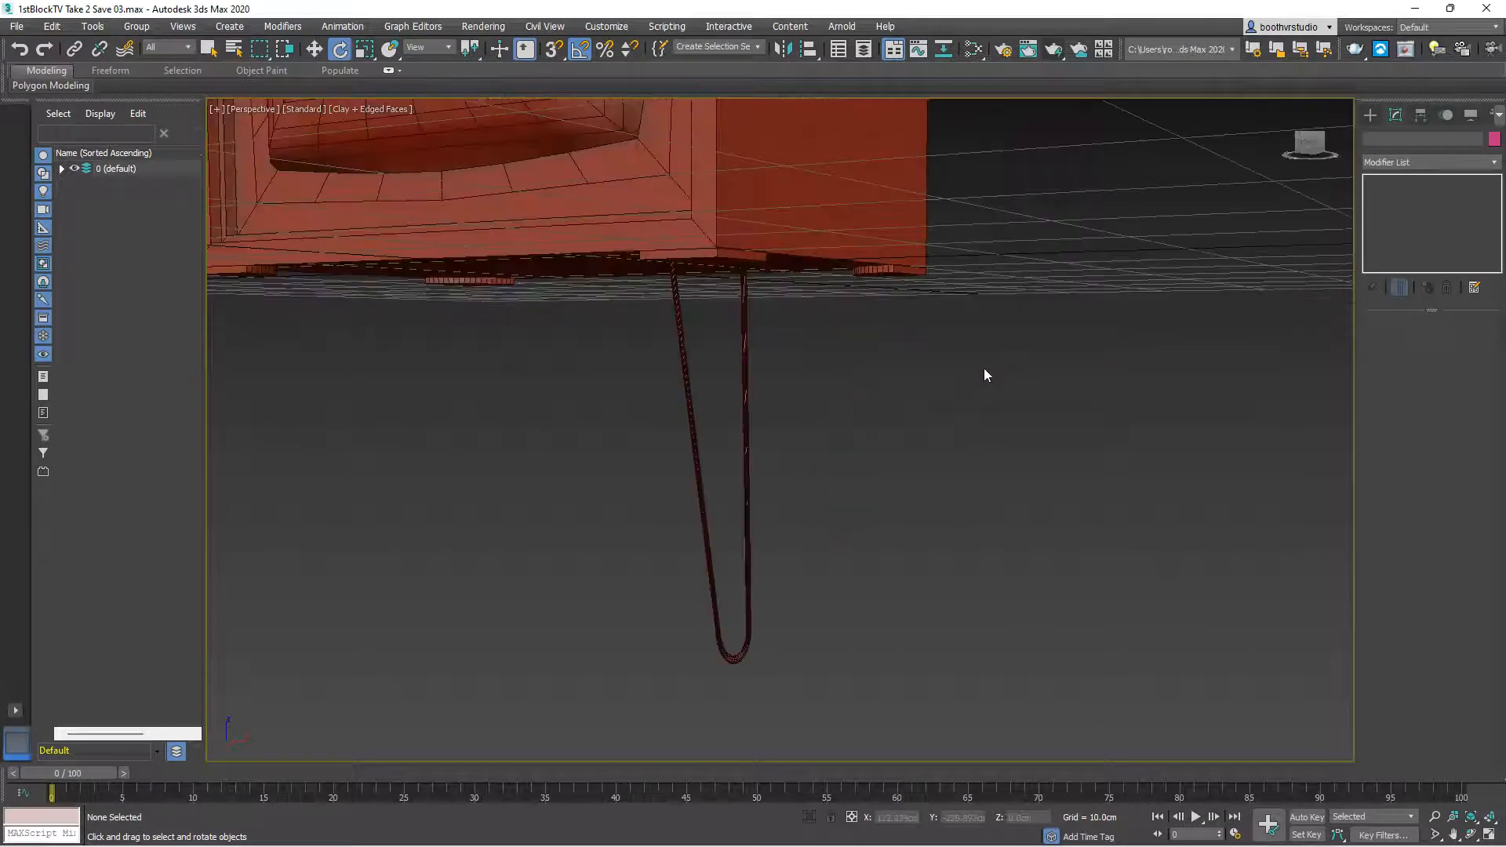
left_click(1051, 52)
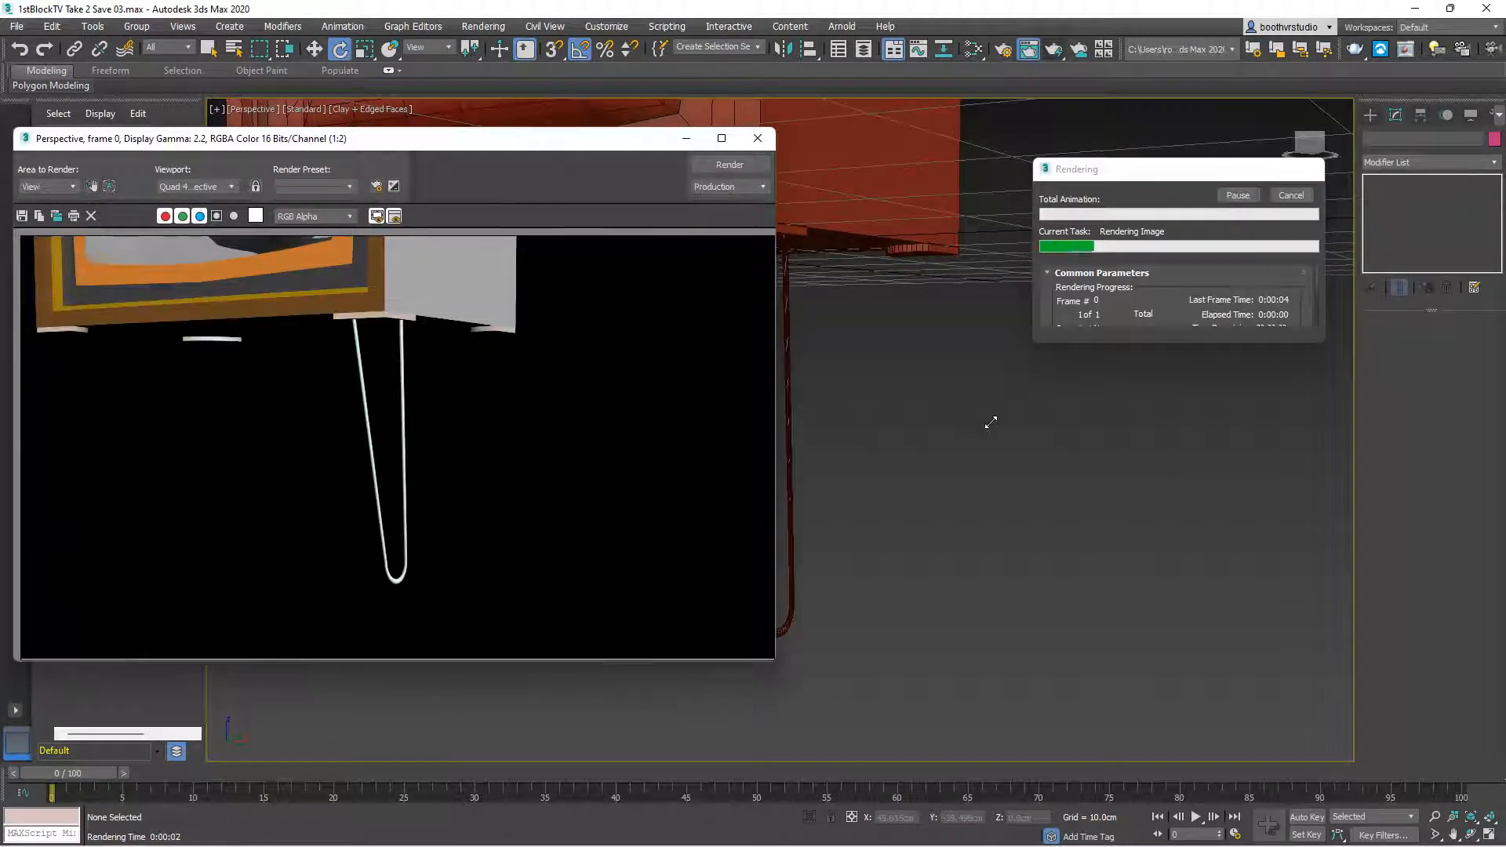
left_click(758, 138)
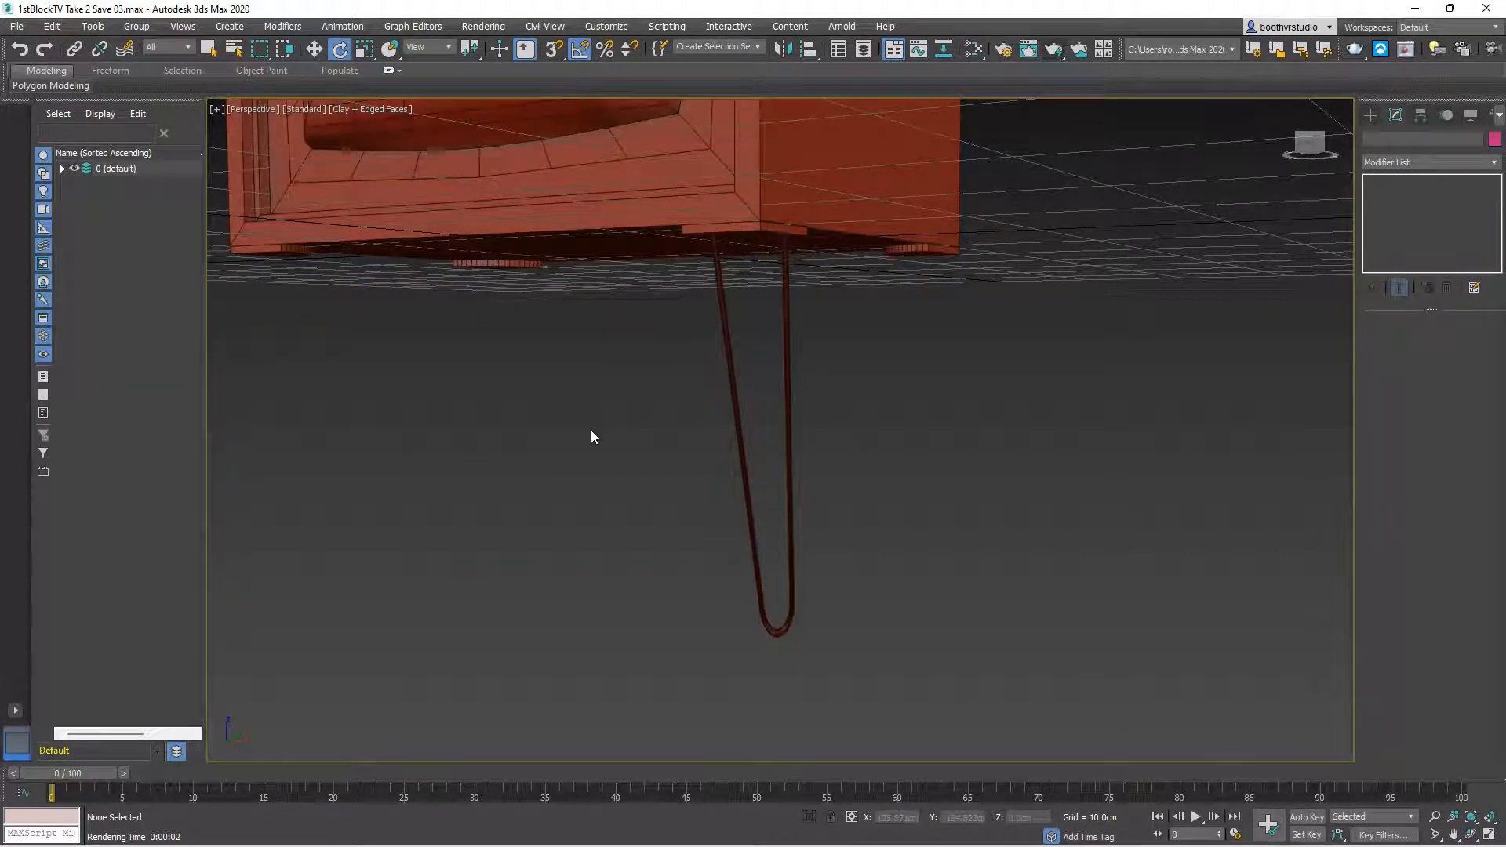
In the Top view, clone the front-right leg as an independent copy rotated -90° around Z
middle_click_drag(588, 443, 693, 455)
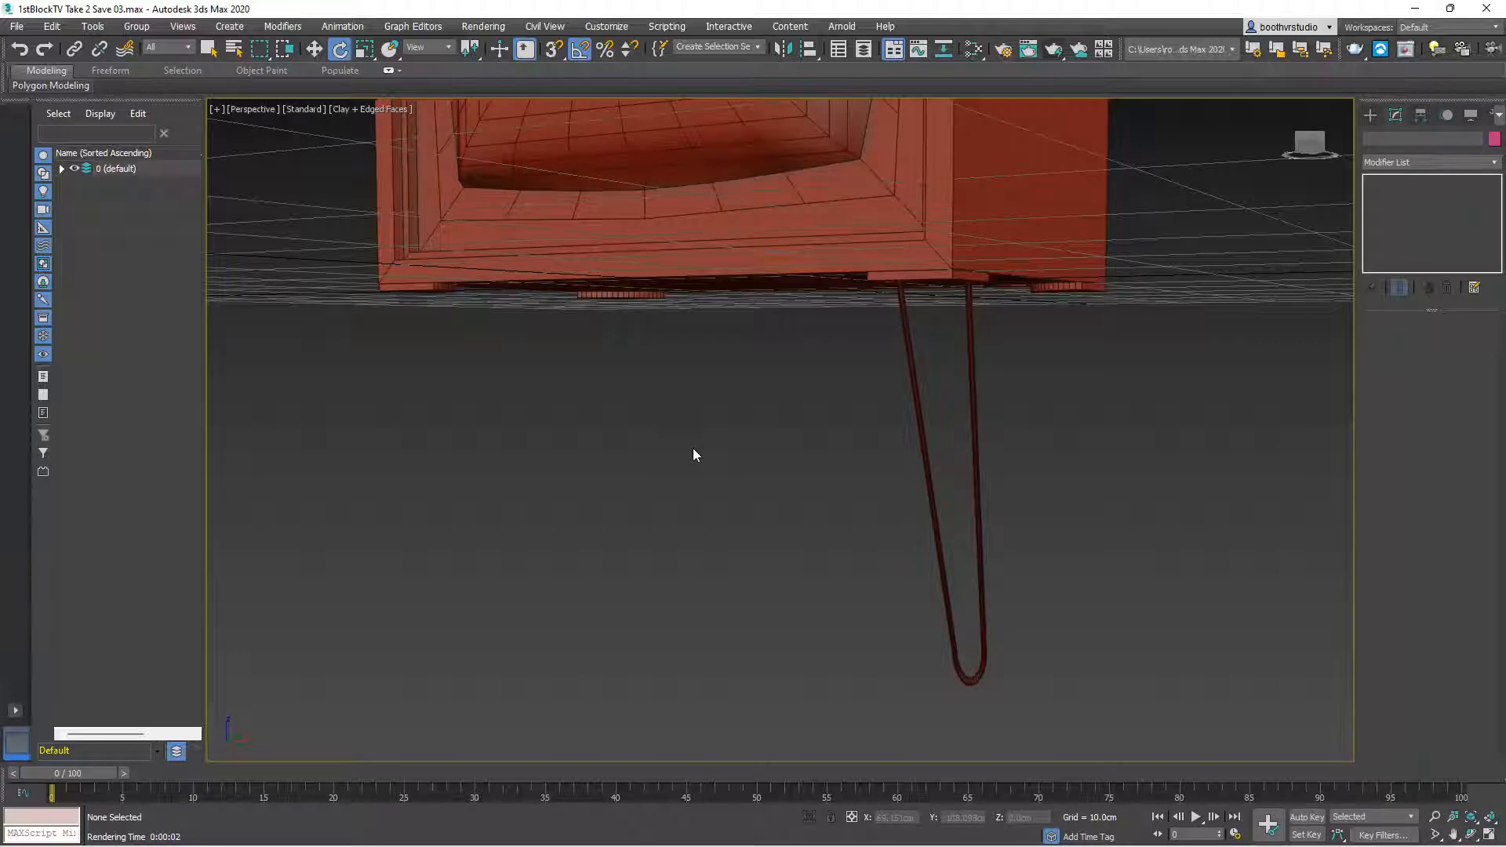
middle_click_drag(672, 447, 562, 450)
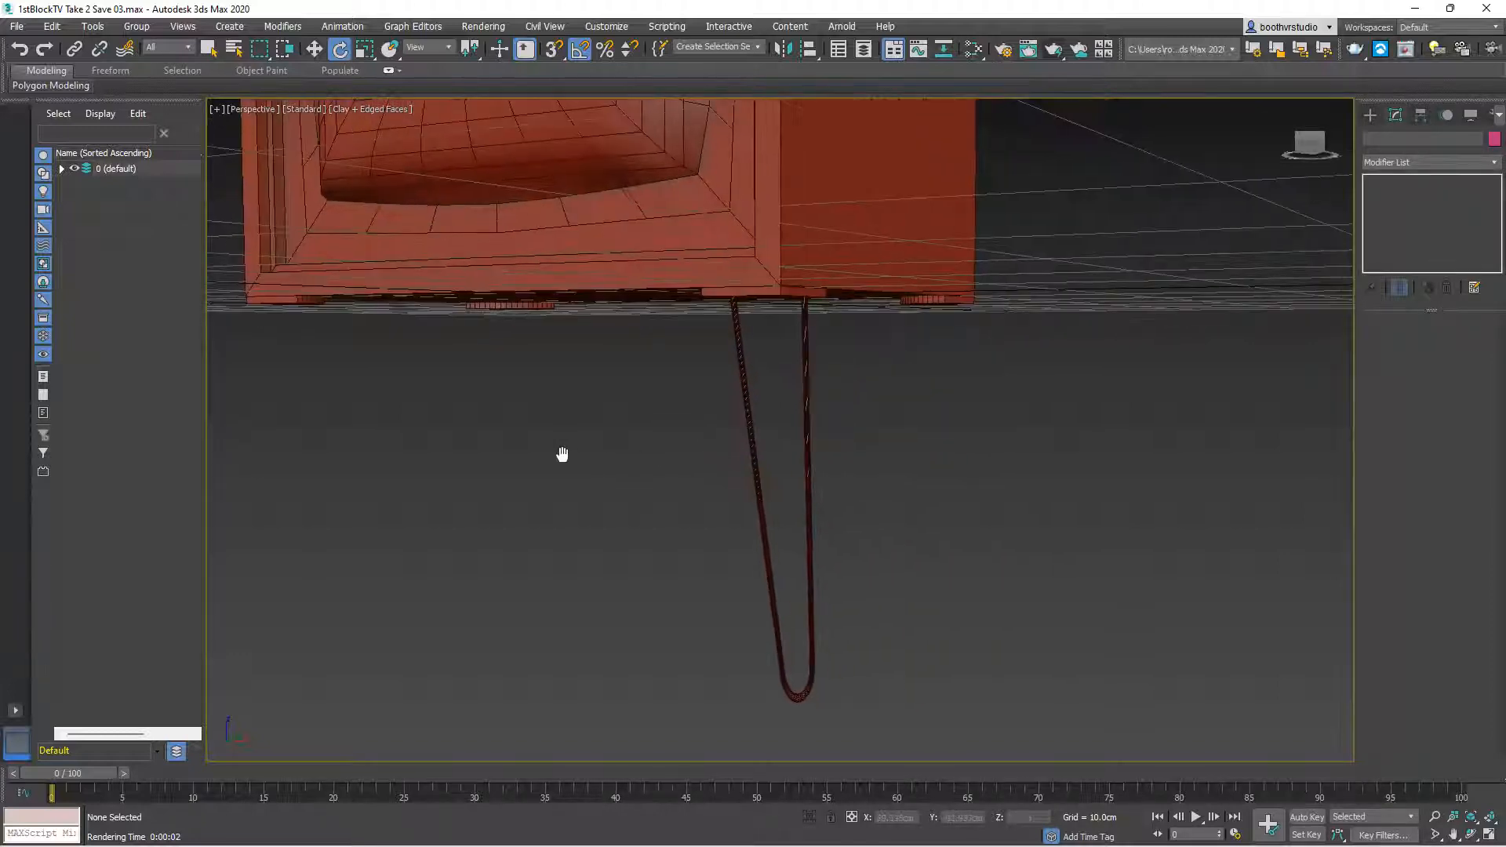
left_click(774, 578)
key("t")
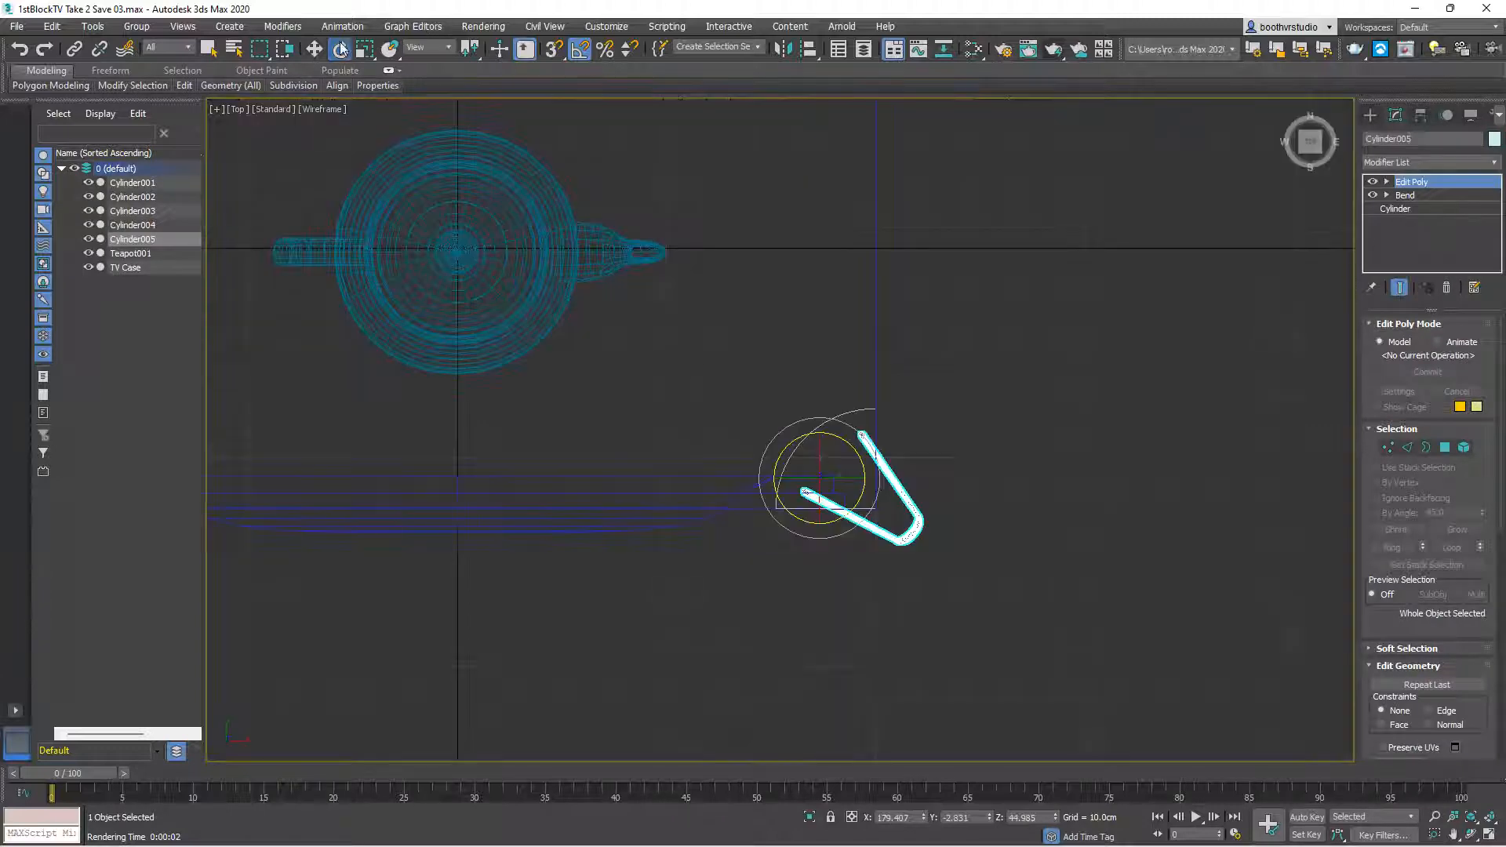
left_click(315, 49)
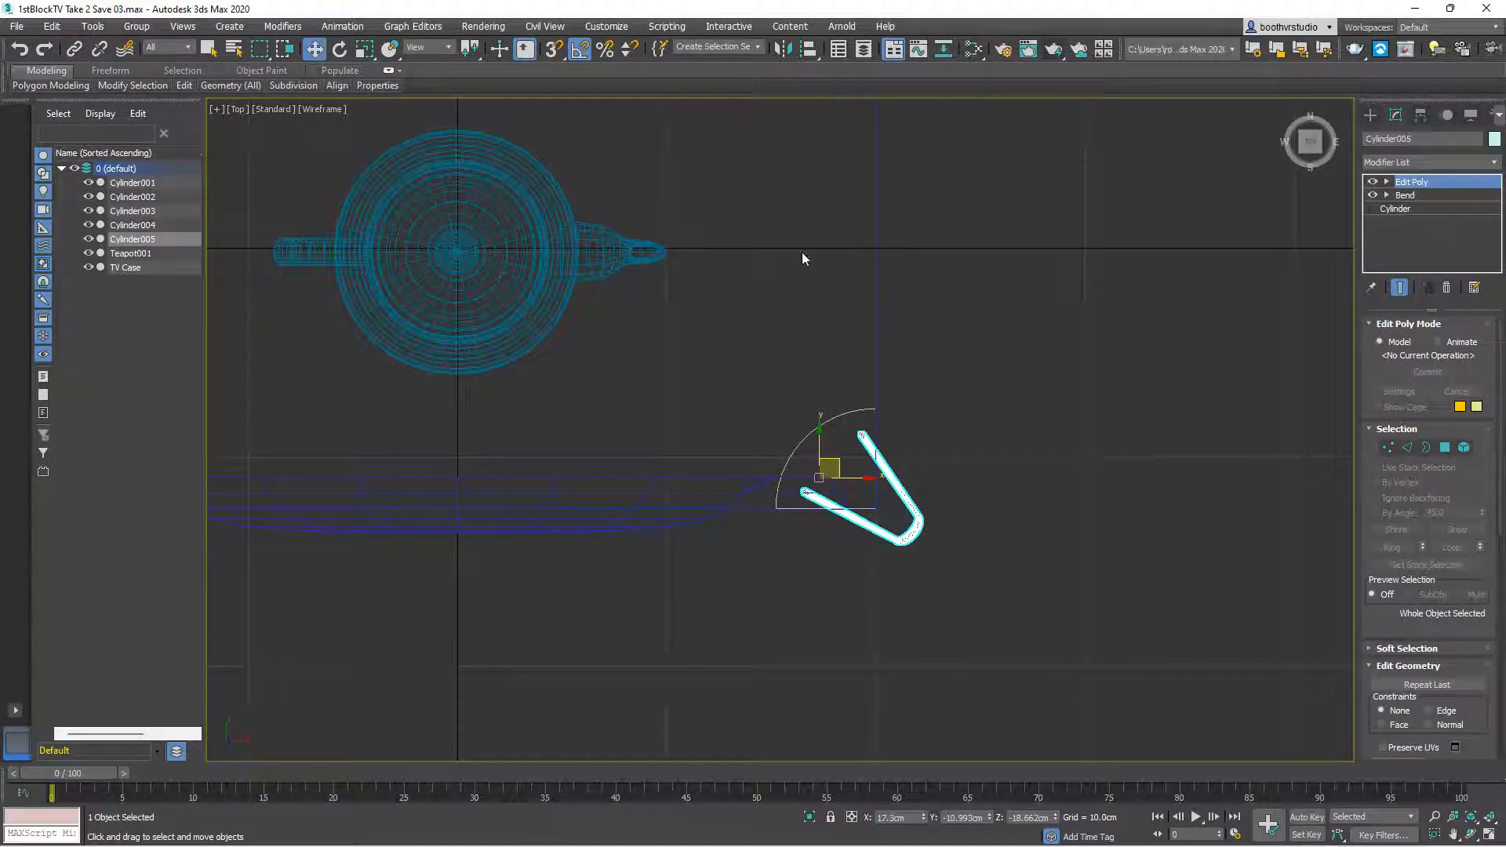
middle_click_drag(800, 255, 825, 388)
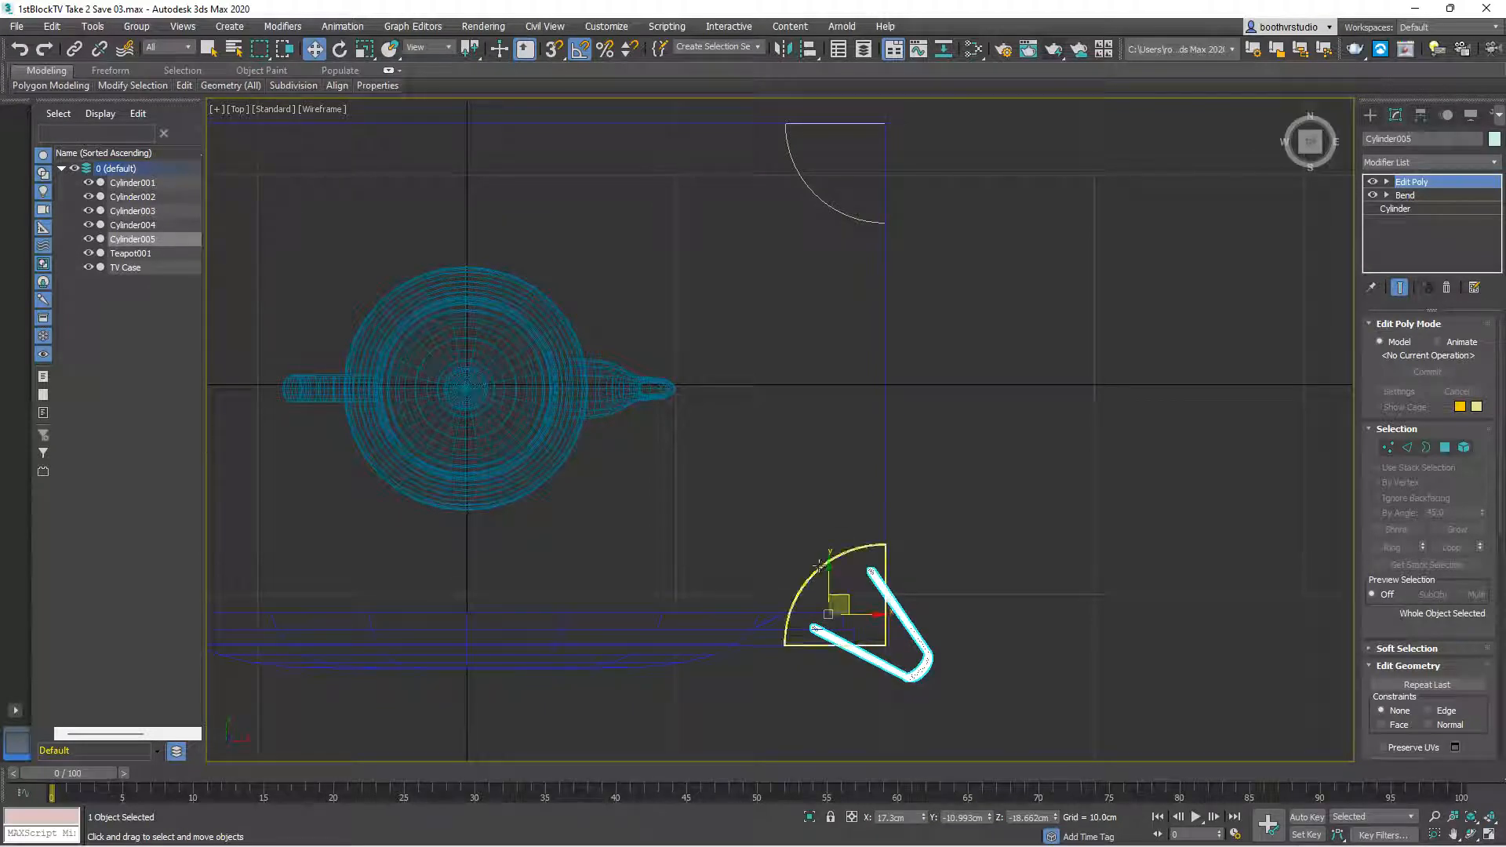
left_click(342, 49)
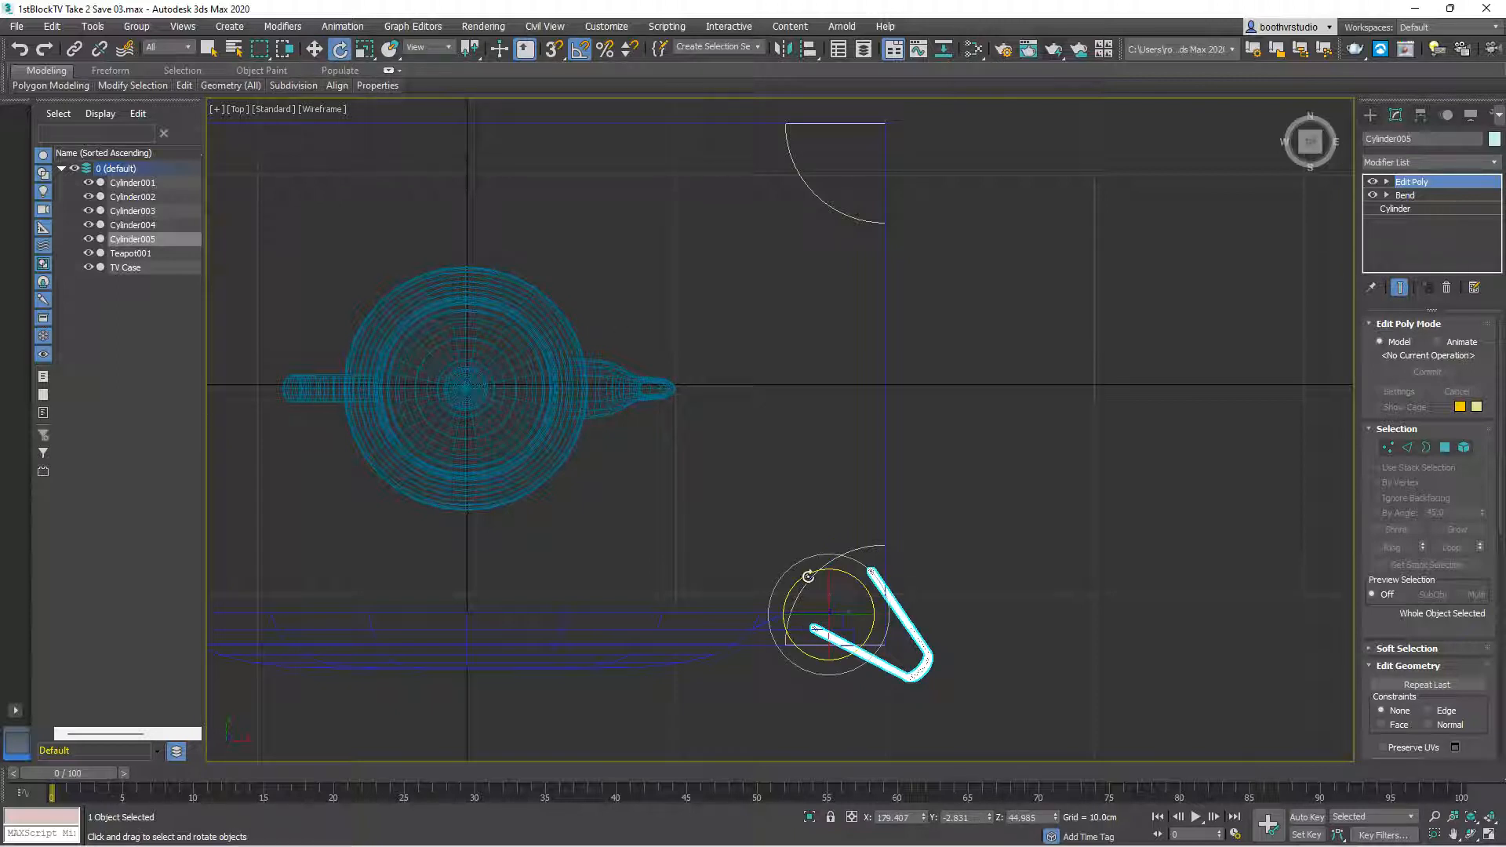
left_click_drag(808, 577, 751, 619)
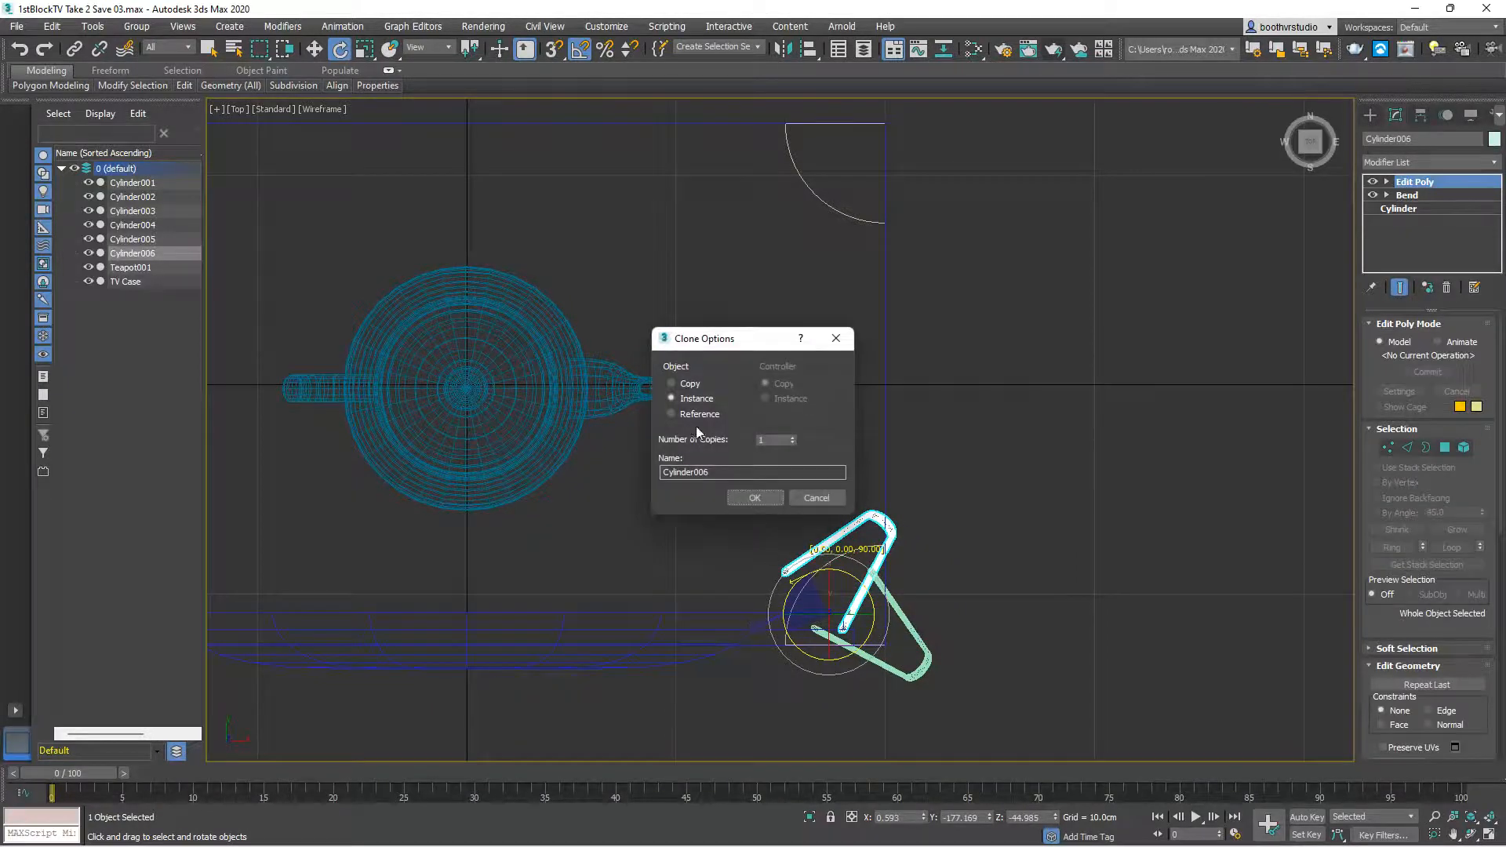
left_click(673, 384)
left_click(756, 497)
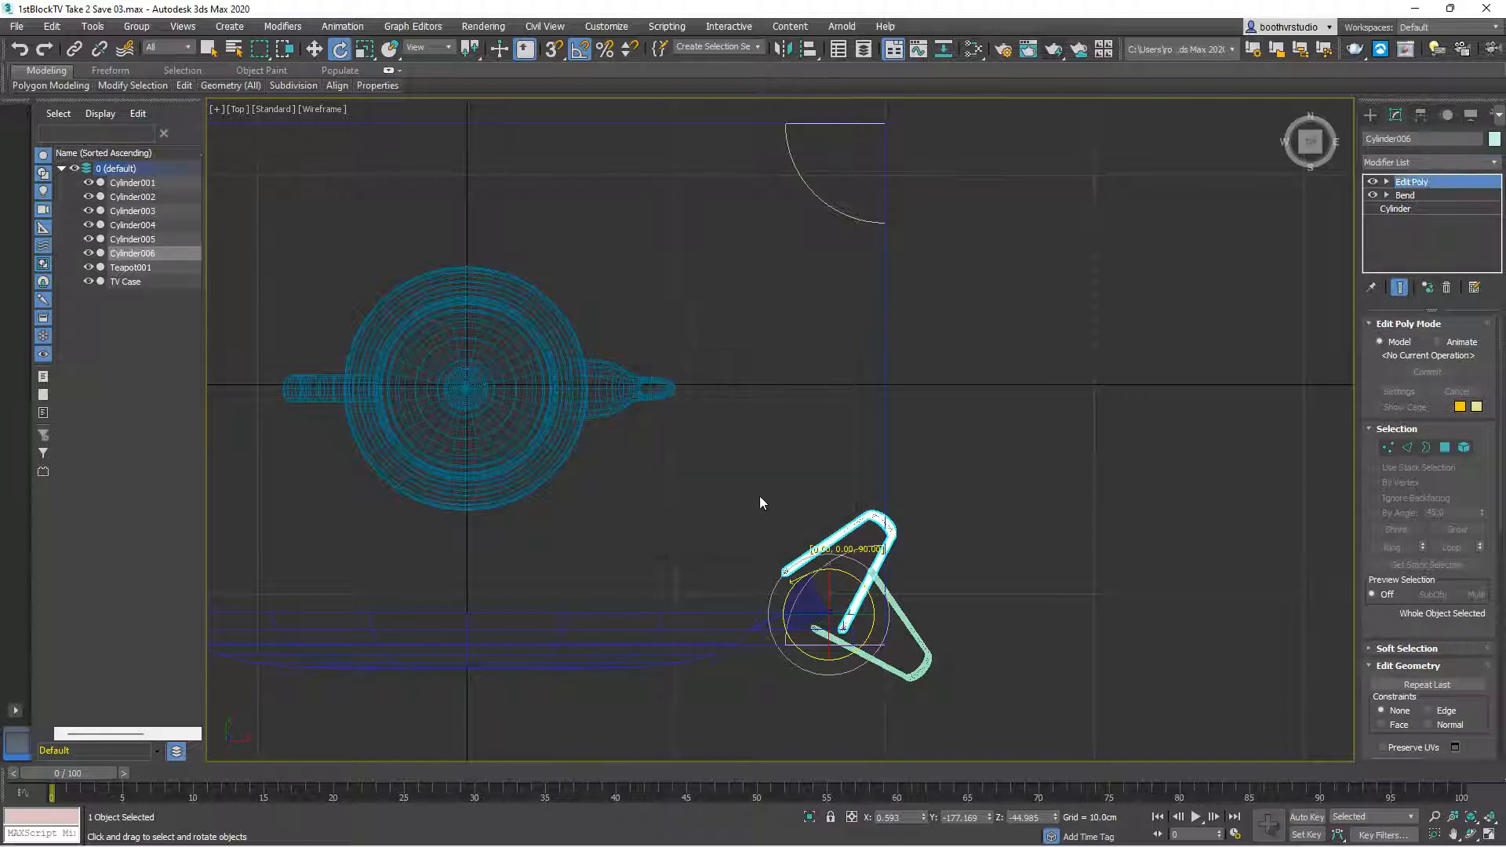
Move the copied leg onto the rear-right quarter-circle foot at about X 18.39 cm, Y 9.47 cm
left_click(316, 50)
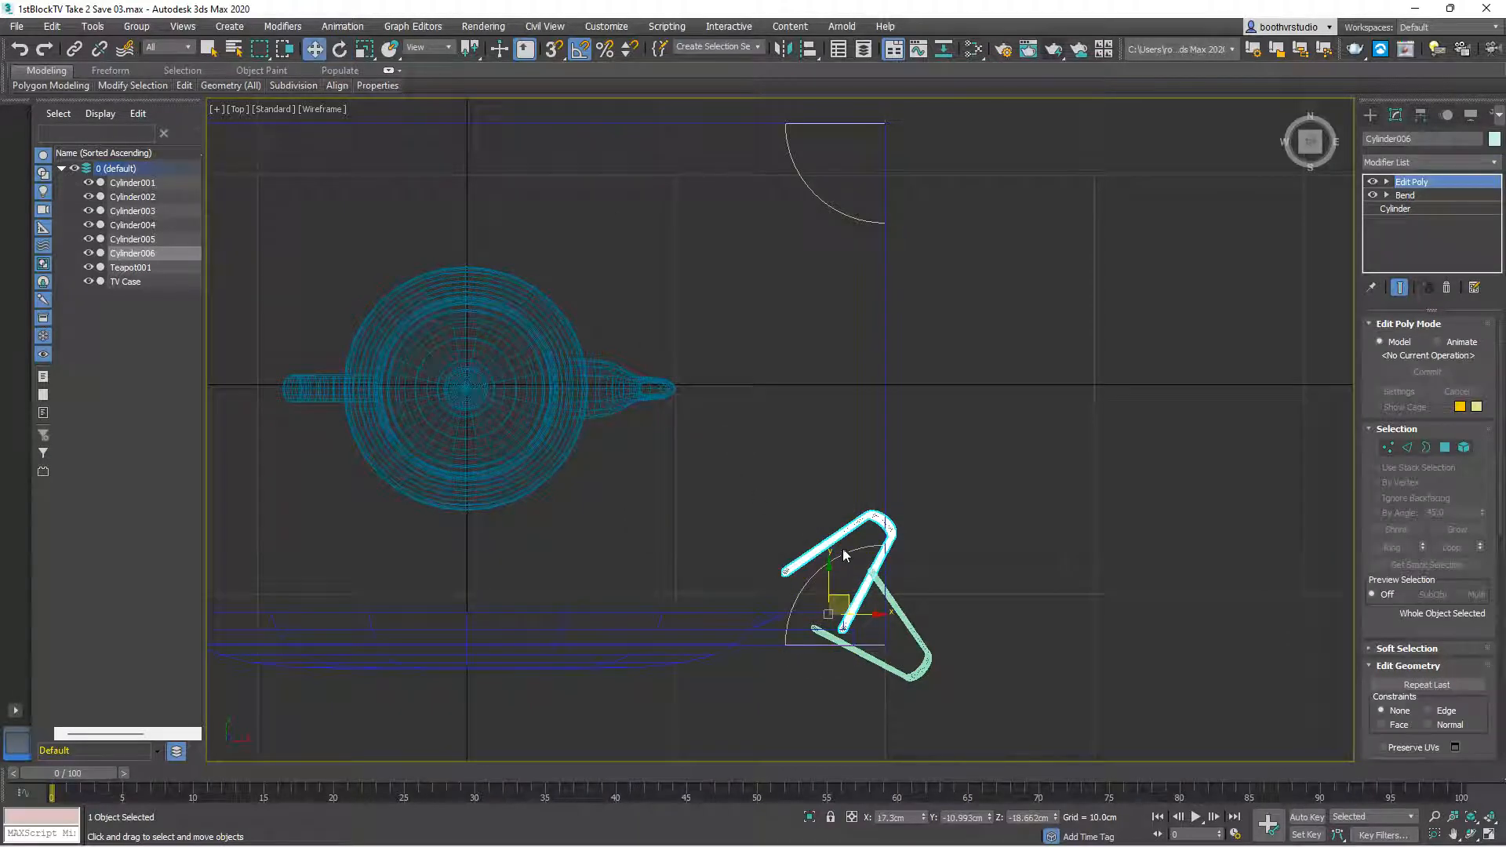
mouse_move(825, 580)
left_mouse_down()
mouse_move(851, 147)
mouse_move(898, 190)
mouse_move(850, 149)
left_mouse_up()
middle_click_drag(972, 352, 1137, 379)
middle_click_drag(904, 363, 914, 373)
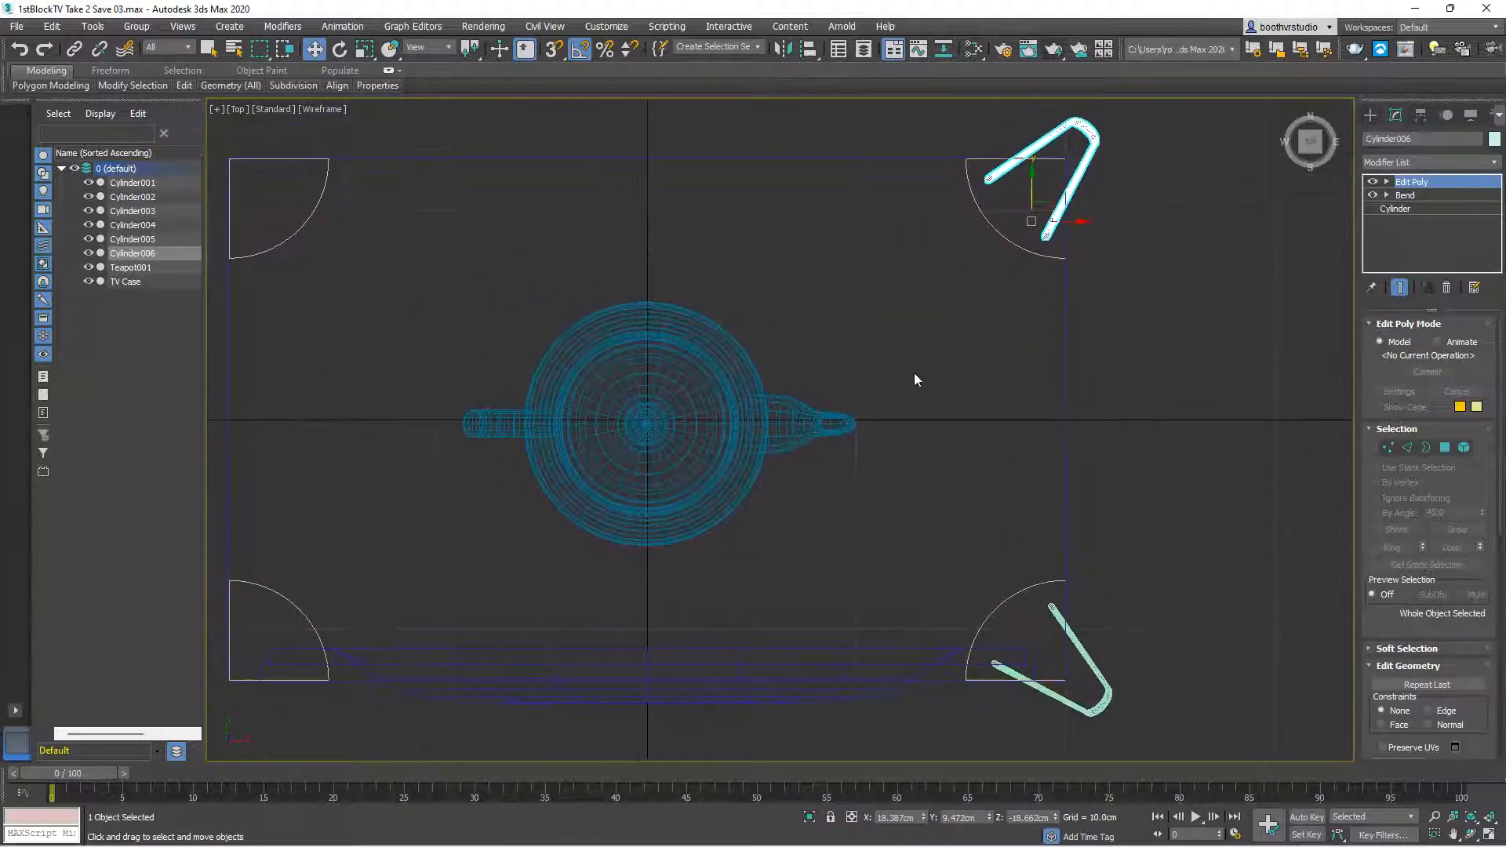
Select both right-hand legs and clone them along X to the TV's left side as one independent copy
left_click(1107, 694, "ctrl")
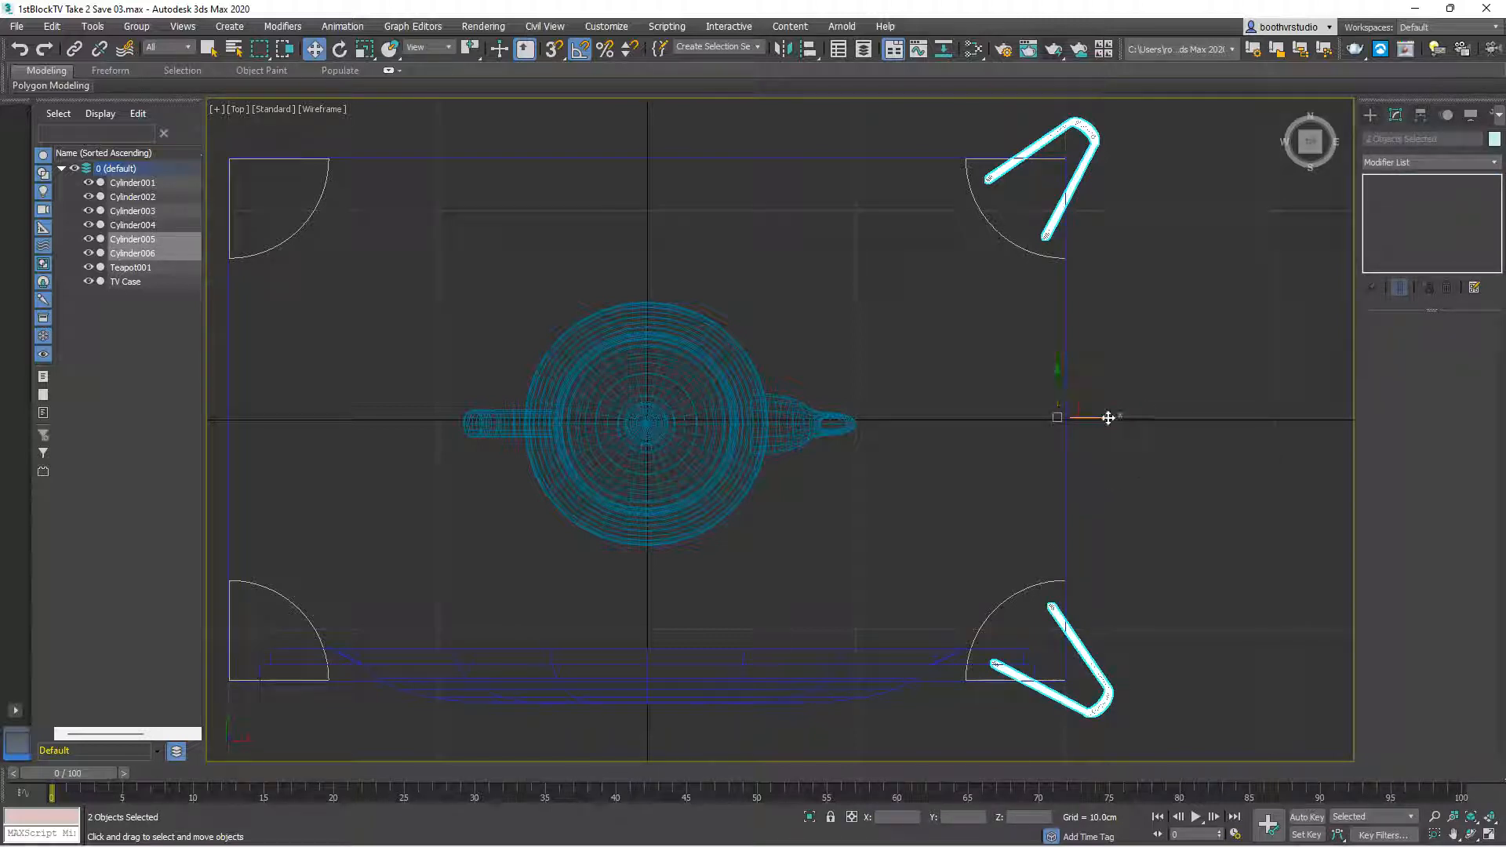
mouse_move(1107, 418)
left_mouse_down("shift")
mouse_move(662, 397)
mouse_move(357, 351)
mouse_move(377, 350)
left_mouse_up("shift")
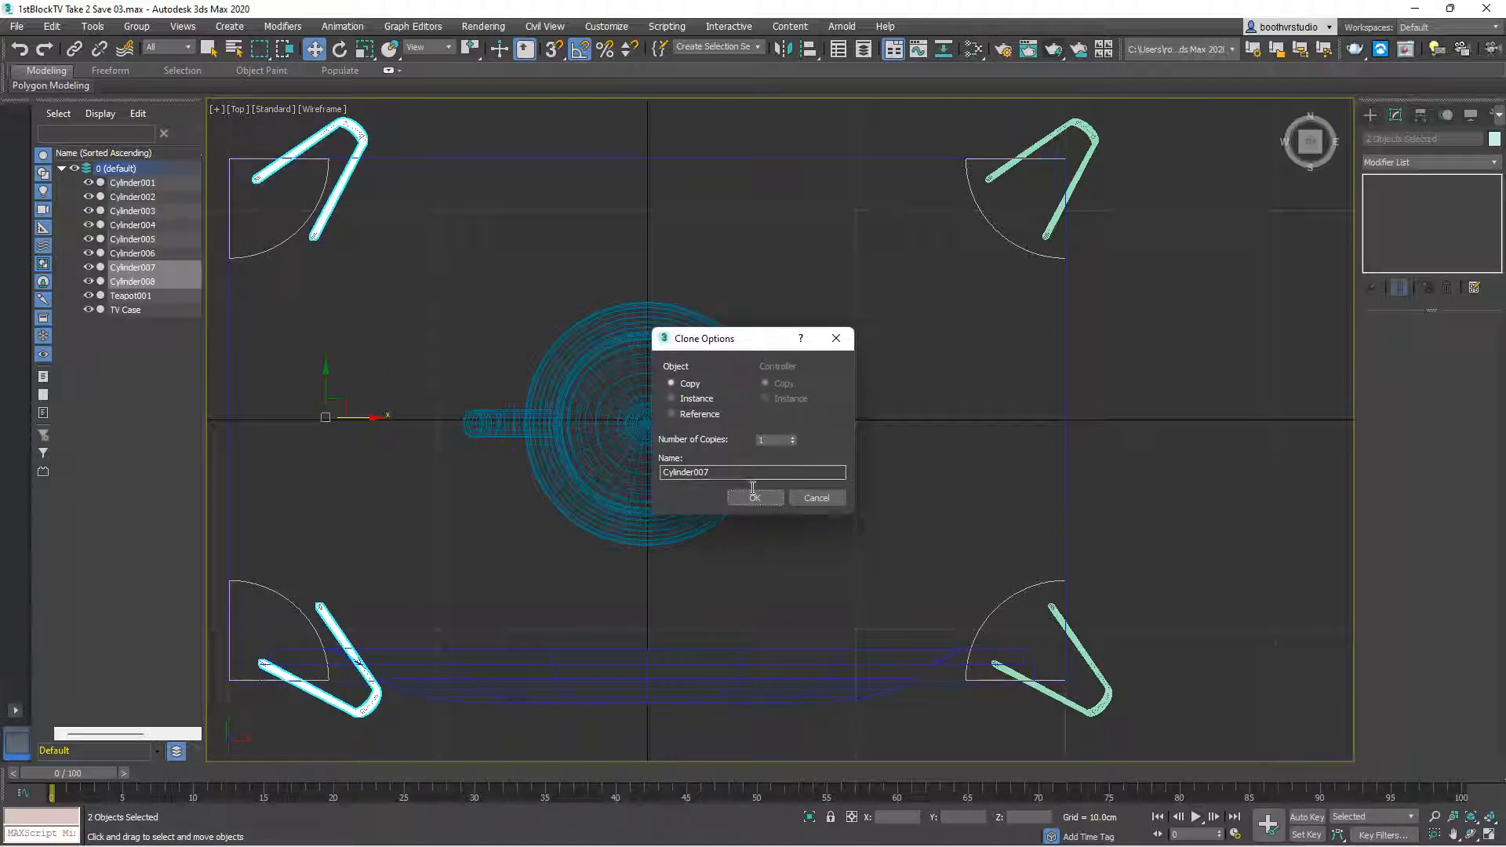
left_click(754, 496)
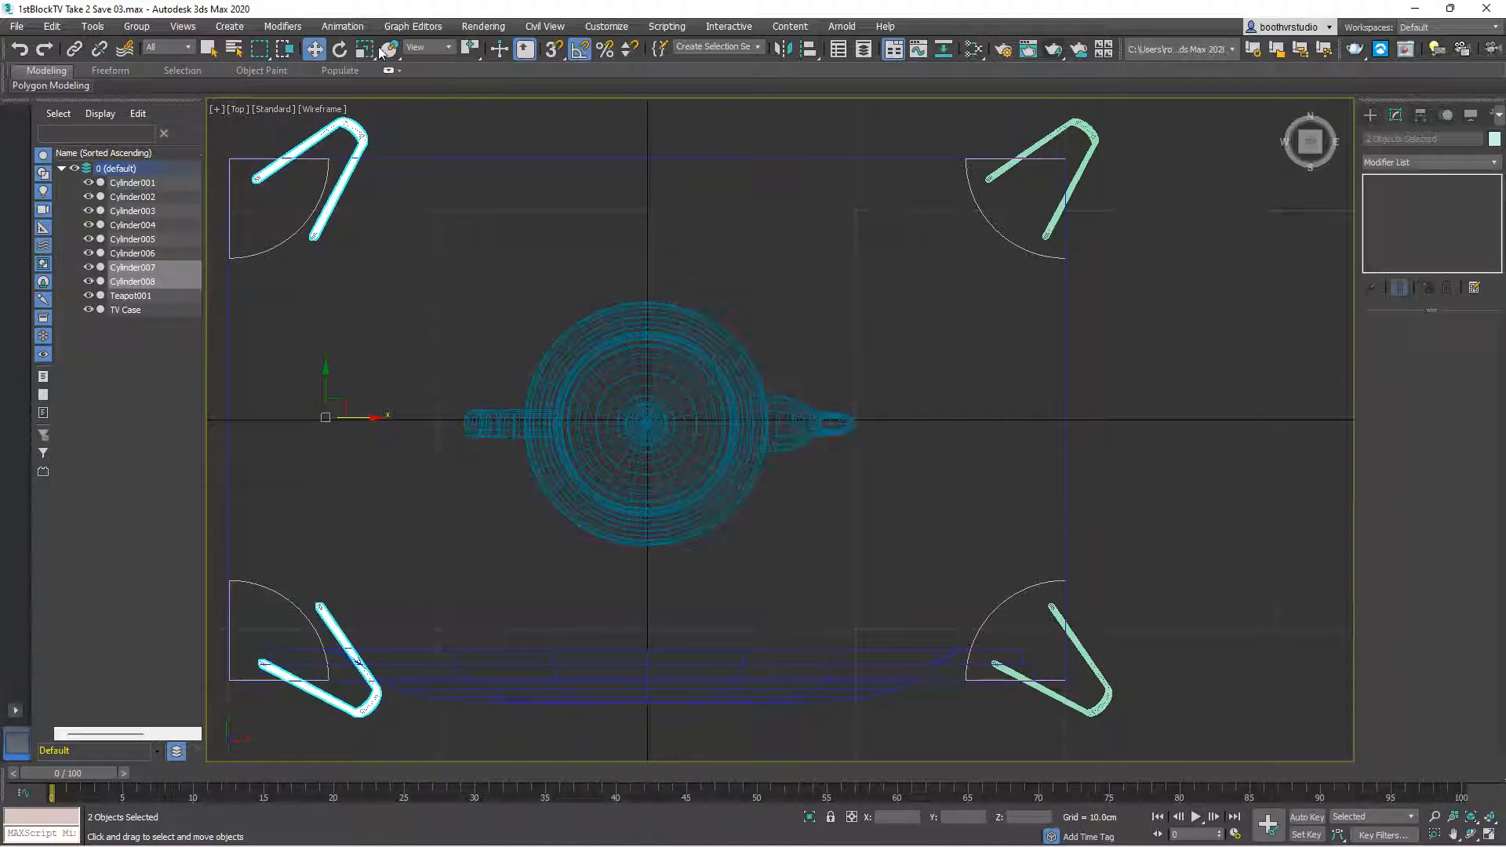
Rotate the two copied legs about 180° around Z, move them along X onto the left-hand feet, and return to the Perspective view
left_click(340, 48)
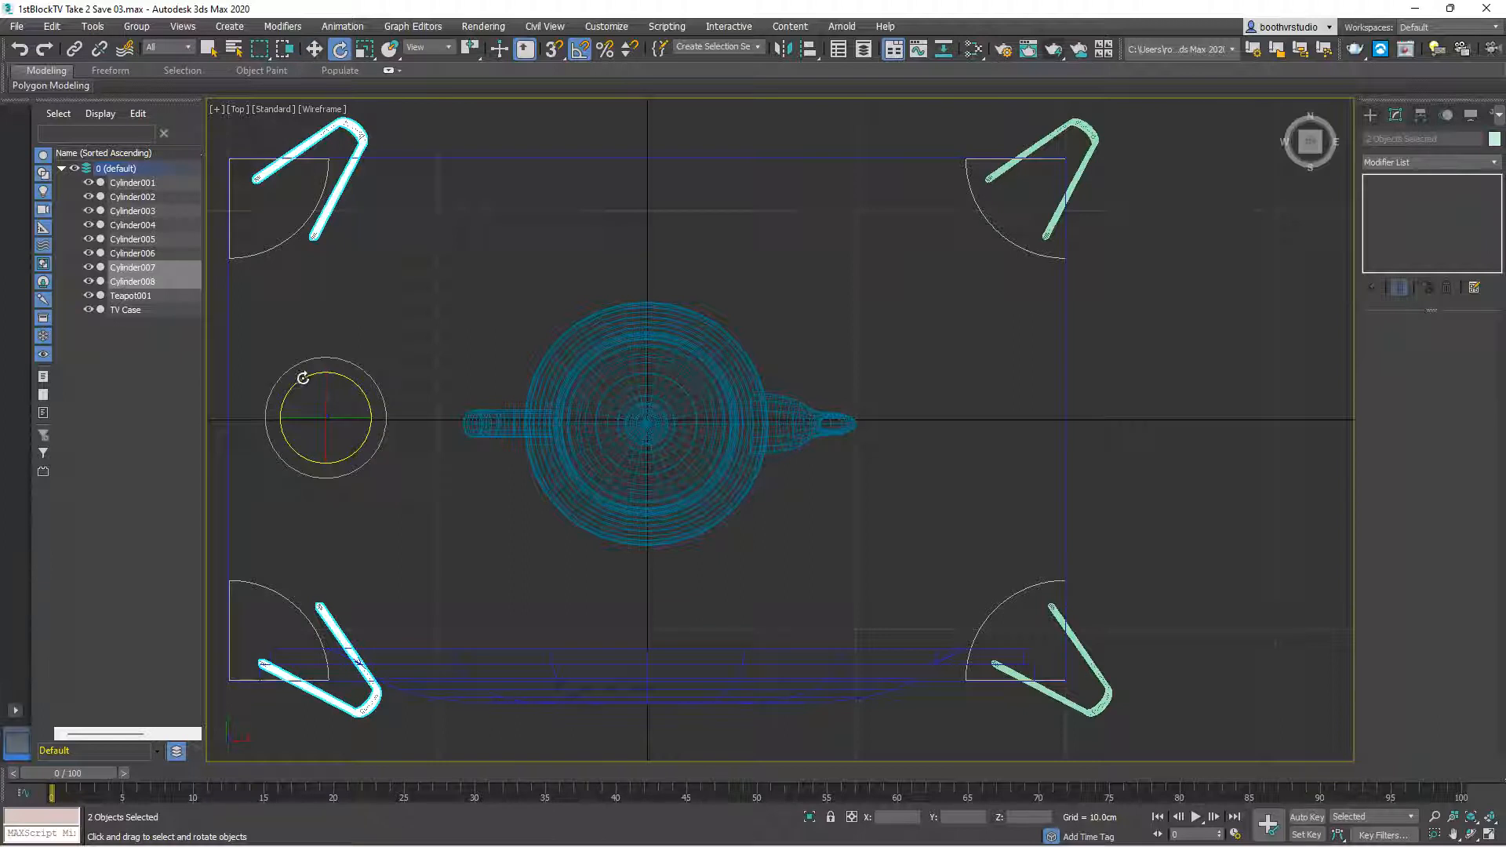
left_click_drag(301, 378, 336, 628)
left_click(313, 49)
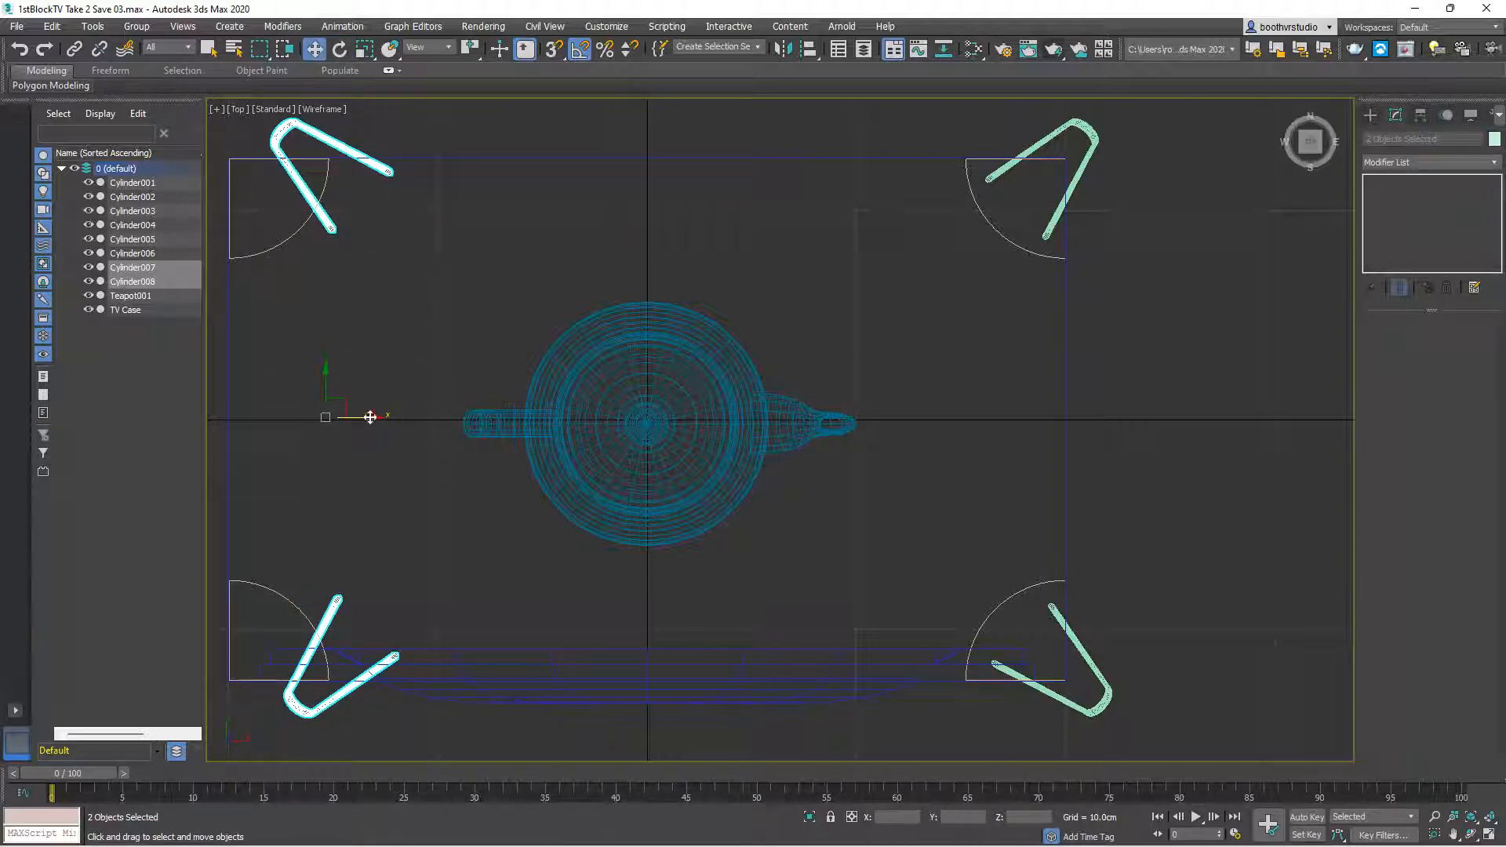
left_click_drag(370, 417, 290, 412)
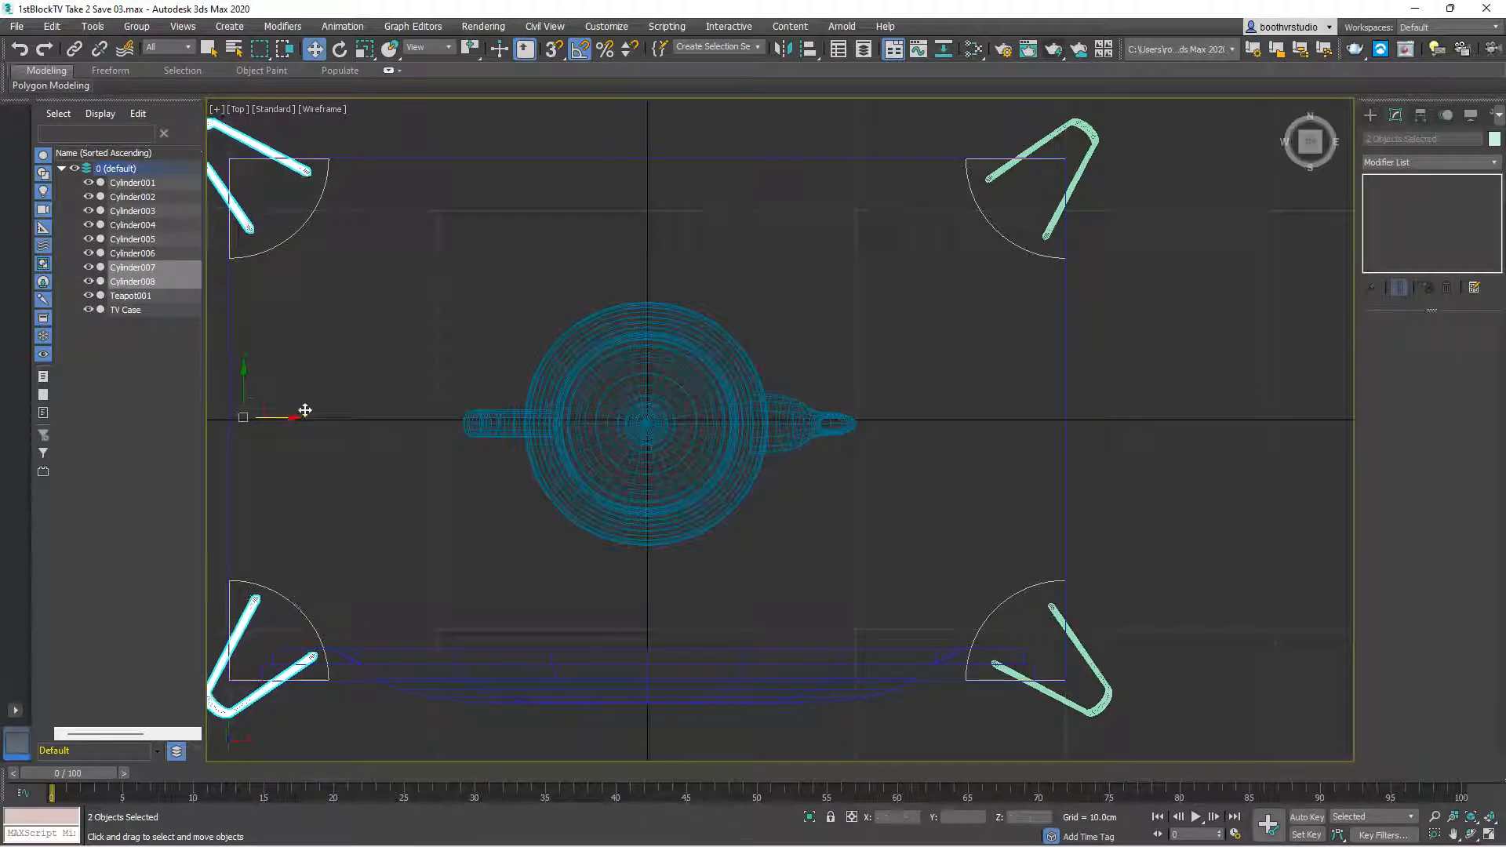
key("p")
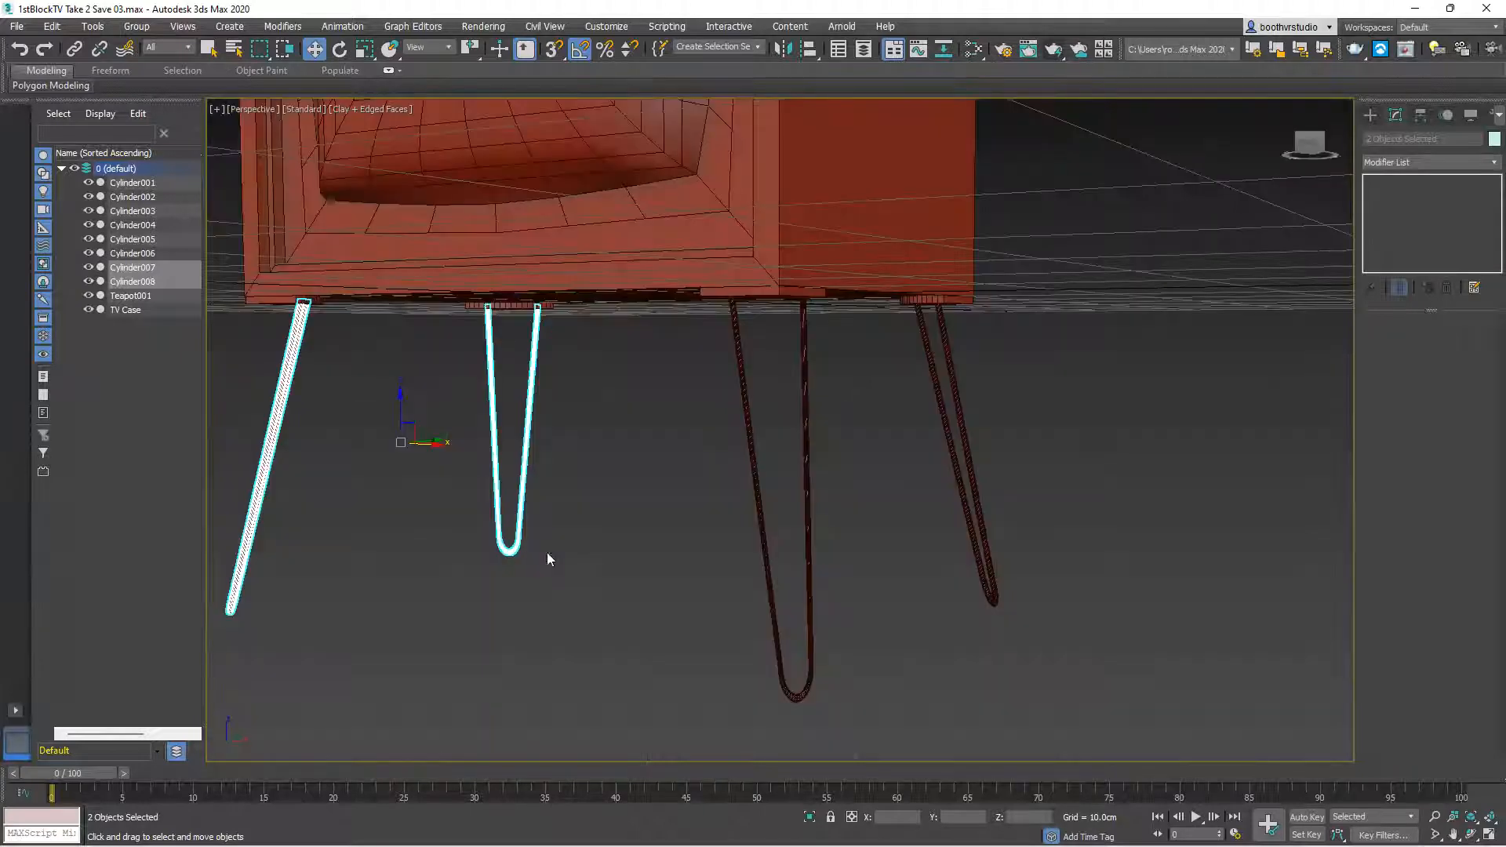
Render the Perspective view with the whole TV and all four hairpin legs in frame, and minimize the render window
scroll(531, 537, "down", 3)
middle_click_drag(482, 573, 514, 585, "alt")
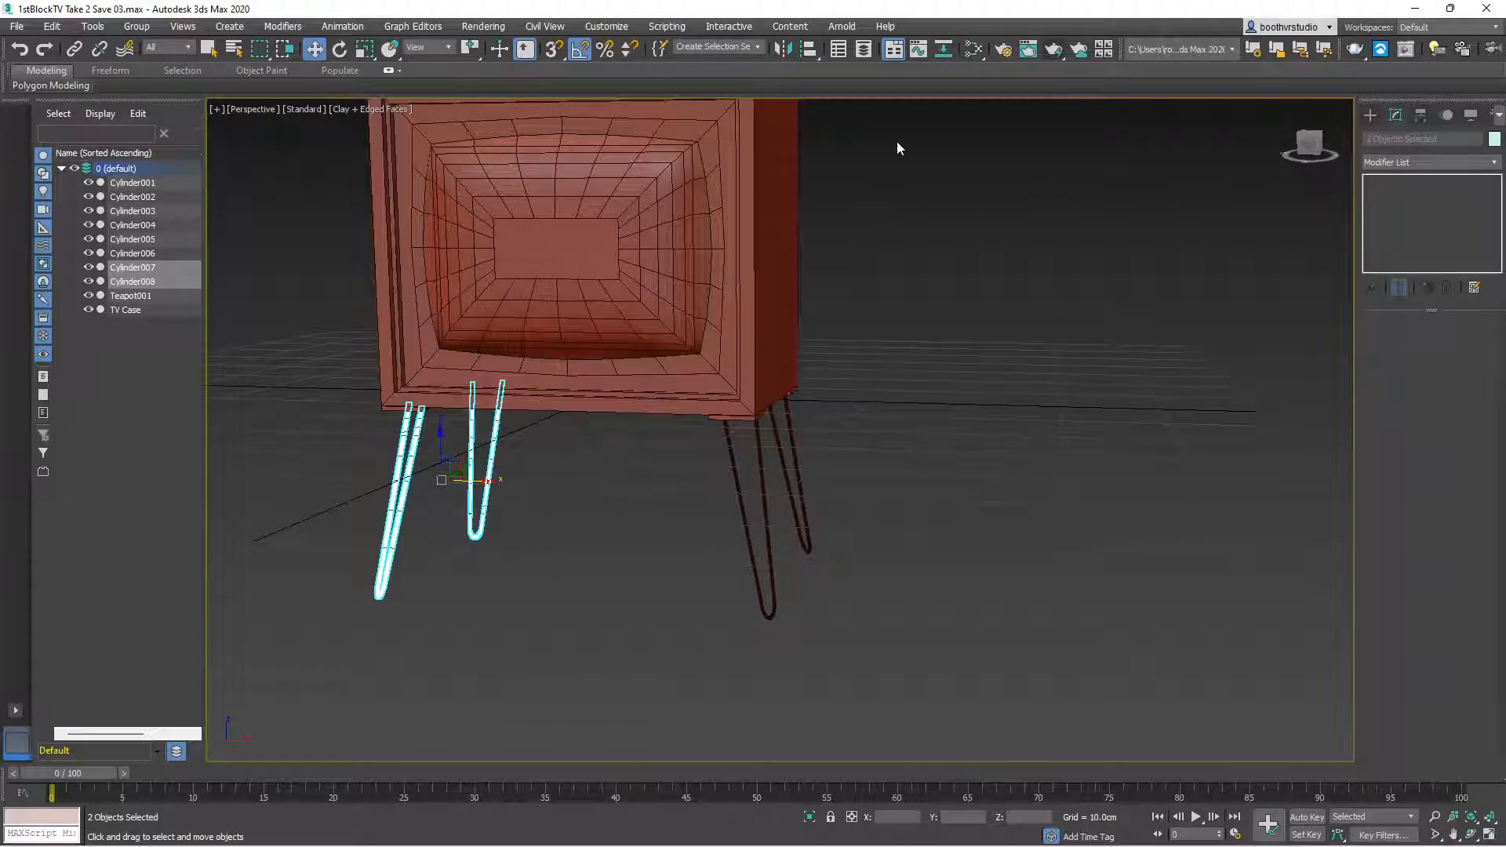
left_click(1053, 48)
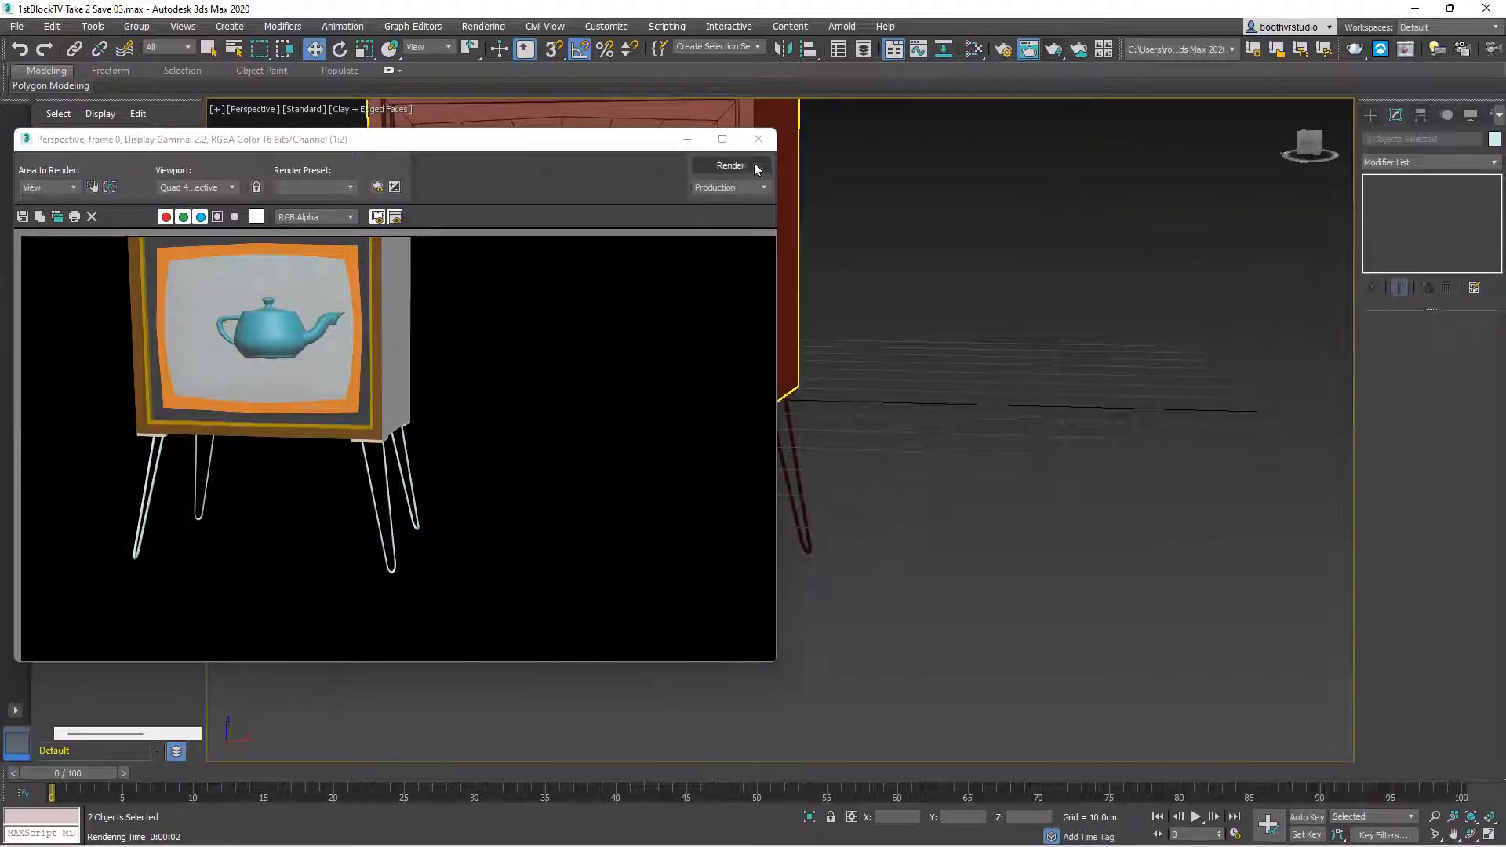
left_click(687, 139)
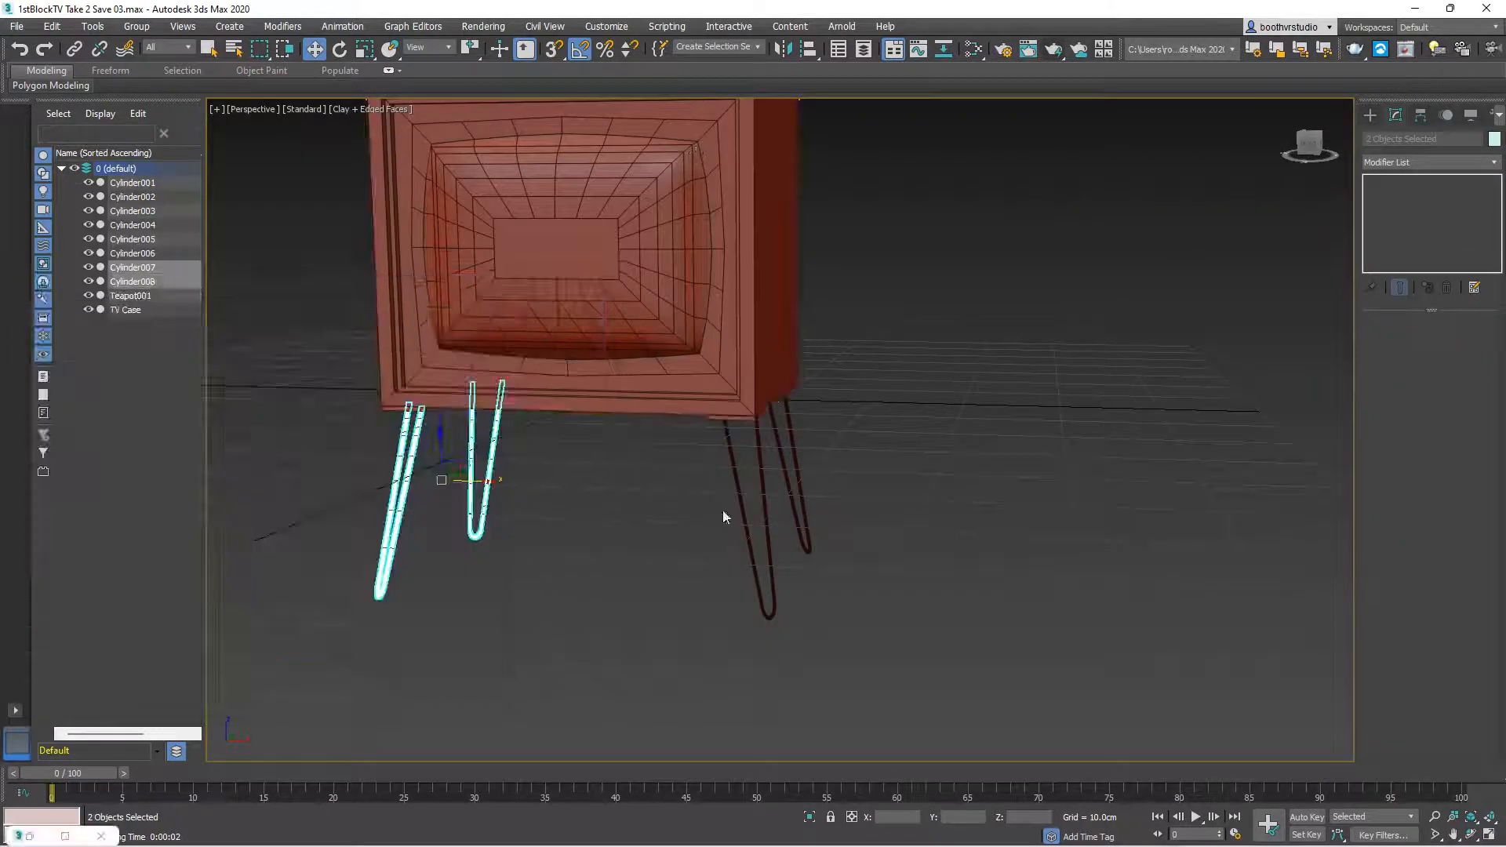
Save the scene as the incremented file 1stBlockTV Take 2 Save 04.max, replacing the existing file of that name
left_click(16, 26)
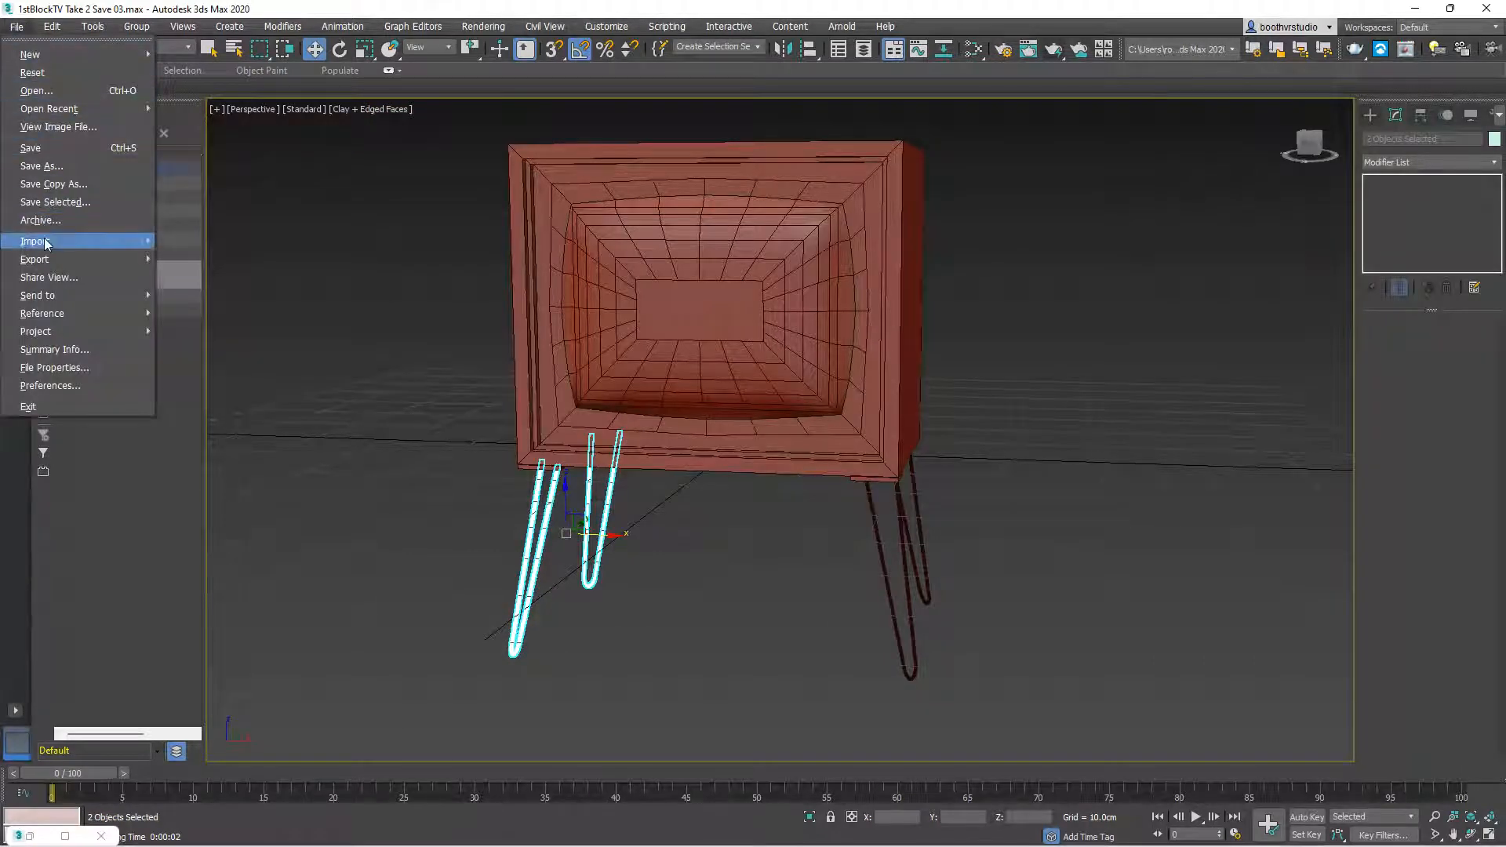
left_click(43, 166)
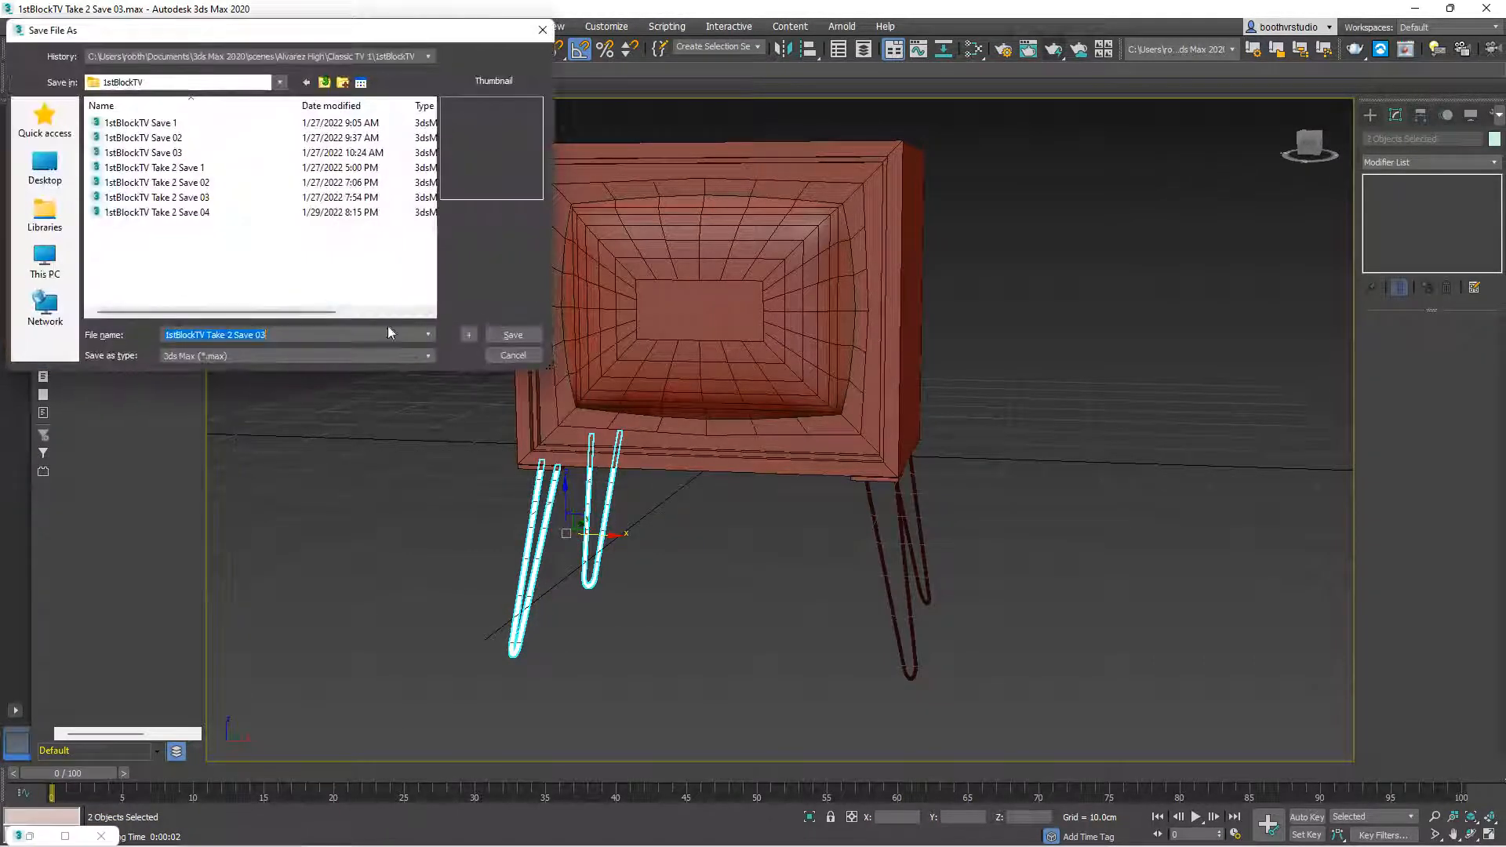
left_click(469, 336)
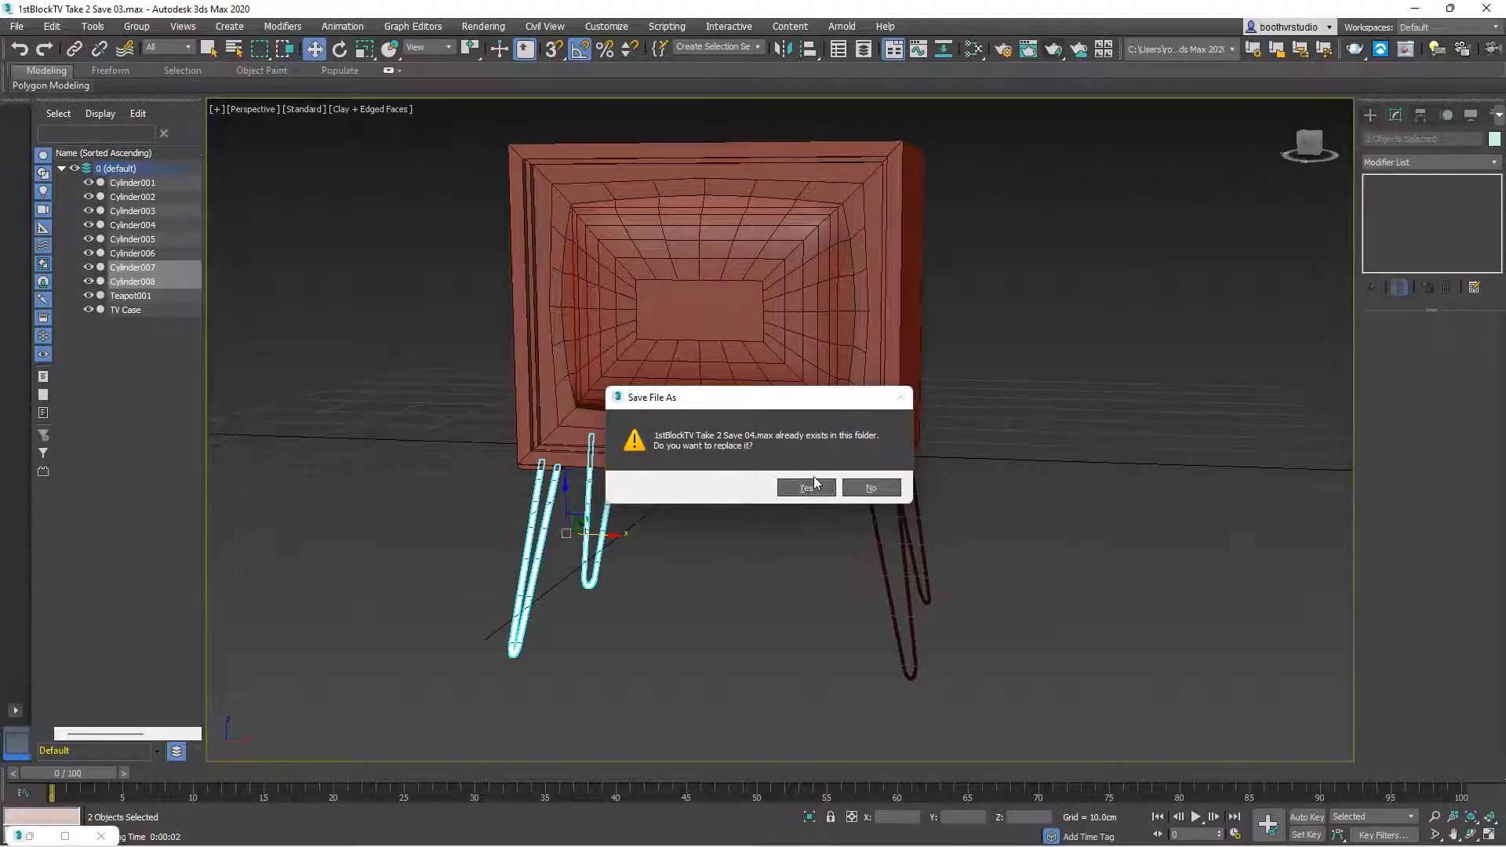
left_click_drag(812, 405, 1108, 288)
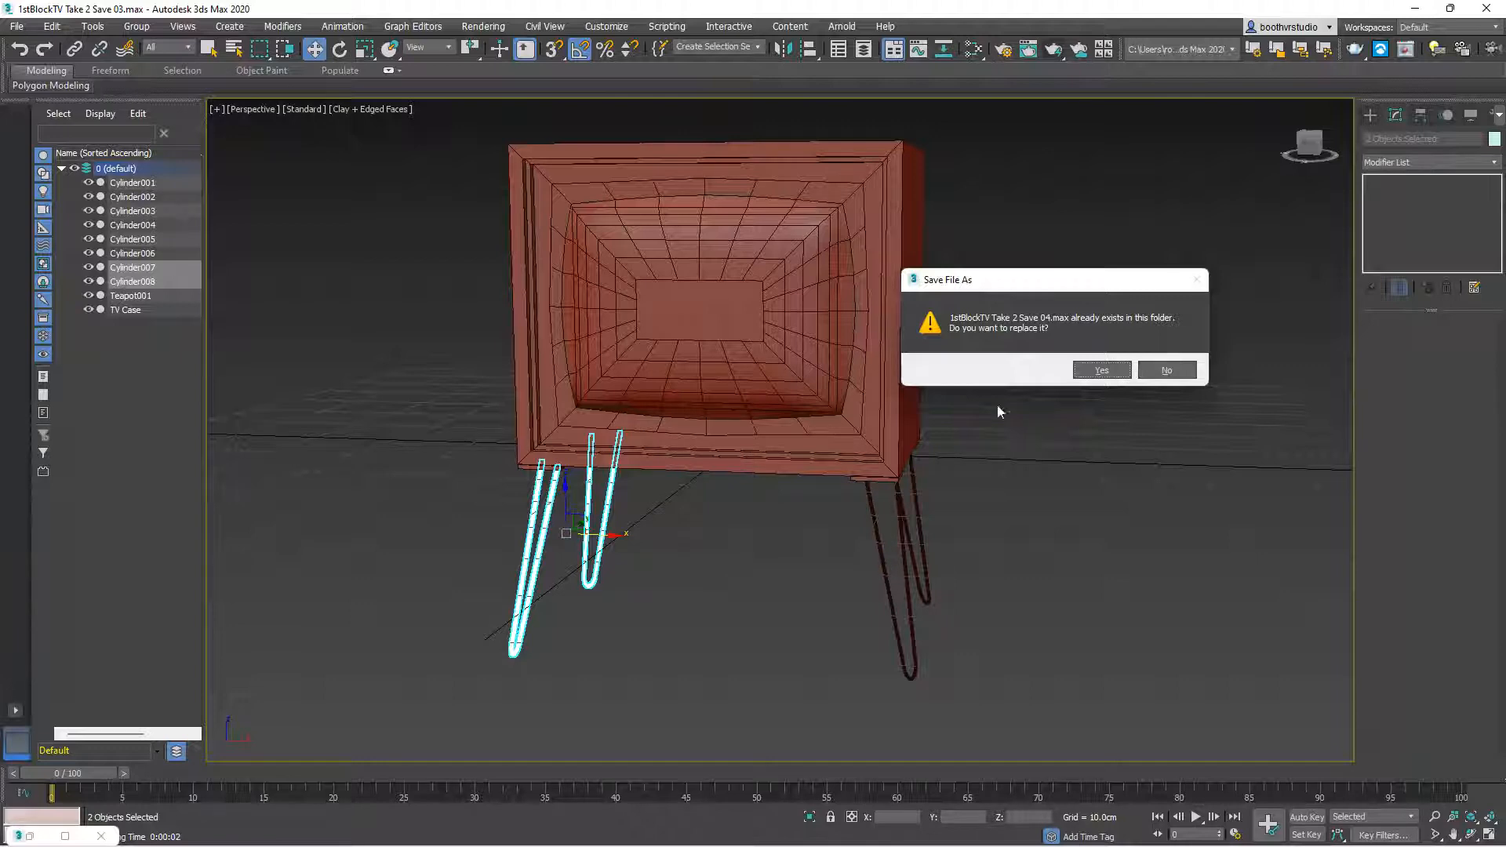
left_click(1102, 371)
mouse_move(264, 838)
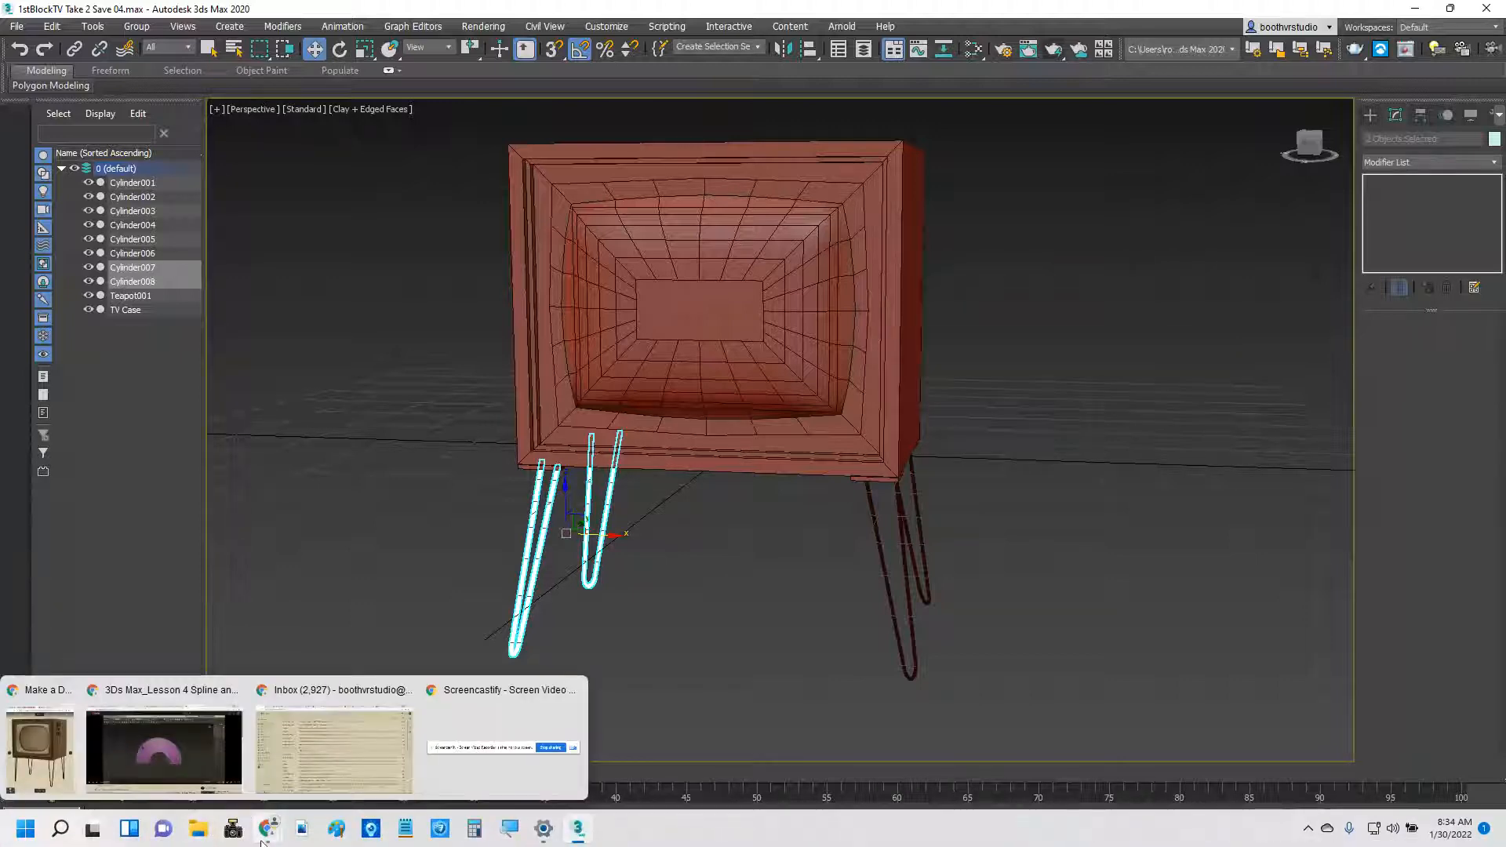